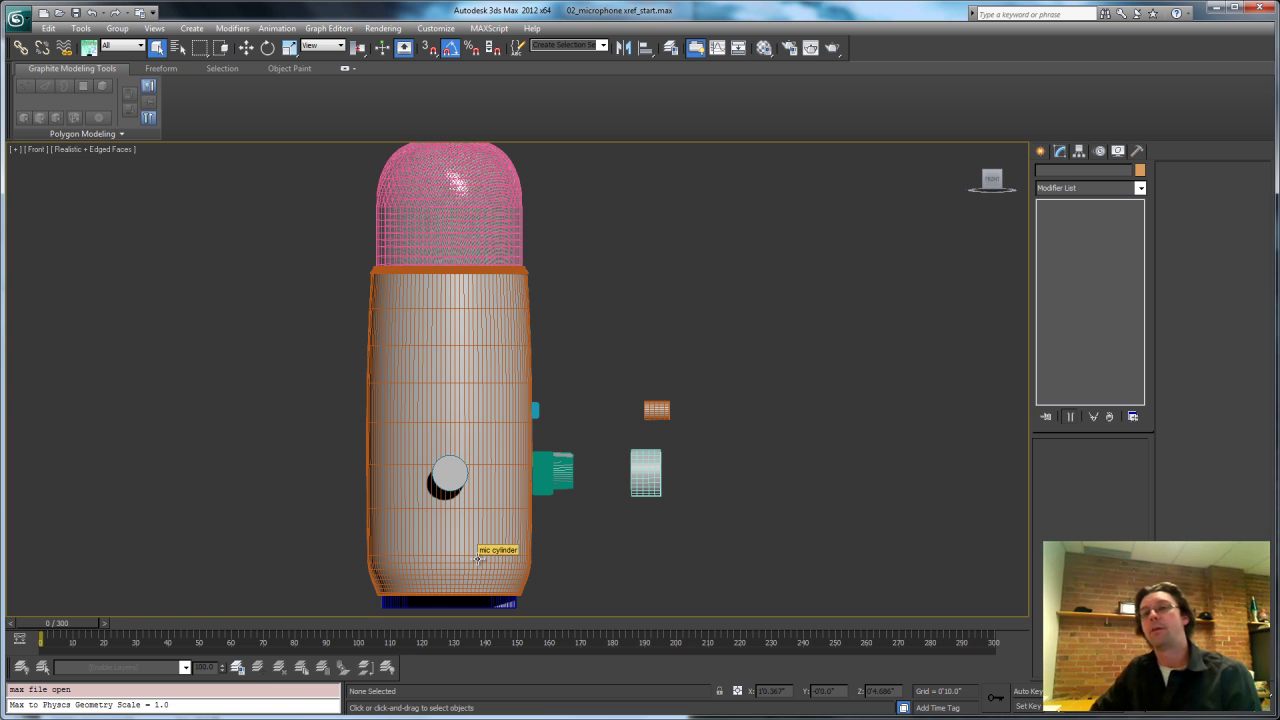
left_click(17, 19)
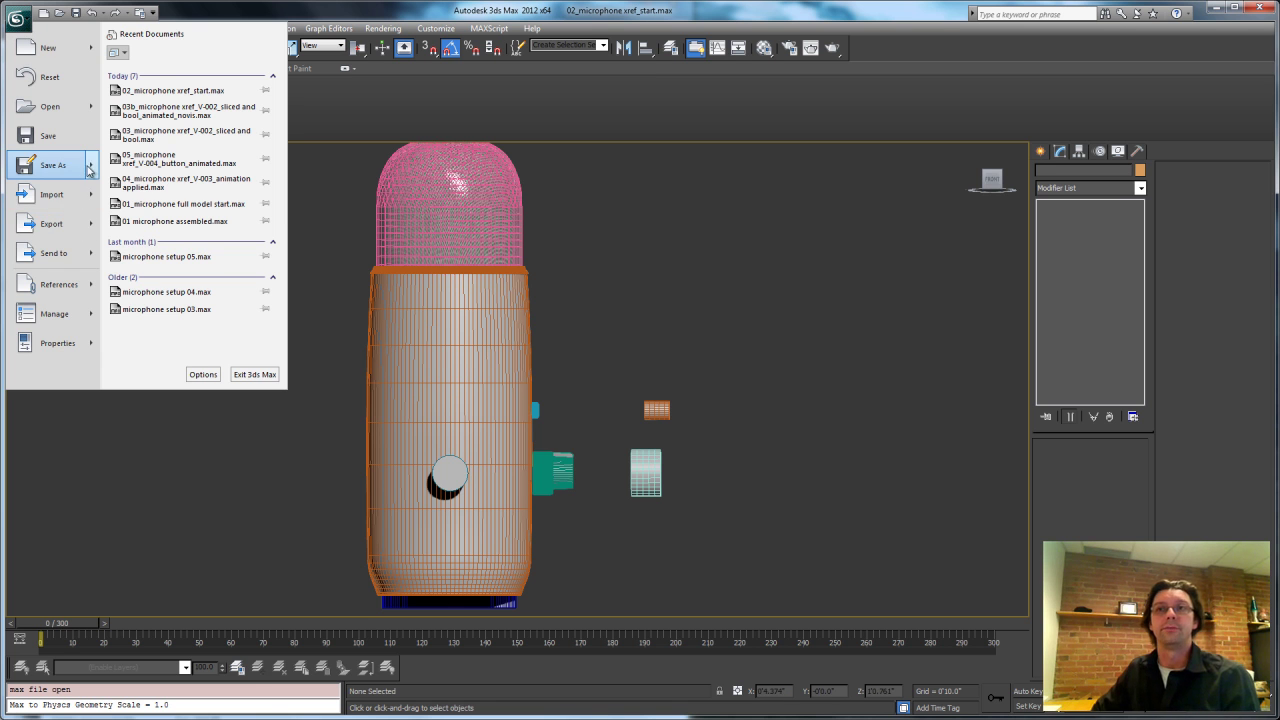
key("Escape")
key("ctrl+shift+s")
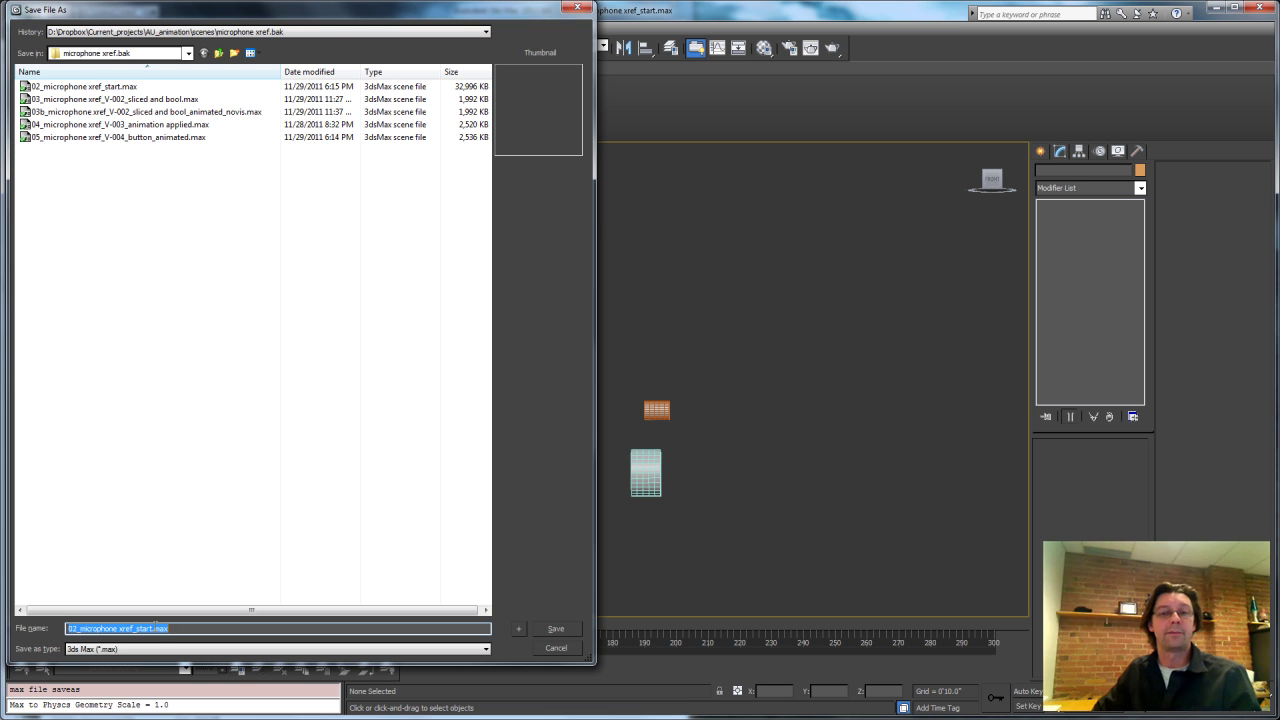
left_click(577, 7)
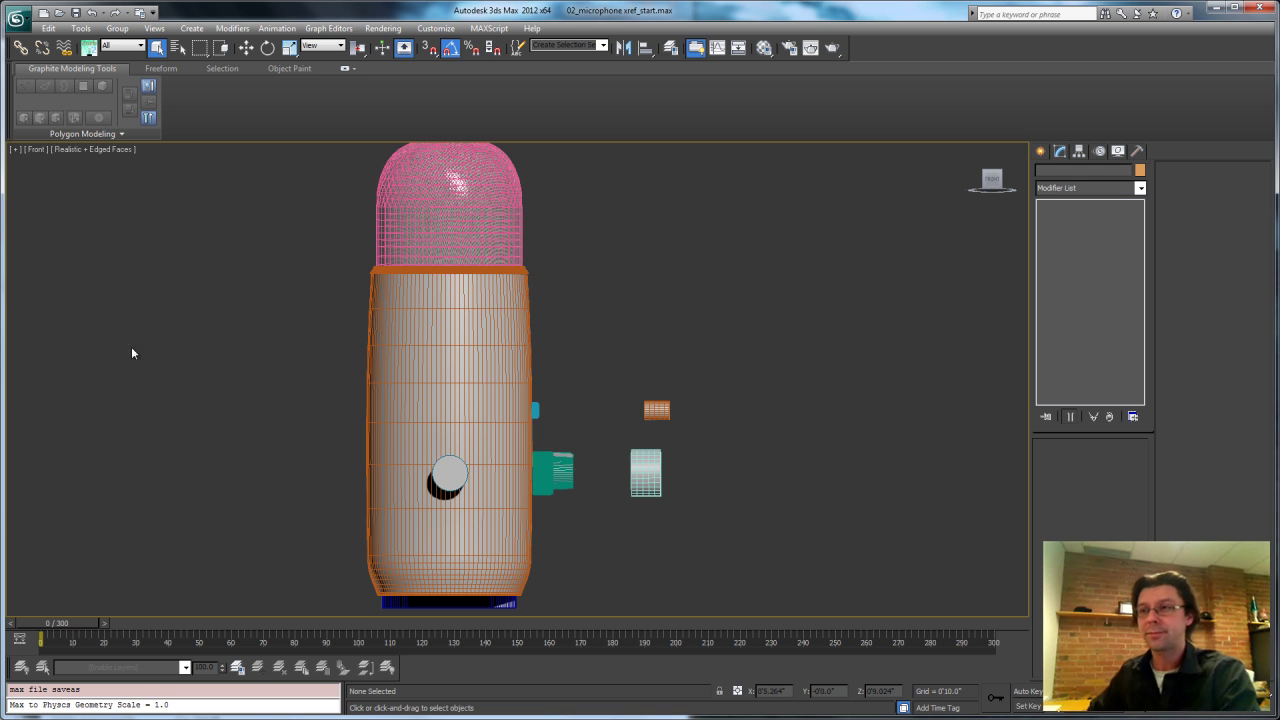
Detach the top two polygon rings of the mic cylinder, just below the rim, as a separate object.
scroll(518, 350, "down", 4)
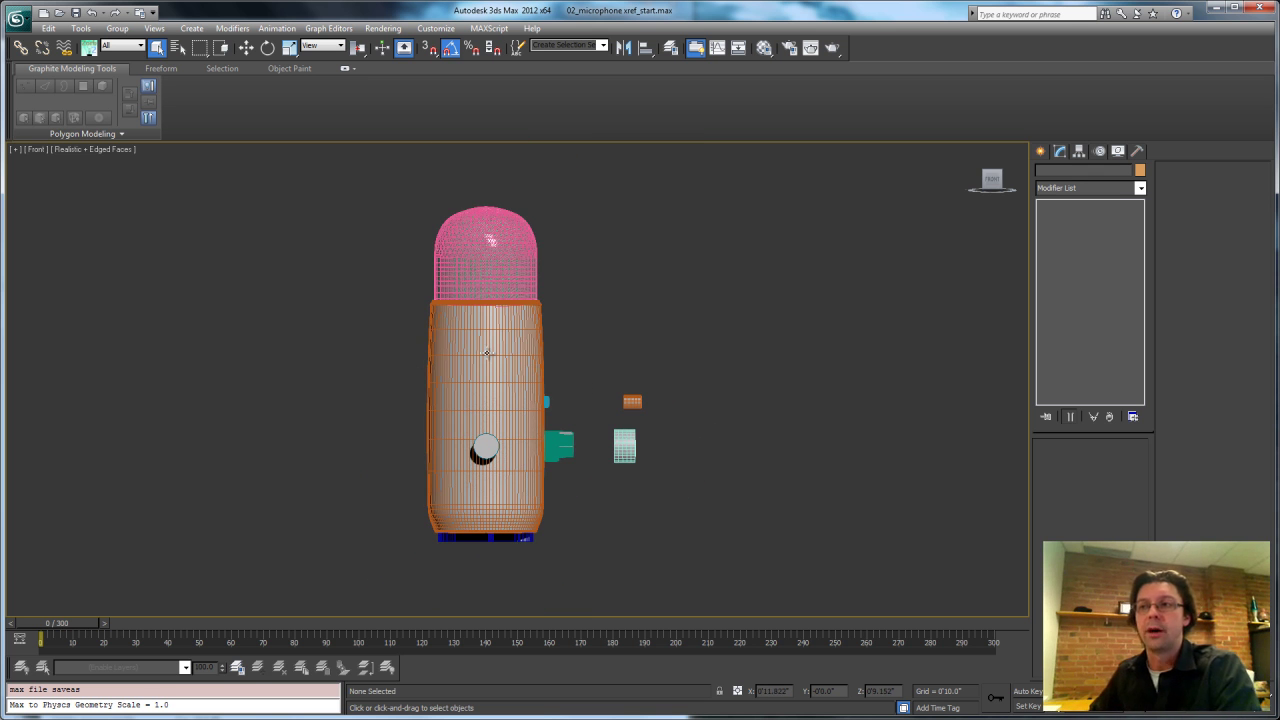
left_click(487, 352)
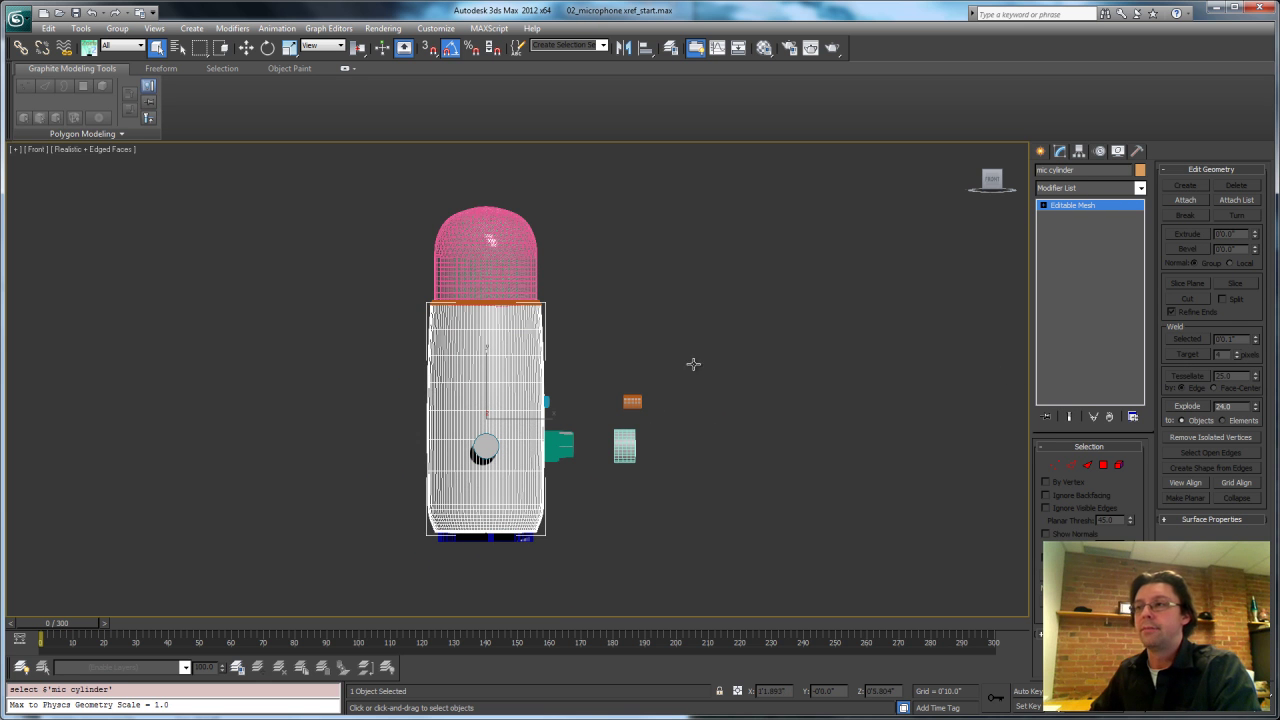
left_click(1103, 464)
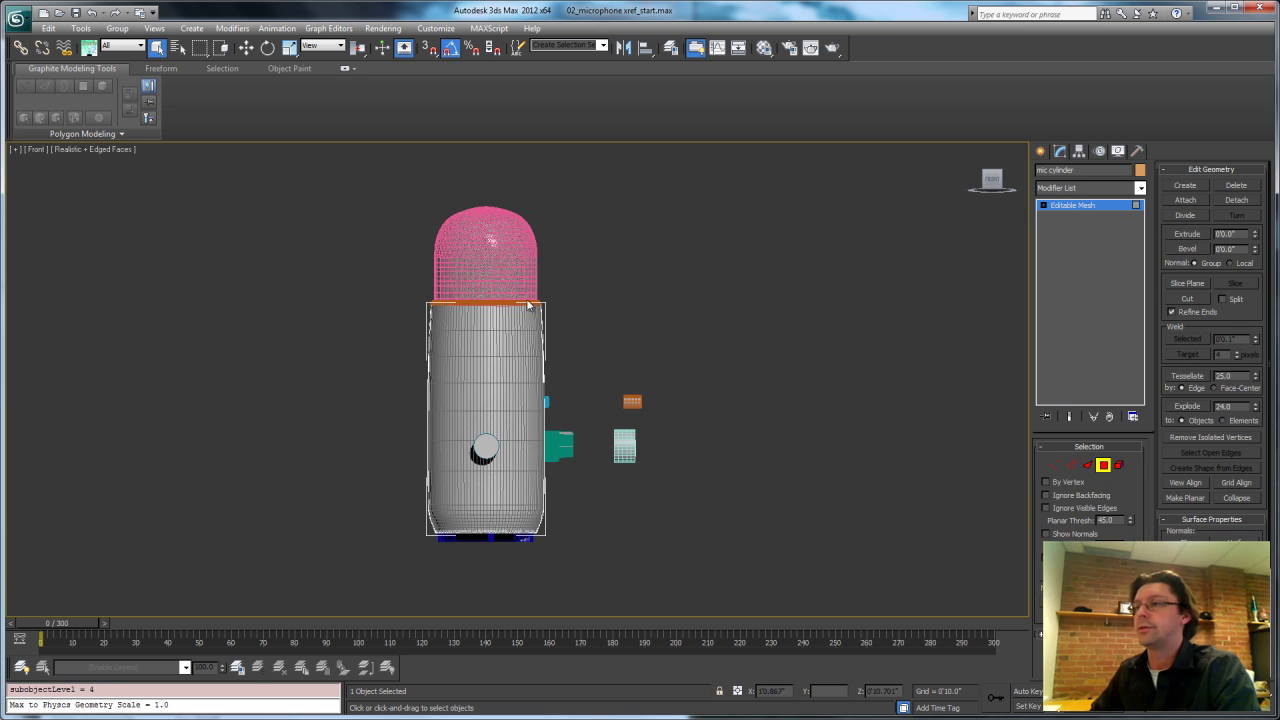
scroll(609, 327, "up", 4)
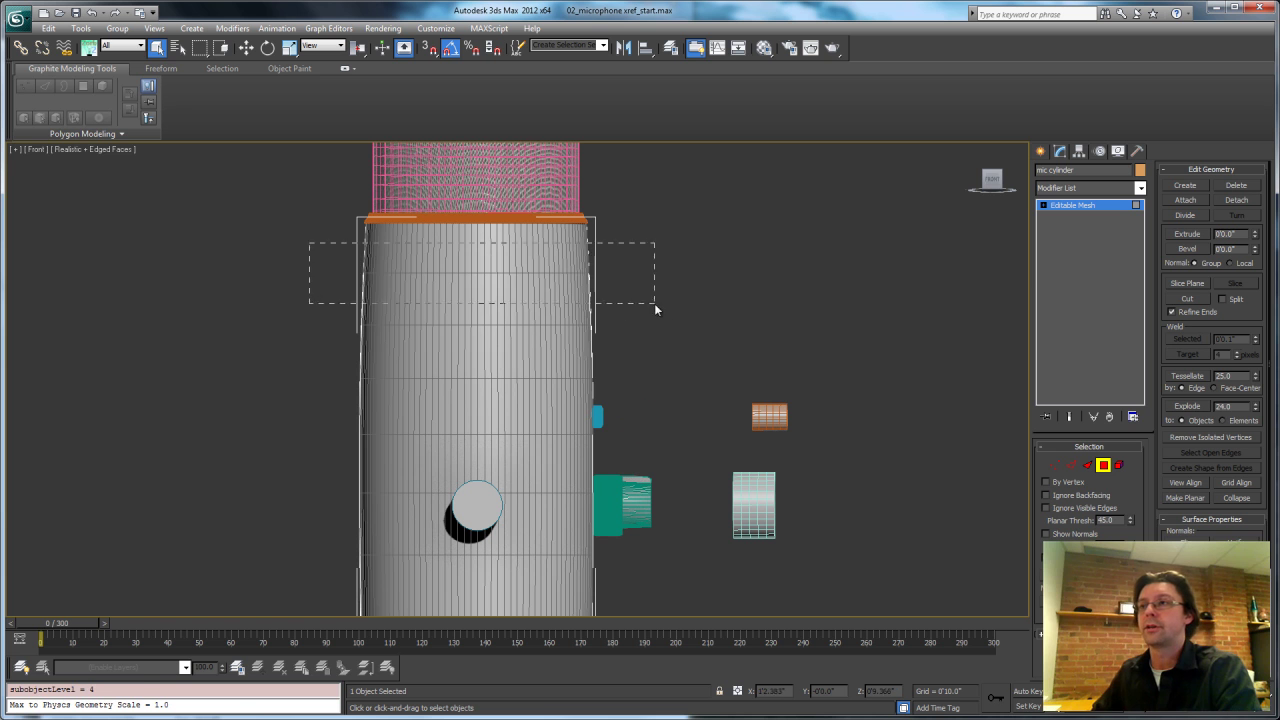
left_click_drag(652, 308, 653, 308)
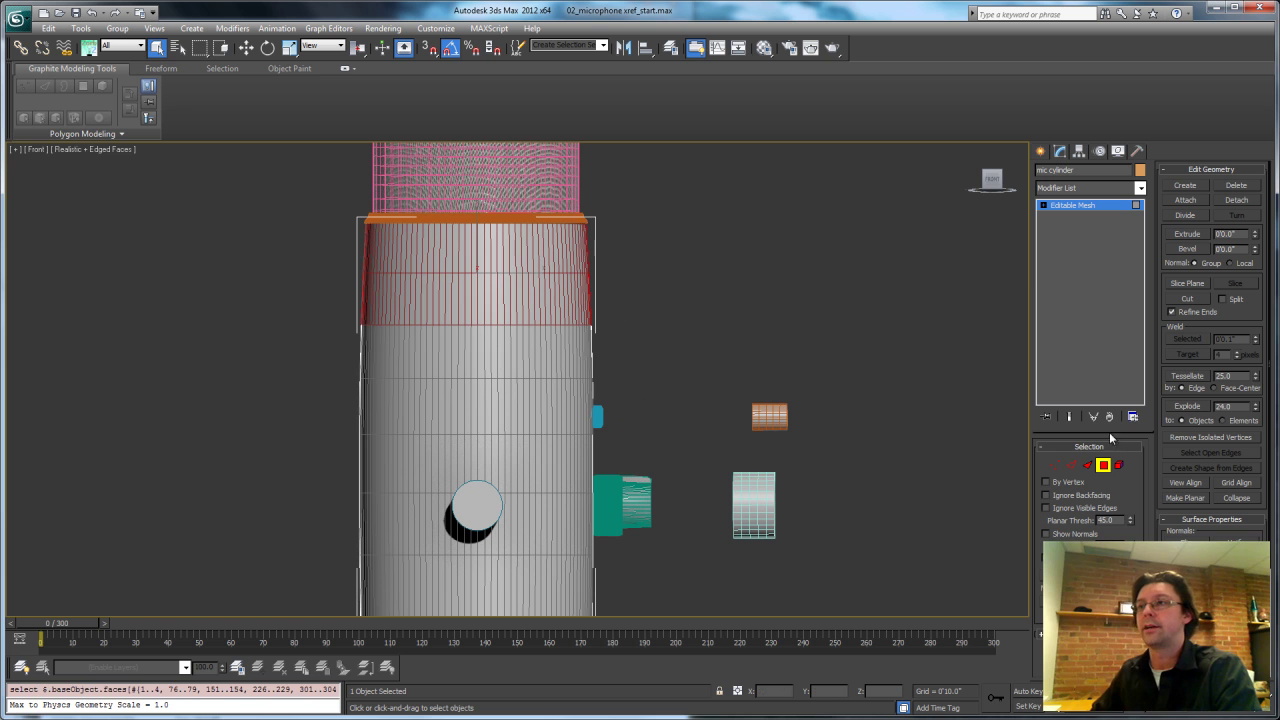
left_click(1234, 201)
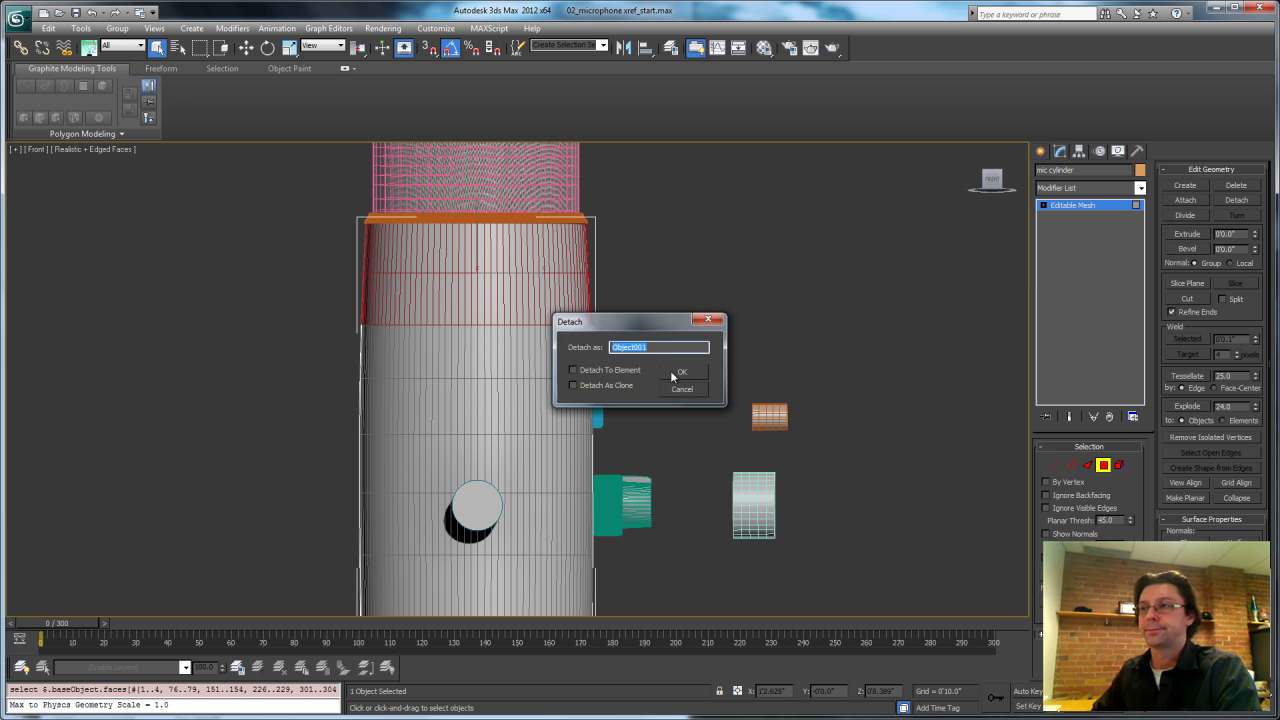
left_click(668, 375)
Detach the next two polygon rings down the mic cylinder, above the front knob, as another separate object.
left_click_drag(300, 353, 652, 434)
left_click(1236, 200)
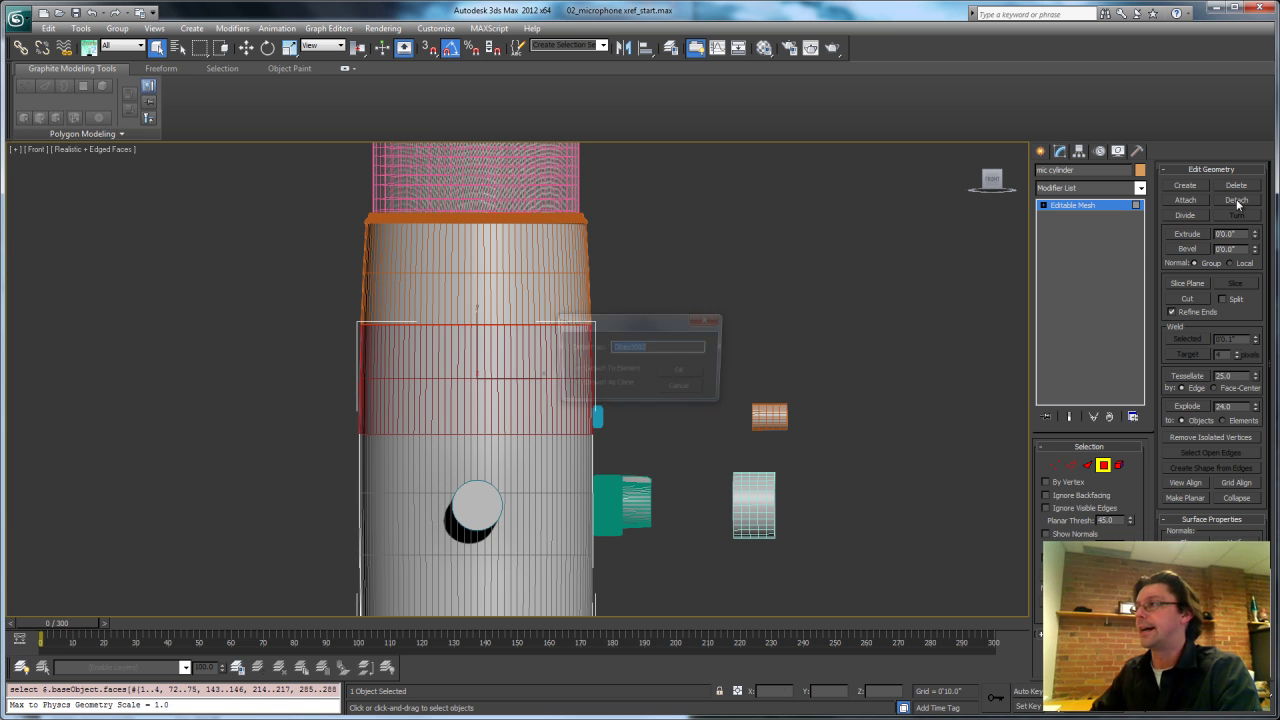
left_click(668, 373)
Detach the single polygon ring directly below the front knob's section as its own object.
middle_click_drag(336, 574, 351, 464)
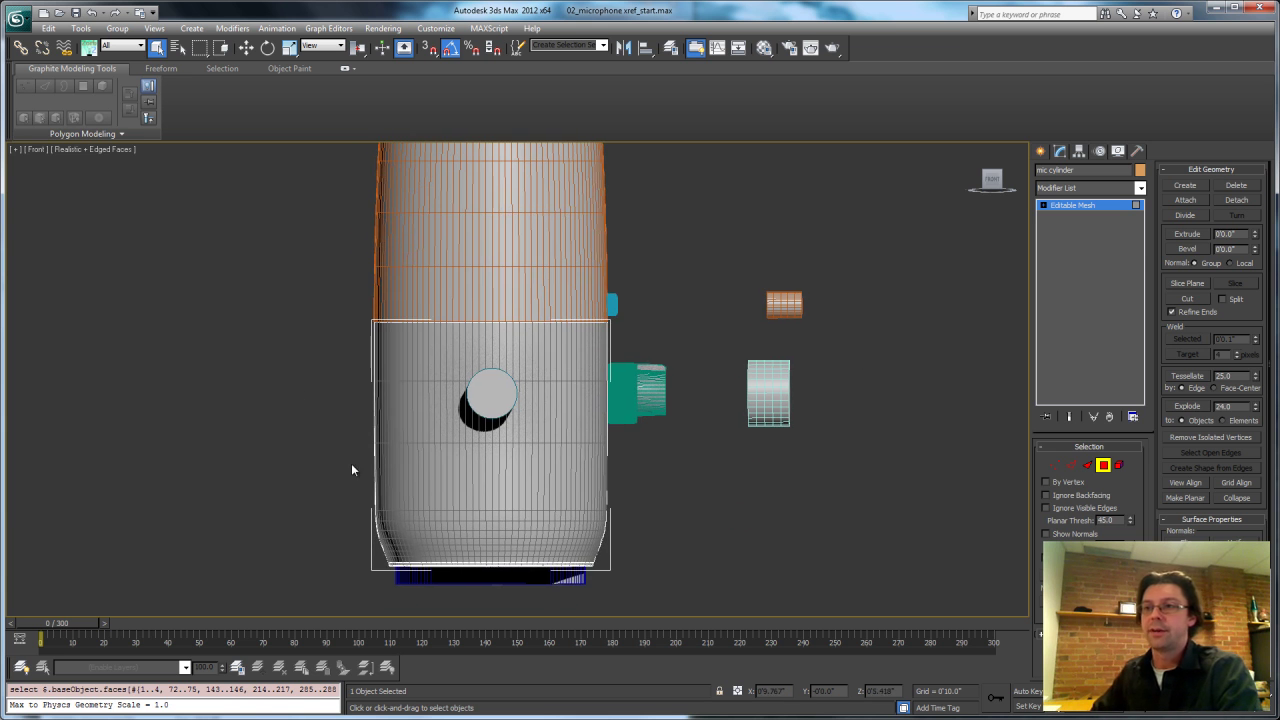
left_click_drag(684, 488, 686, 490)
left_click(1240, 200)
left_click(683, 372)
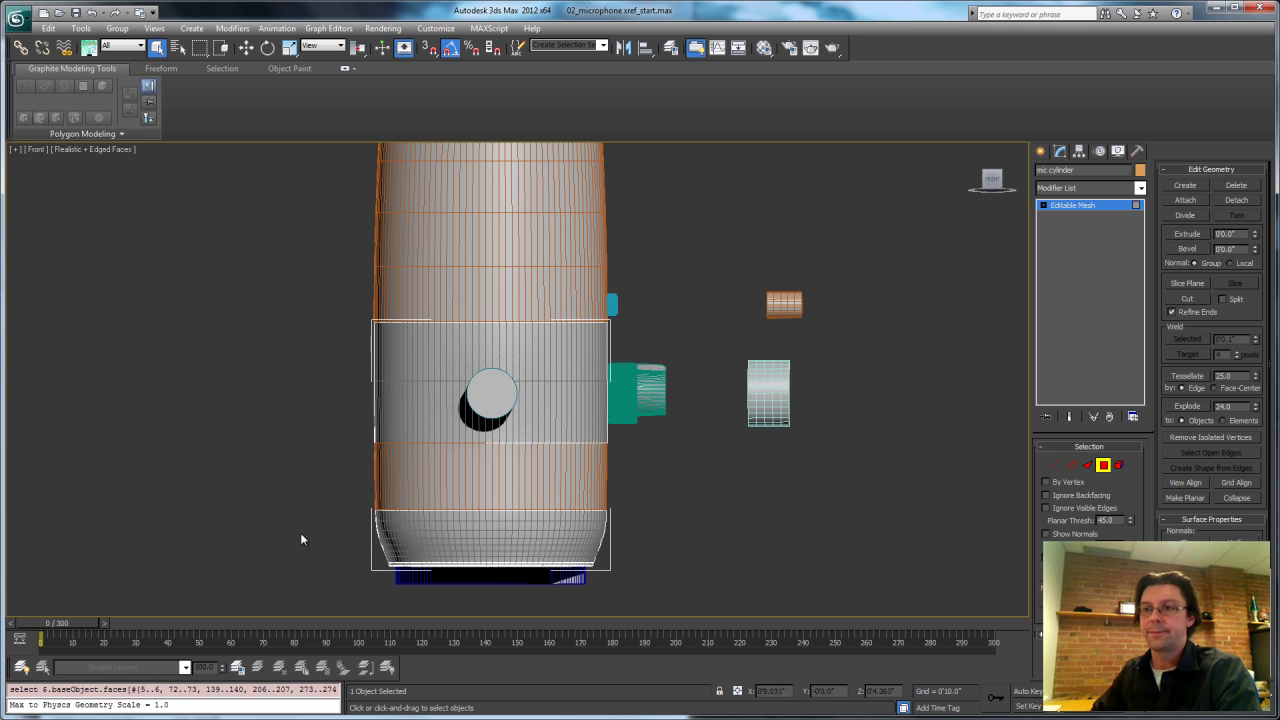
Detach the dense curved polygons at the mic cylinder's base as a separate object, leave polygon editing and clear the selection.
left_click_drag(662, 578, 662, 578)
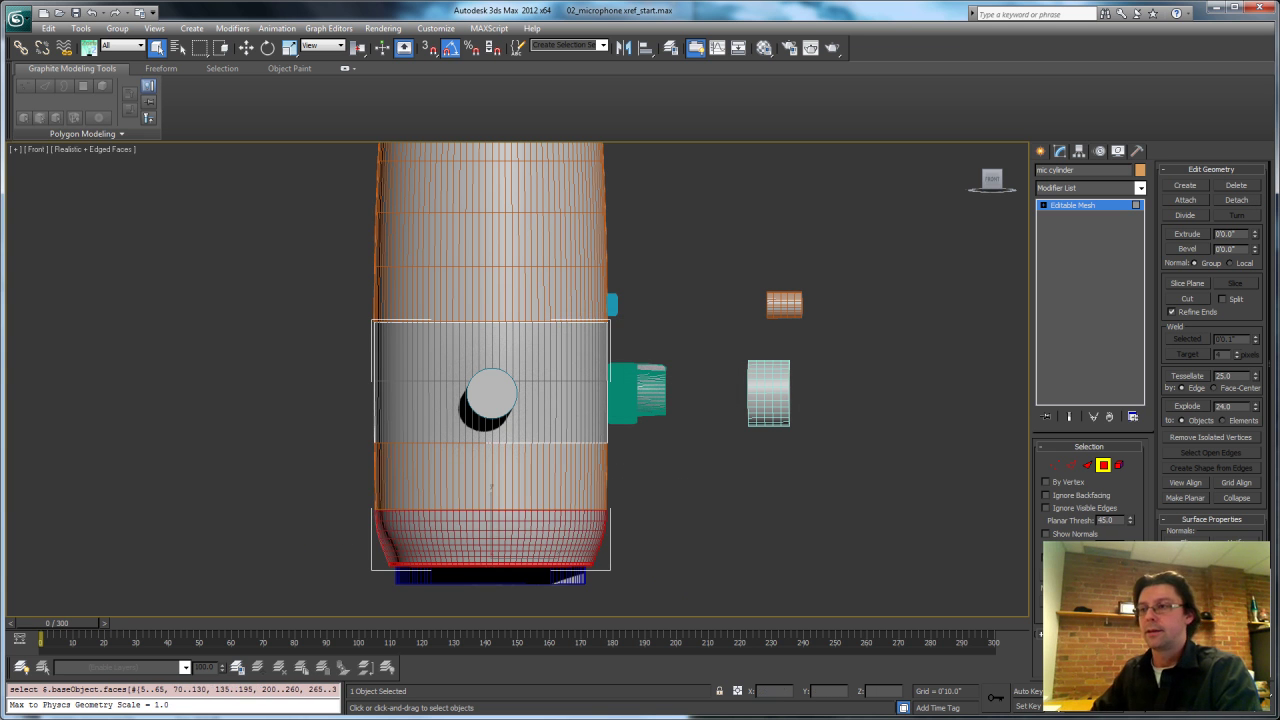
left_click(1237, 200)
left_click(685, 372)
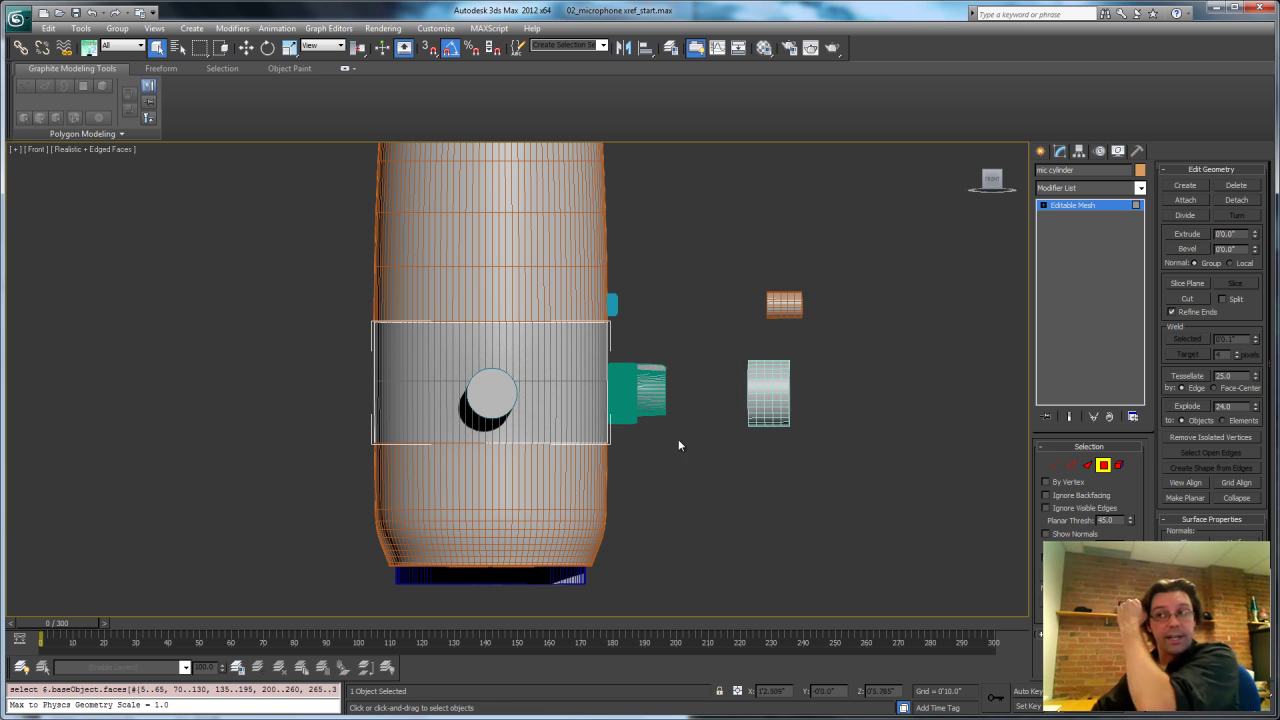
left_click(760, 494)
left_click(631, 493)
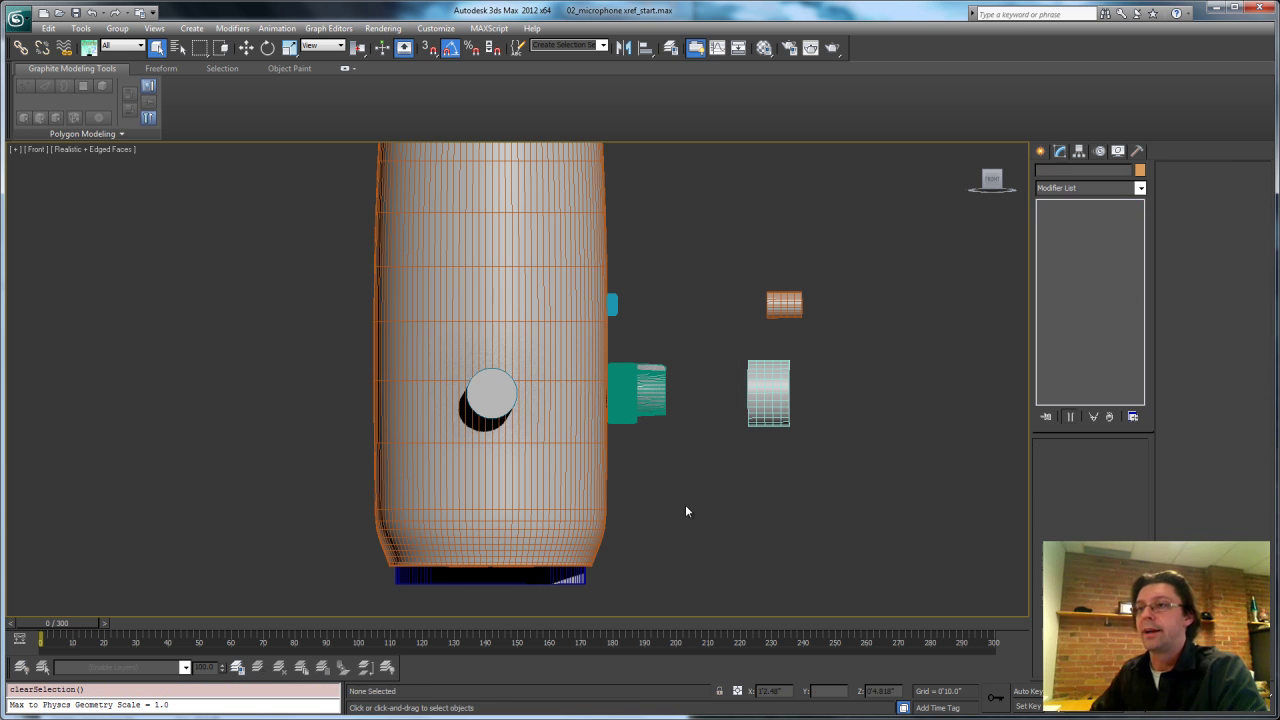
Isolate the detached top section of the mic cylinder to inspect its open, single-sided surface.
middle_click_drag(736, 488, 720, 571)
mouse_move(714, 374)
middle_mouse_down("alt")
mouse_move(678, 436)
mouse_move(683, 346)
mouse_move(714, 370)
middle_mouse_up("alt")
scroll(697, 308, "down", 3)
left_click(588, 344)
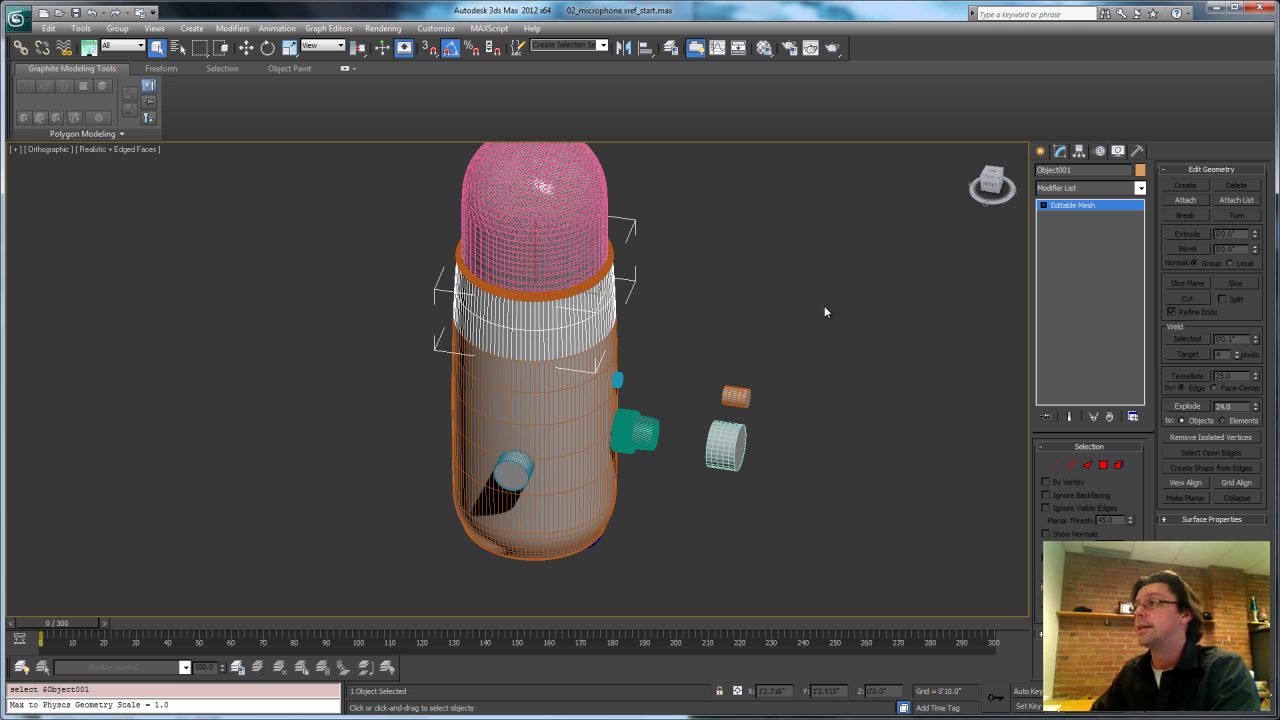
right_click(576, 305)
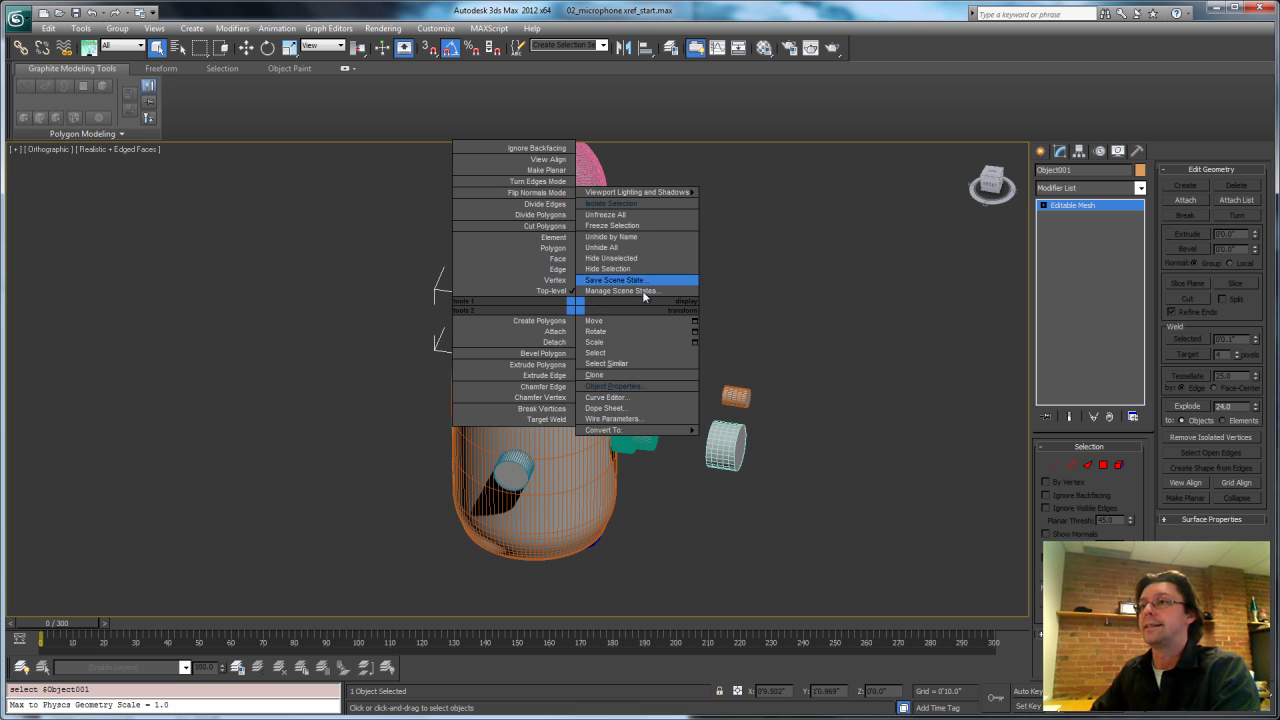
left_click(678, 203)
mouse_move(645, 385)
middle_mouse_down("alt")
mouse_move(632, 463)
mouse_move(617, 457)
mouse_move(663, 403)
middle_mouse_up("alt")
Add a Shell modifier to the isolated top section and exit isolation mode.
left_click(1140, 188)
scroll(1090, 370, "down", 10)
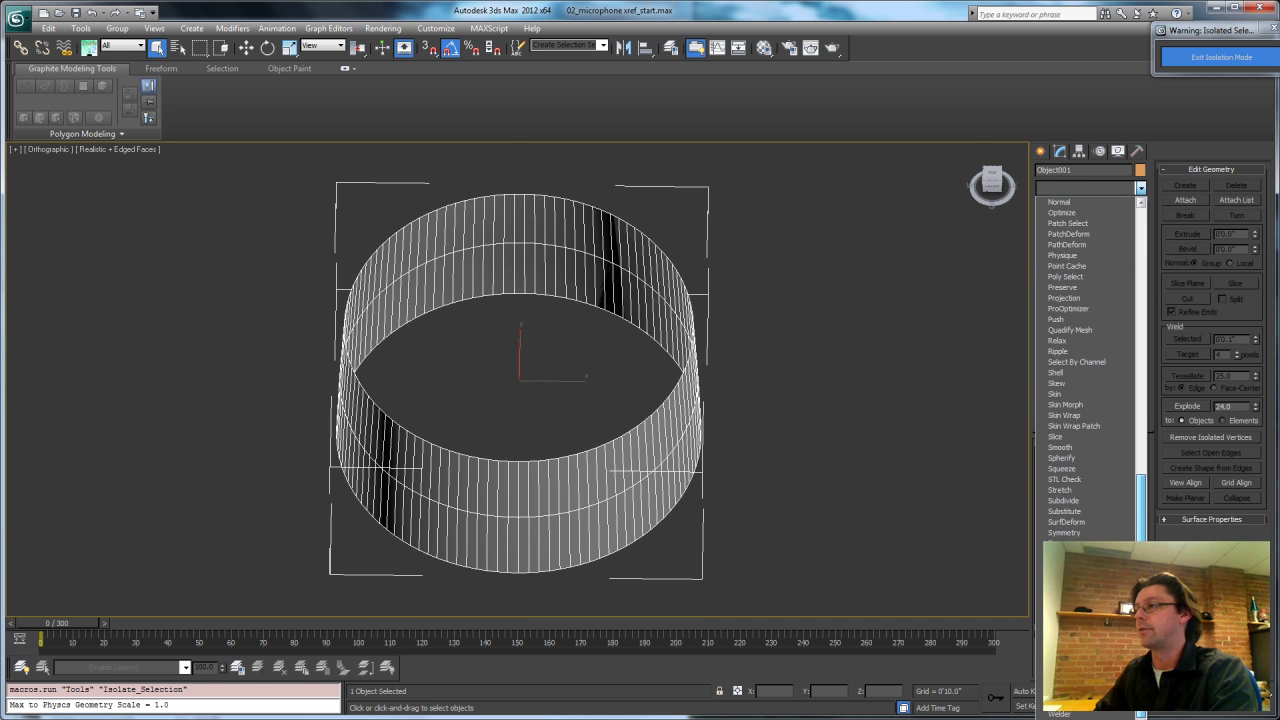
left_click(1071, 373)
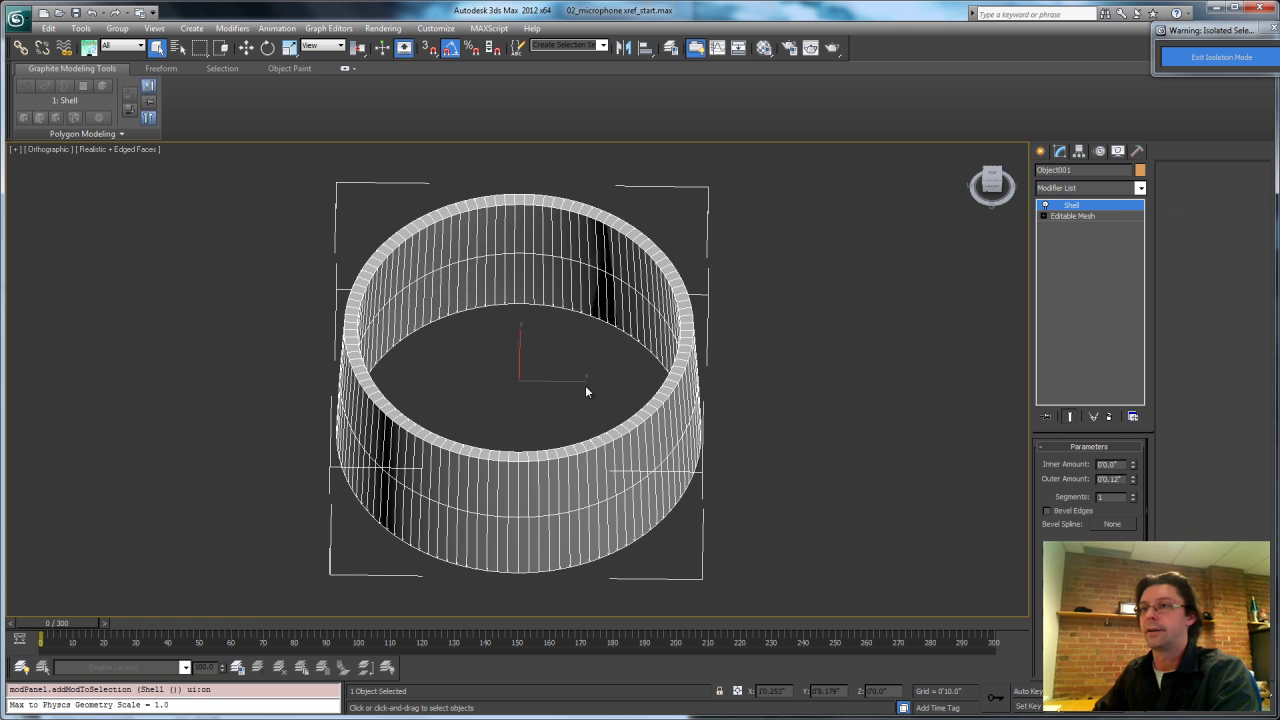
middle_click_drag(620, 436, 680, 448, "alt")
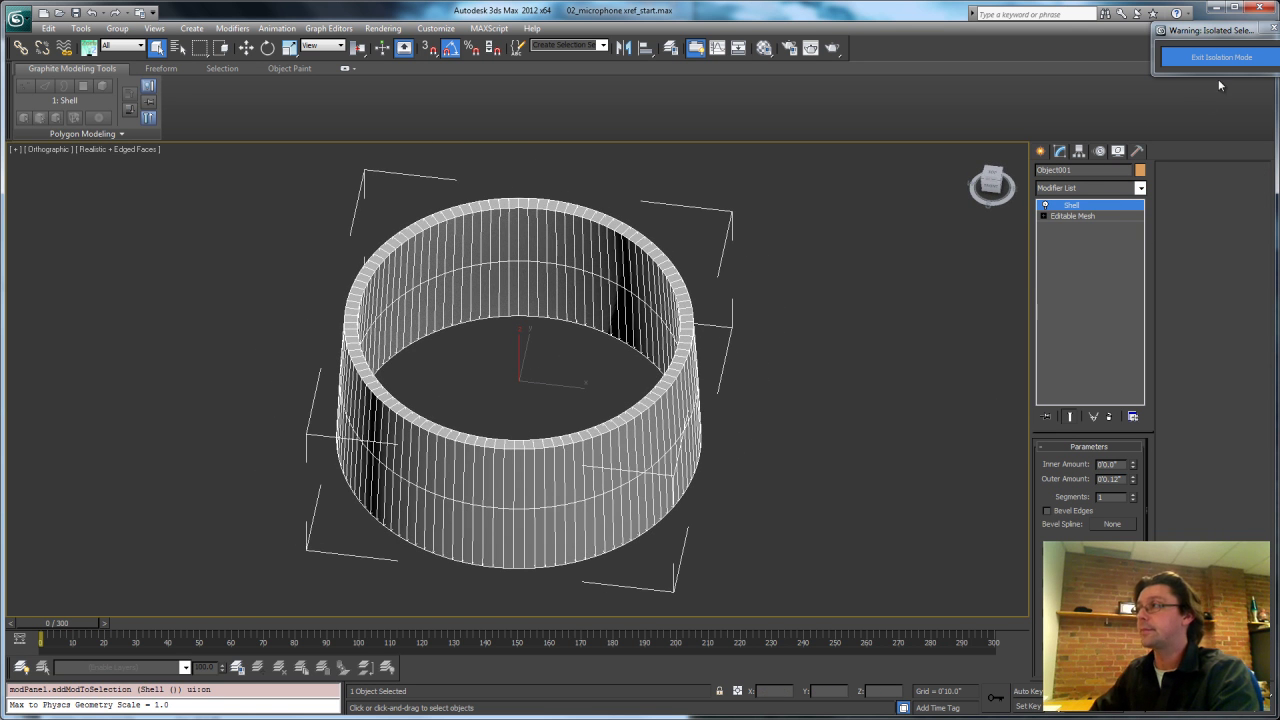
left_click(1221, 57)
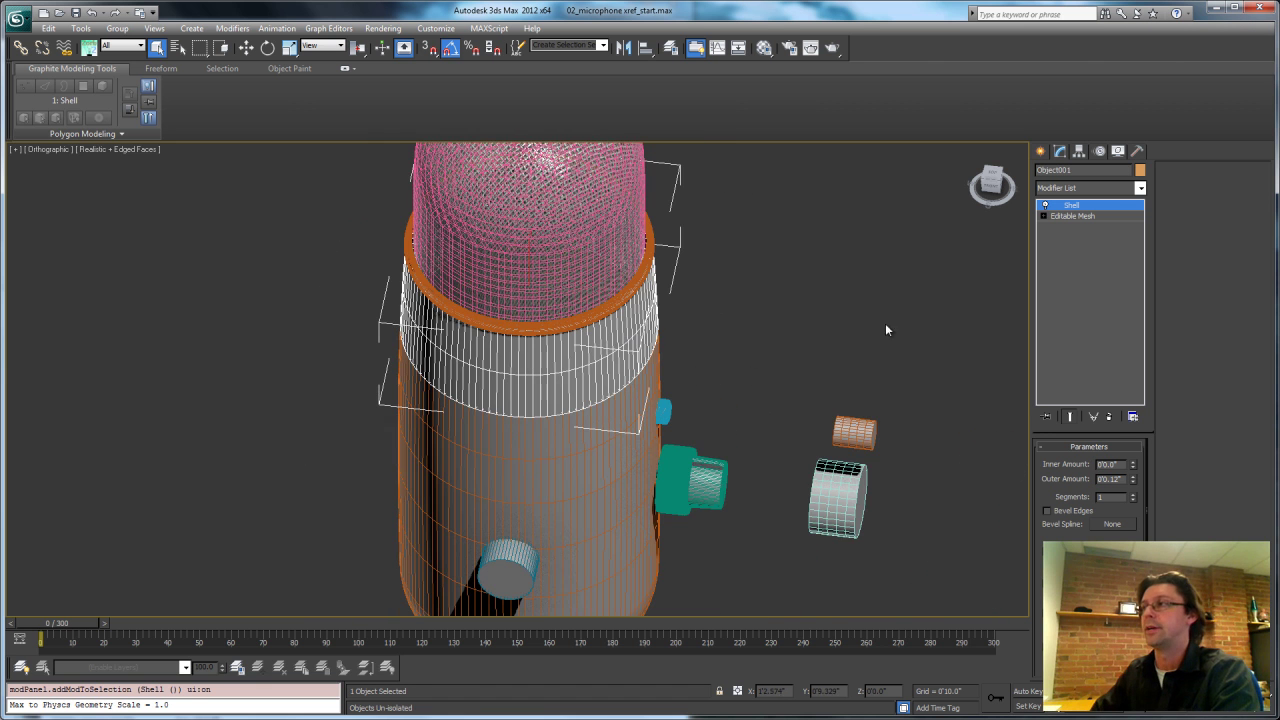
Copy the Shell modifier from the top section onto the other four sections of the mic cylinder.
left_click_drag(609, 441, 608, 442)
left_click_drag(1077, 206, 588, 573)
middle_click_drag(713, 488, 799, 296)
left_click_drag(1047, 206, 725, 406)
left_click_drag(1067, 208, 672, 470)
middle_click_drag(759, 403, 712, 504)
middle_click_drag(647, 462, 620, 500, "alt")
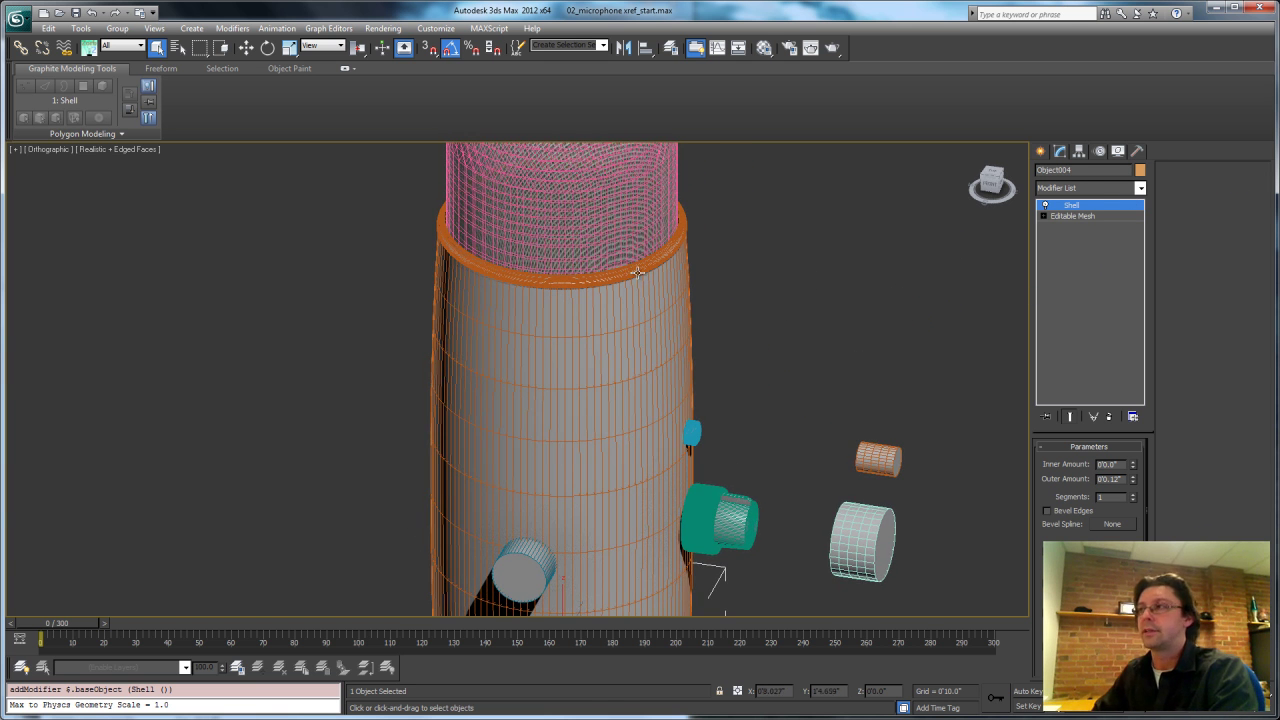
Collapse the top section's modifier stack to an editable mesh and attach the mic rim to it.
left_click(631, 270)
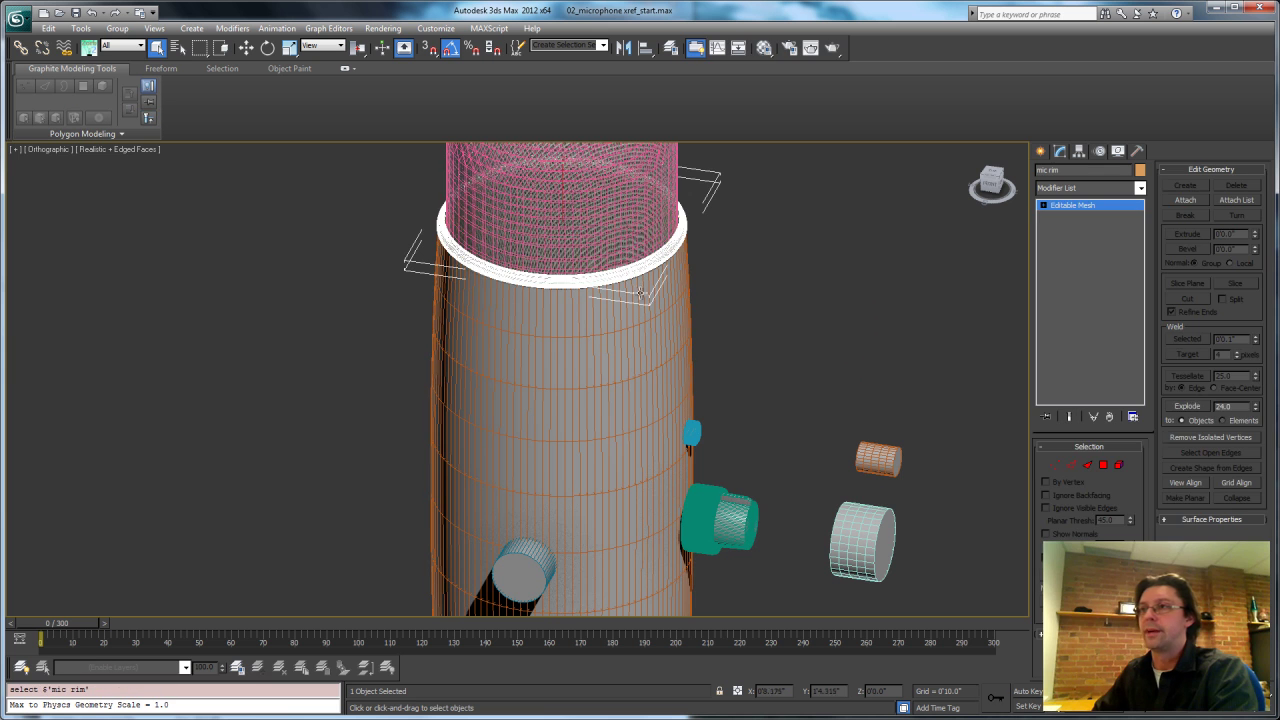
left_click(580, 325)
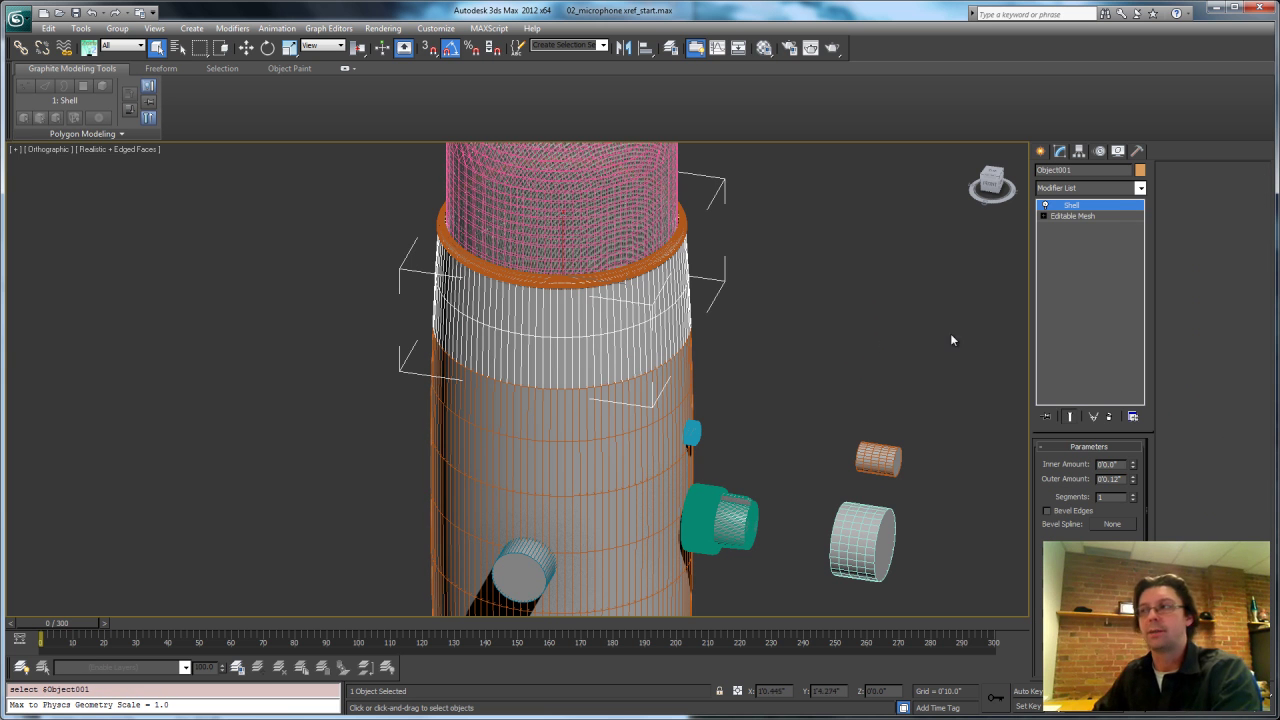
right_click(1072, 205)
left_click(1141, 328)
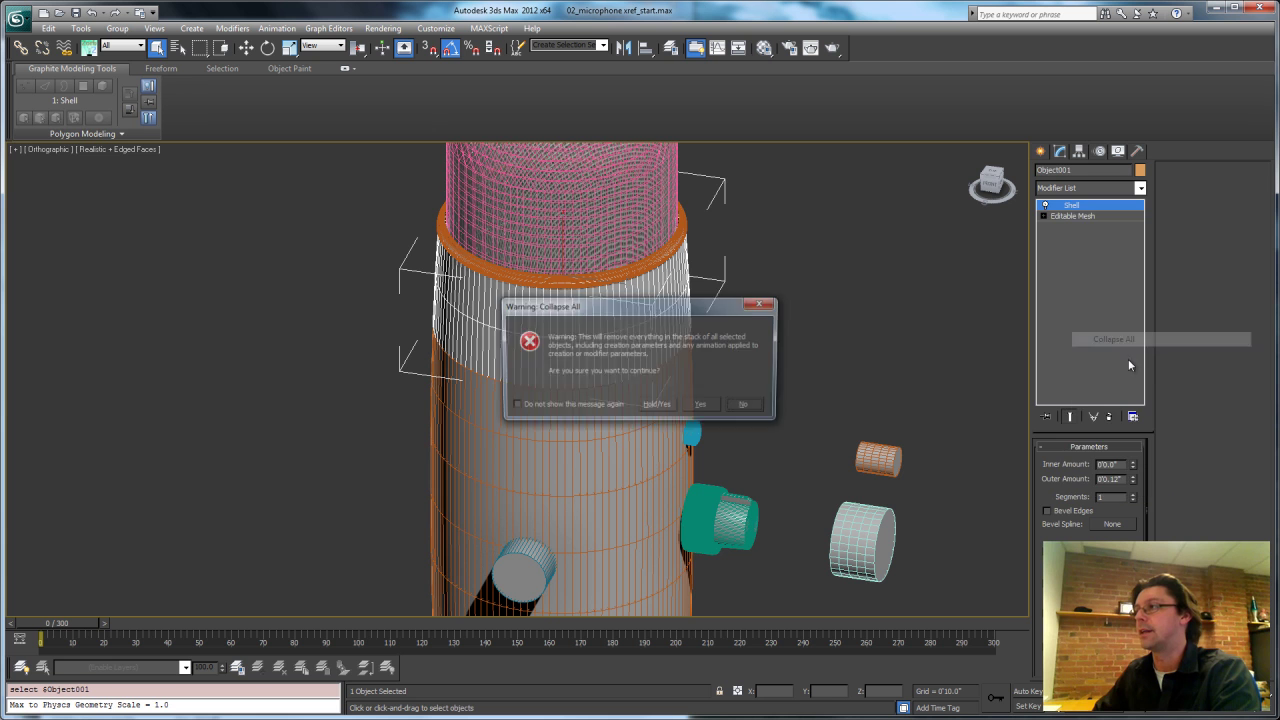
left_click(716, 407)
left_click(1186, 200)
left_click(676, 244)
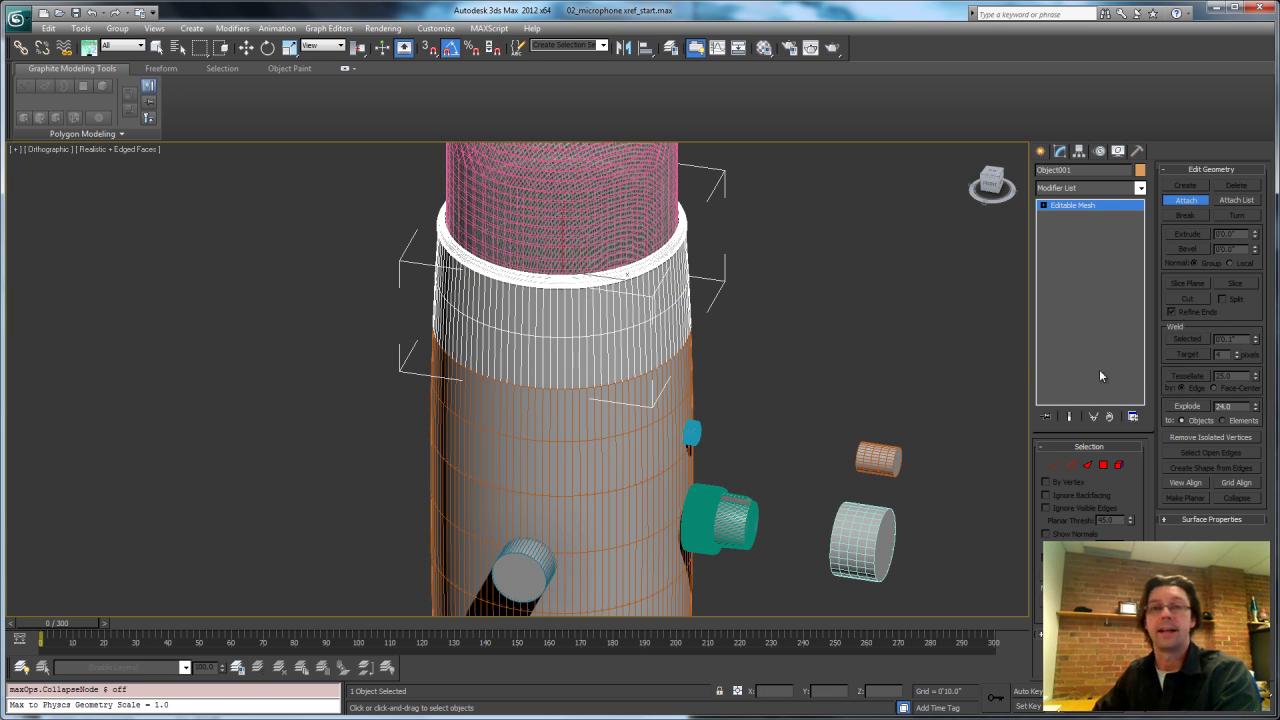
Try moving a cylinder section away from the microphone body and undo the move.
key("w")
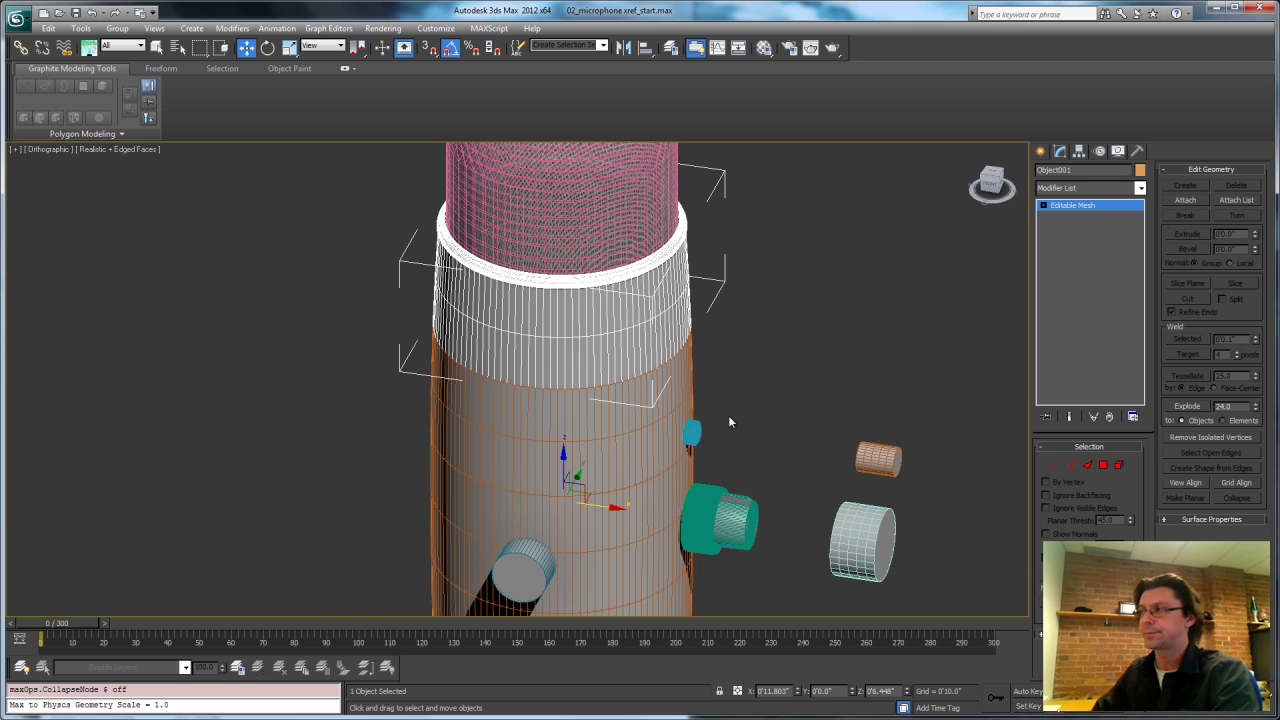
scroll(660, 330, "down", 5)
middle_click_drag(629, 350, 589, 372, "alt")
scroll(639, 356, "up", 5)
middle_click_drag(727, 453, 602, 373, "alt")
left_click_drag(602, 373, 574, 588)
key("ctrl+z")
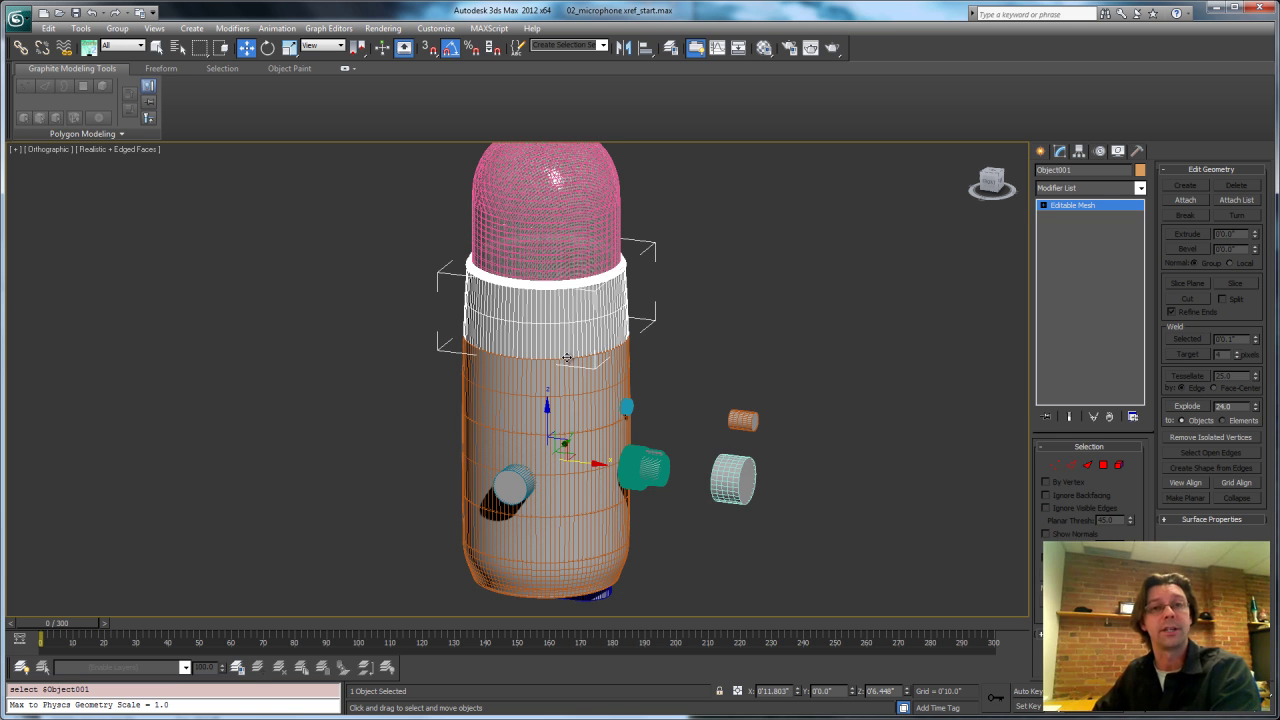
Center the pivot of the top section with the attached rim to its object, affecting the pivot only.
left_click(1079, 152)
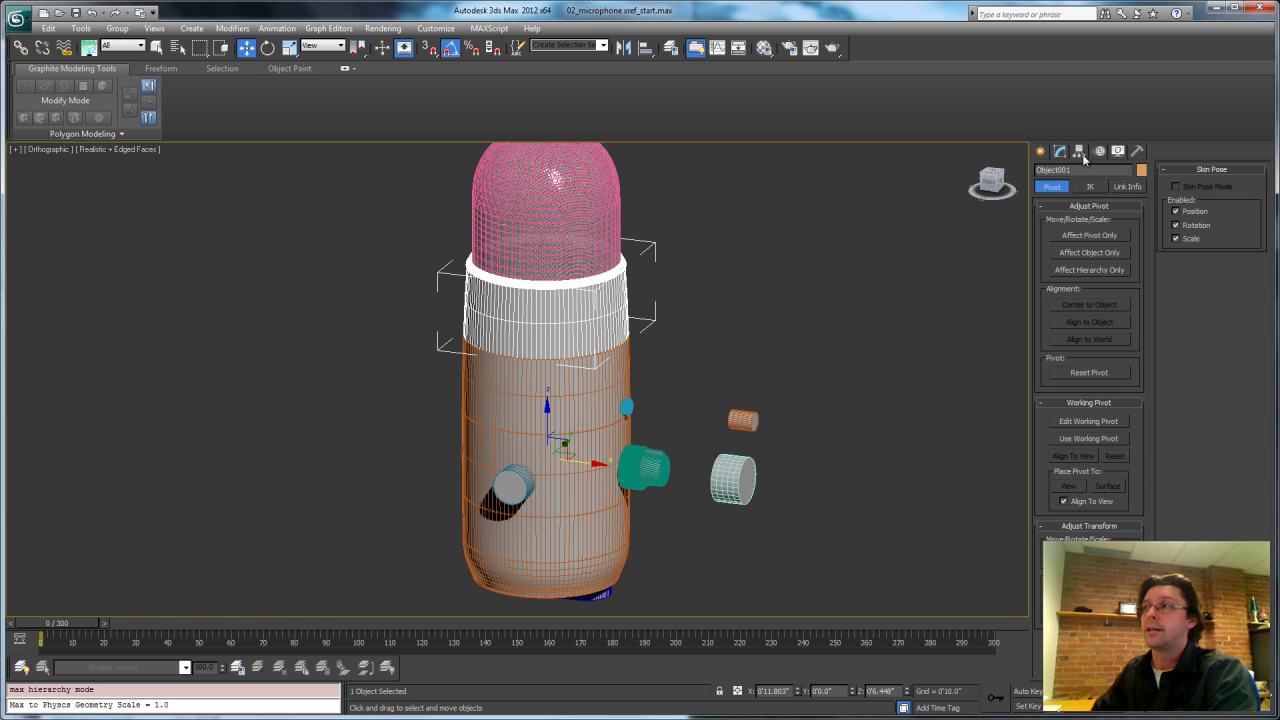
left_click(1089, 235)
left_click(1089, 304)
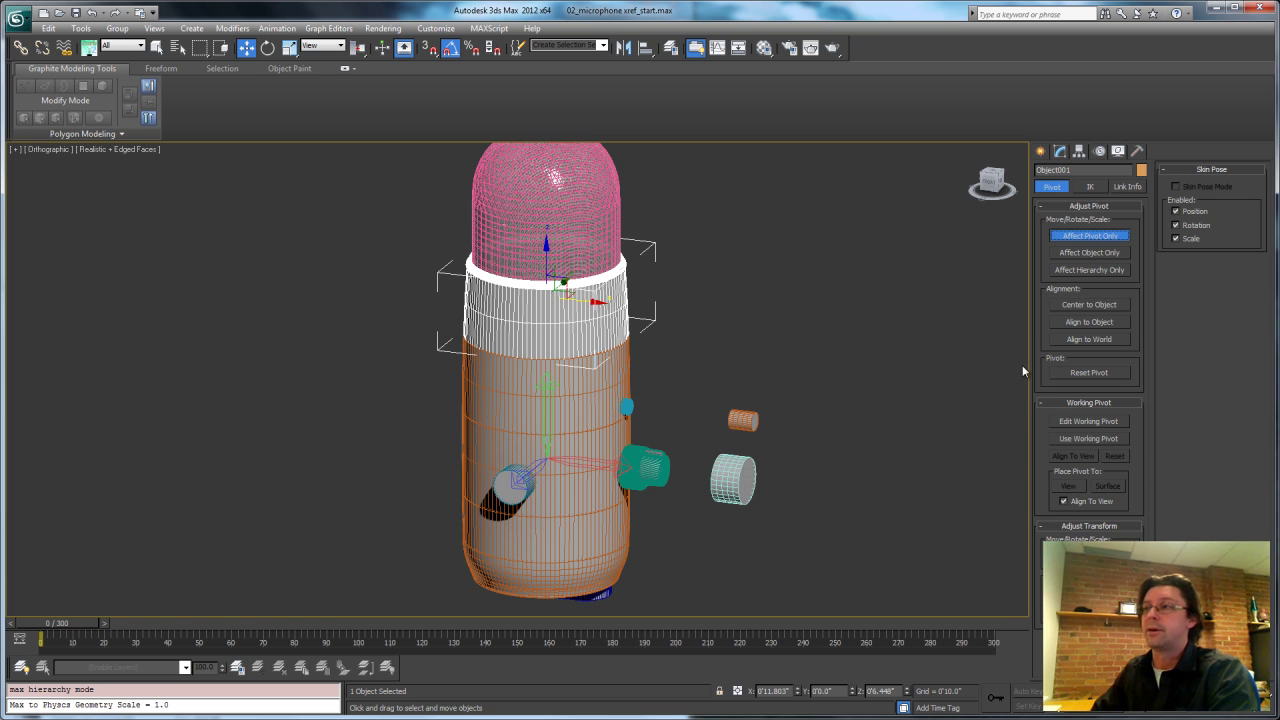
Center the pivots of the four remaining mic cylinder sections to their own objects.
left_click(592, 390)
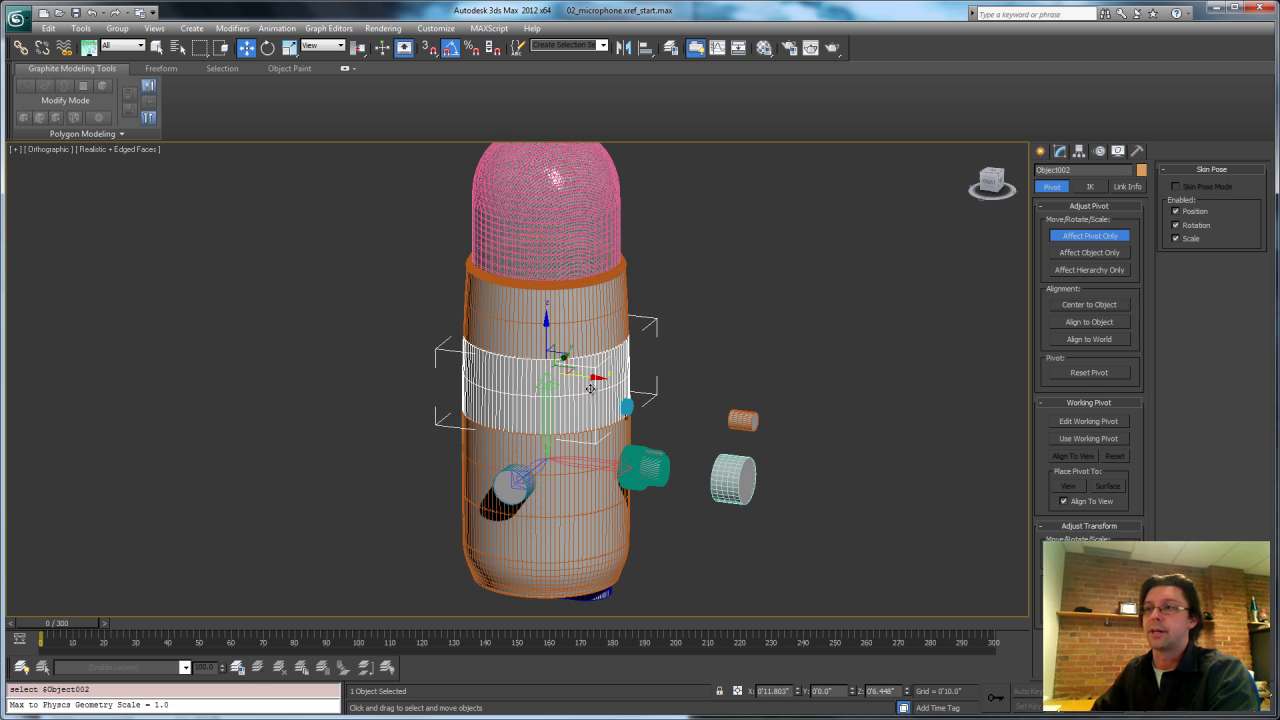
left_click(1110, 310)
left_click(596, 472)
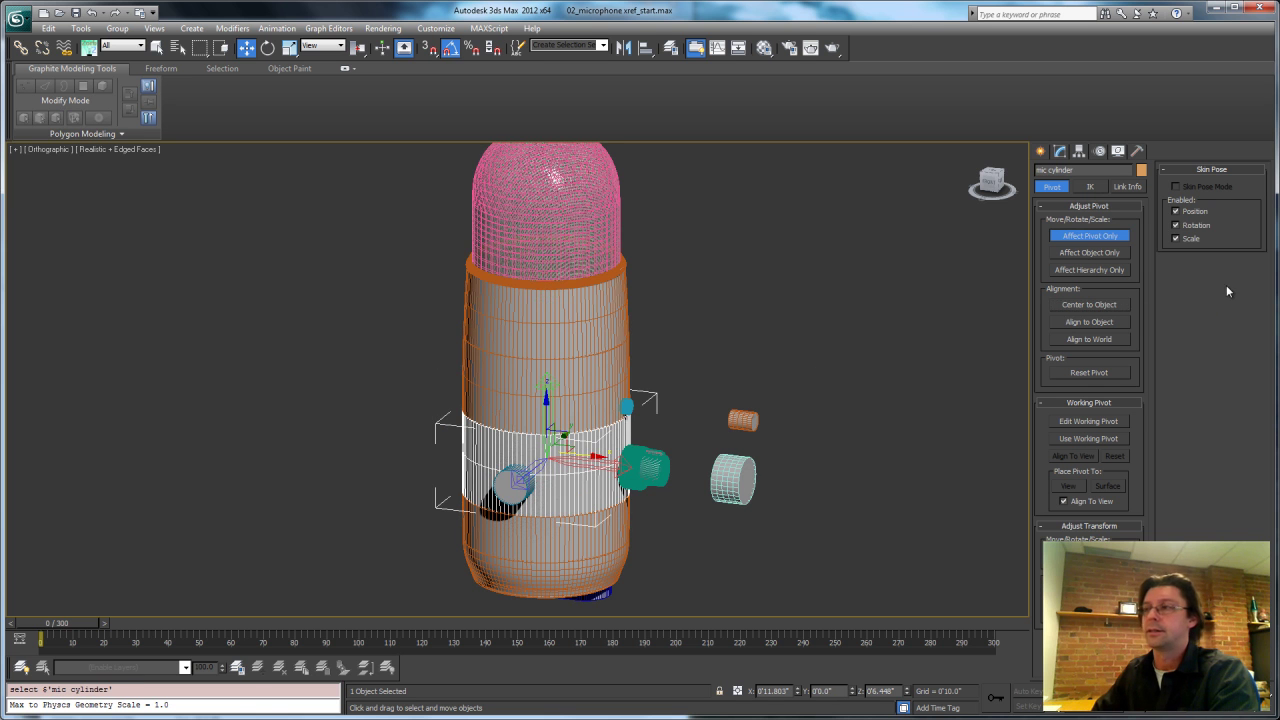
left_click(1110, 306)
left_click(614, 535)
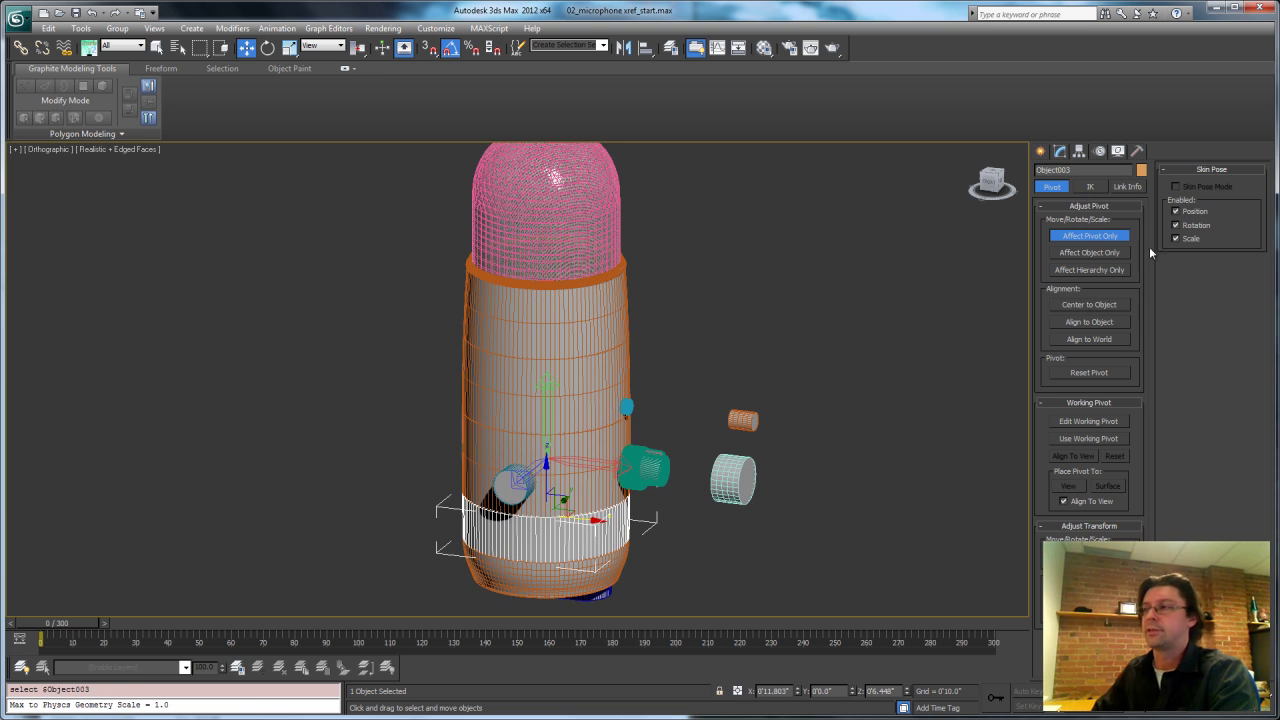
left_click(1089, 304)
left_click(541, 580)
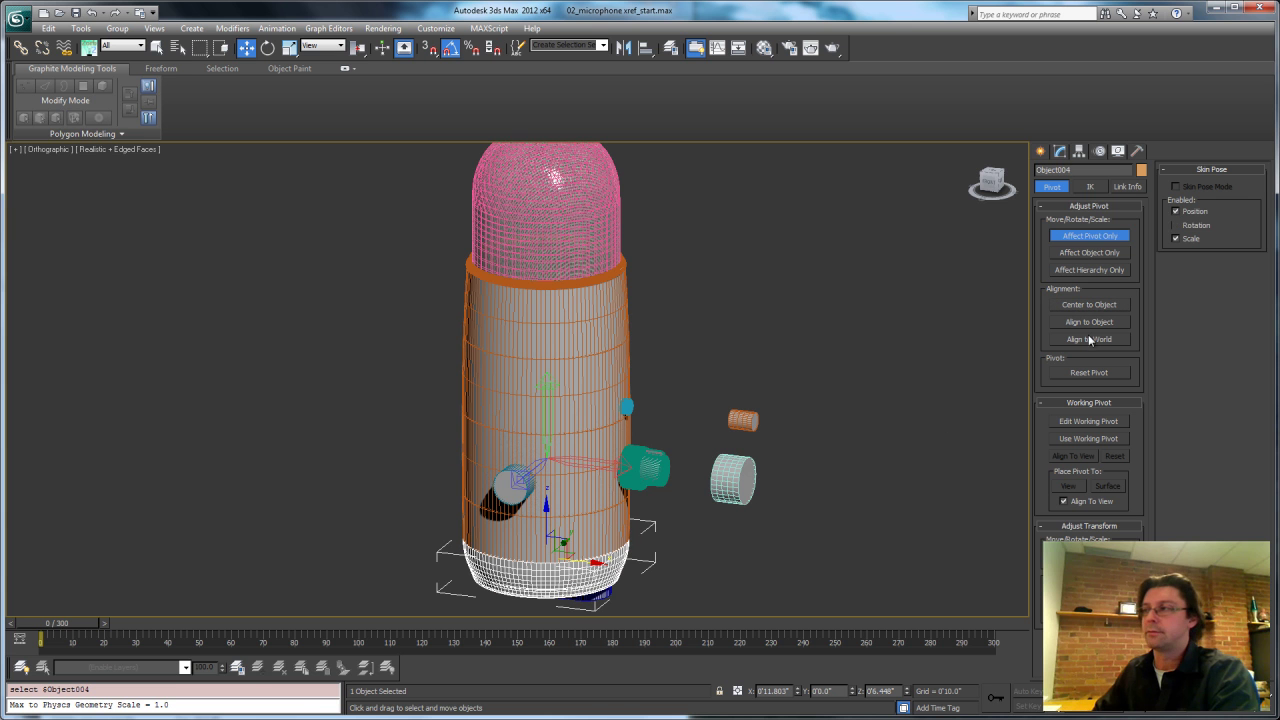
left_click(1101, 307)
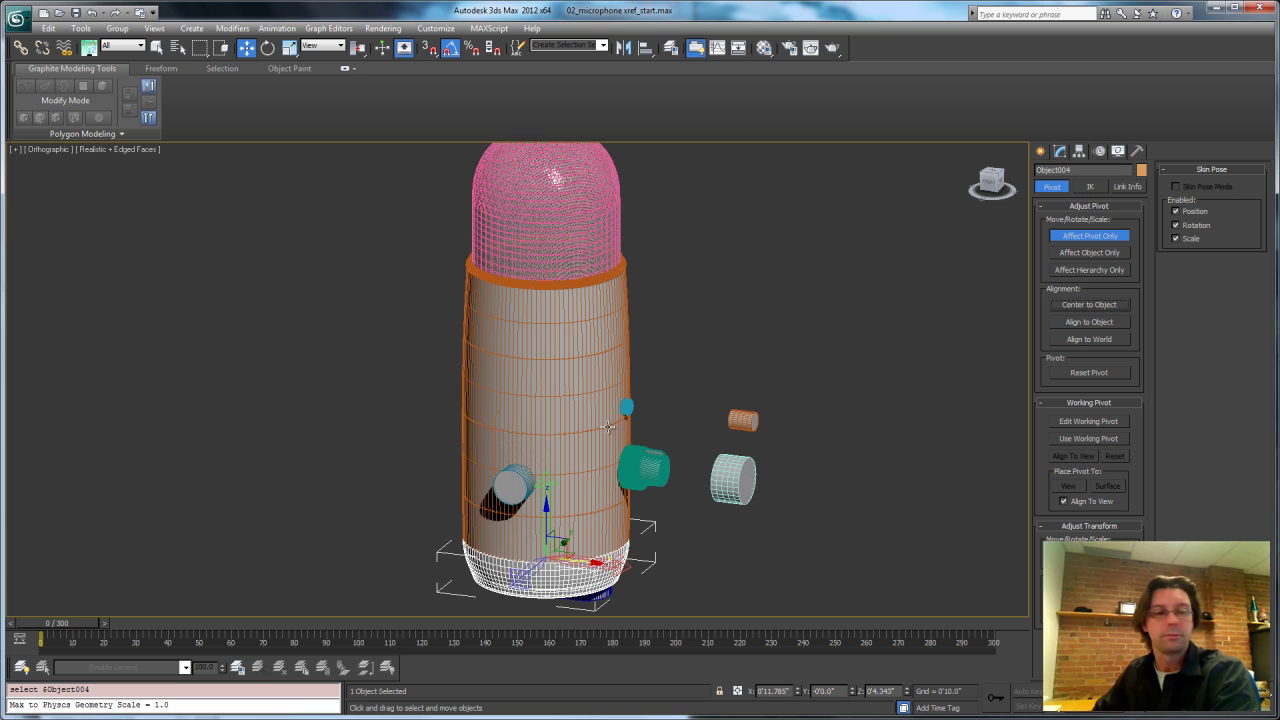
Turn off pivot-only editing and look over the mic grill and the cylinder sections beneath it.
middle_click_drag(640, 415, 598, 440, "alt")
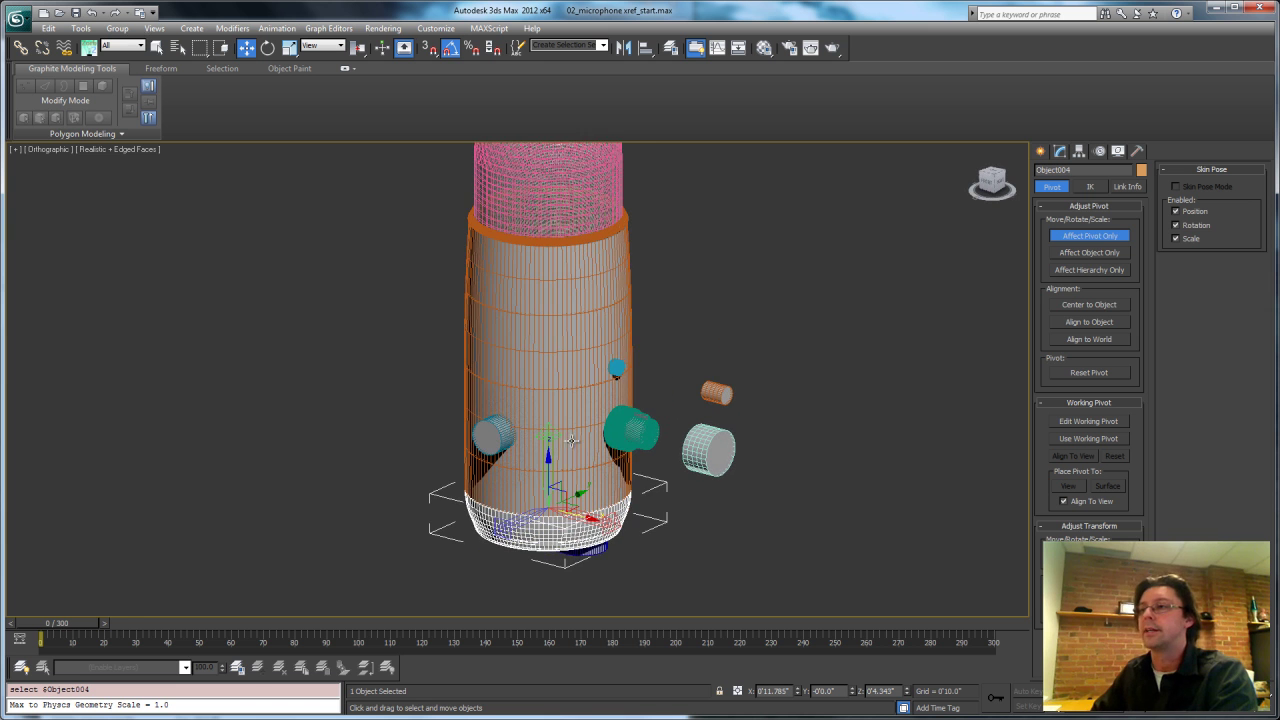
left_click(1092, 236)
middle_click_drag(799, 340, 782, 393, "alt")
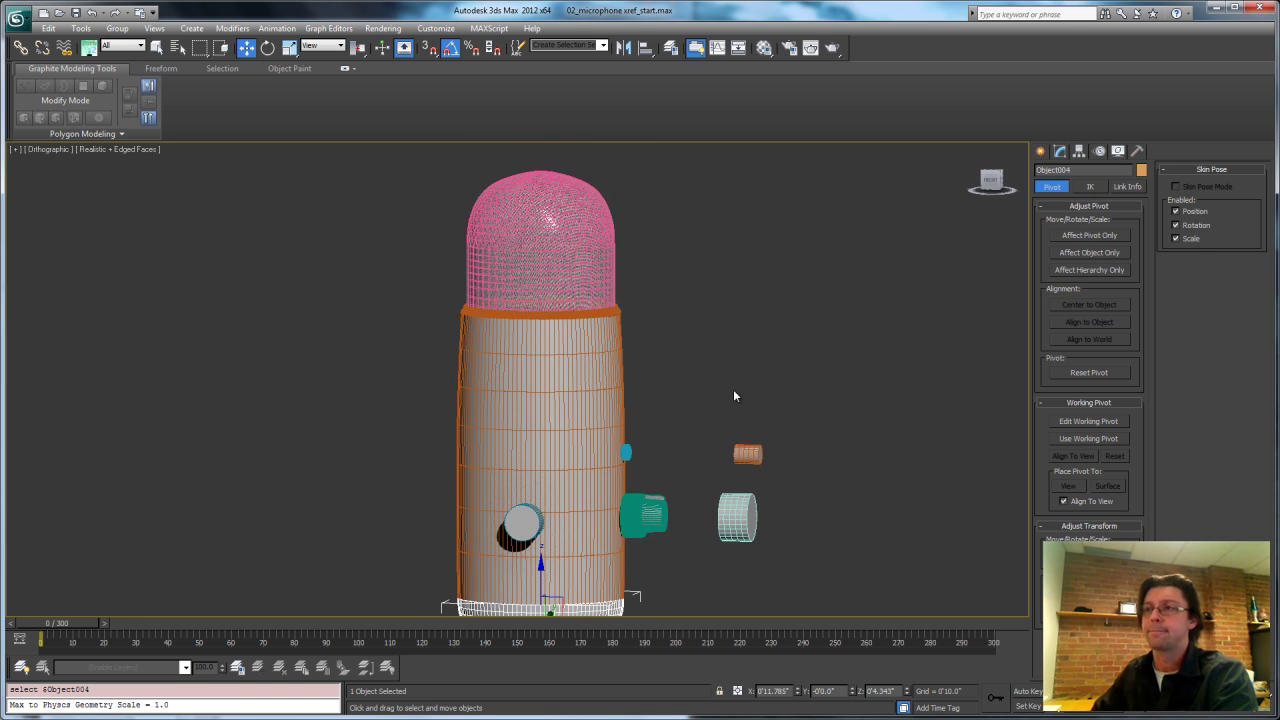
left_click(568, 281)
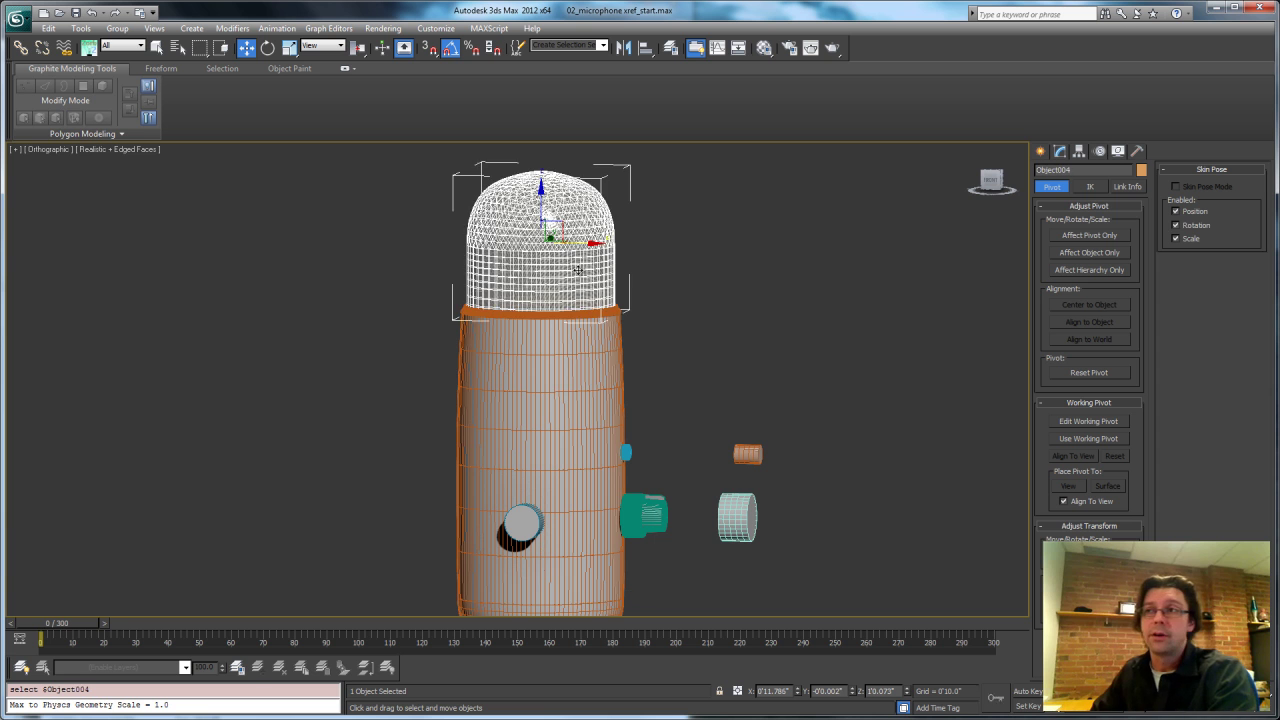
left_click(576, 328)
left_click_drag(569, 350, 555, 443)
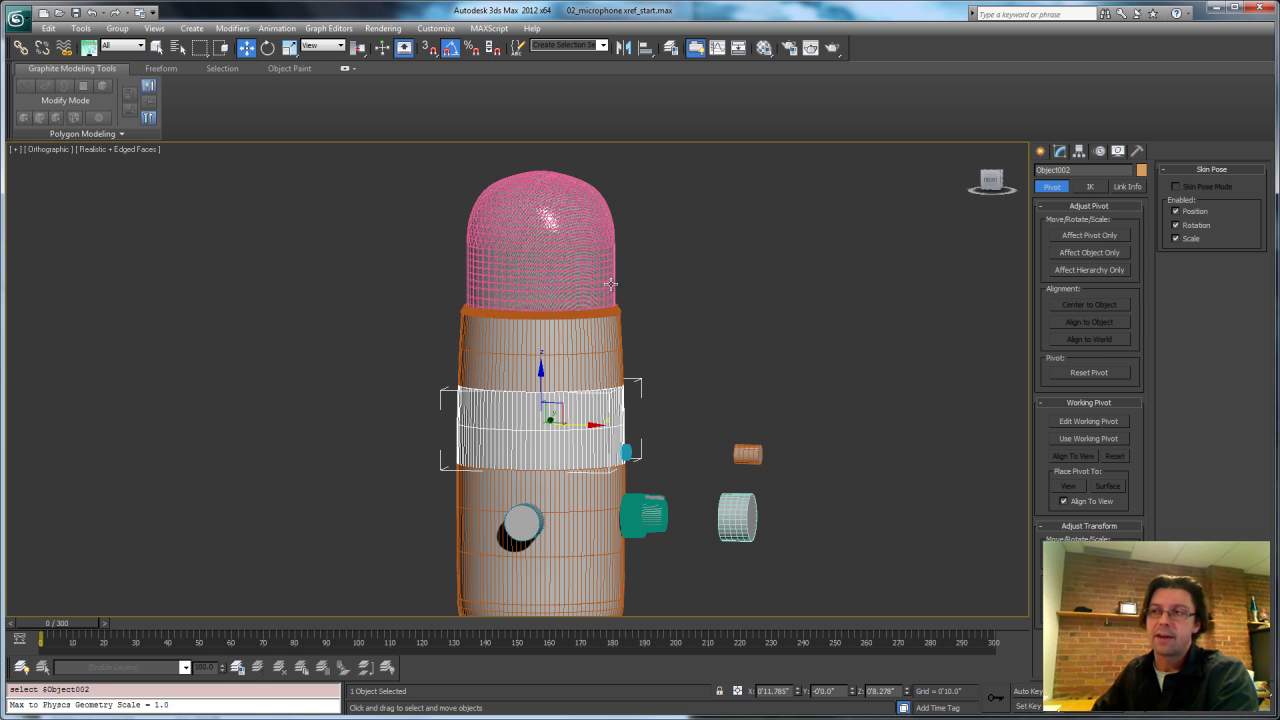
Move the mic grill's pivot down toward its base, to a Z of about 0'10.55", affecting the pivot only.
left_click(583, 261)
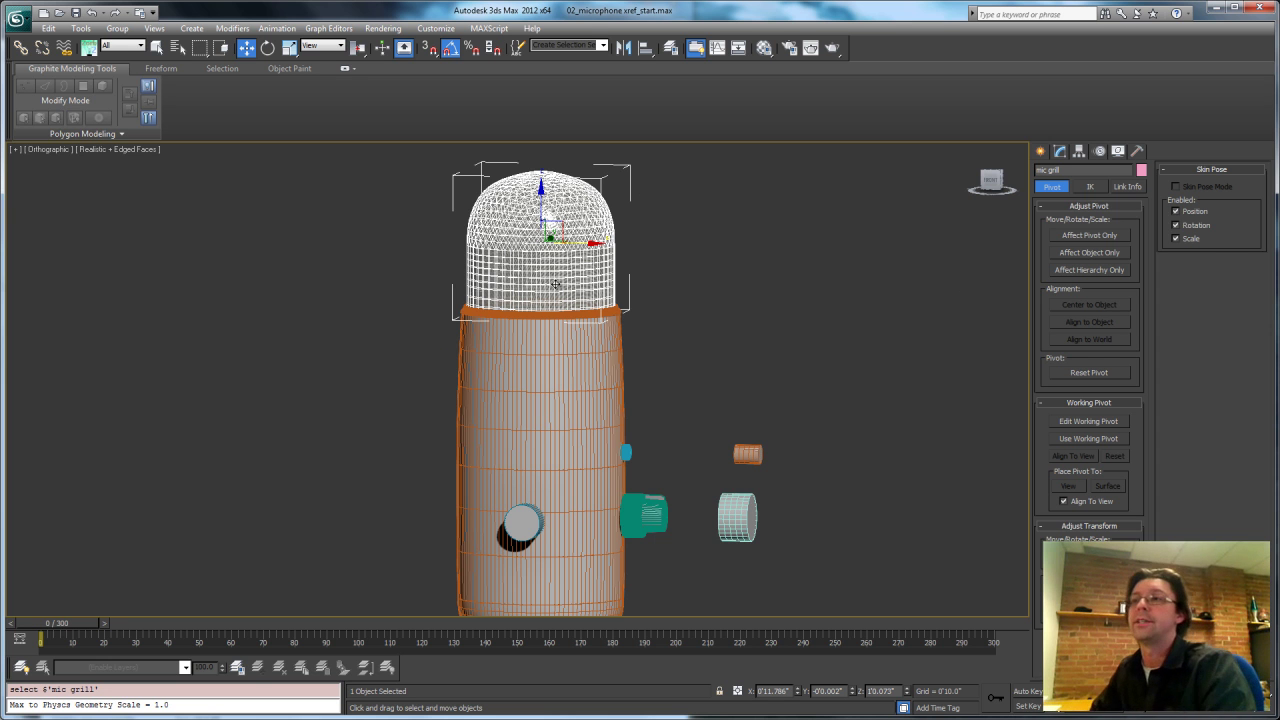
left_click(1090, 236)
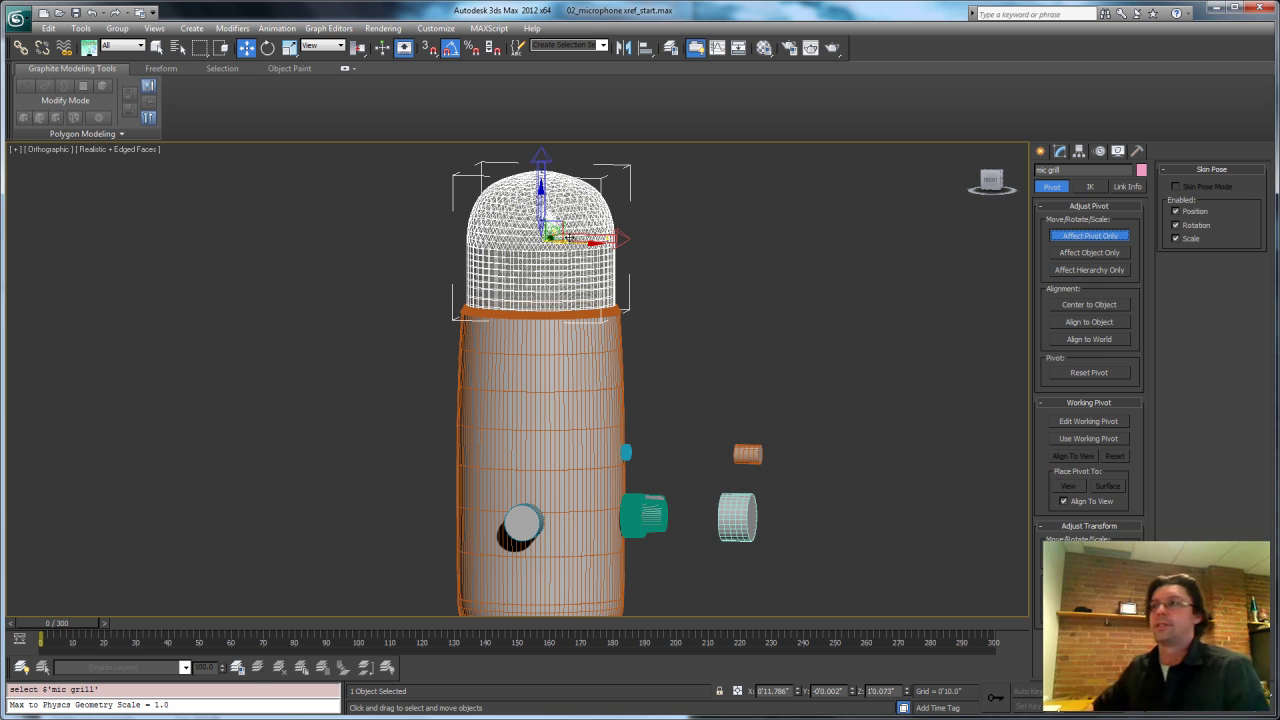
left_click_drag(534, 161, 528, 275)
left_click(1081, 237)
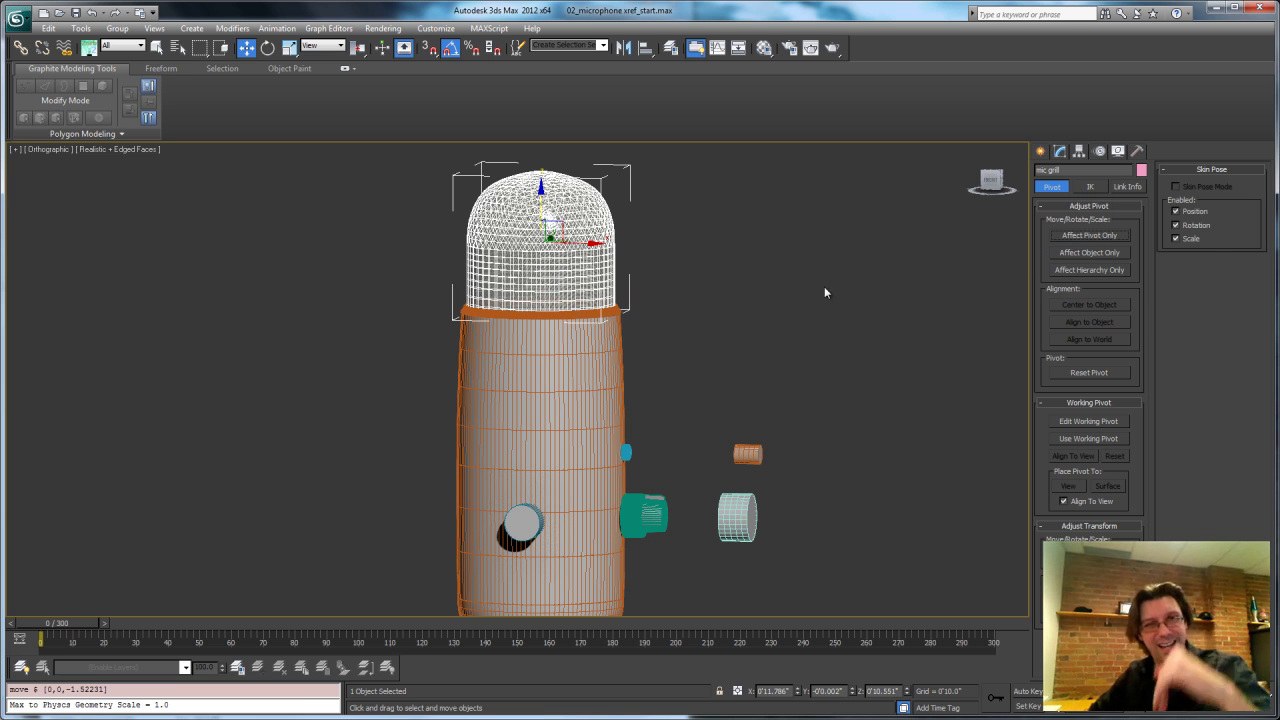
Link the mic grill to the top section and chain each upper section to the one below, down to the mic cylinder.
left_click(1058, 152)
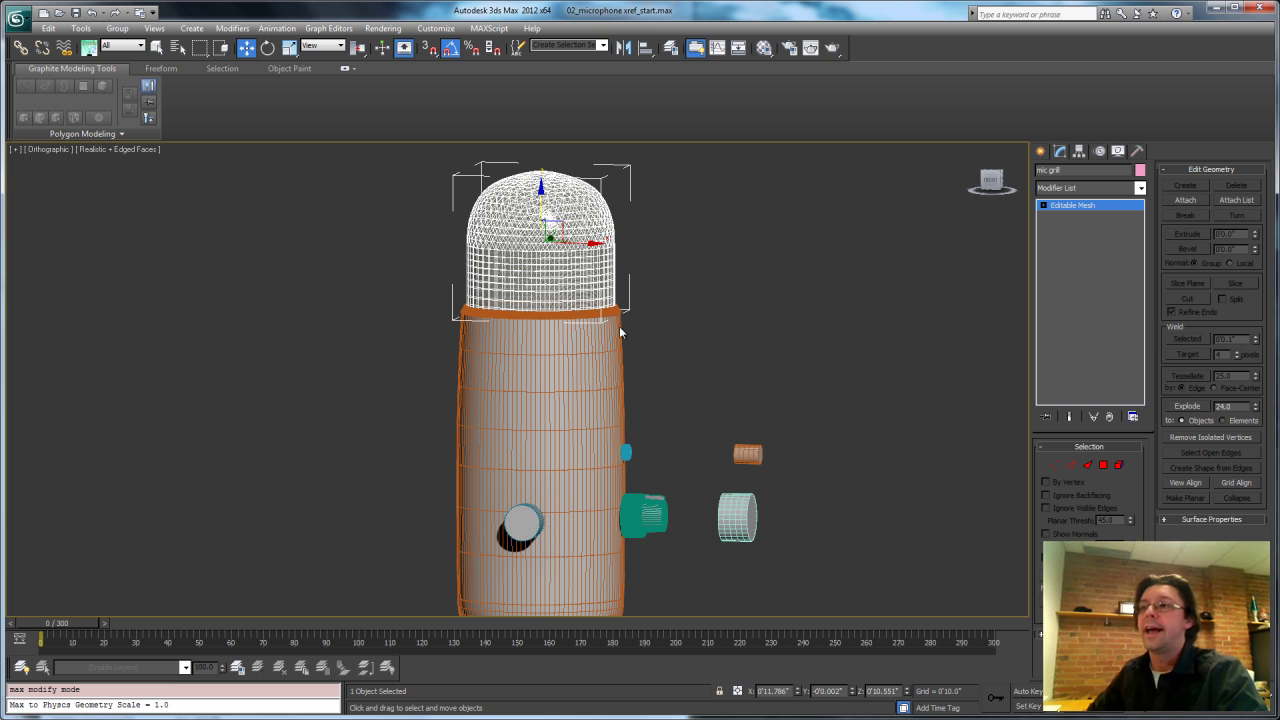
left_click(20, 47)
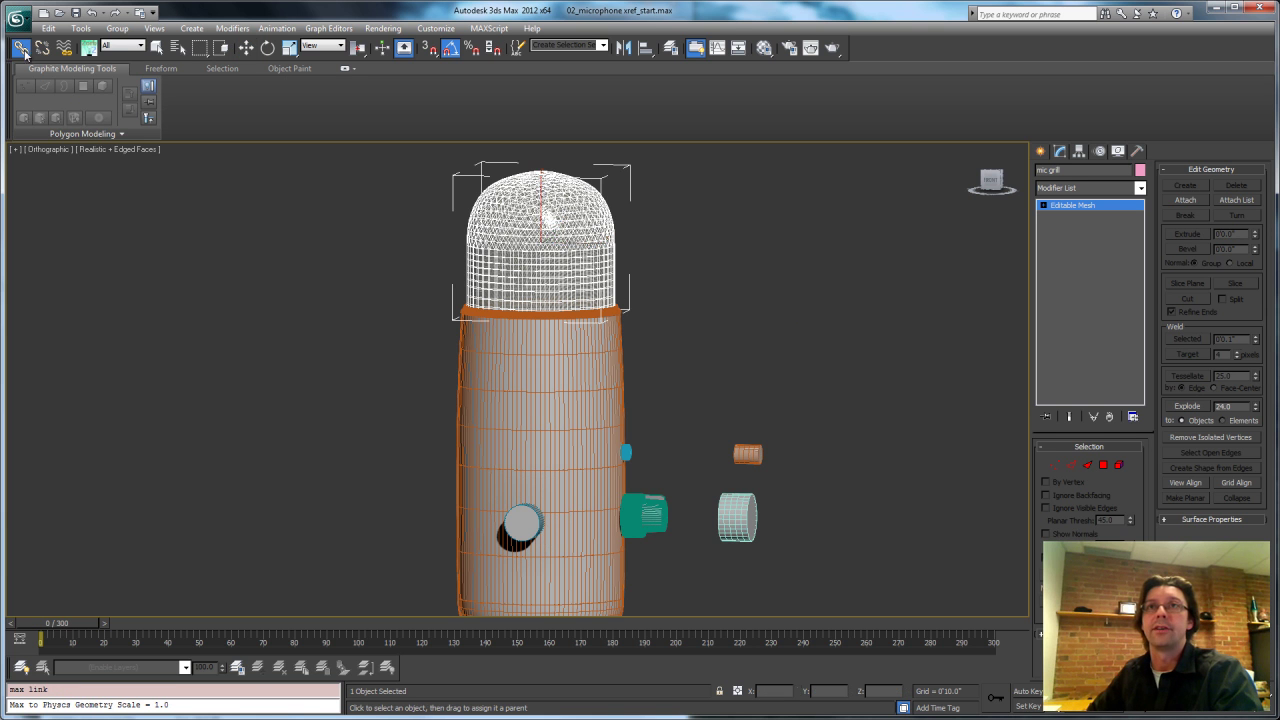
left_click_drag(601, 259, 617, 488)
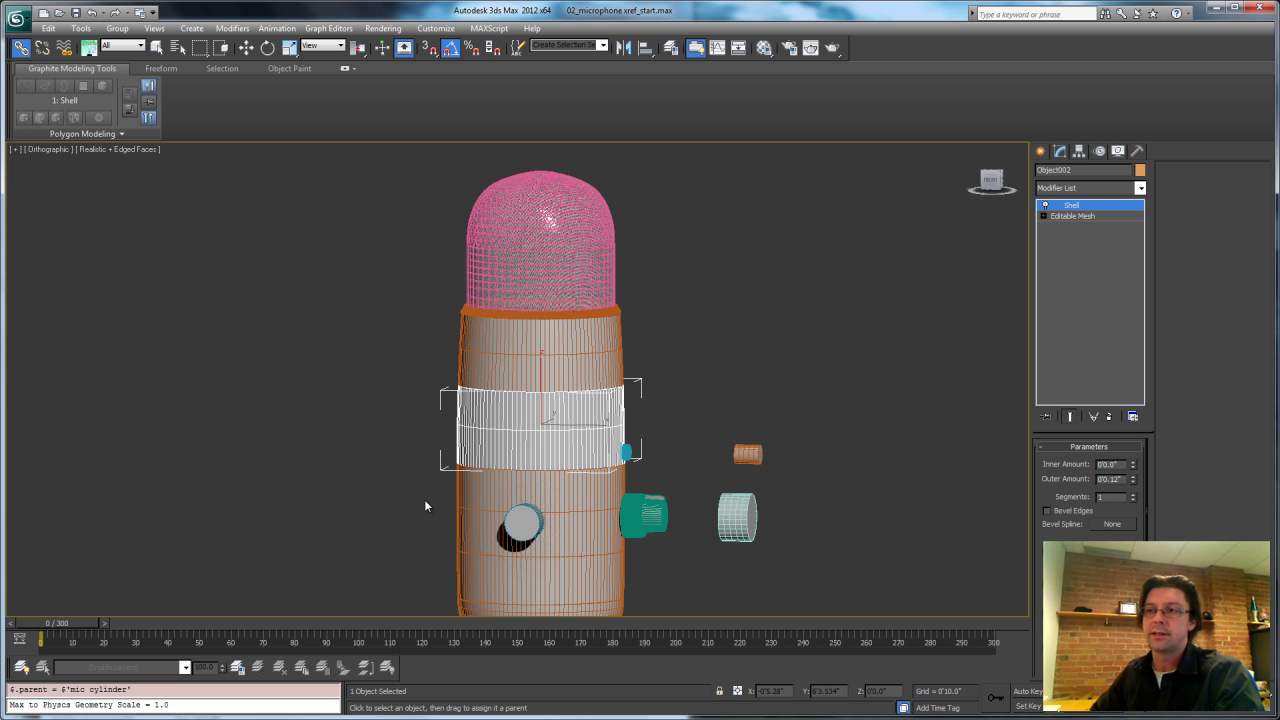
Link the cable connector and the lower sections upward in sequence to the mic cylinder, and link the mic cylinder to the pivot bar.
middle_click_drag(672, 462, 706, 323)
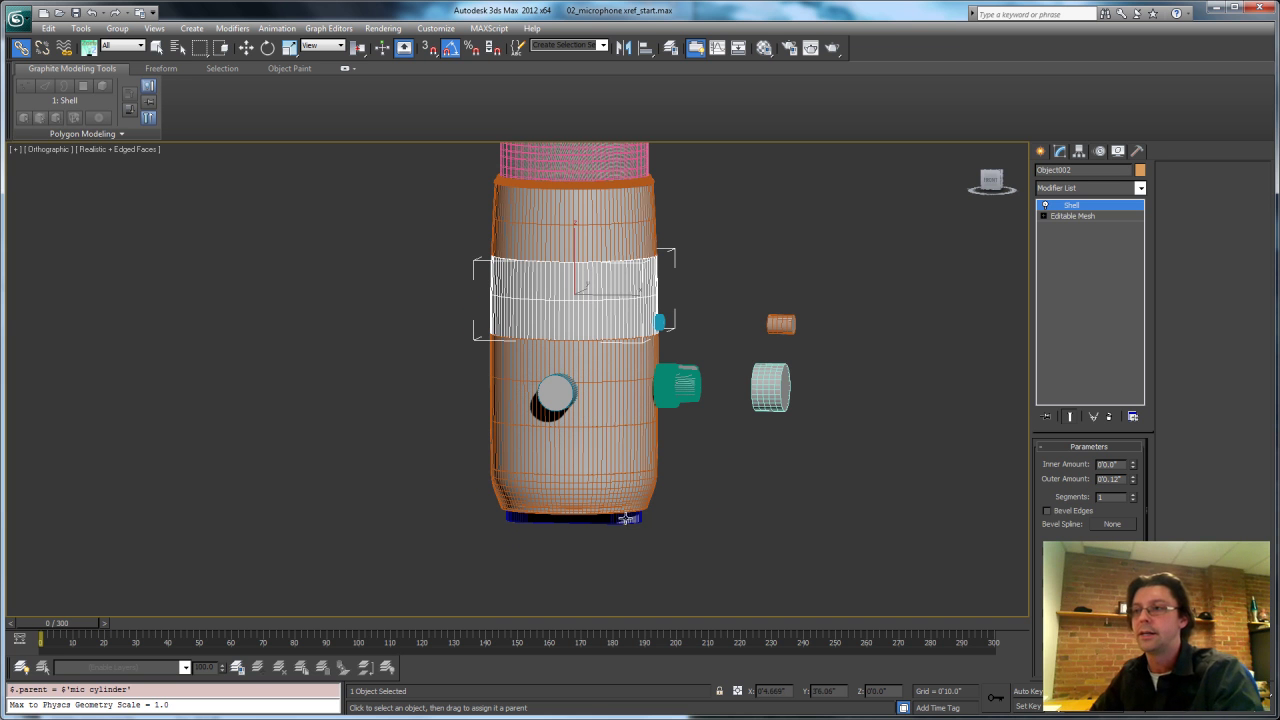
left_click_drag(624, 518, 645, 489)
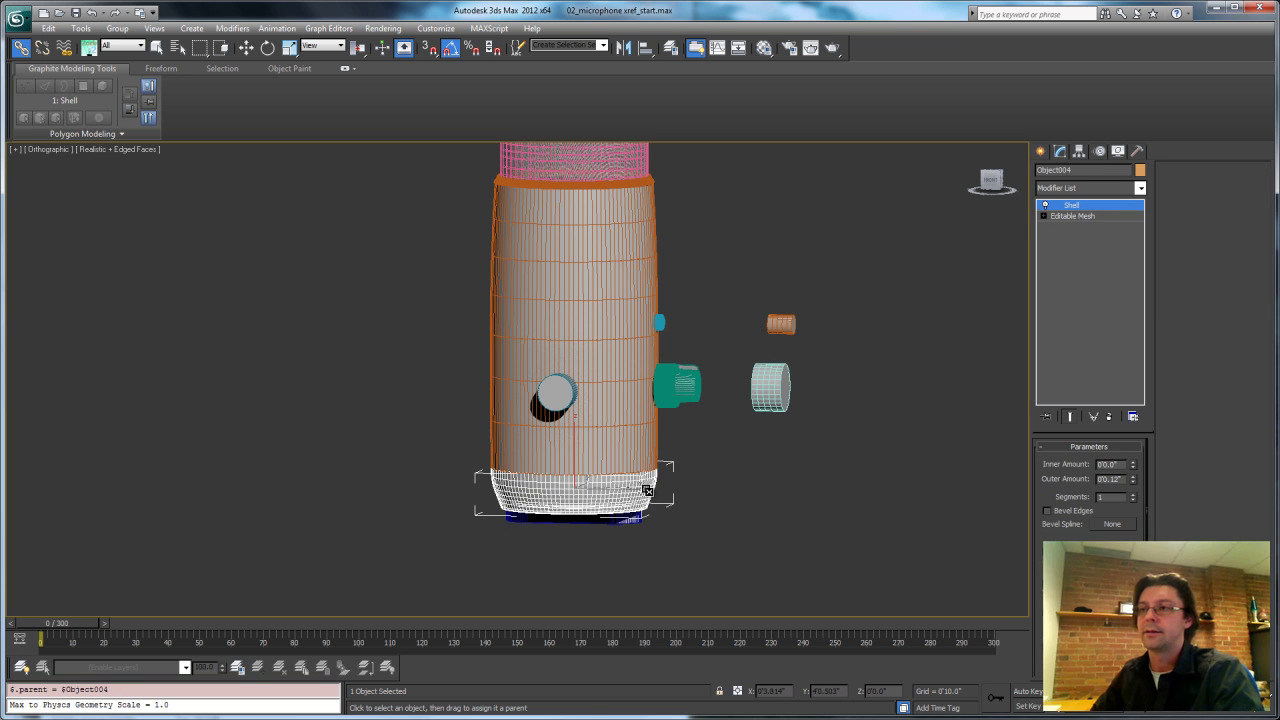
left_click(641, 452)
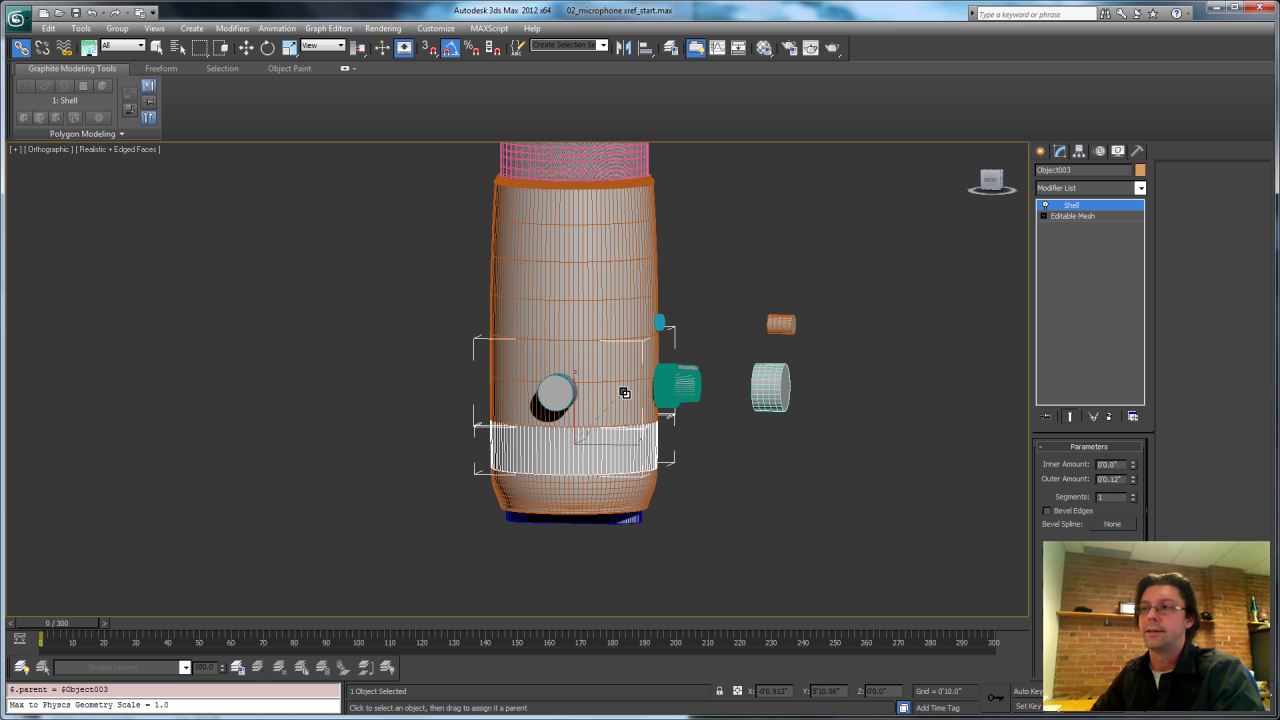
left_click(623, 392)
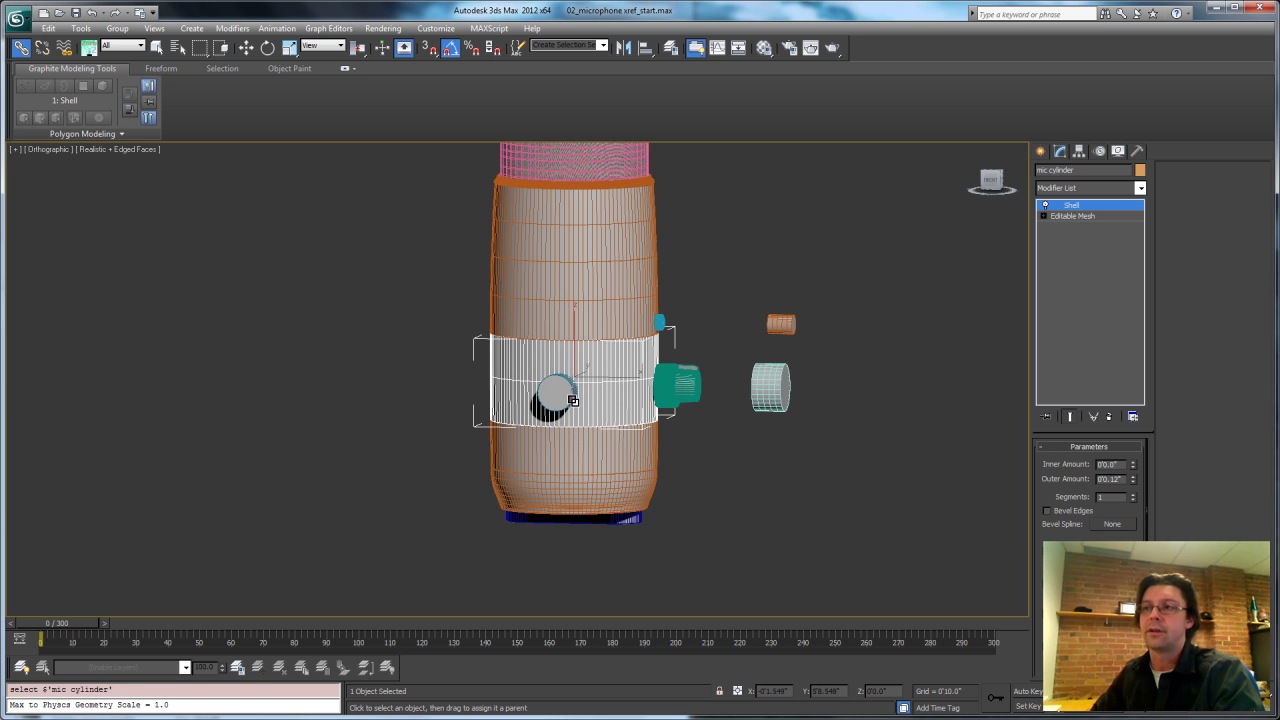
left_click_drag(566, 400, 597, 477)
Link the green side knob and the power button to the cylinder sections they sit on.
middle_click_drag(615, 420, 676, 401, "alt")
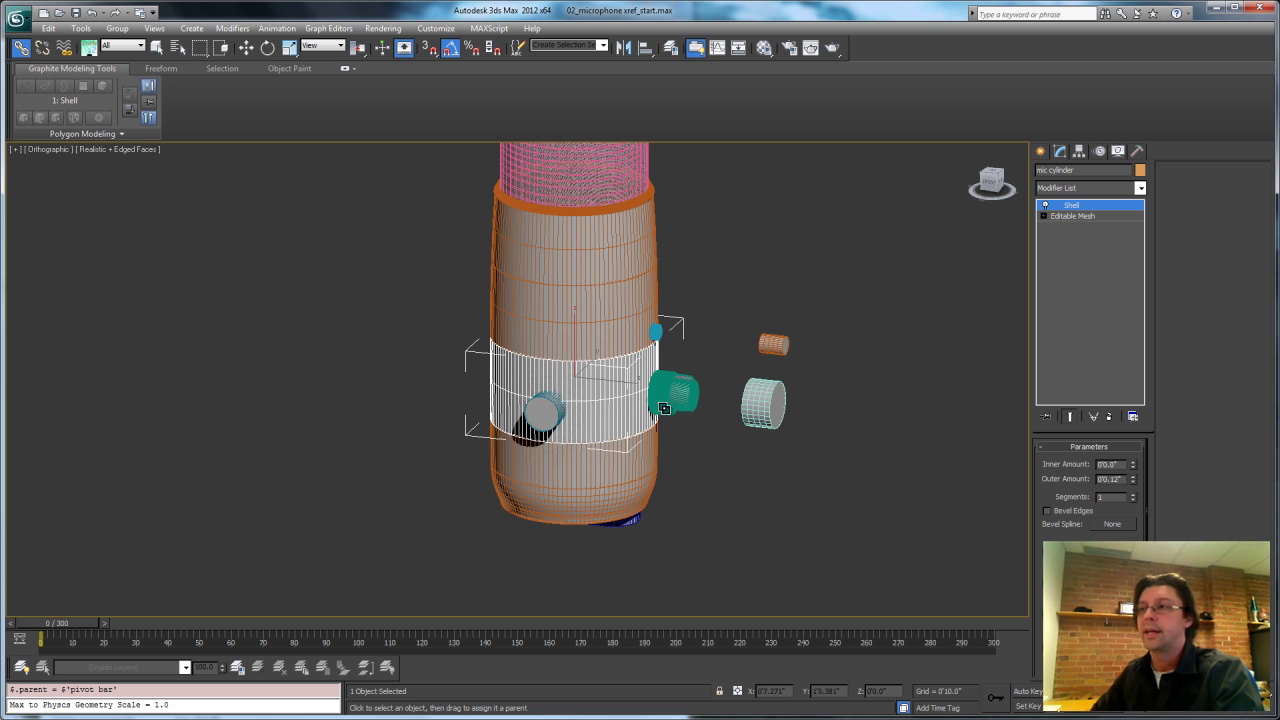
left_click(679, 406)
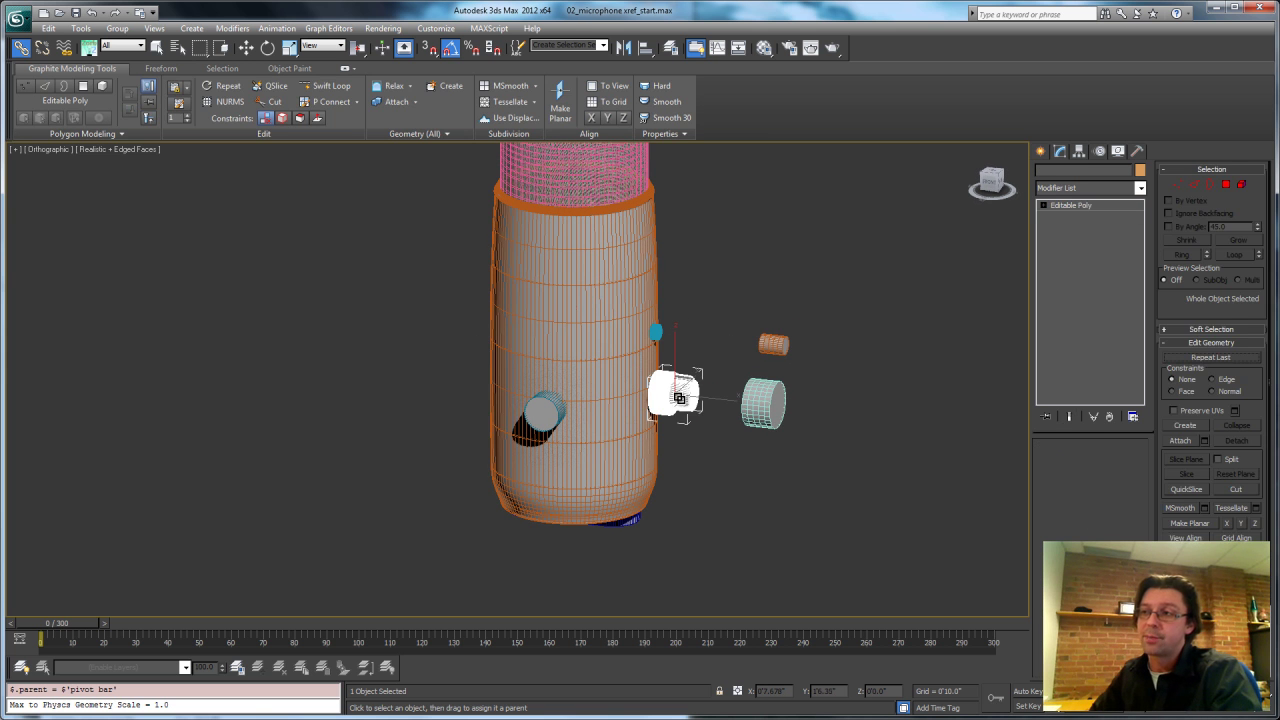
left_click(656, 332)
left_click_drag(655, 332, 668, 500)
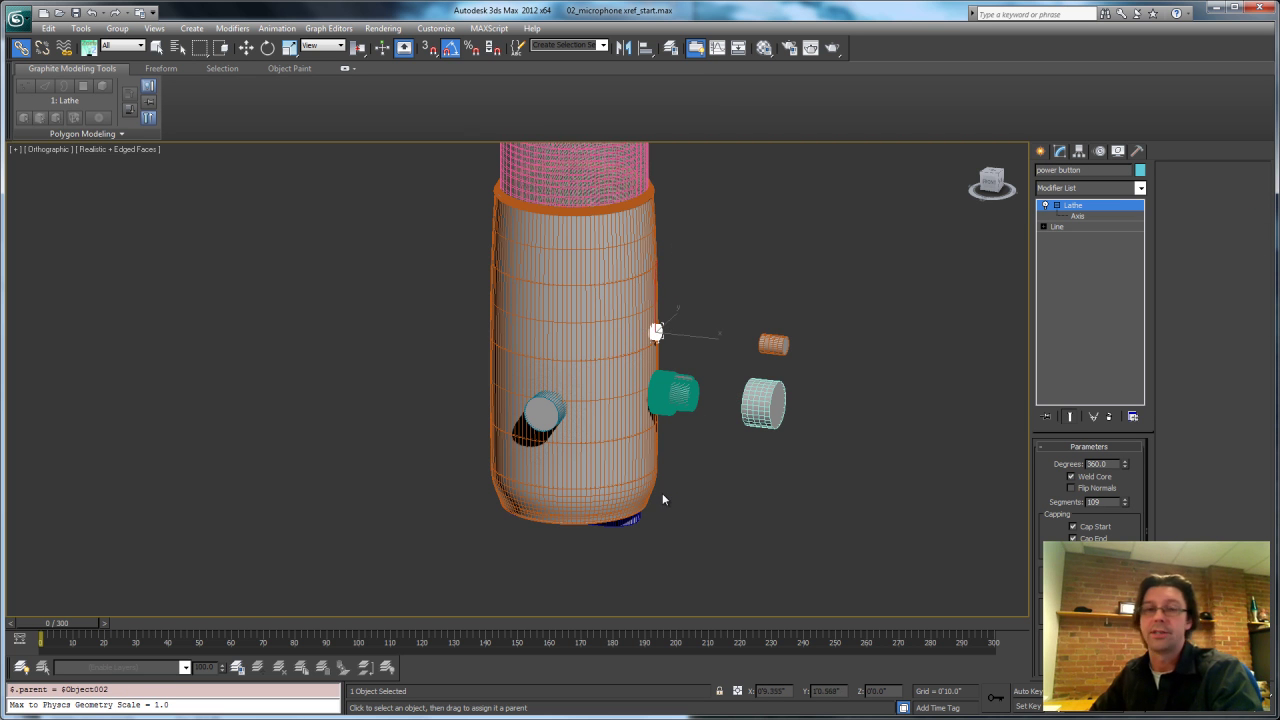
Turn on Auto Key, select all ten linked microphone parts and set a key for them at frame 0.
middle_click_drag(641, 467, 619, 517)
middle_click_drag(555, 477, 549, 505, "alt")
scroll(594, 480, "down", 2)
scroll(596, 470, "up", 2)
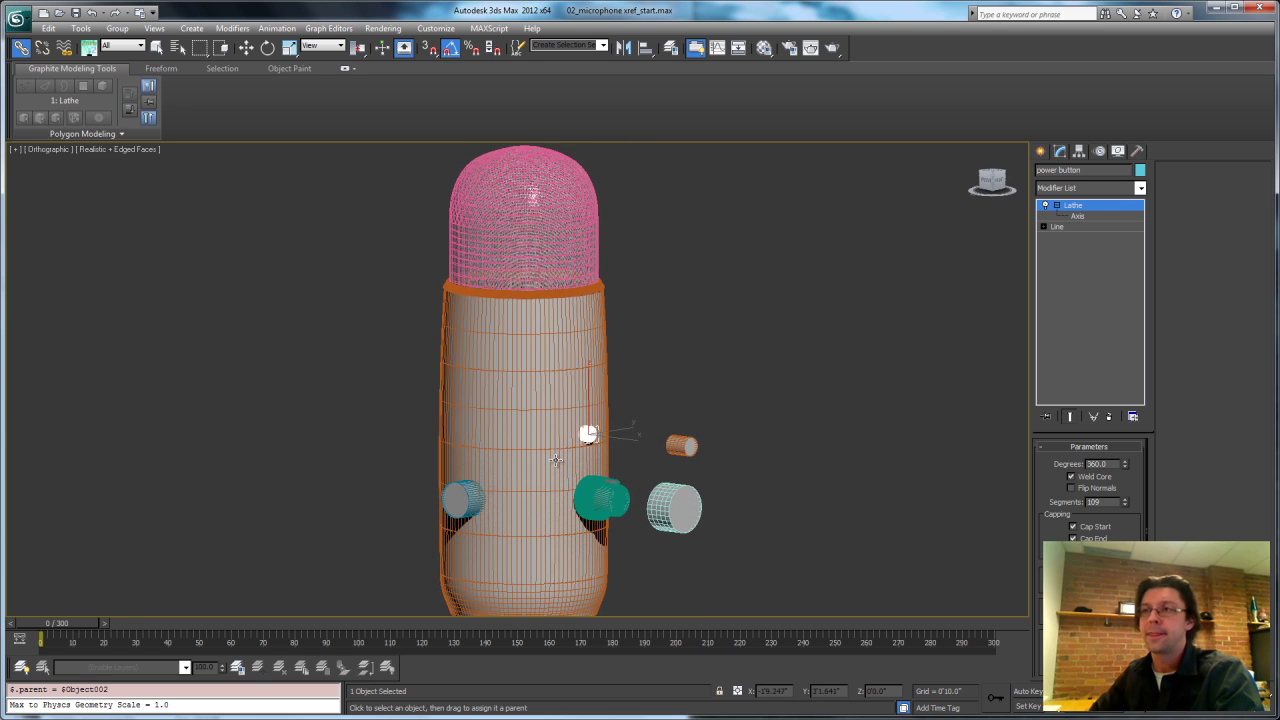
scroll(555, 471, "down", 1)
key("w")
key("n")
left_click(408, 420)
middle_click_drag(408, 420, 354, 431)
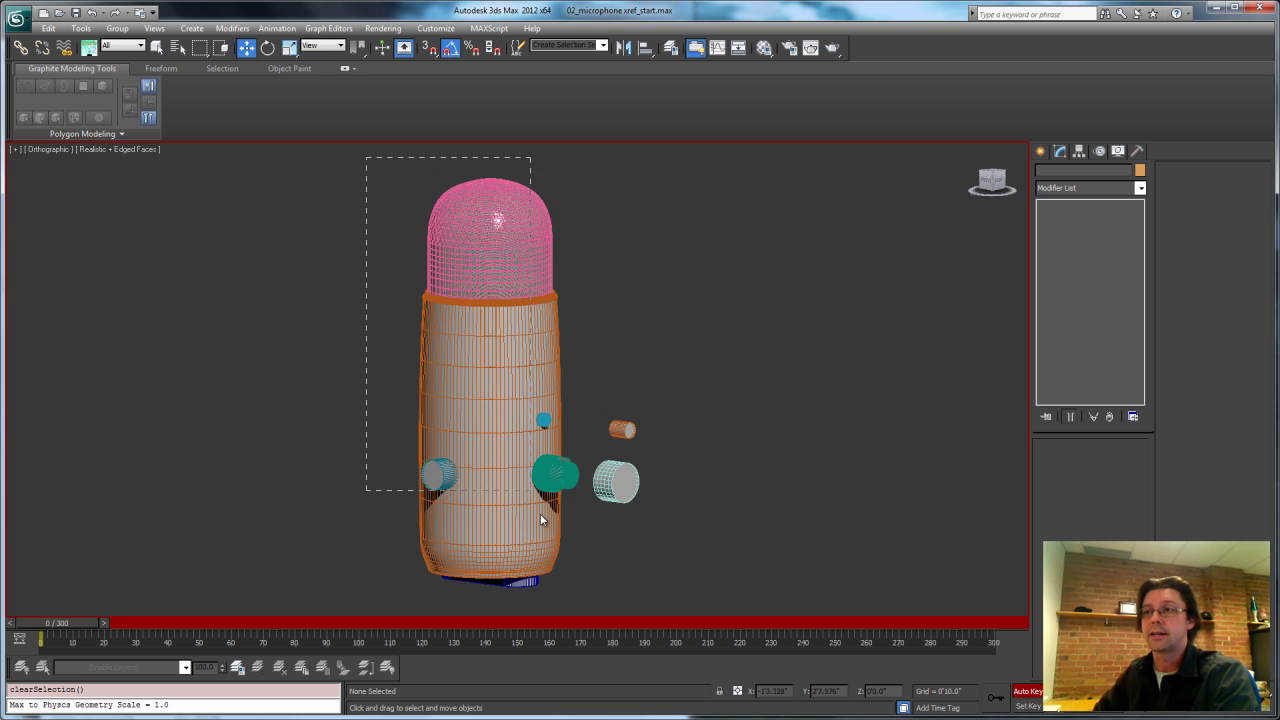
left_click_drag(574, 591, 590, 601)
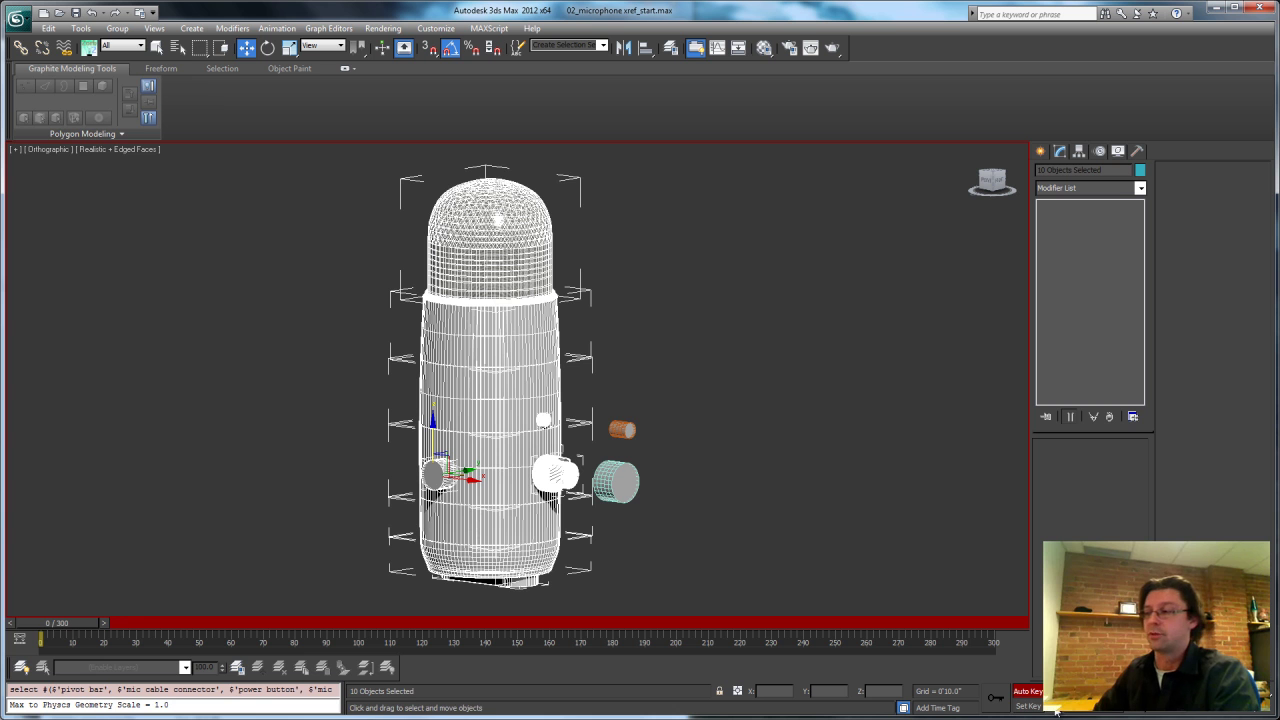
left_click(1000, 701)
At frame 20, scale the mic grill down vertically and lower it inside the top section, to a Z of about 0'9.28".
mouse_move(70, 626)
left_mouse_down()
mouse_move(120, 626)
mouse_move(50, 636)
left_mouse_up()
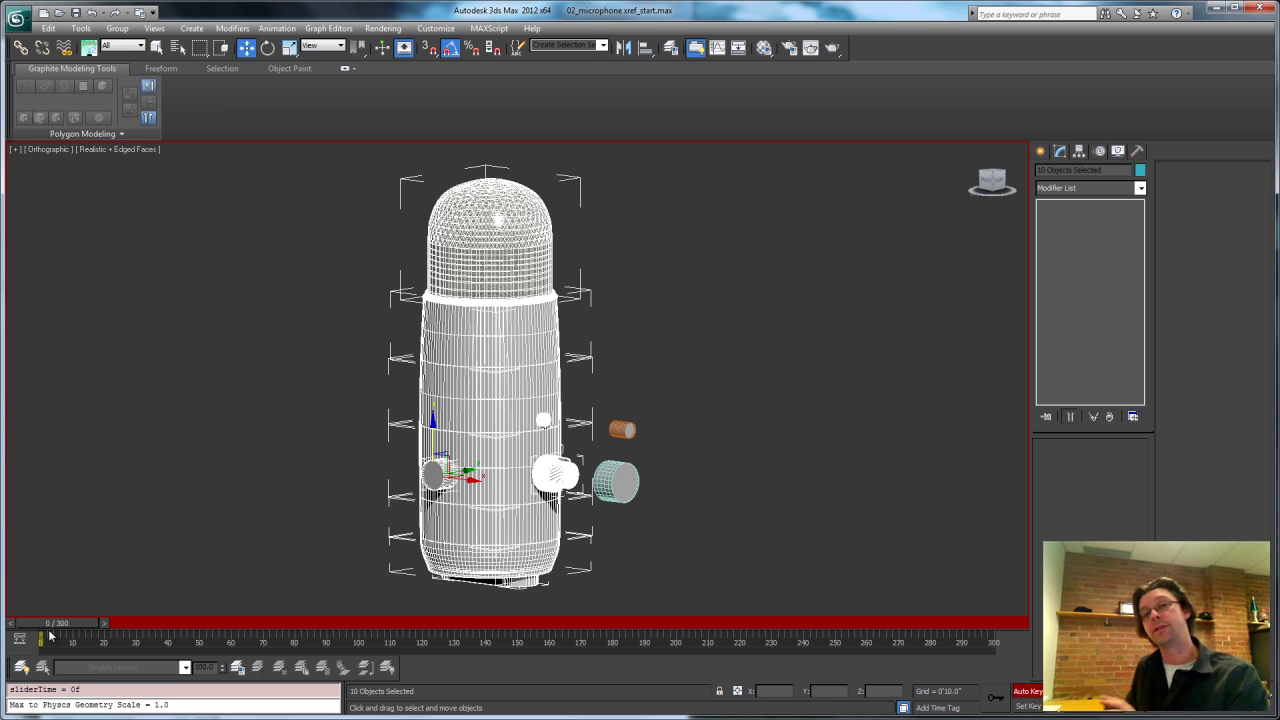
left_click_drag(50, 636, 97, 635)
left_click(100, 636)
key("w")
left_click(278, 352)
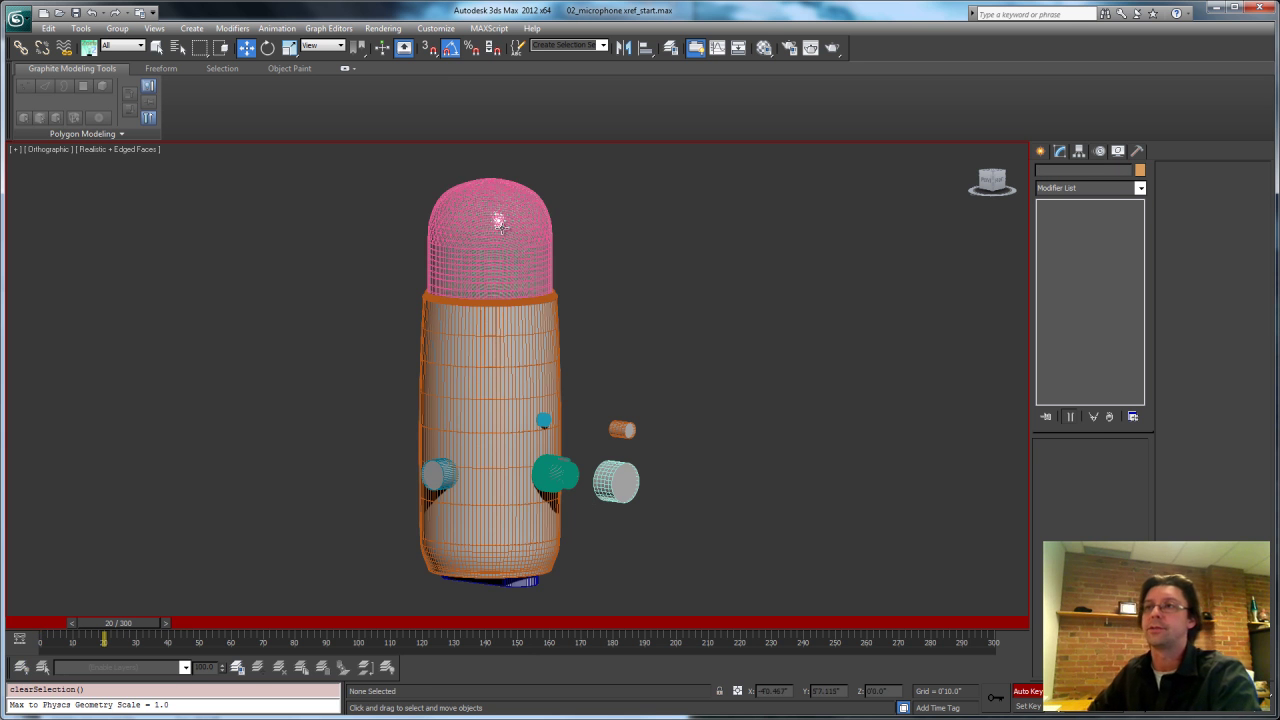
left_click(491, 190)
right_click(505, 241)
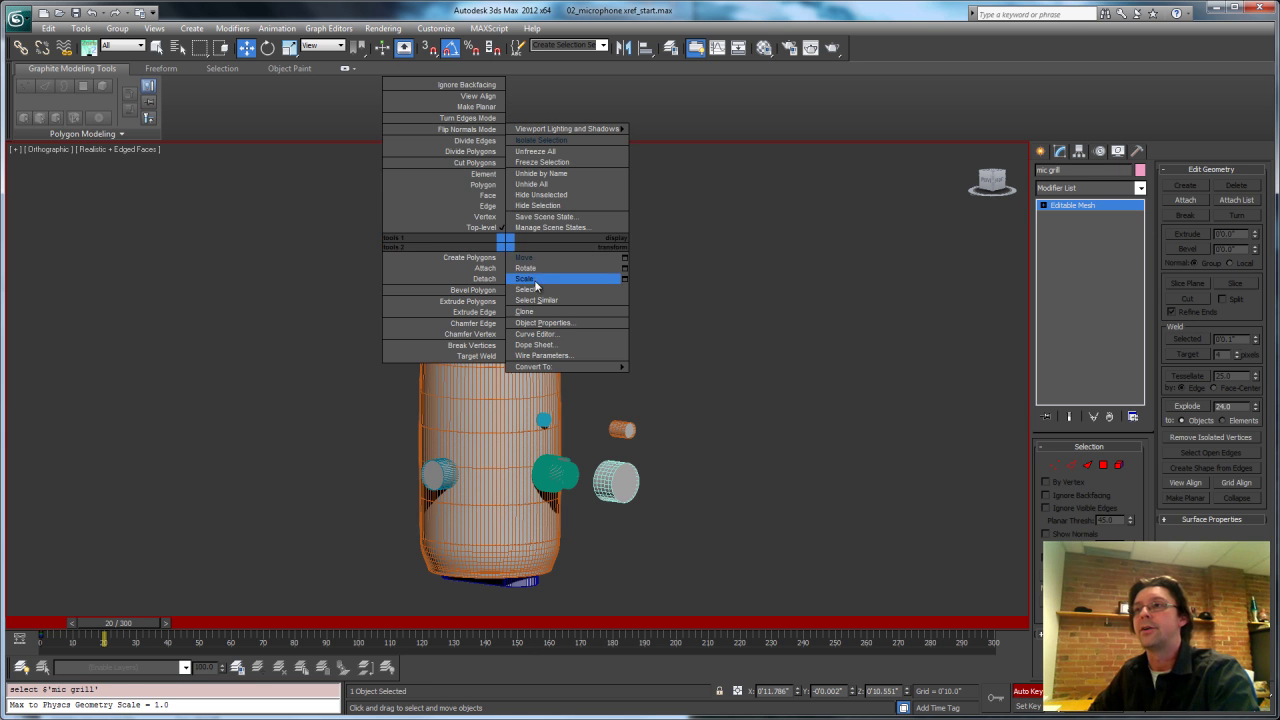
left_click(530, 280)
left_click_drag(497, 245, 489, 303)
right_click(494, 285)
left_click(520, 296)
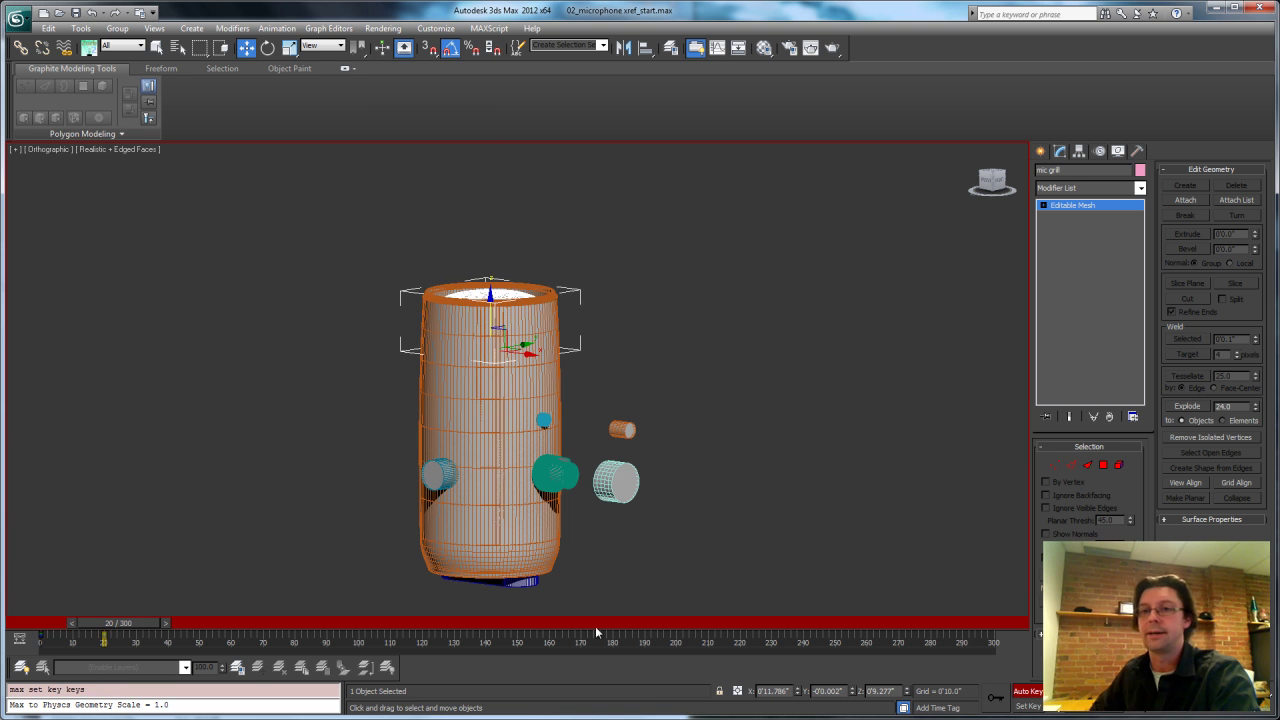
Select the top cylinder section with the rim and set a key for it at frame 20.
mouse_move(150, 628)
left_mouse_down()
mouse_move(73, 628)
mouse_move(135, 628)
left_mouse_up()
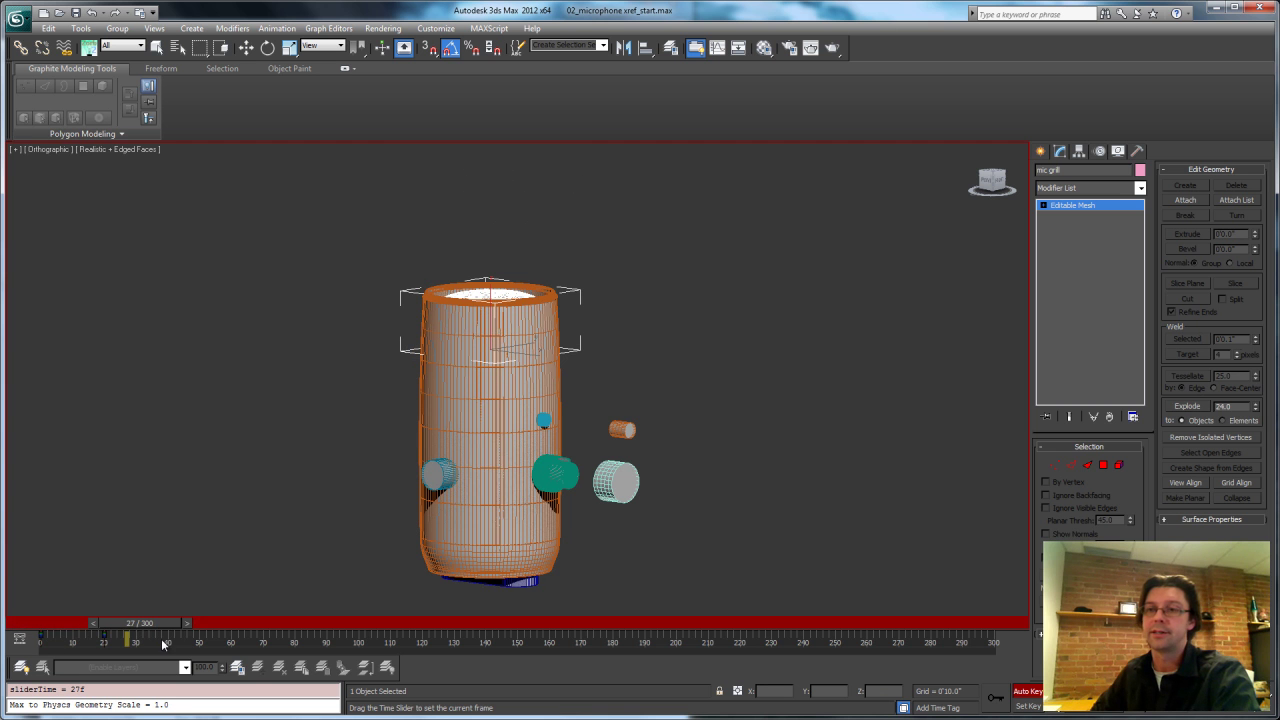
key("w")
left_click(549, 309)
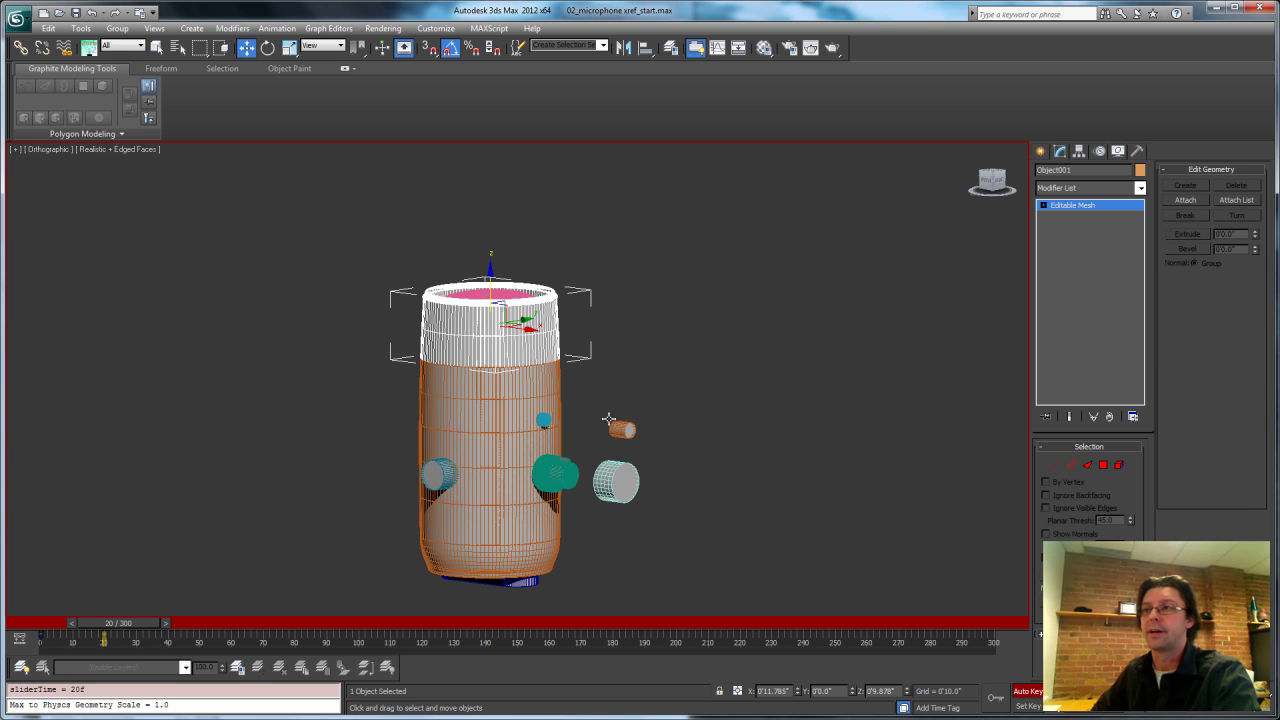
left_click(996, 702)
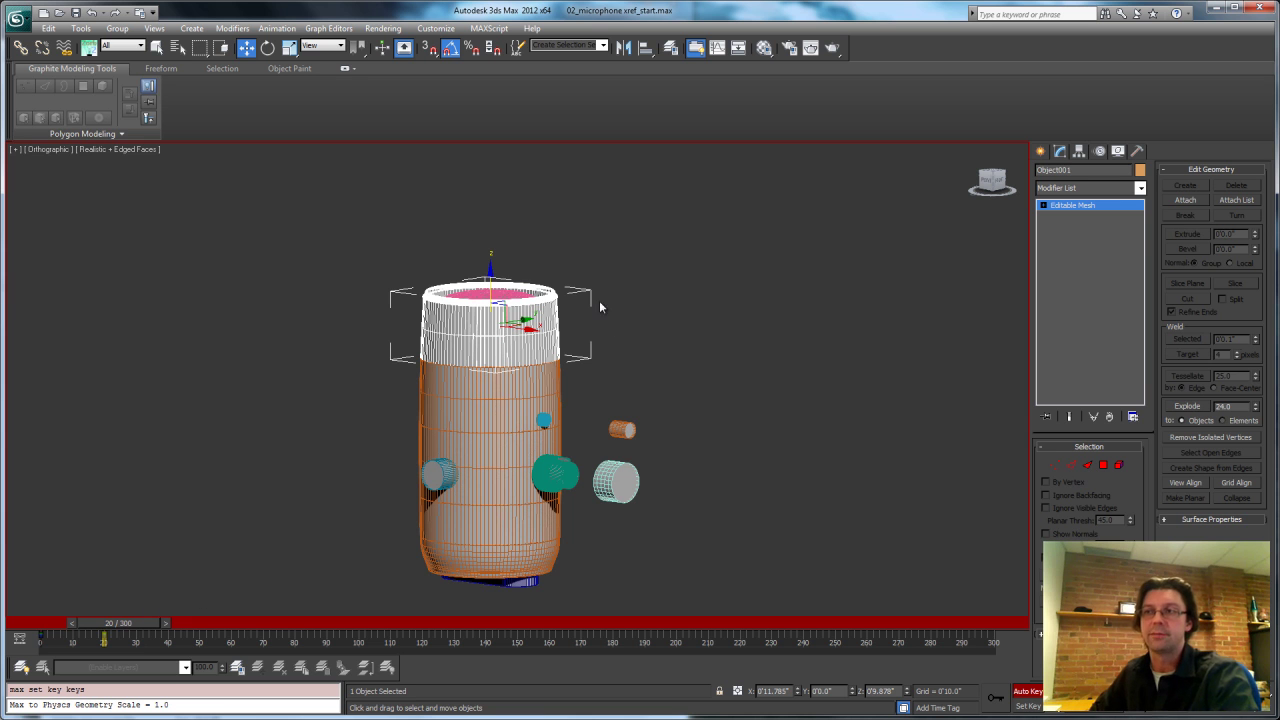
At frame 25, scale the top section's X and Y to about 88.5% so it is narrower than the section below.
mouse_move(117, 632)
left_mouse_down()
mouse_move(200, 630)
mouse_move(122, 636)
left_mouse_up()
key("w")
right_click(493, 323)
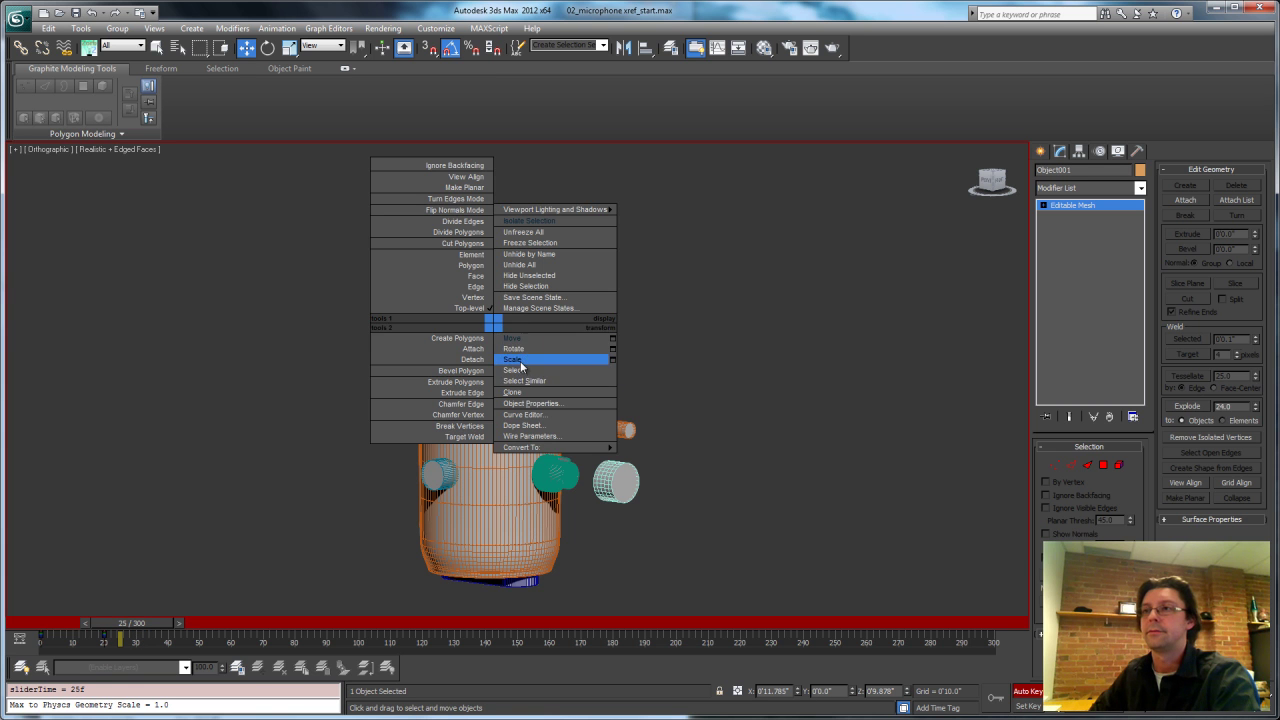
left_click(513, 359)
left_click_drag(491, 330, 485, 352)
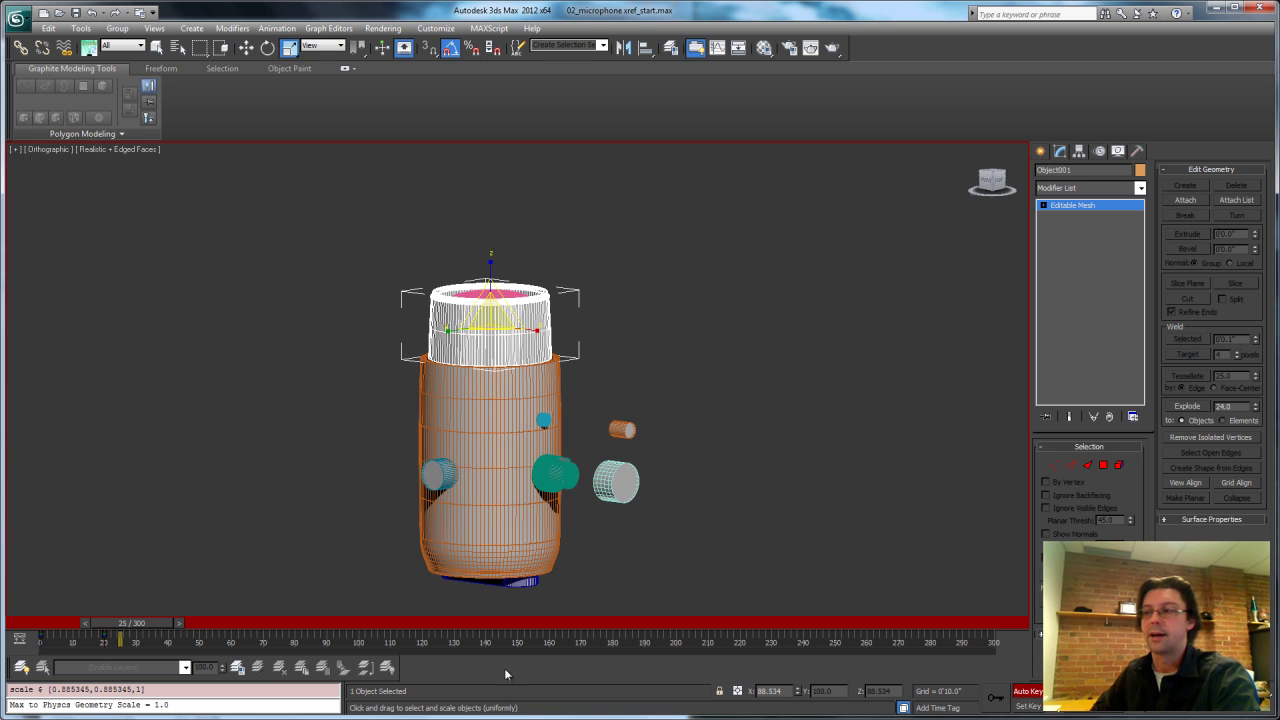
At frame 40, move the top section down inside the second section, to a Z of about 0'8.24".
left_click_drag(128, 627, 193, 625)
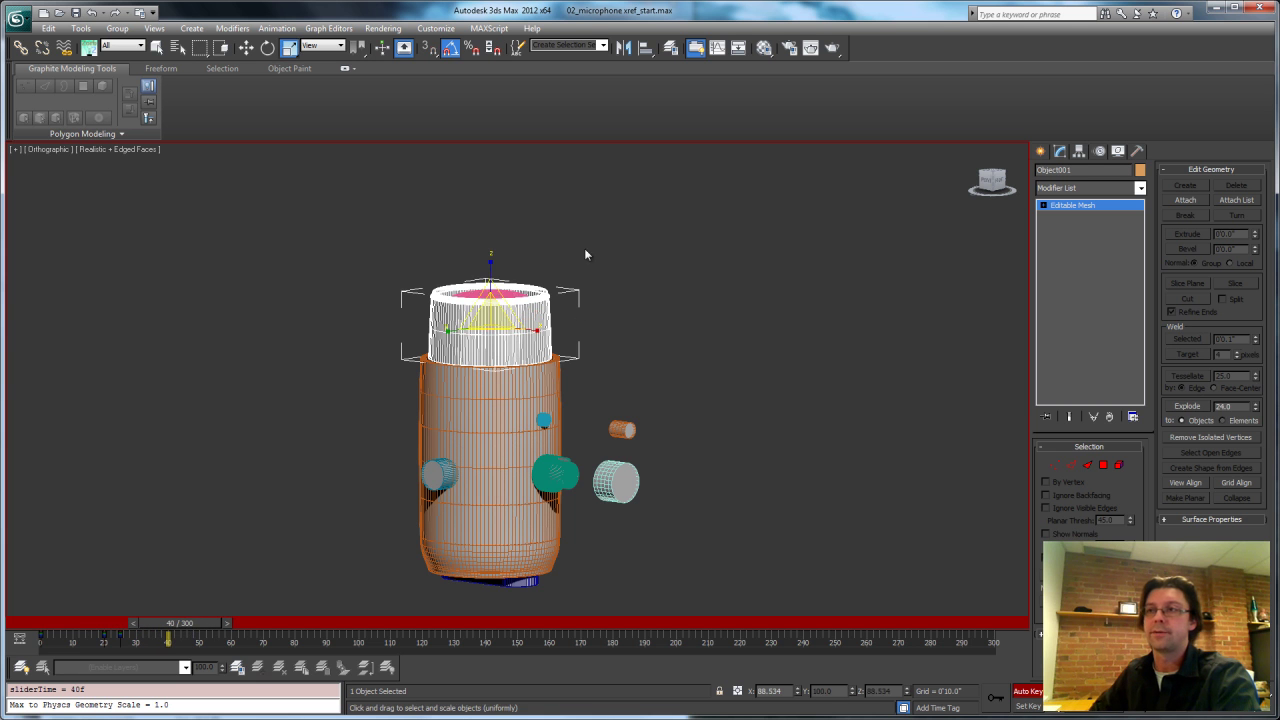
right_click(463, 327)
left_click(497, 332)
left_click_drag(490, 277, 484, 342)
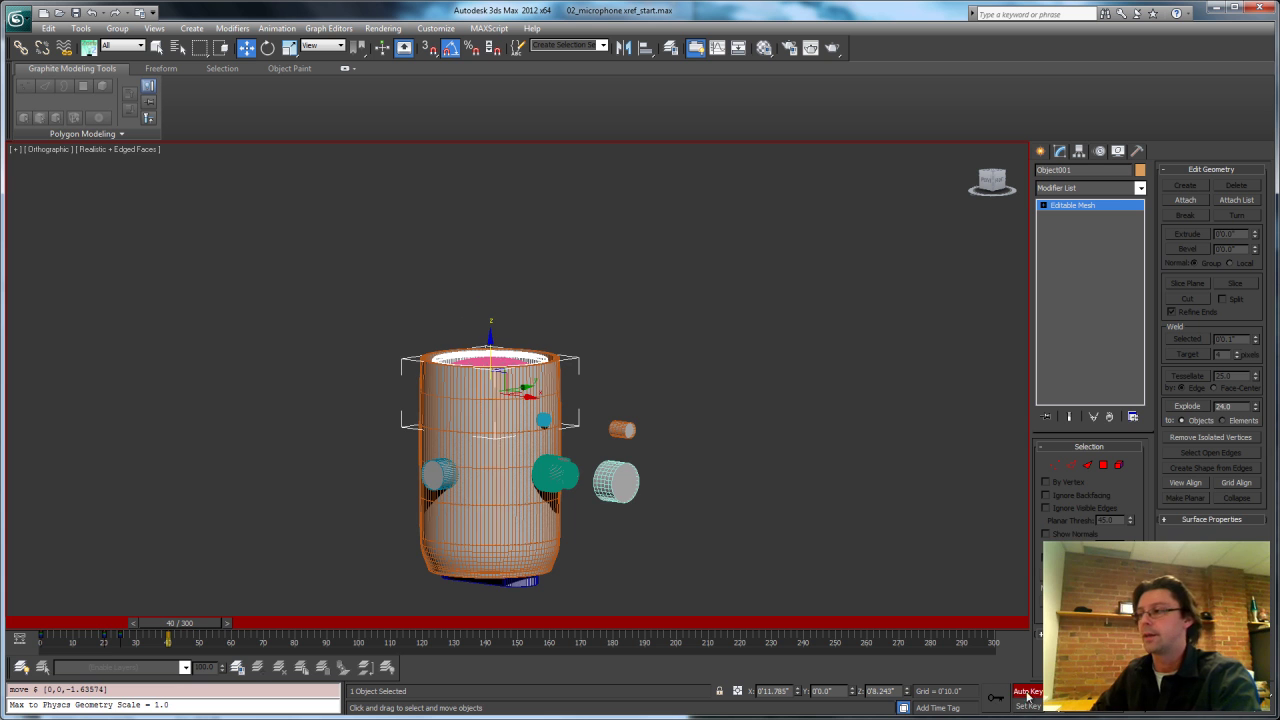
Set a key for the second section at frame 40 and scale its X and Y to about 87.6% at frame 46.
left_click(490, 395)
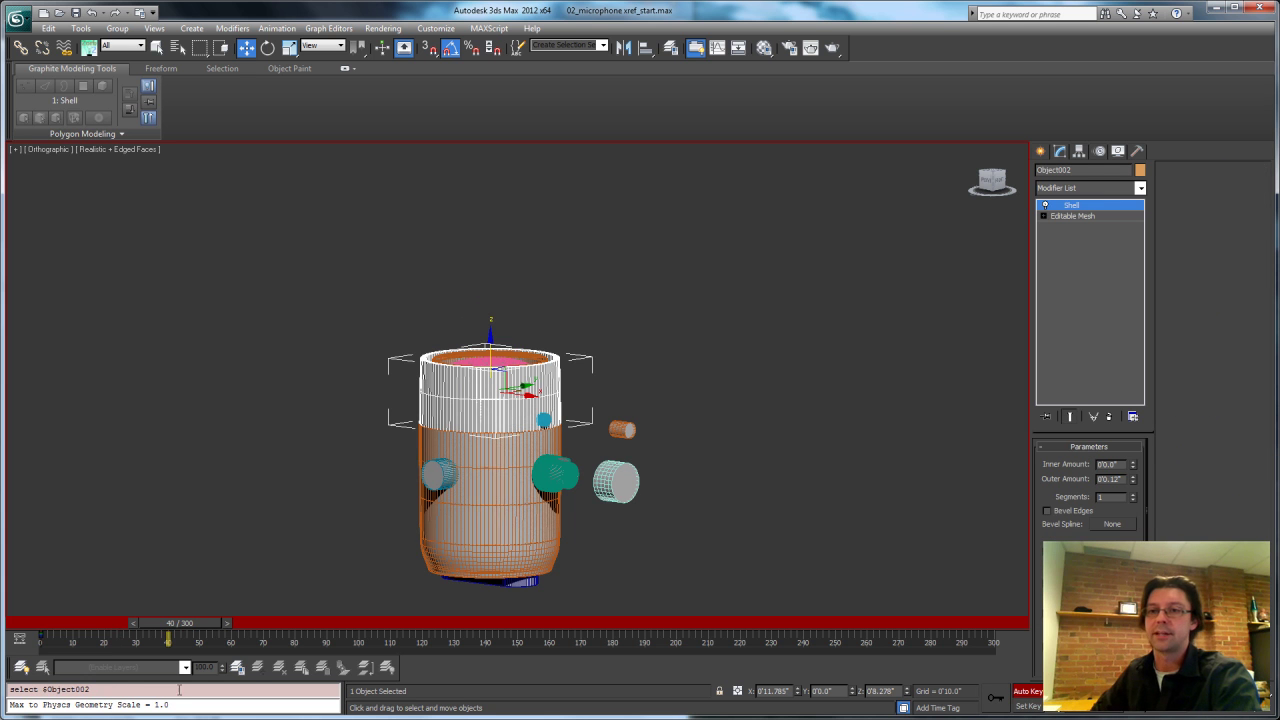
left_click(996, 699)
left_click_drag(199, 624, 209, 624)
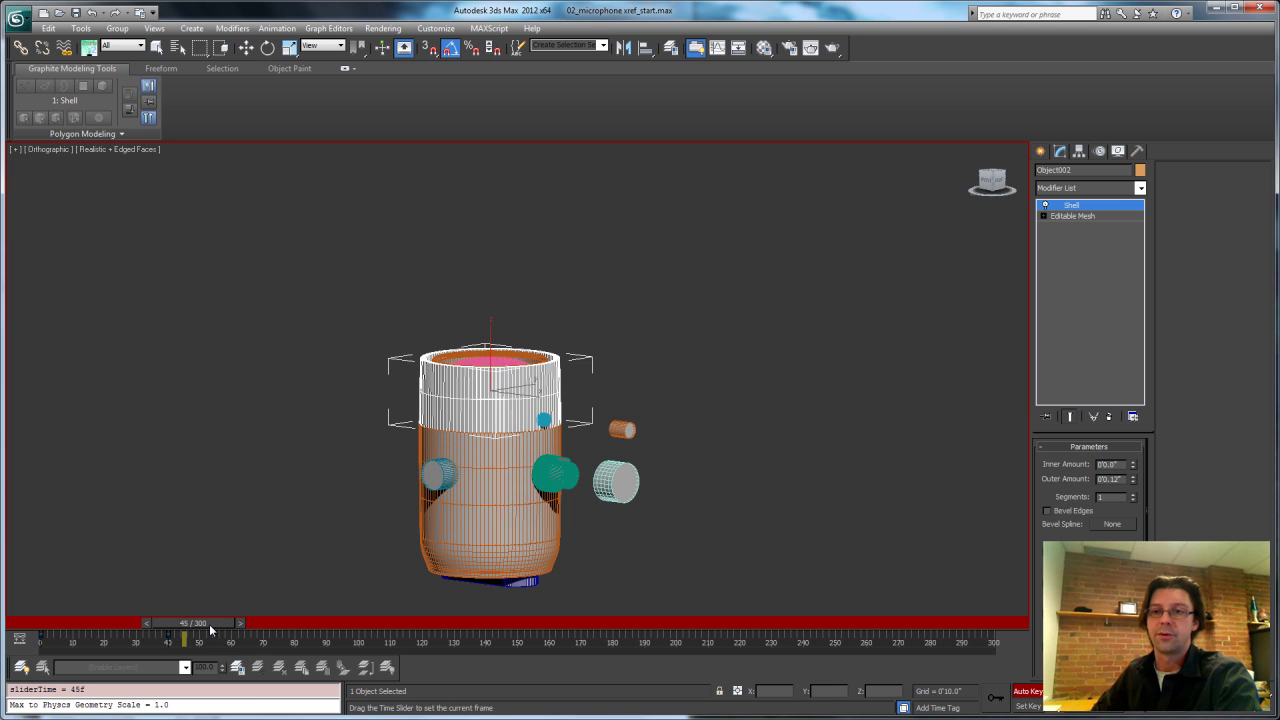
right_click(512, 415)
left_click(525, 445)
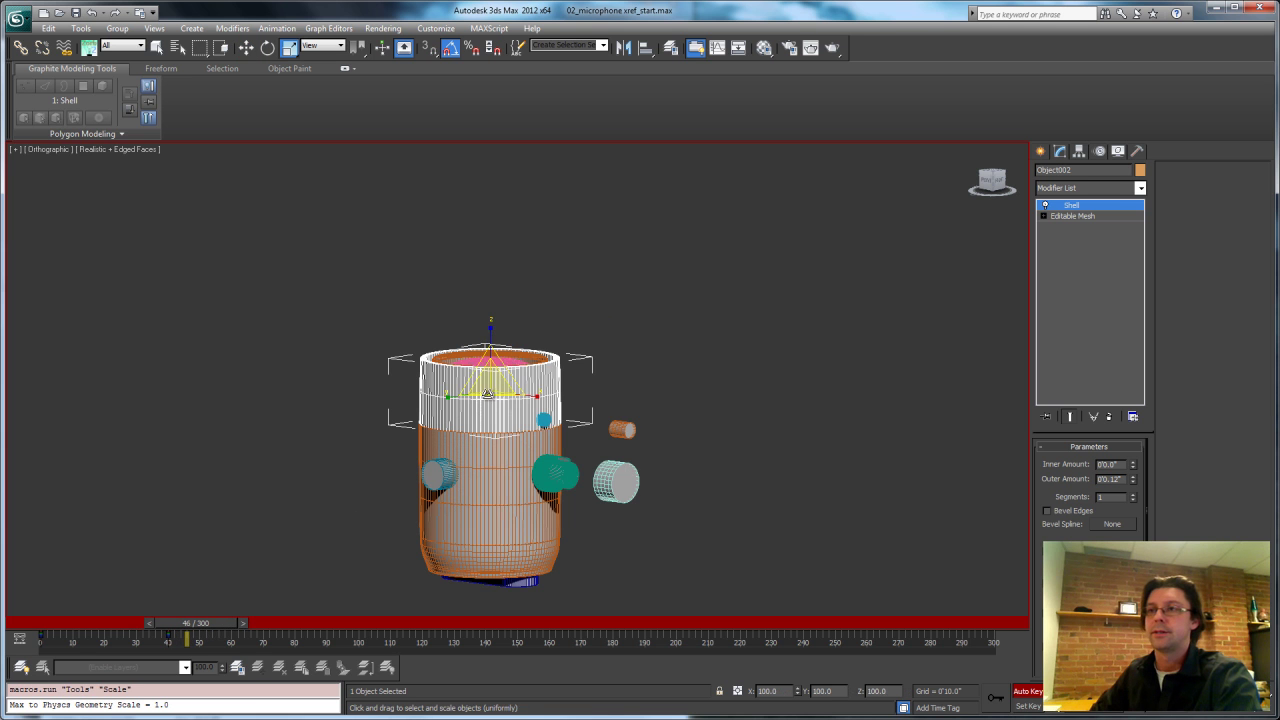
left_click_drag(489, 398, 488, 408)
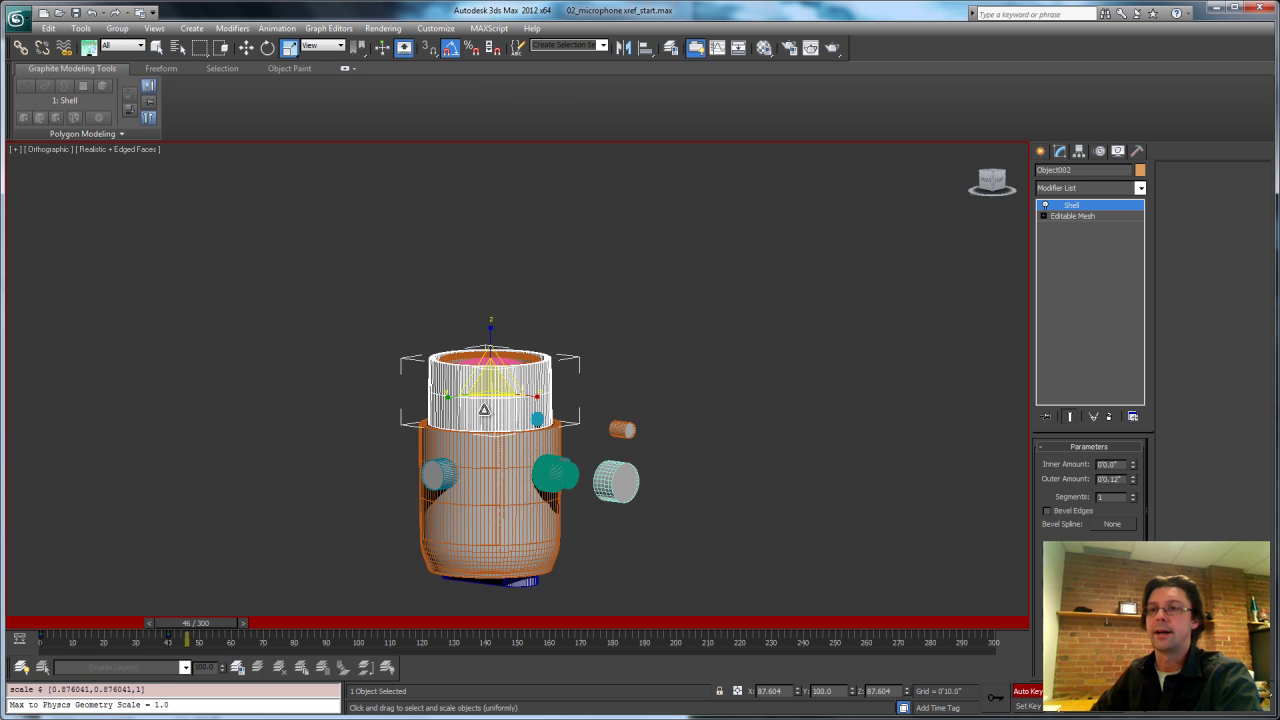
At frame 60, move the second section down inside the section below, to a Z of about 0'6.66", turn off automatic keying and return to frame 0.
left_click_drag(200, 624, 244, 626)
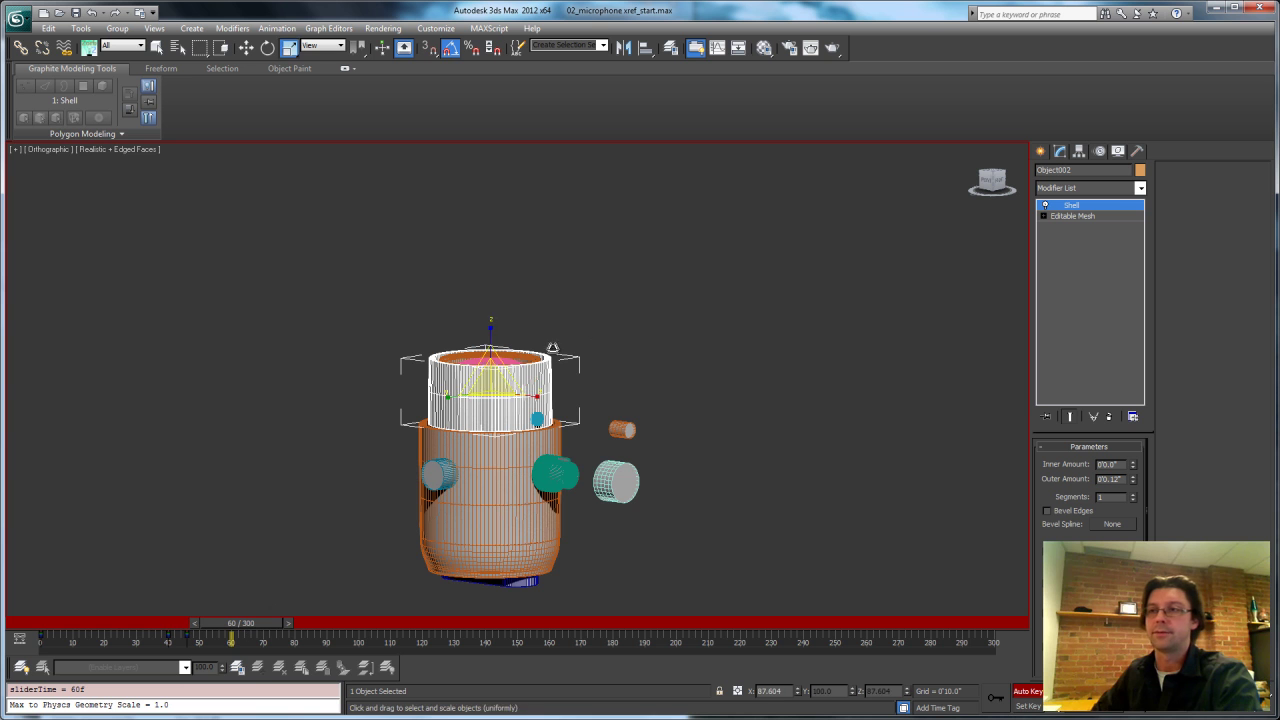
right_click(494, 348)
left_click(510, 362)
left_click_drag(489, 334, 489, 403)
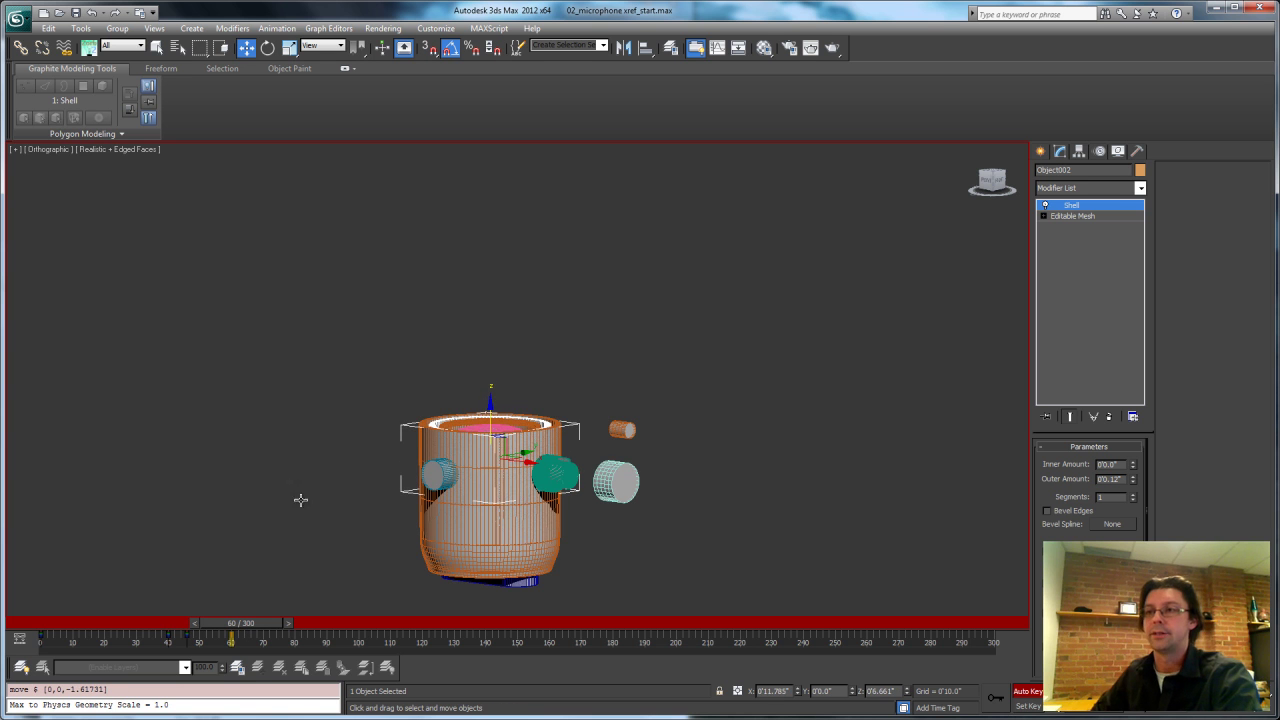
left_click(1027, 691)
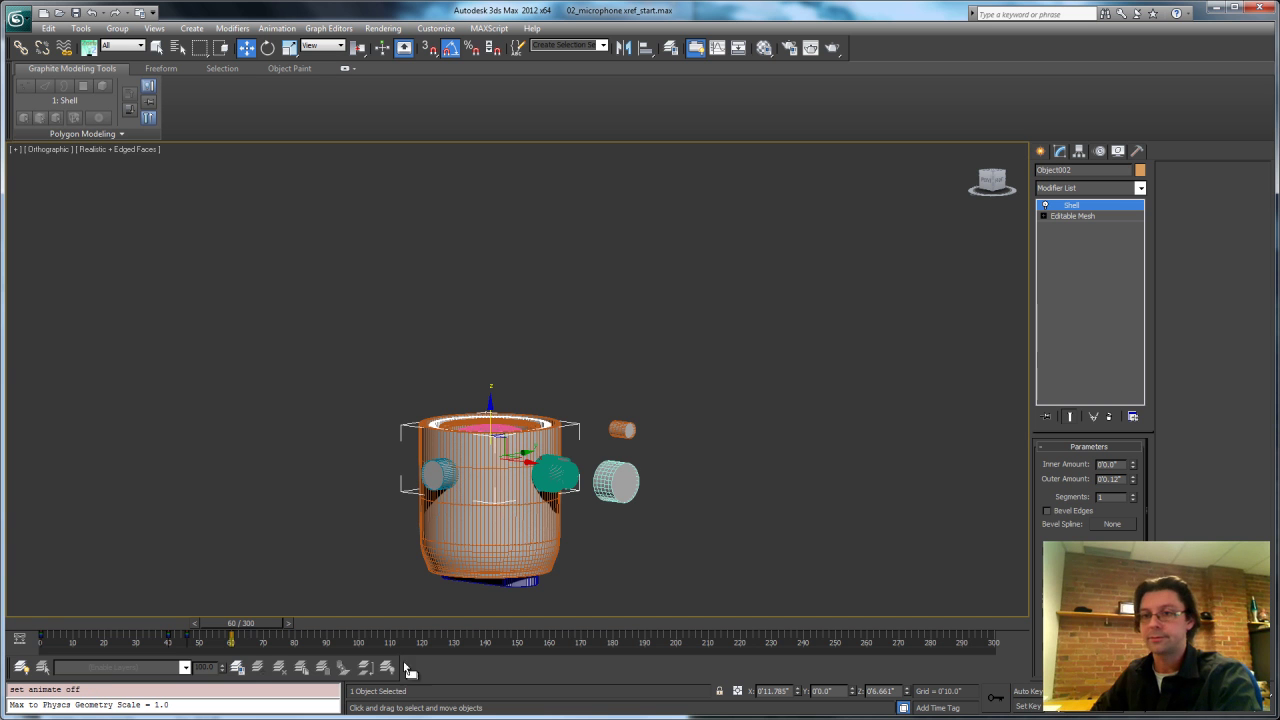
left_click(1013, 707)
left_click_drag(278, 624, 45, 670)
key("w")
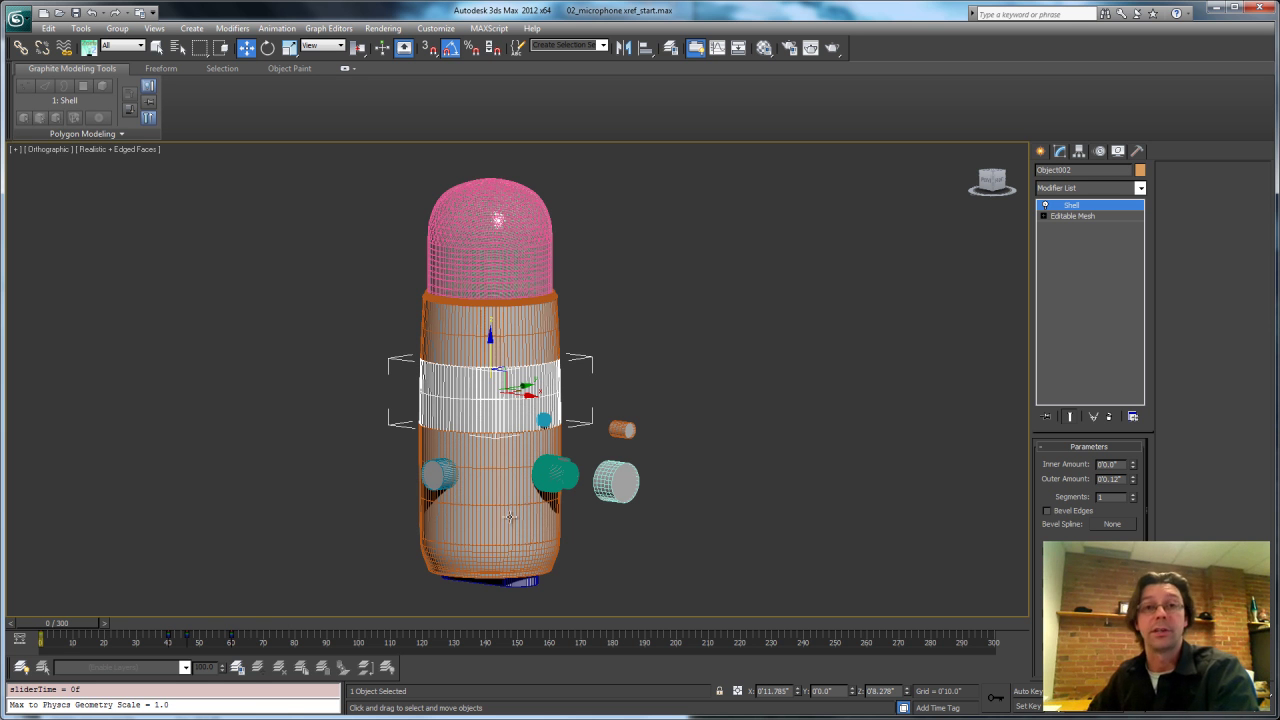
Move the volume knob's cutting cylinder inward until it passes through the mic cylinder wall, and select the mic cylinder.
middle_click_drag(564, 522, 564, 544, "alt")
left_click(594, 523)
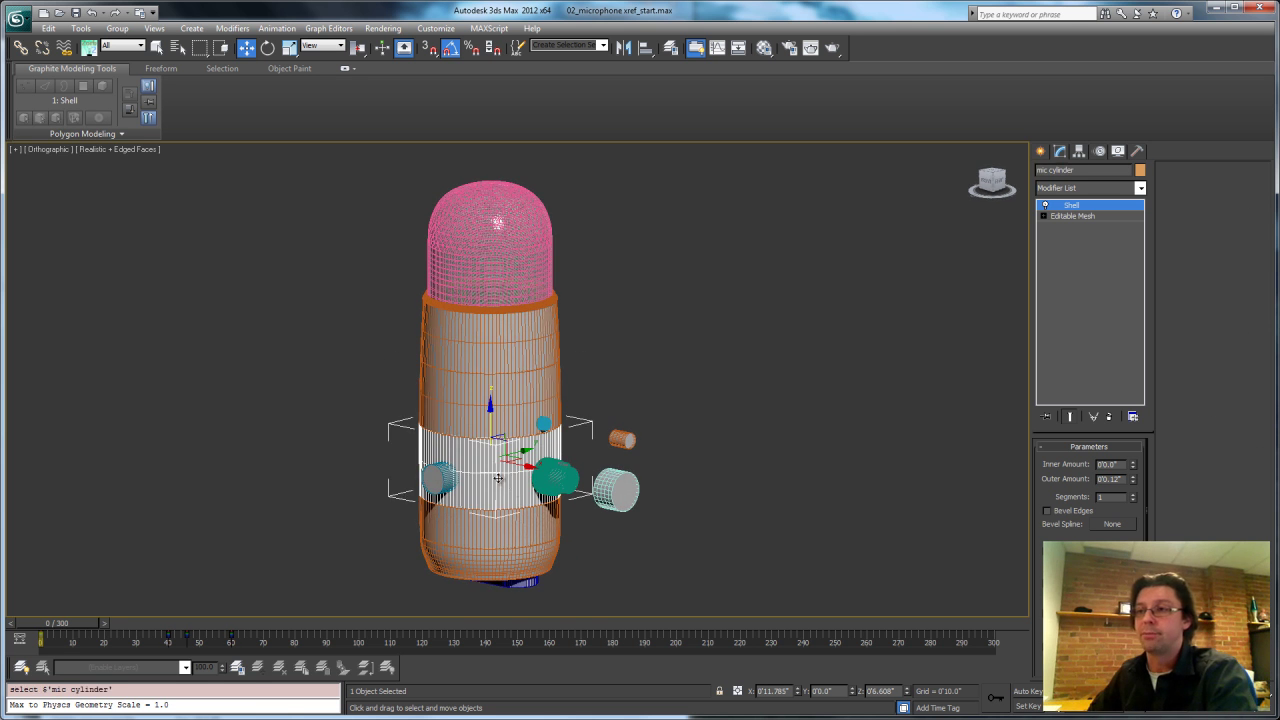
left_click(640, 484)
left_click_drag(676, 488, 597, 490)
left_click(594, 530)
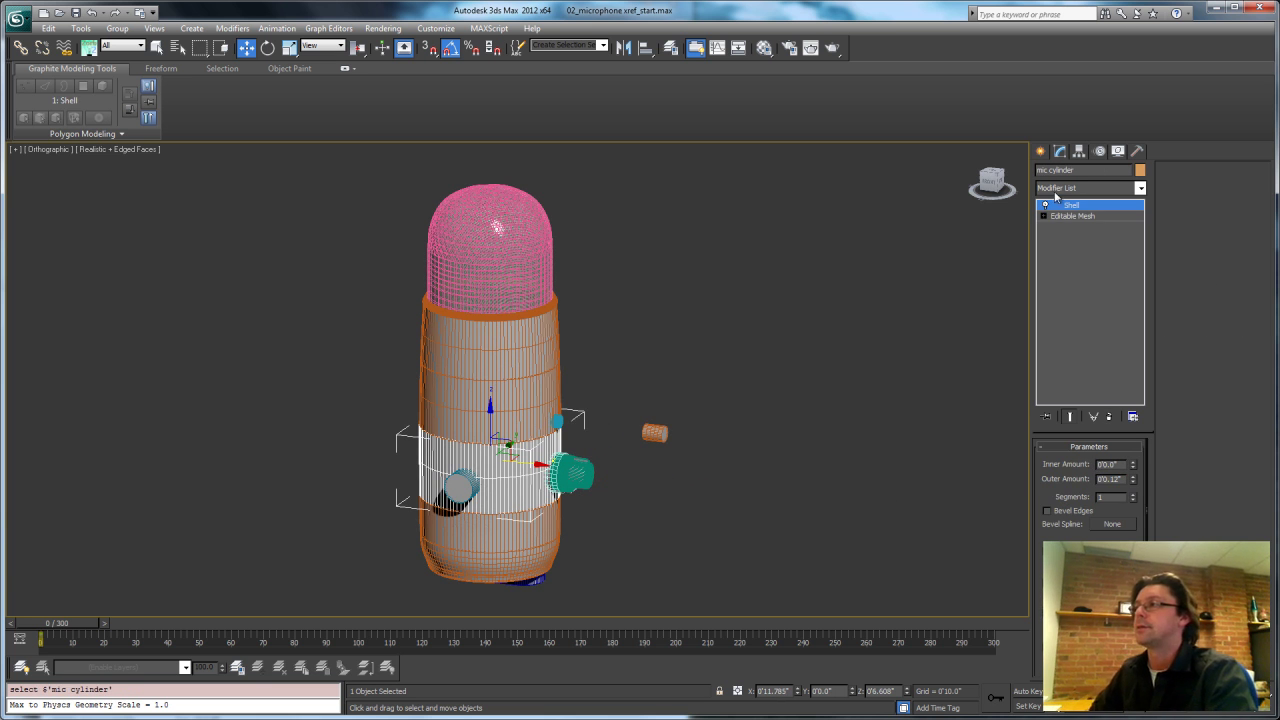
Subtract the volume knob's cutting cylinder from the mic cylinder with ProBoolean.
left_click(1040, 151)
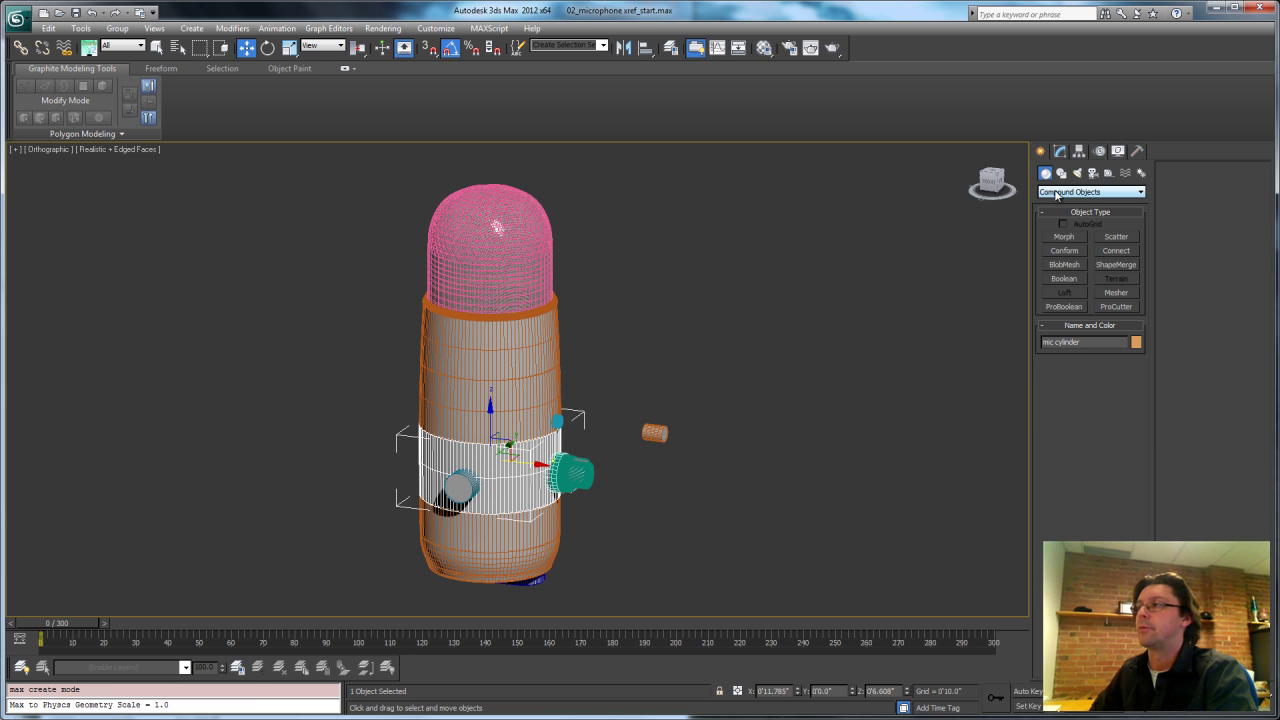
left_click(1064, 279)
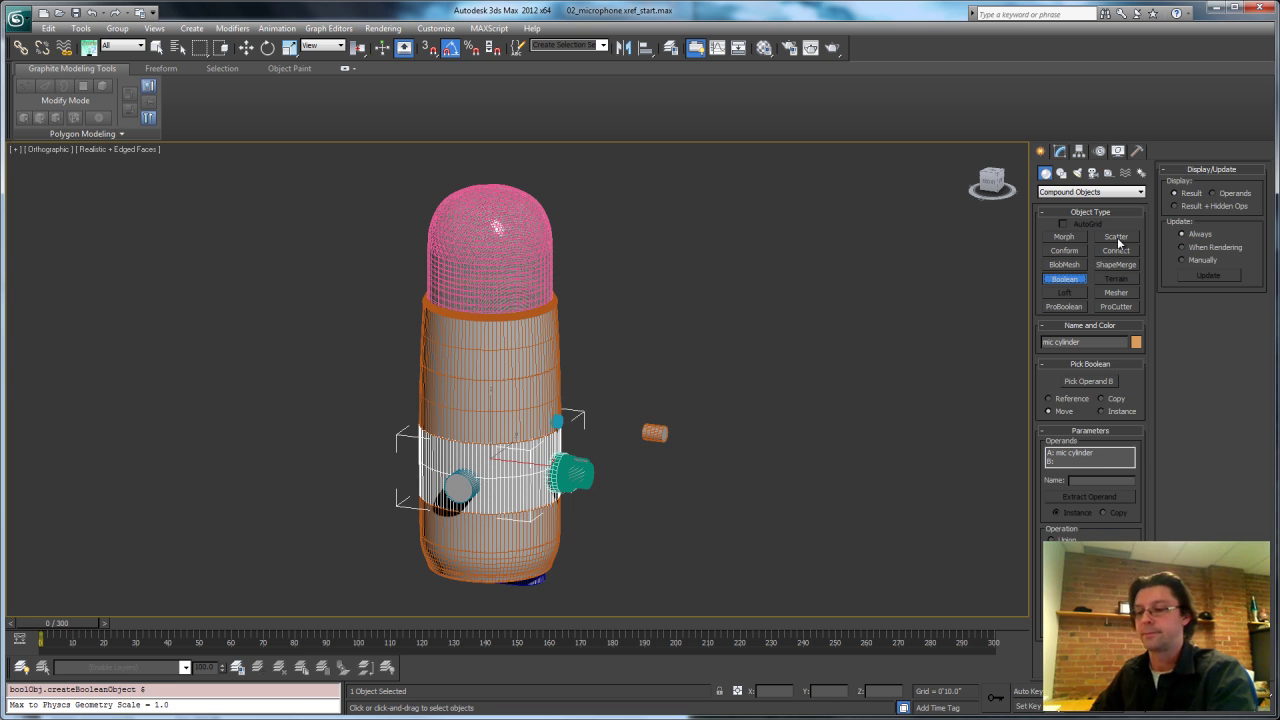
key("ctrl+z")
left_click(1064, 307)
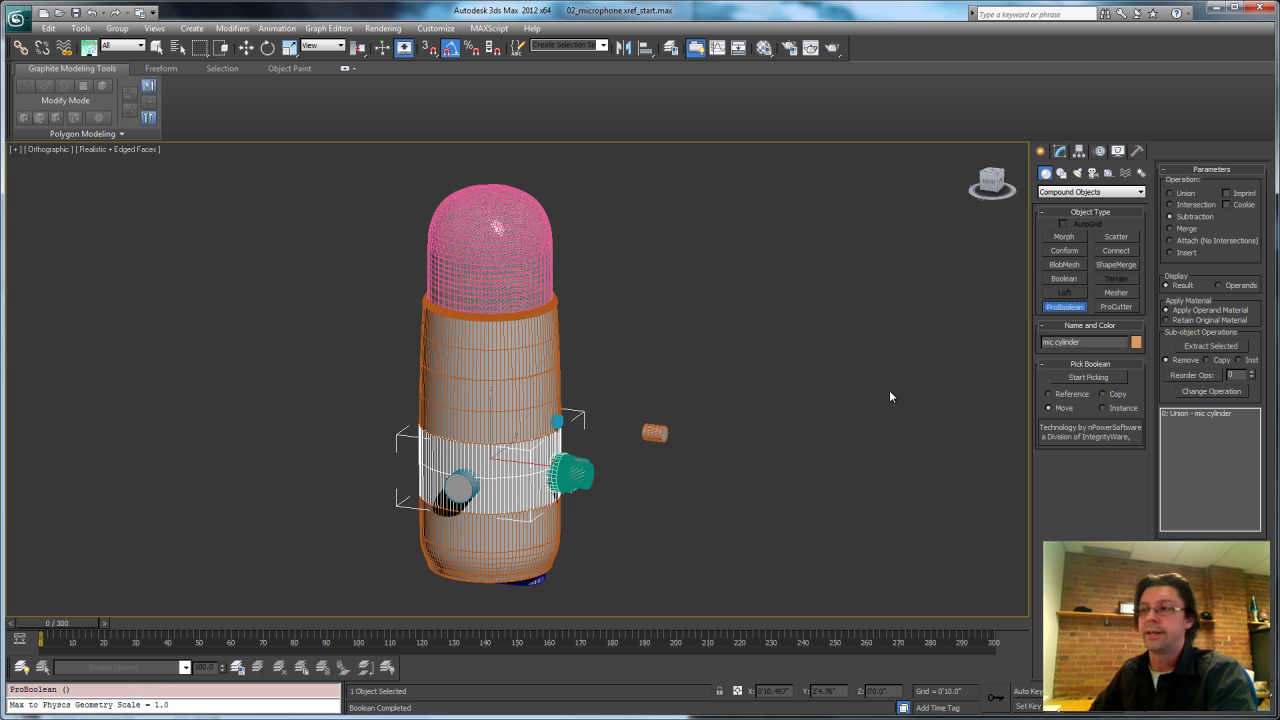
left_click(1088, 377)
left_click(570, 475)
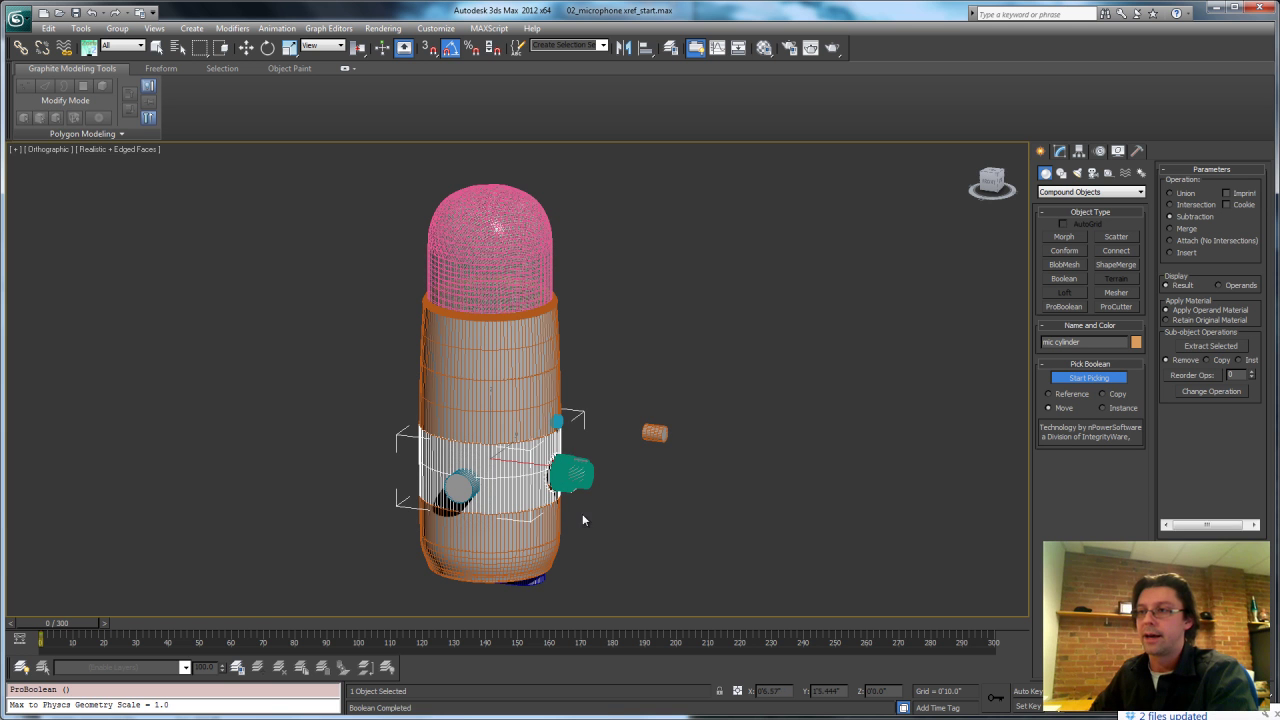
Examine the hole cut around the volume knob in the mic cylinder and end the operand picking.
middle_click_drag(629, 498, 576, 508, "alt")
scroll(530, 445, "up", 10)
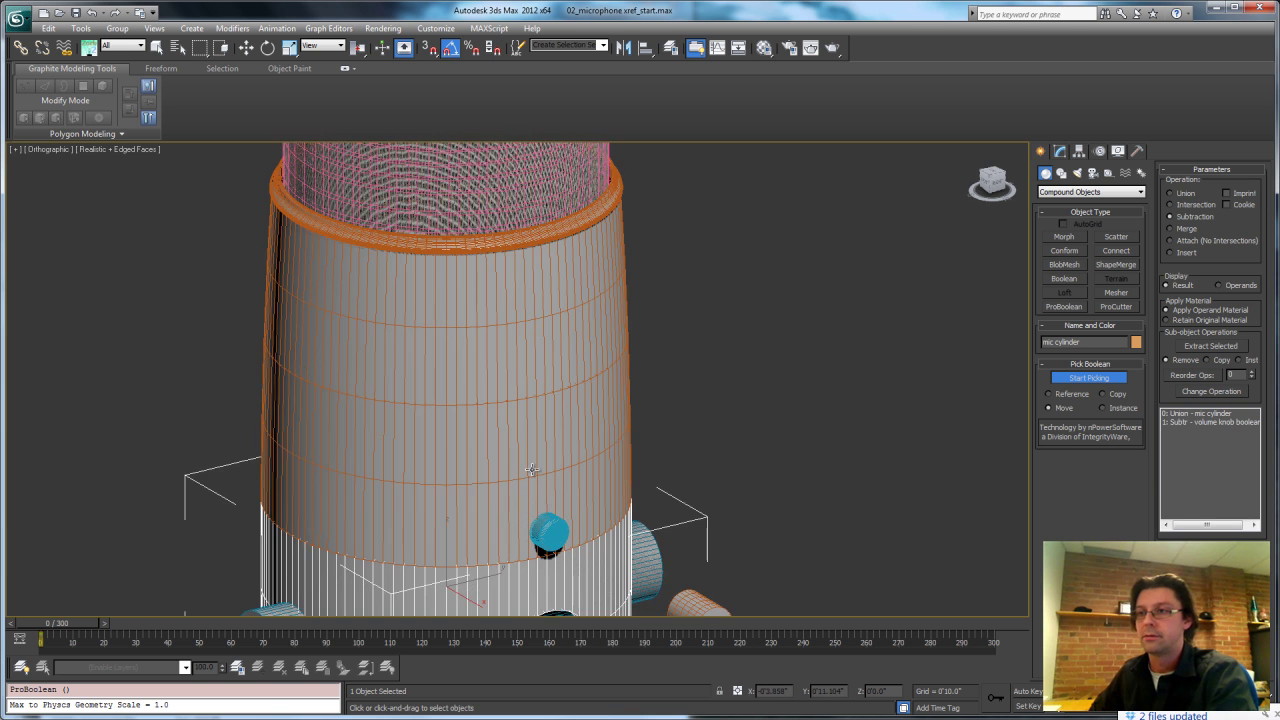
mouse_move(591, 388)
middle_mouse_down("alt")
mouse_move(530, 392)
mouse_move(575, 390)
middle_mouse_up("alt")
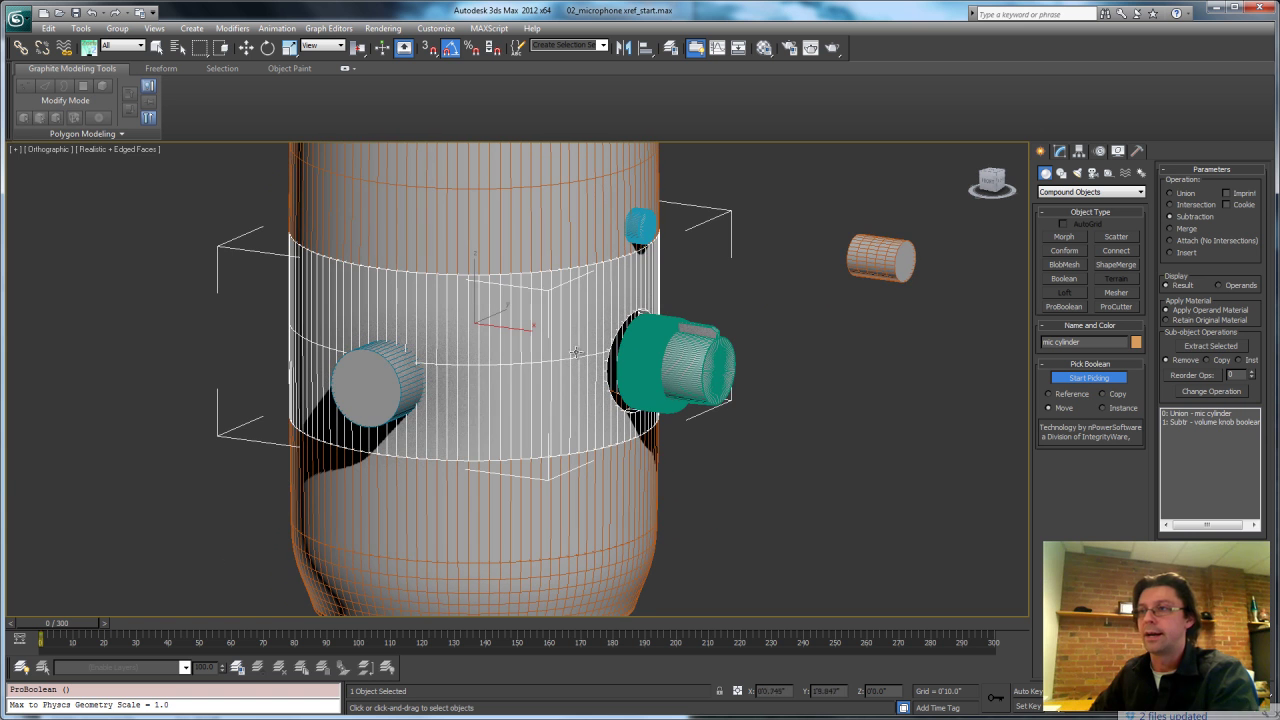
left_click(1075, 378)
left_click(1058, 152)
scroll(786, 283, "up", 2)
scroll(708, 256, "down", 8)
middle_click_drag(669, 374, 671, 377)
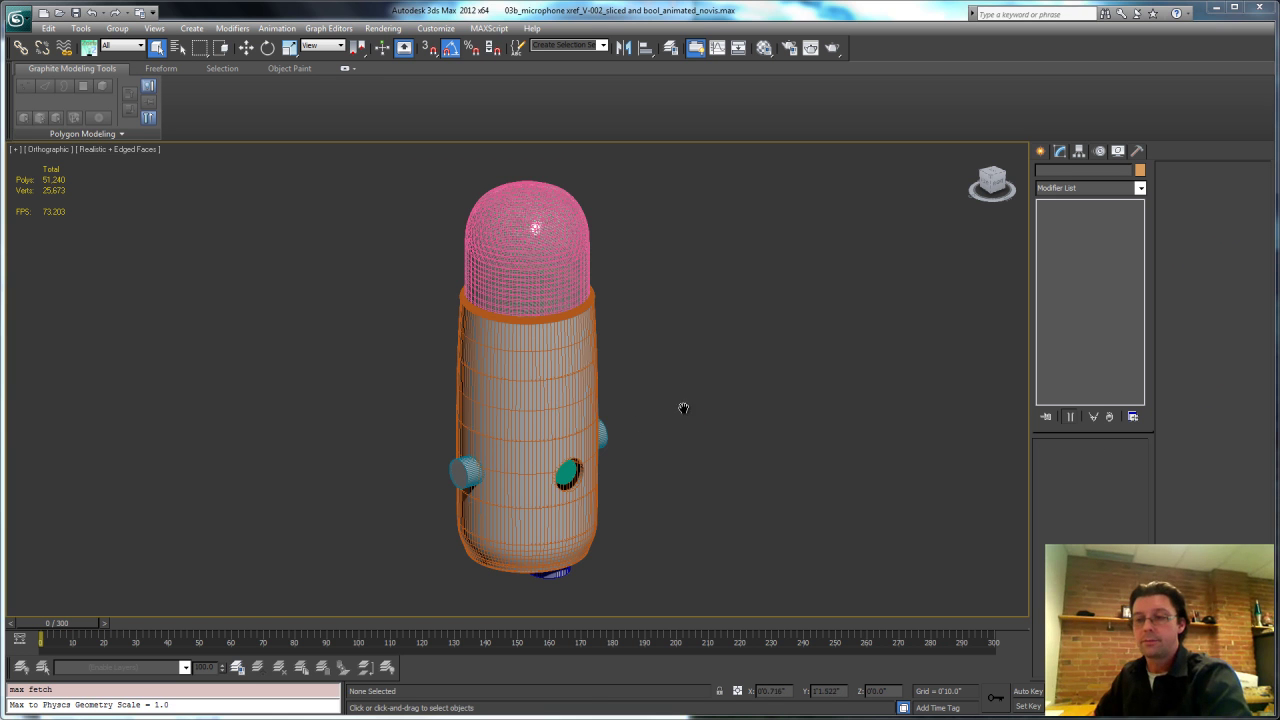
Select the mic cylinder 02 section, scrub through to frame 125 to review the collapse animation, and return to frame 0.
left_click(522, 398)
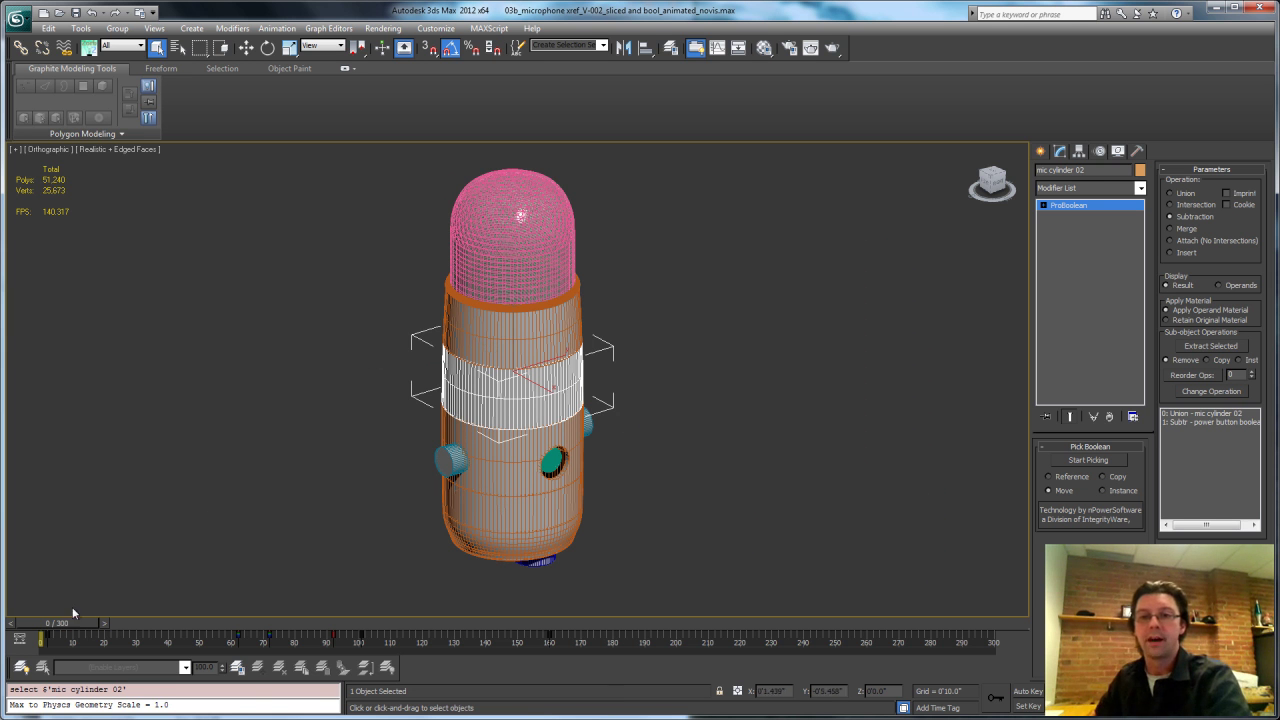
left_click(238, 667)
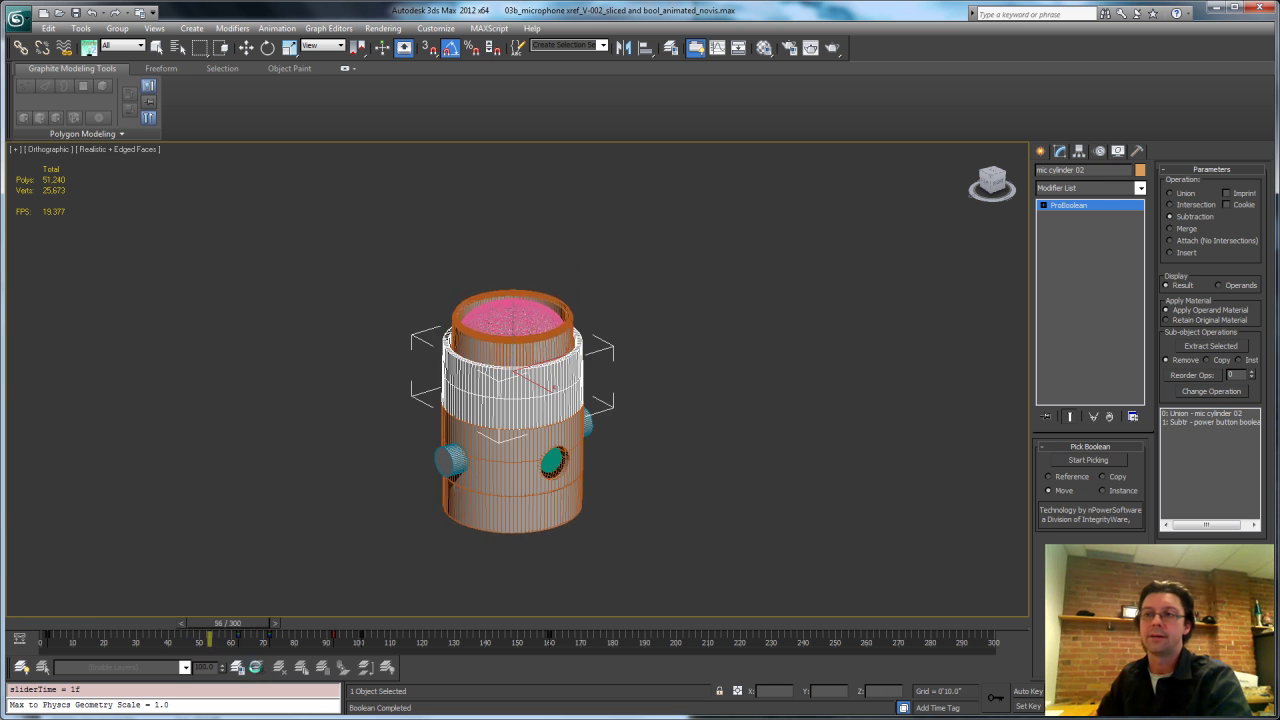
left_click(238, 667)
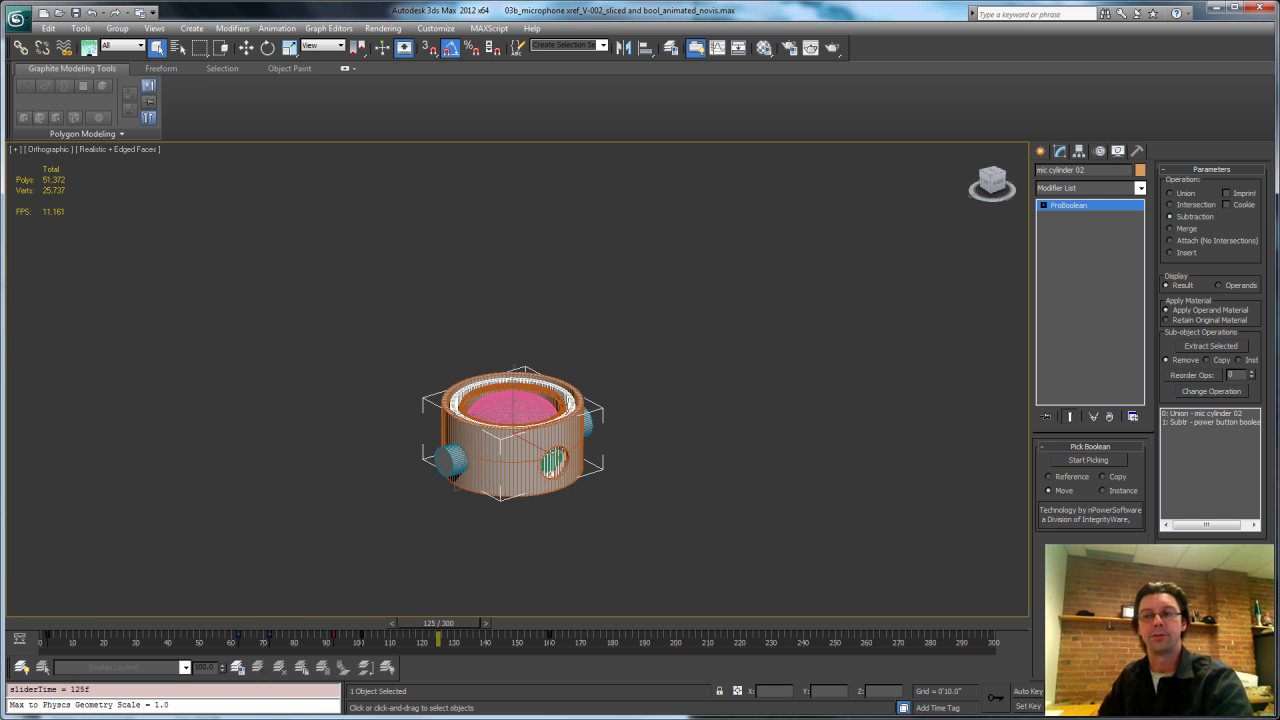
left_click_drag(466, 630, 60, 630)
key("q")
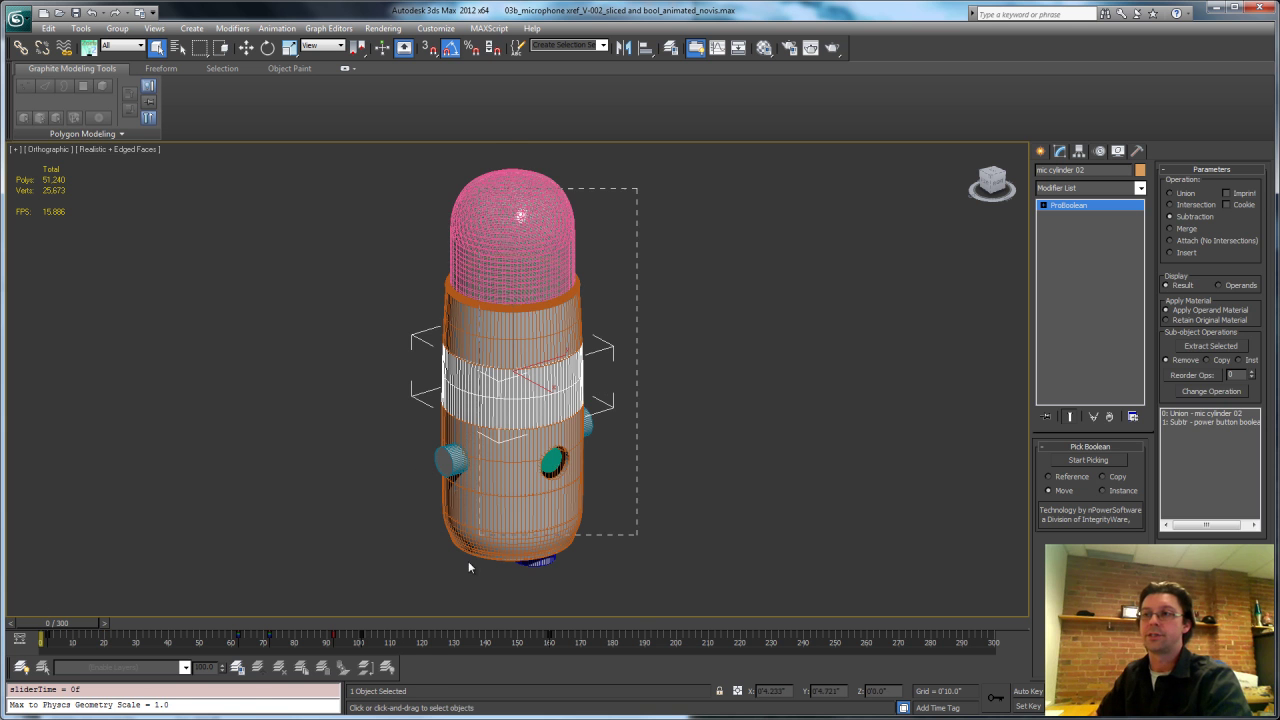
Select all the microphone parts and show their animation tracks in the Dope Sheet.
left_click_drag(528, 424, 401, 675)
left_click(716, 48)
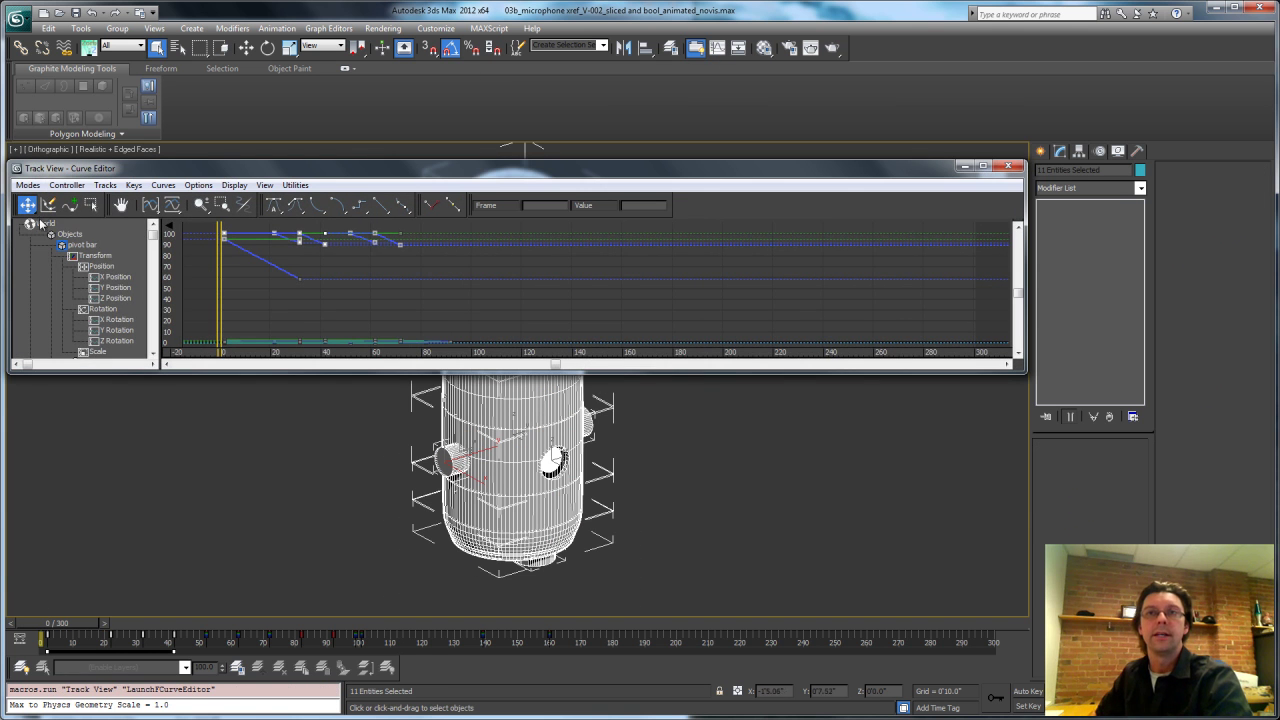
left_click(30, 186)
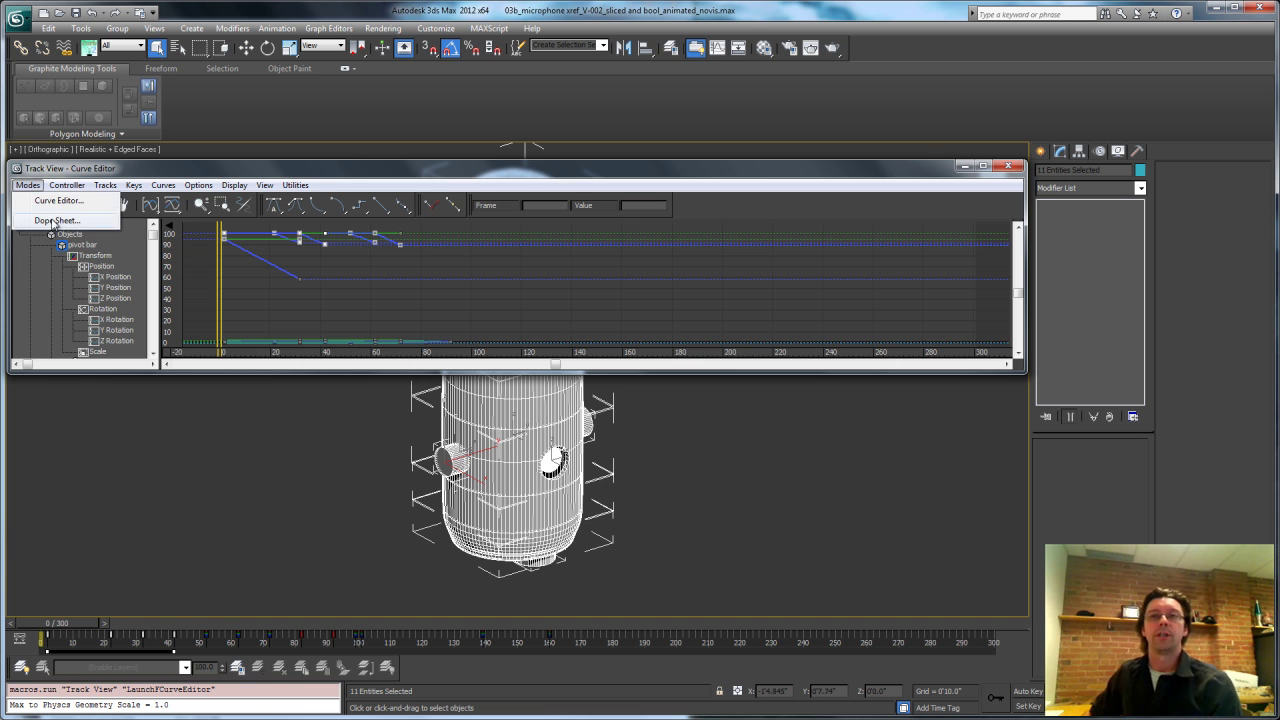
left_click(56, 220)
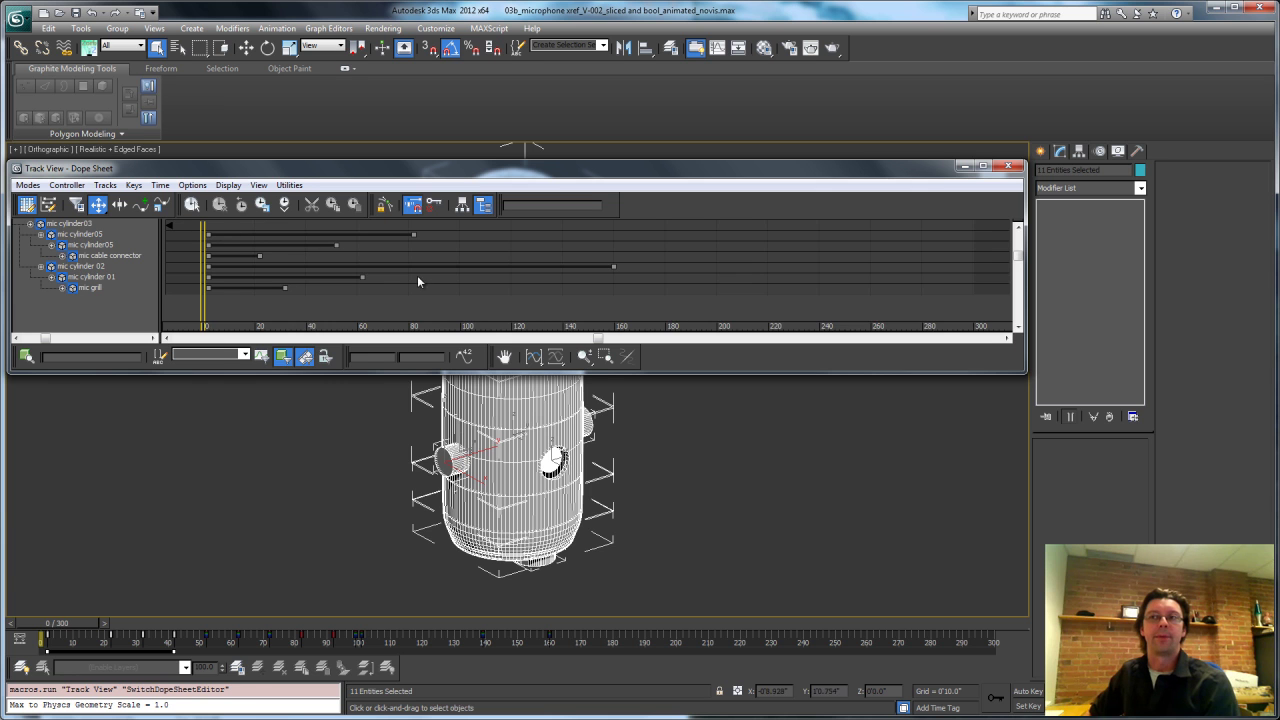
Select the tracks from mic cylinder03 to mic grill with their subtrees and reverse the time range from -1 to 100.
left_click(84, 224)
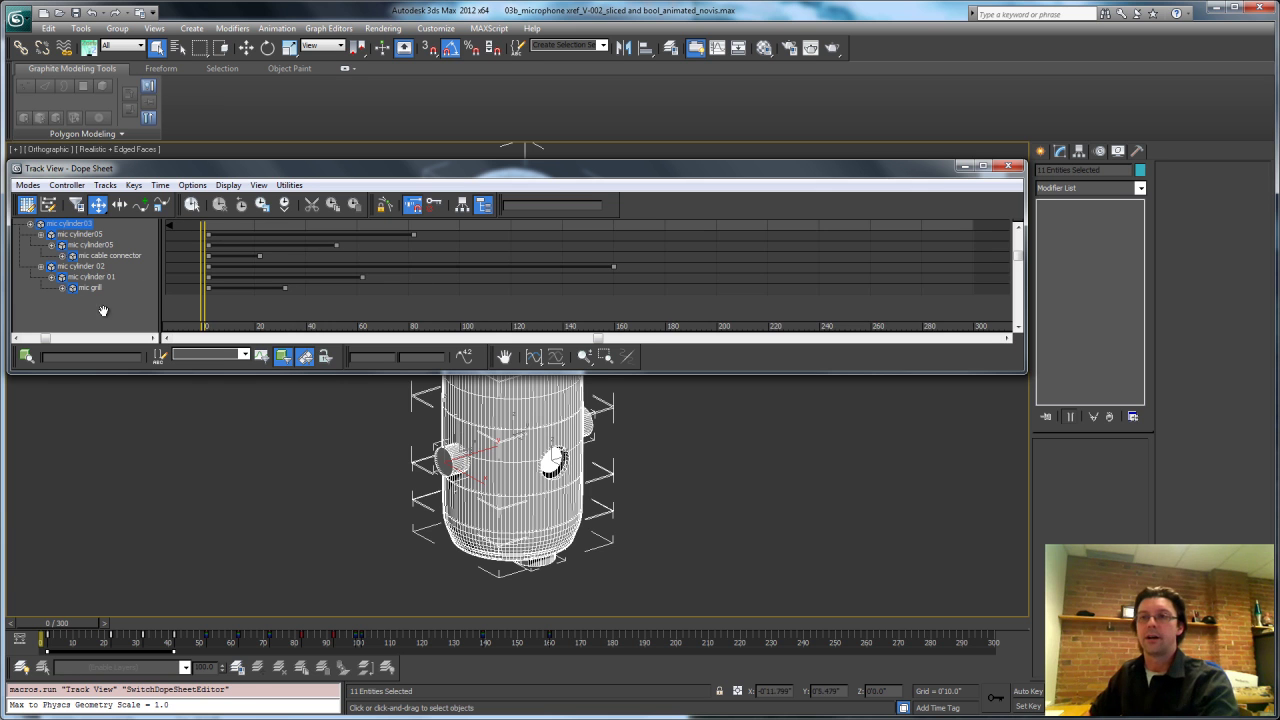
left_click(90, 288, "shift")
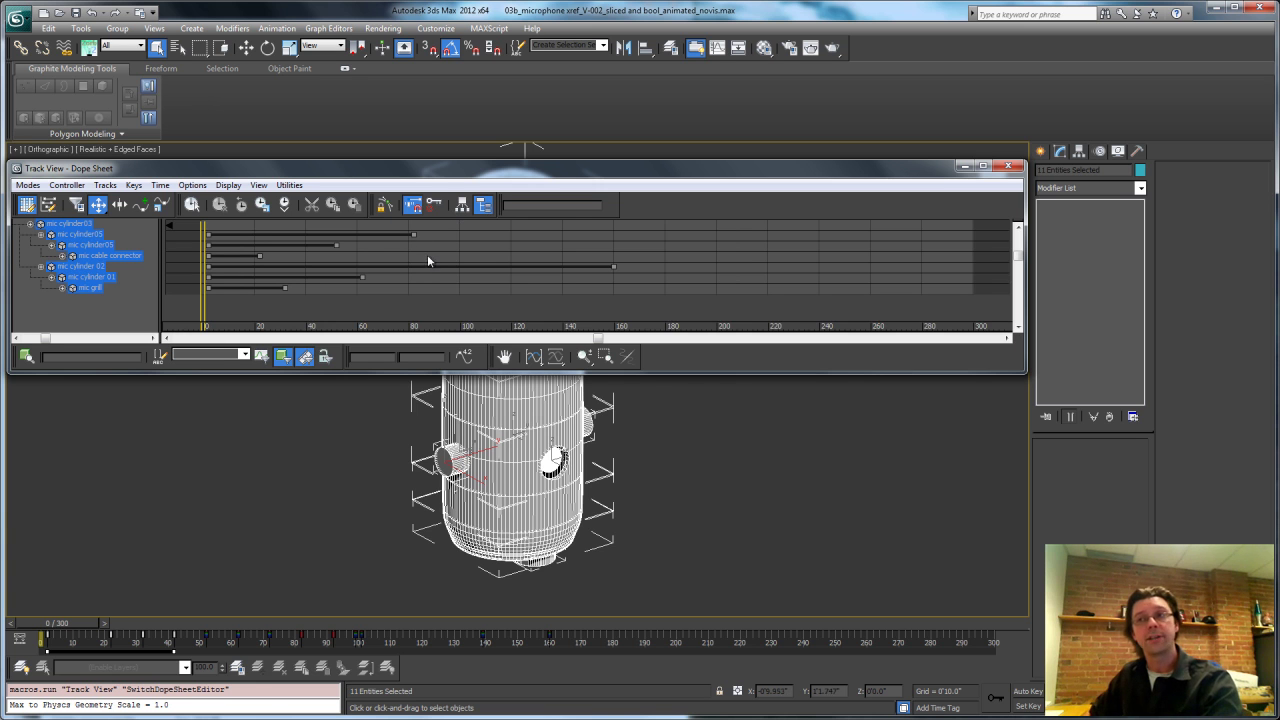
left_click(465, 209)
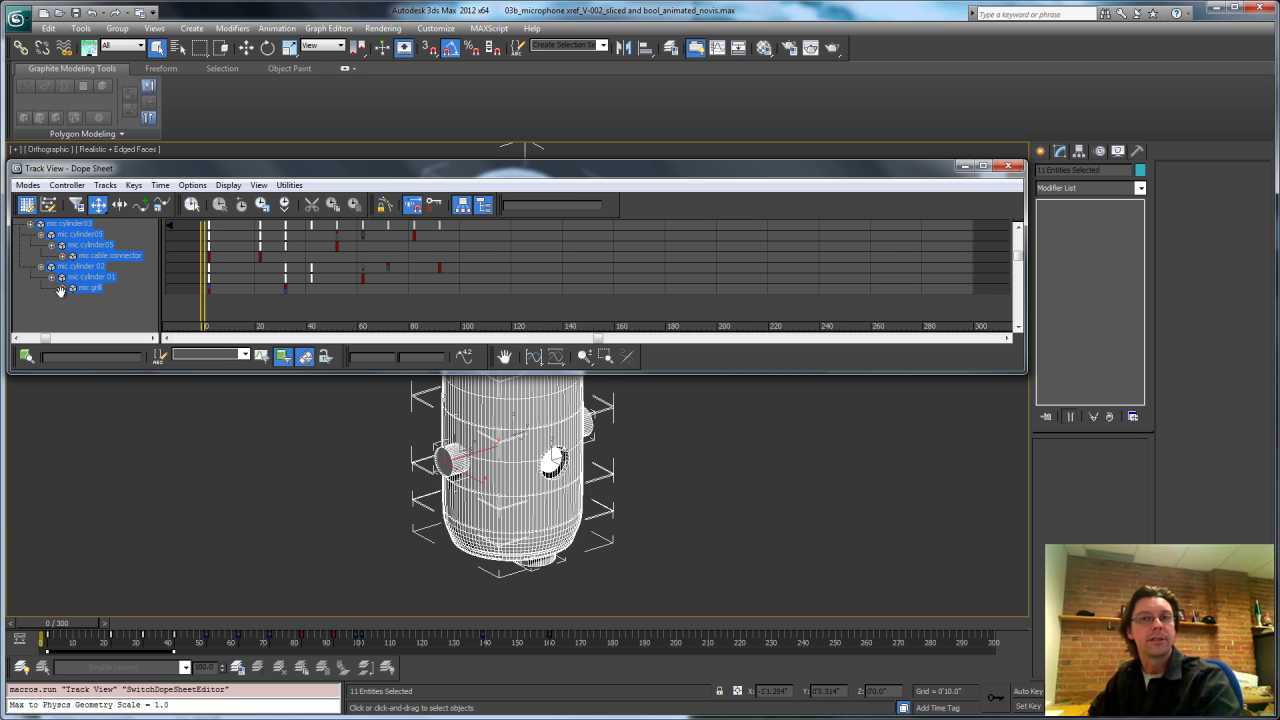
left_click(193, 206)
left_click_drag(204, 236, 460, 268)
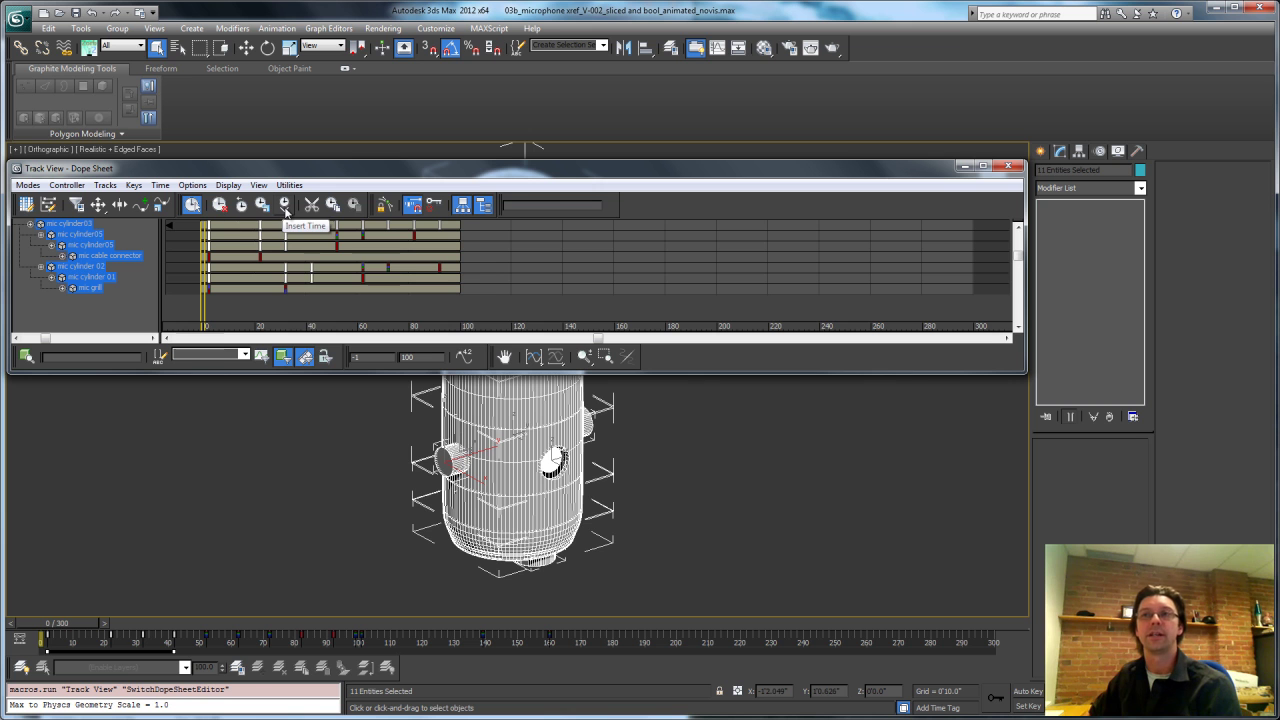
left_click(242, 209)
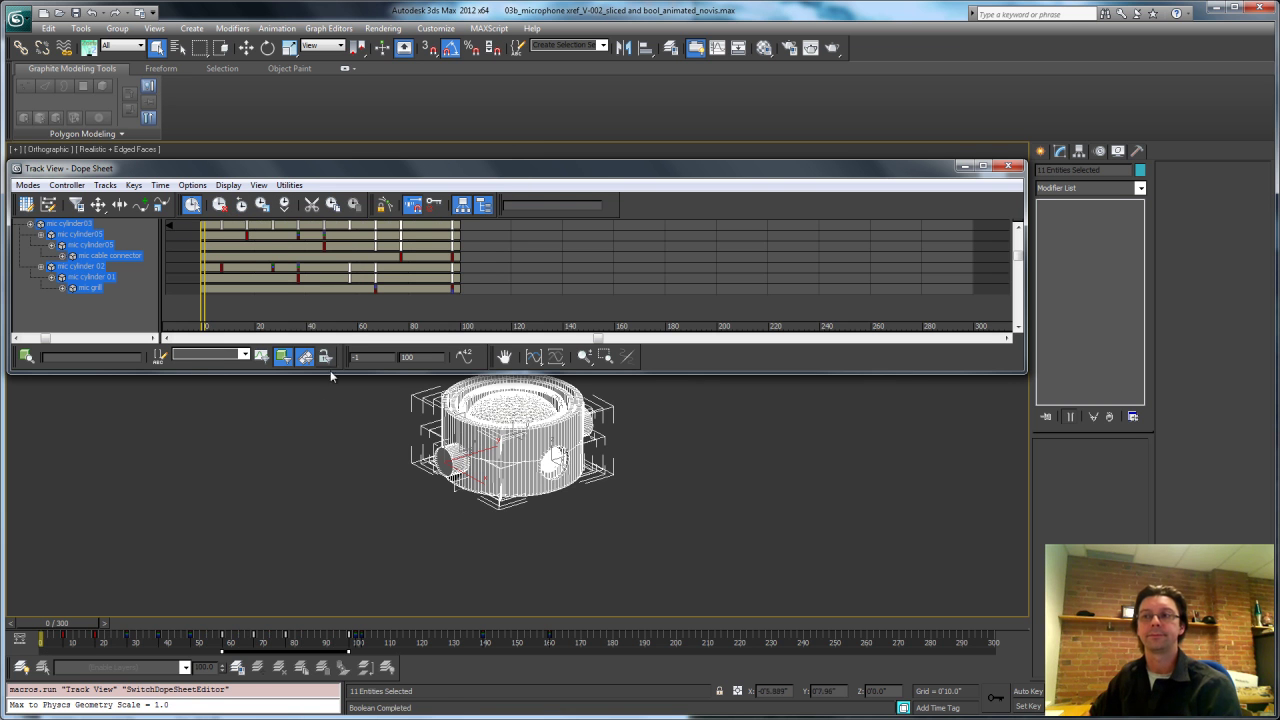
Shift the parts' keys later on the timeline so the first falls at about frame 25, and close the Dope Sheet.
left_click_drag(53, 628, 40, 665)
left_click_drag(590, 643, 155, 662)
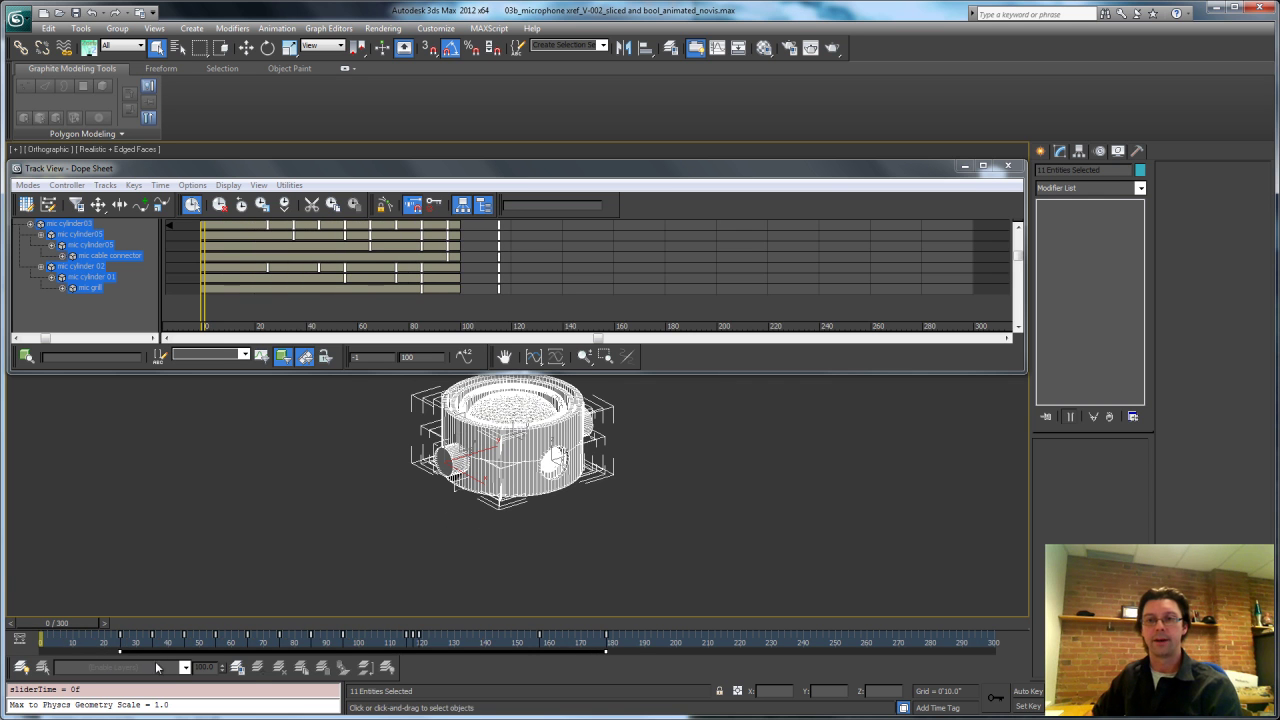
mouse_move(75, 627)
left_mouse_down()
mouse_move(544, 627)
mouse_move(60, 627)
left_mouse_up()
left_click(1008, 166)
Select mic cylinder03 and open the base Cylinder parameters of its subtracted volume knob boolean operand.
left_click(626, 520)
left_click(520, 466)
middle_click_drag(686, 554, 611, 384)
scroll(573, 490, "up", 5)
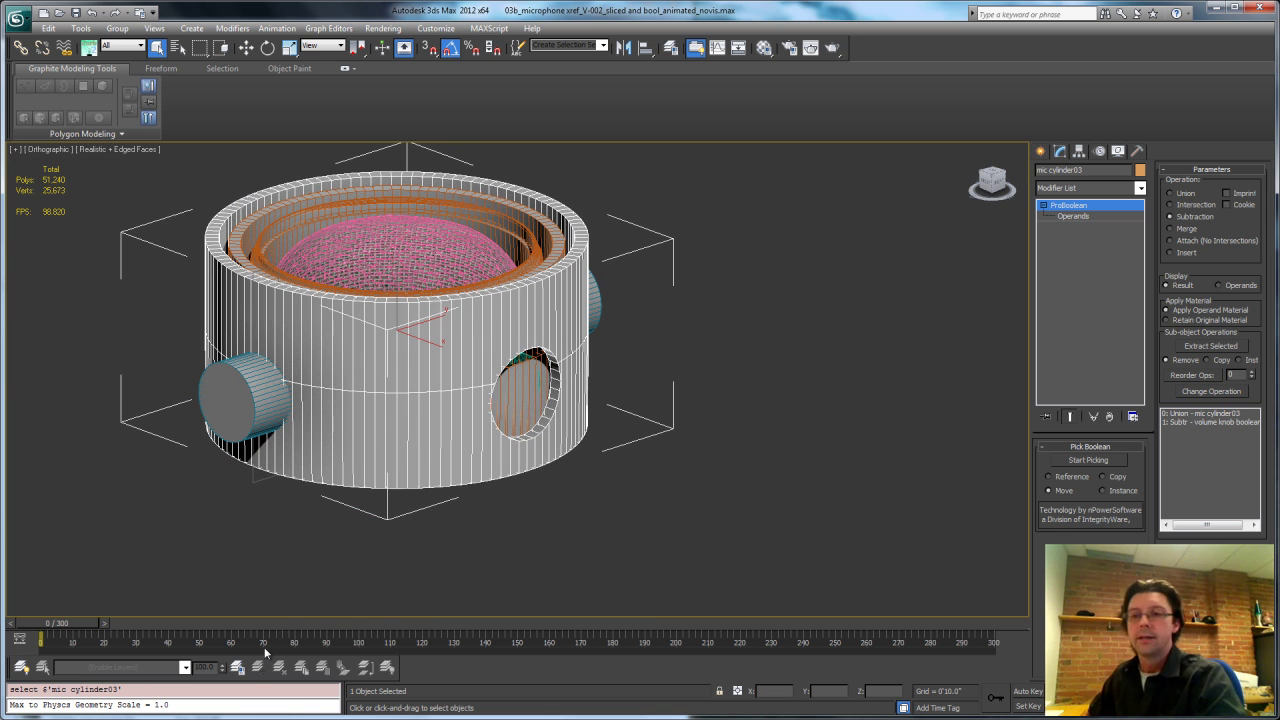
left_click(1075, 215)
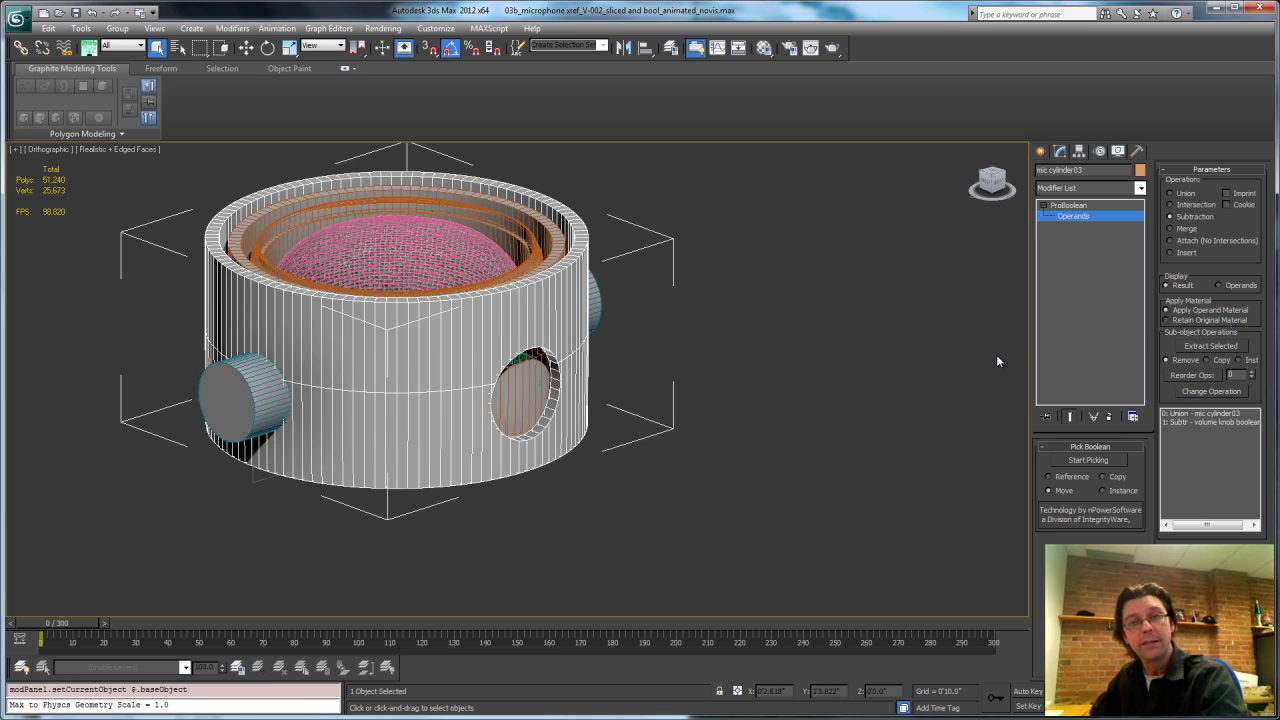
left_click(1218, 421)
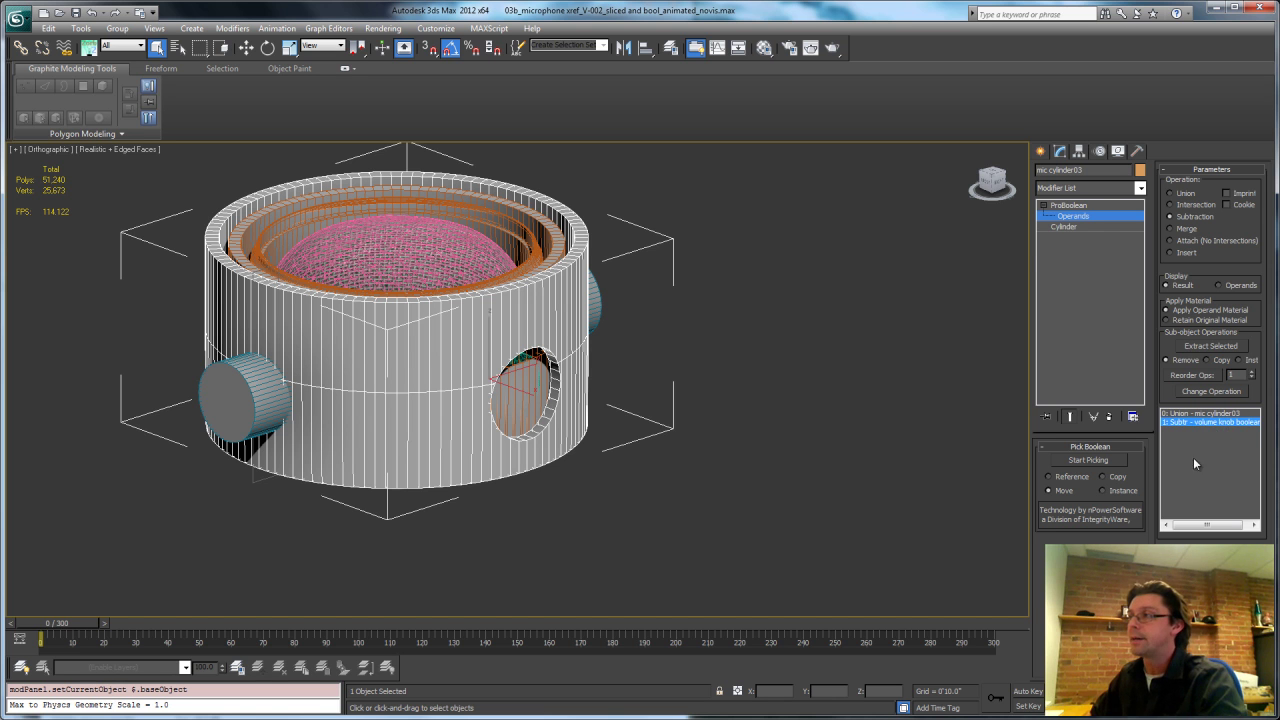
left_click(1070, 227)
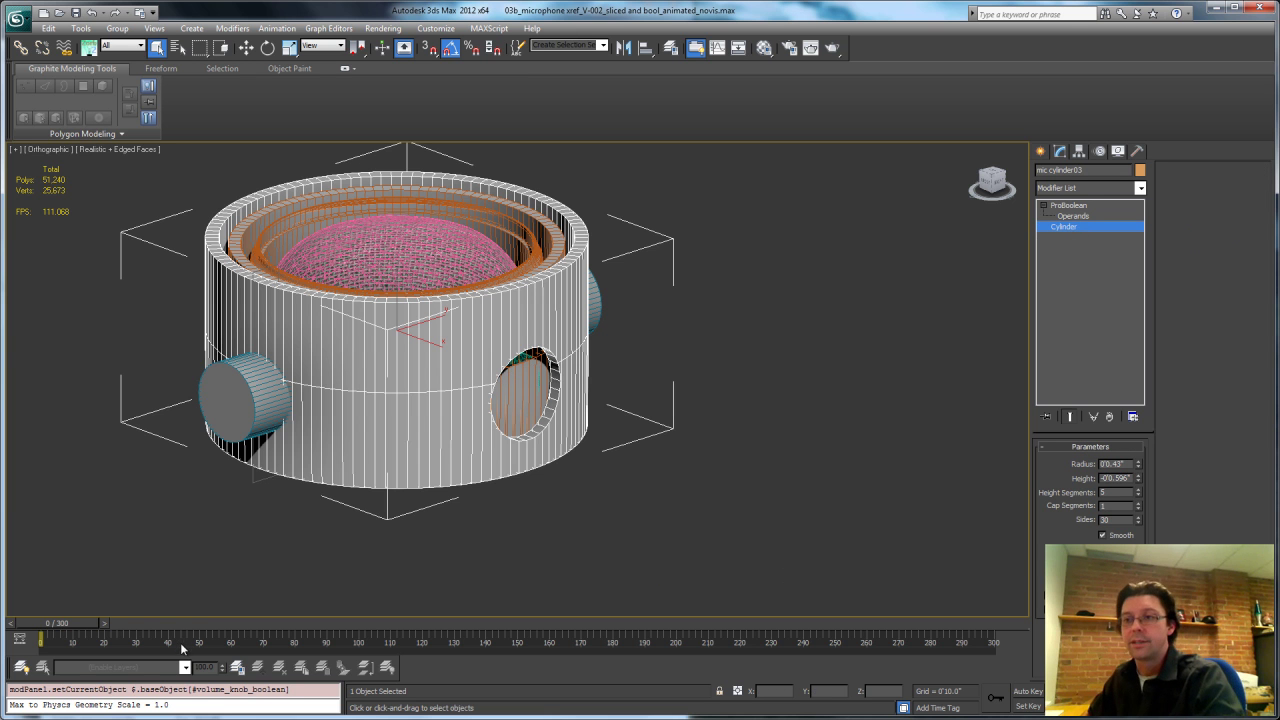
With automatic keying on, set the volume knob operand's radius to 0'0.0" at frame 0 and at frame 65.
left_click_drag(67, 624, 271, 667)
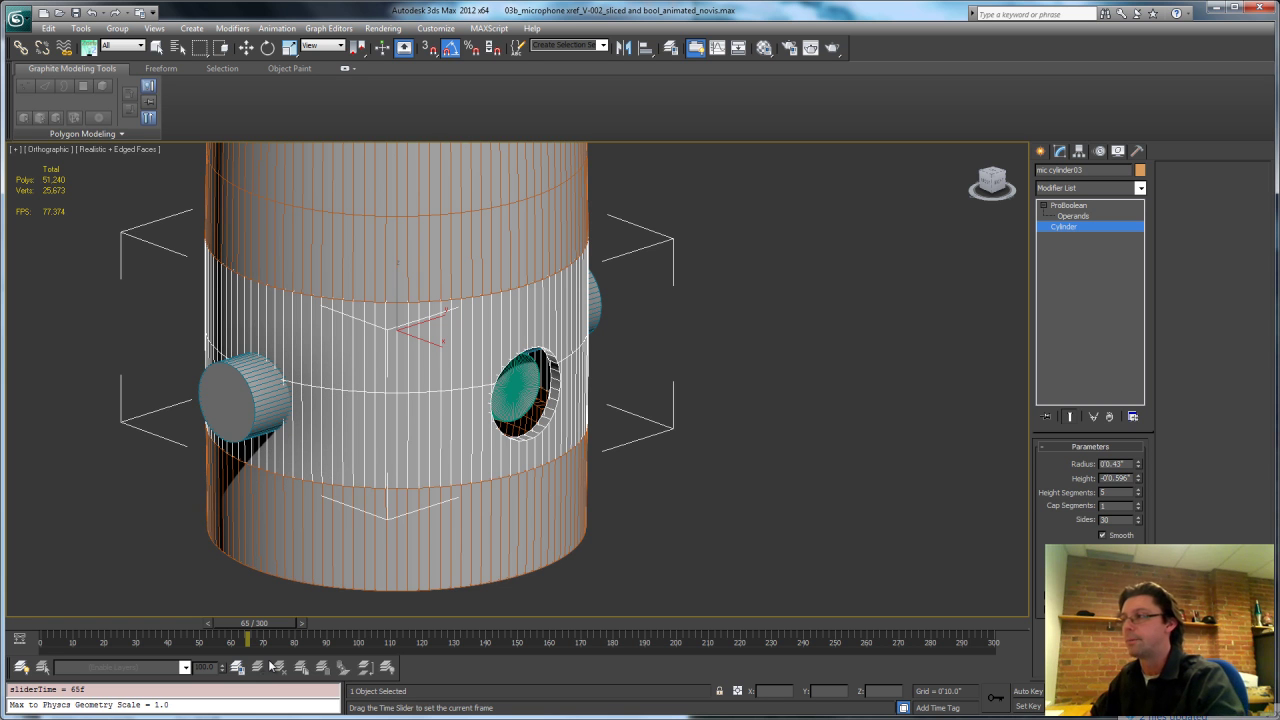
key("q")
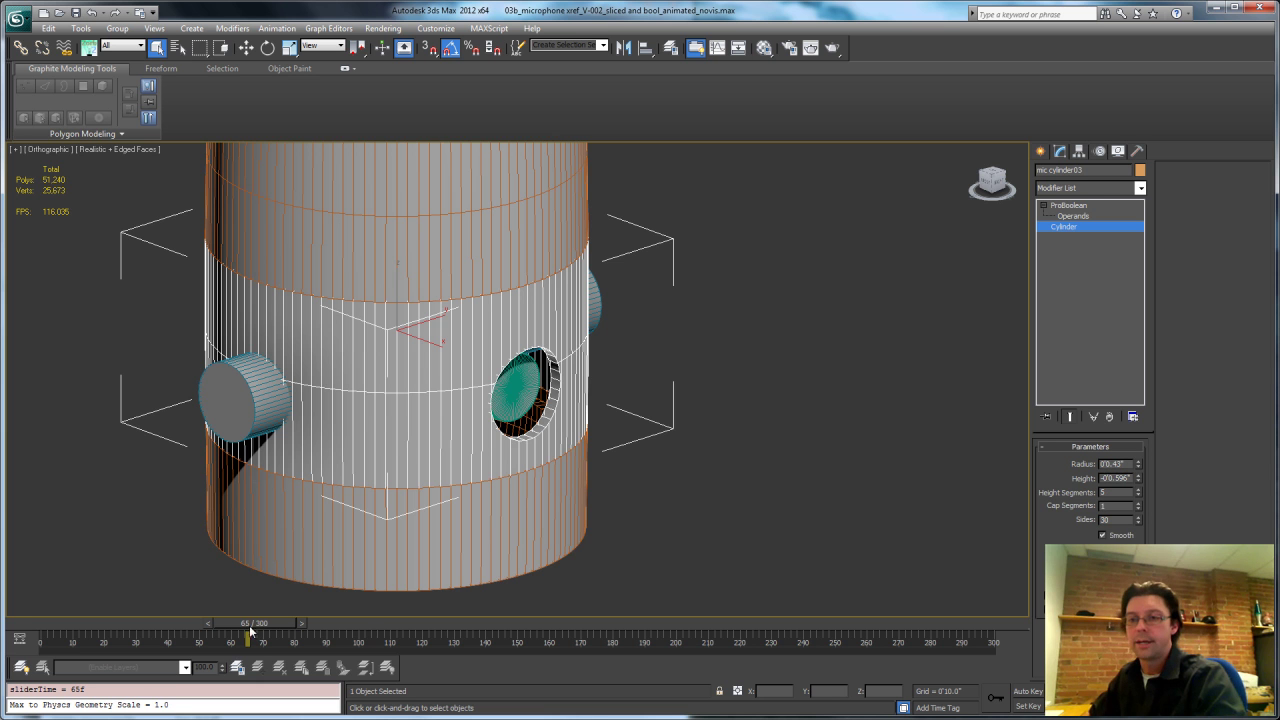
left_click_drag(258, 627, 48, 627)
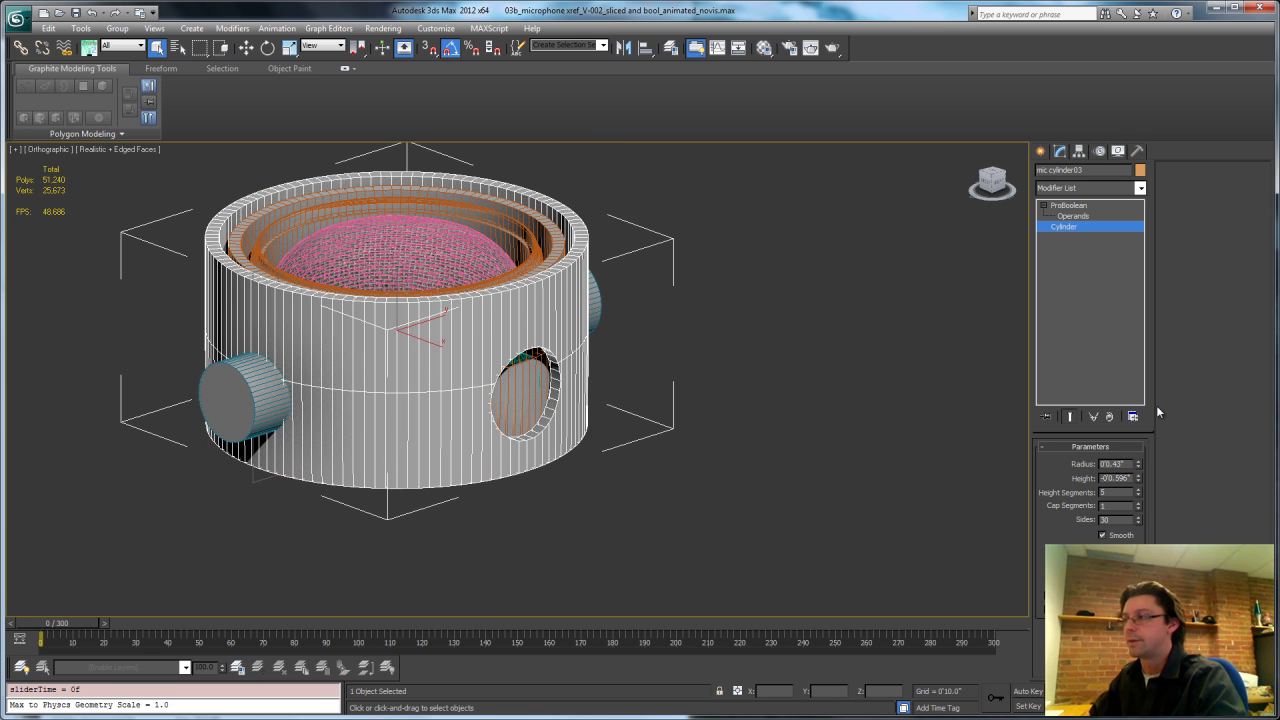
left_click(1028, 691)
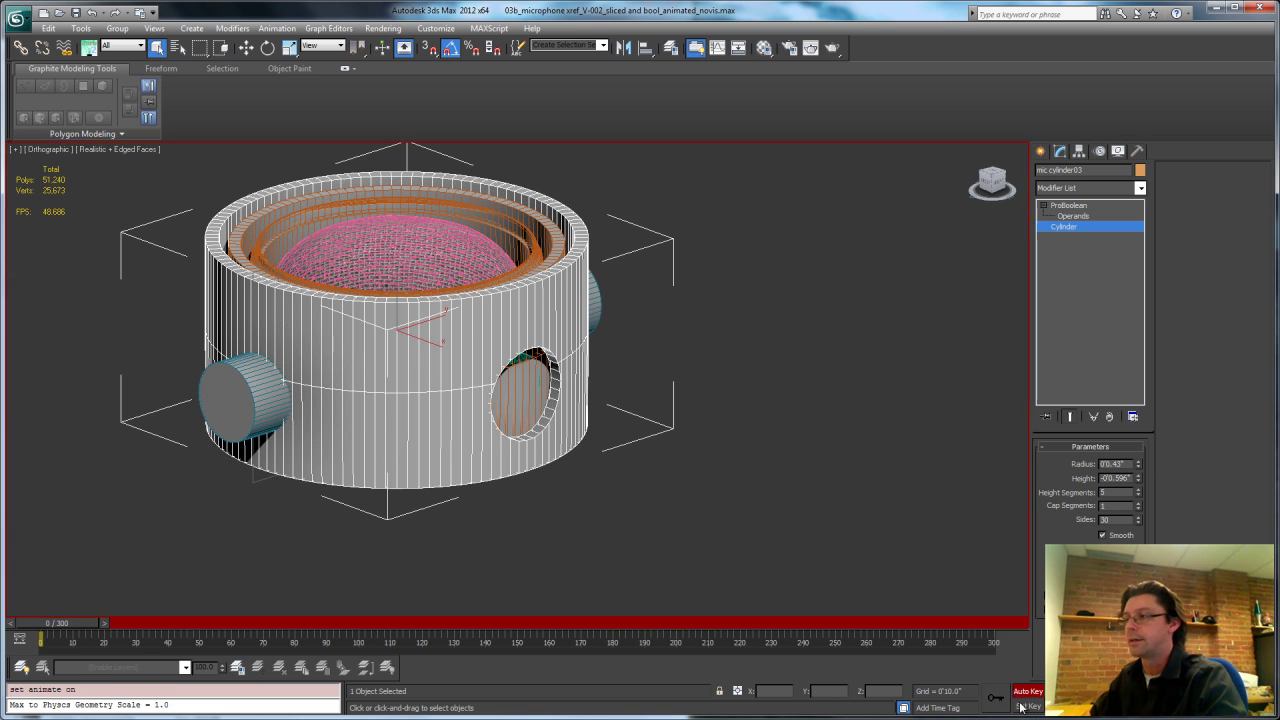
right_click(1138, 465)
left_click_drag(48, 625, 263, 640)
right_click(1138, 463)
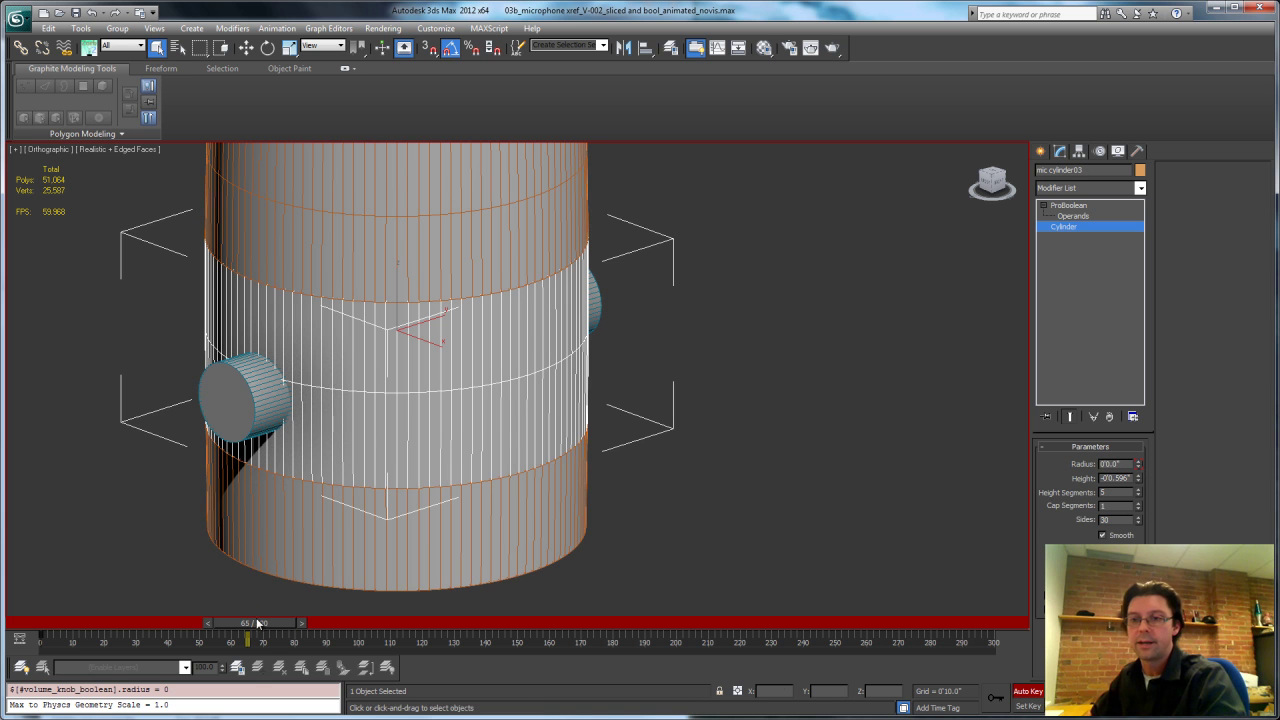
Key the volume knob operand's radius at 0'0.43" on frame 80, return to frame 0 and turn automatic keying off.
left_click_drag(256, 624, 313, 630)
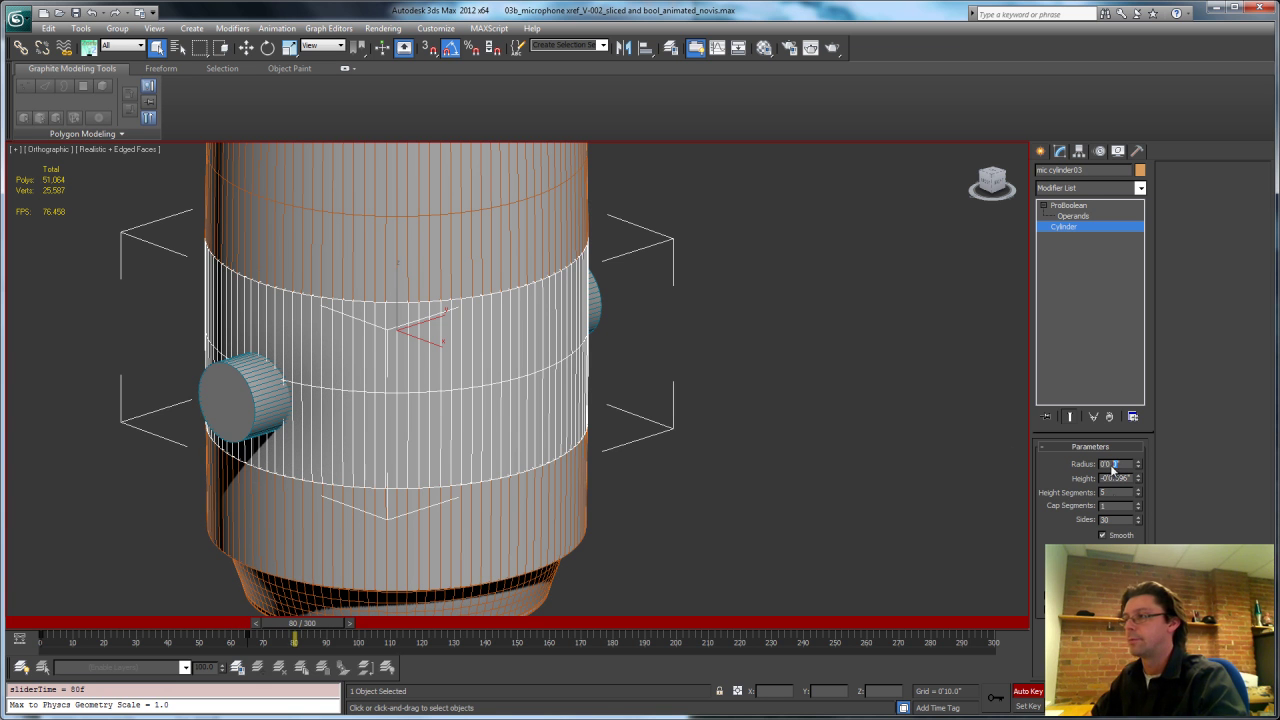
key("Return")
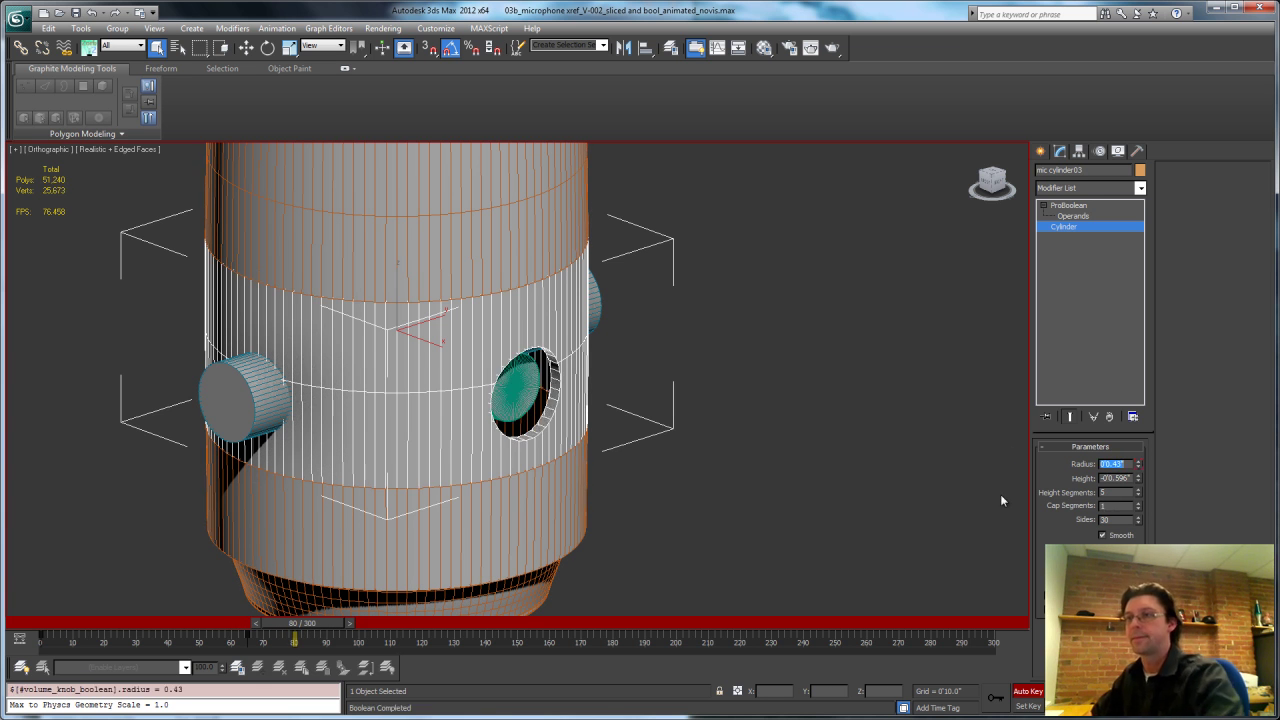
left_click_drag(325, 627, 54, 627)
key("q")
middle_click_drag(444, 436, 618, 478)
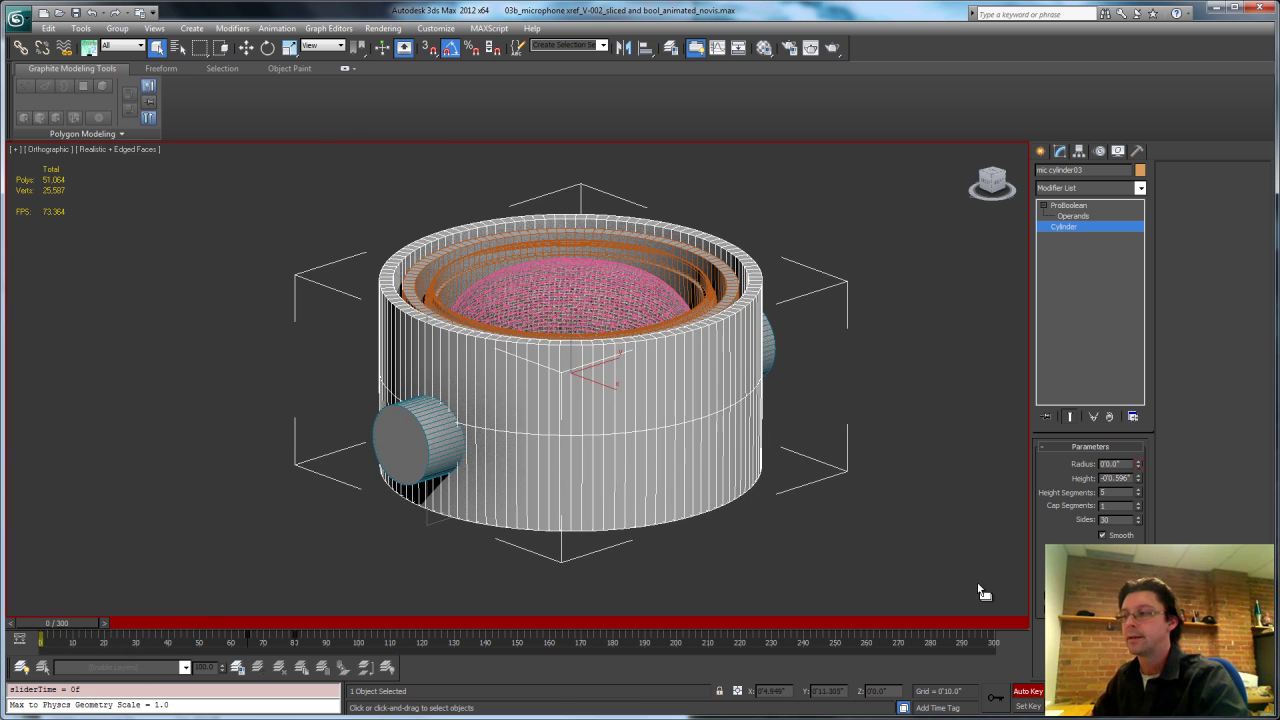
left_click(1028, 691)
middle_click_drag(767, 411, 690, 456, "alt")
scroll(698, 438, "down", 5)
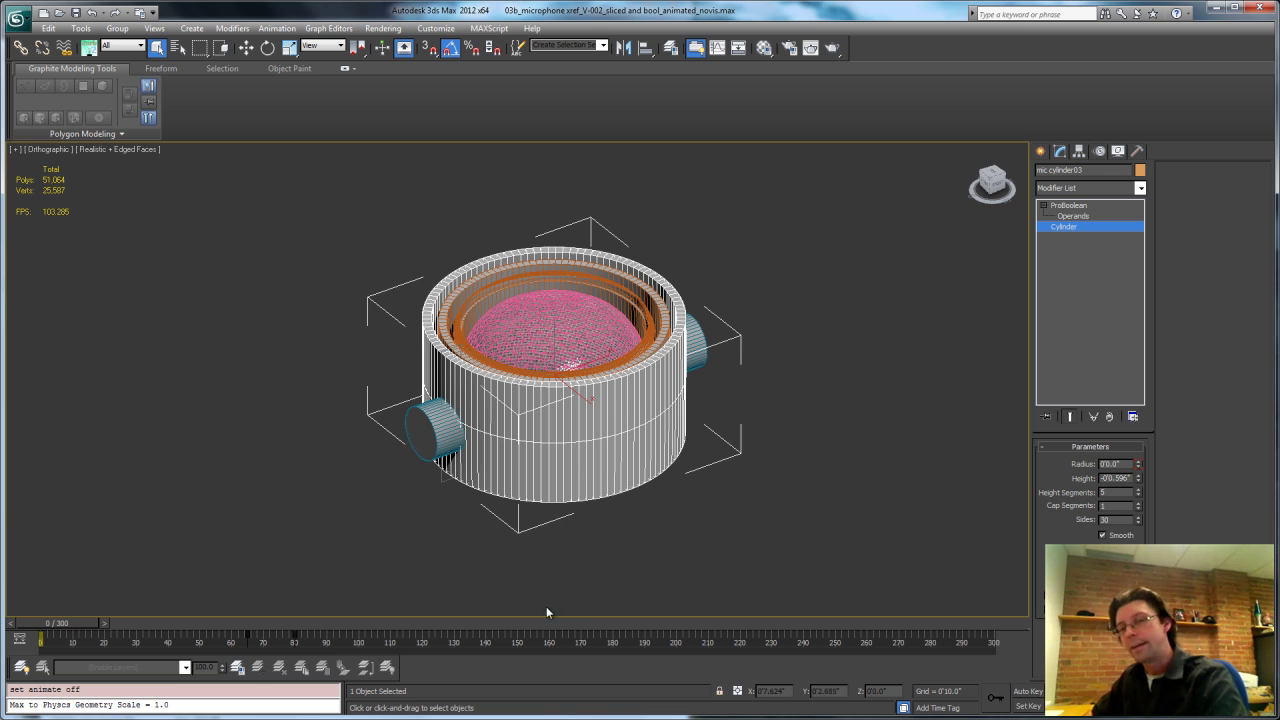
middle_click_drag(531, 515, 541, 463, "alt")
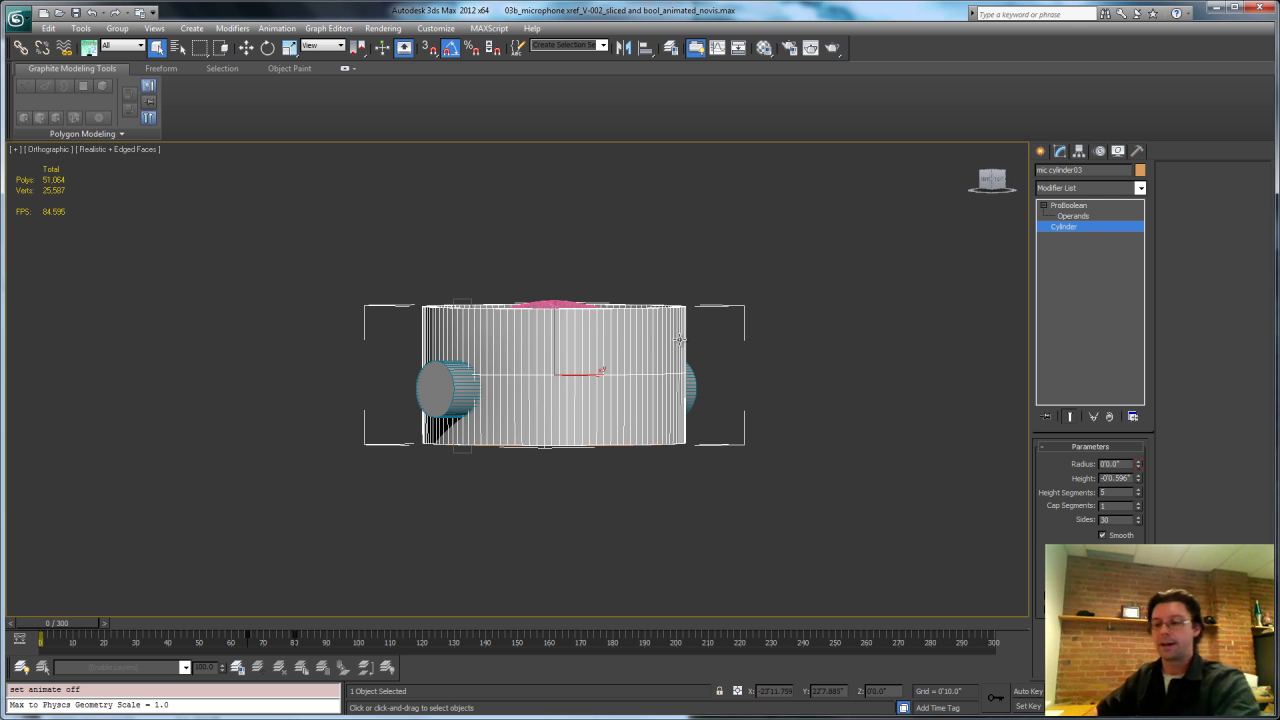
middle_click_drag(713, 345, 490, 245, "alt")
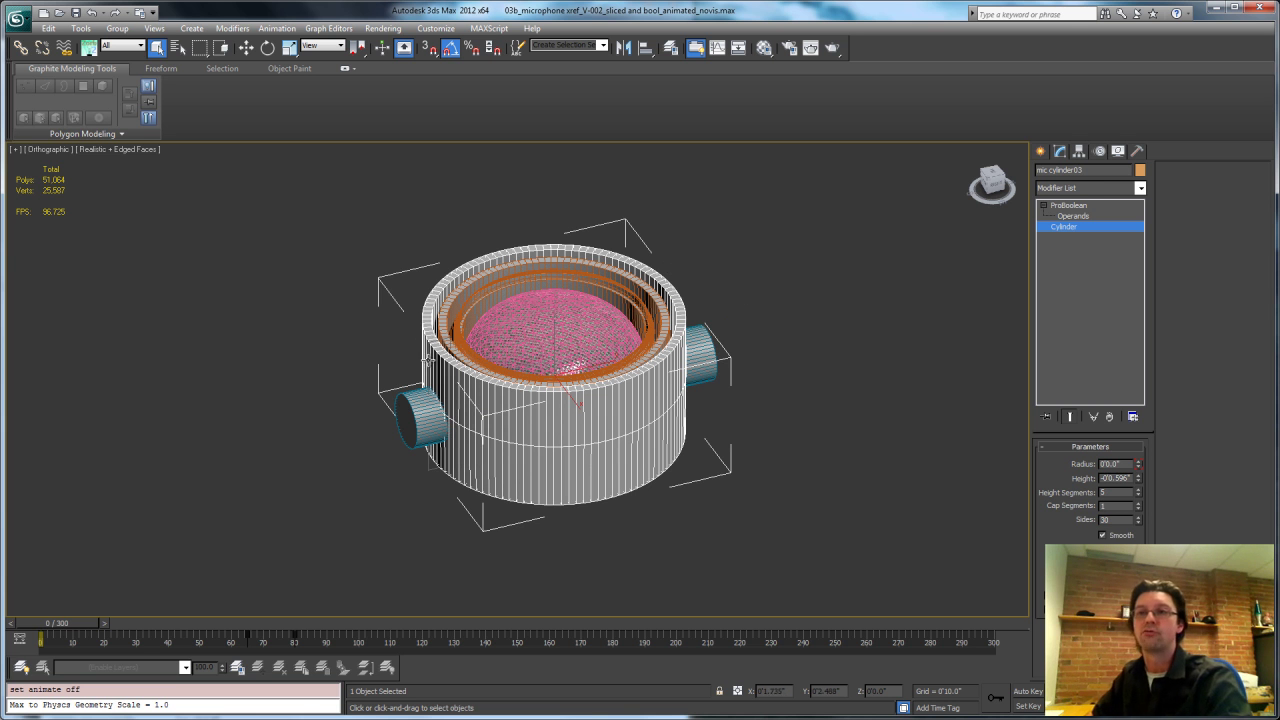
middle_click_drag(715, 387, 582, 425, "alt")
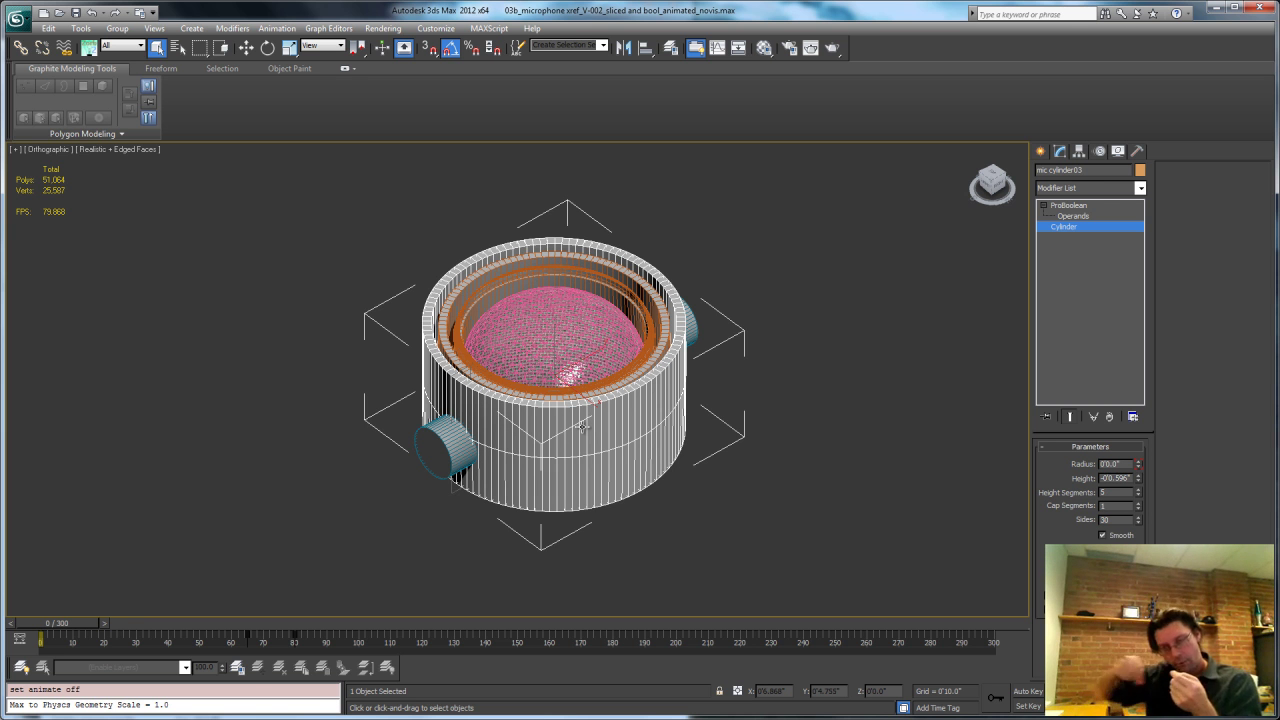
middle_click_drag(584, 482, 489, 498, "alt")
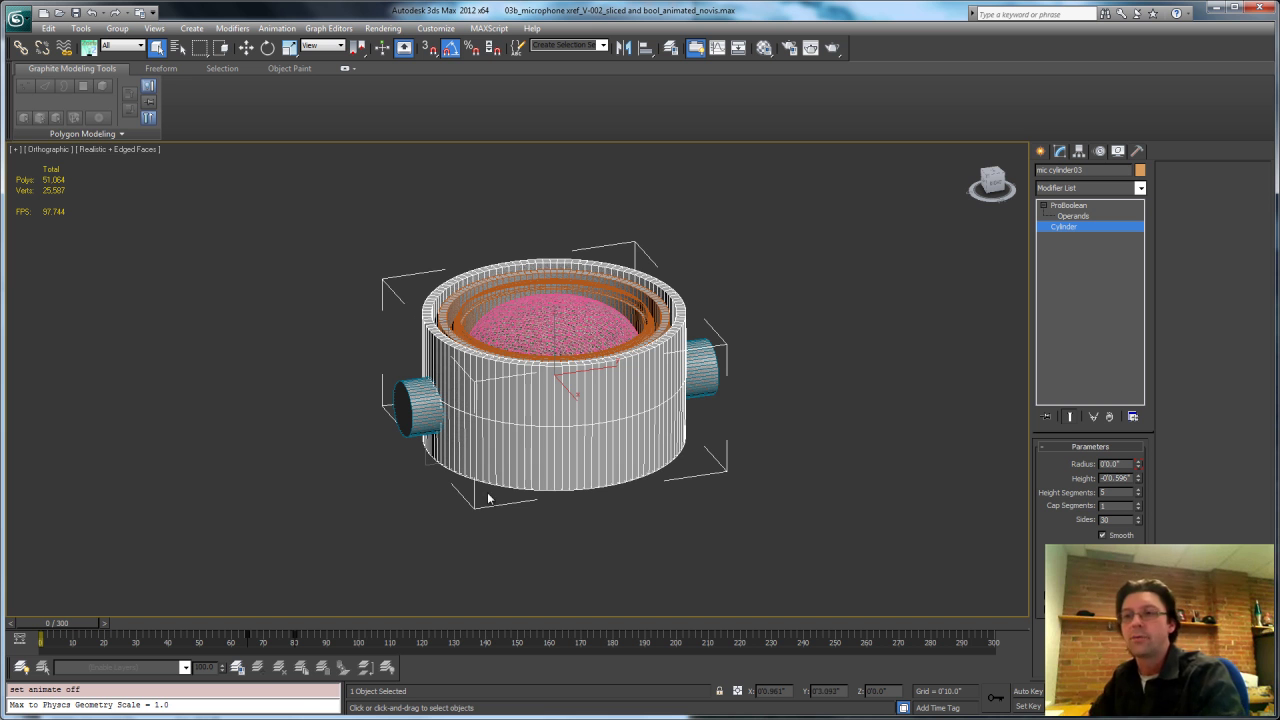
Select the rectangle profile at the outer cylinder's wall near the knob and apply a Lathe modifier to it.
left_click(424, 458)
middle_click_drag(466, 503, 443, 486, "alt")
scroll(429, 403, "up", 8)
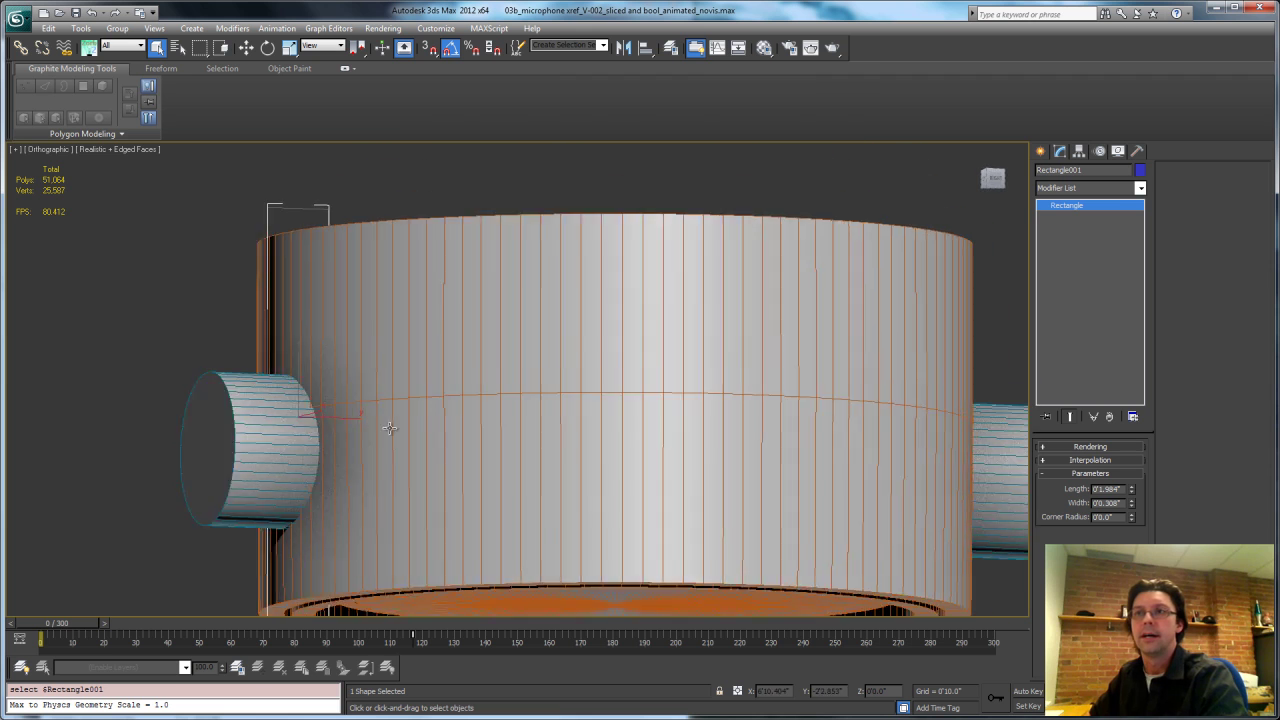
middle_click_drag(389, 428, 394, 463, "alt")
scroll(394, 463, "down", 6)
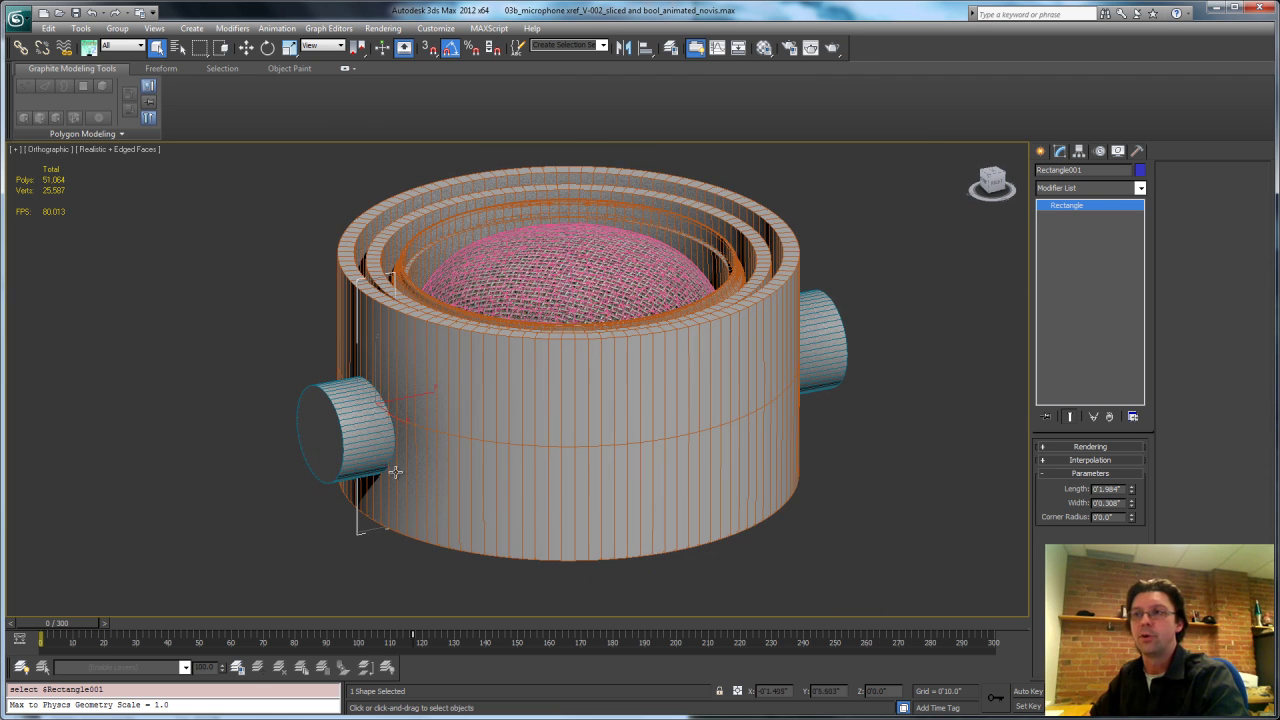
left_click(1140, 188)
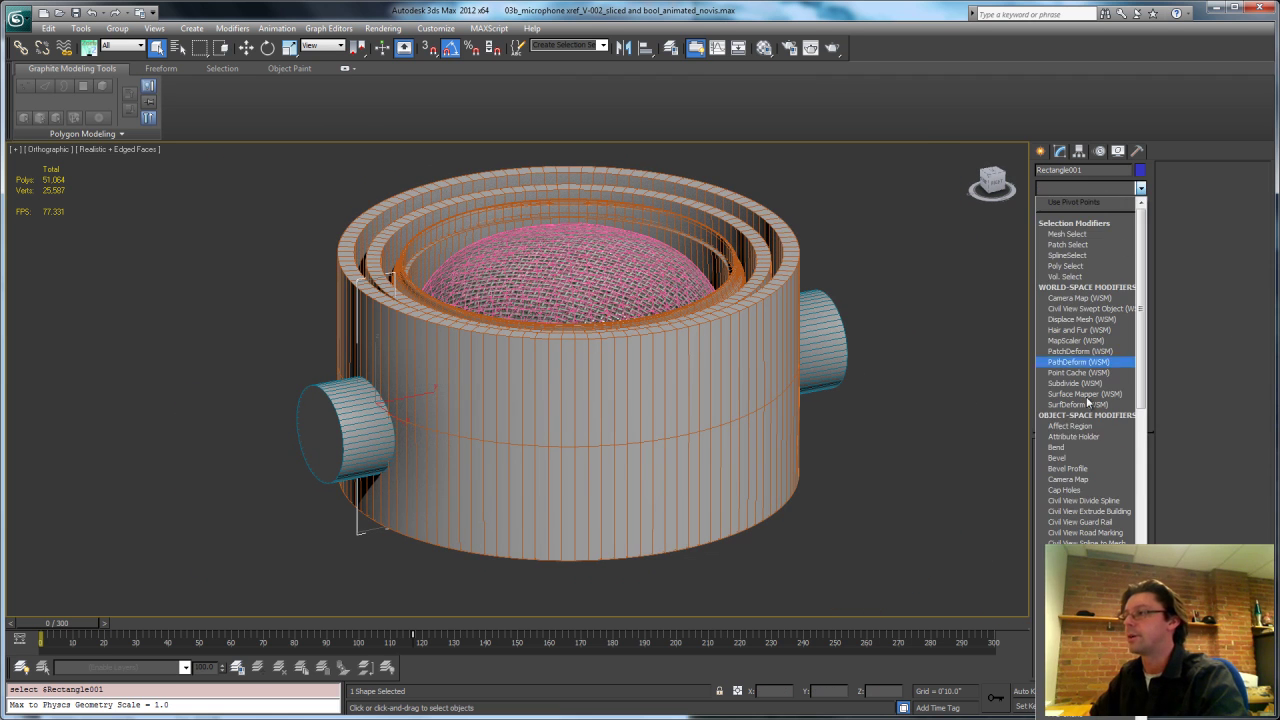
left_click_drag(1147, 395, 1145, 515)
left_click(1060, 458)
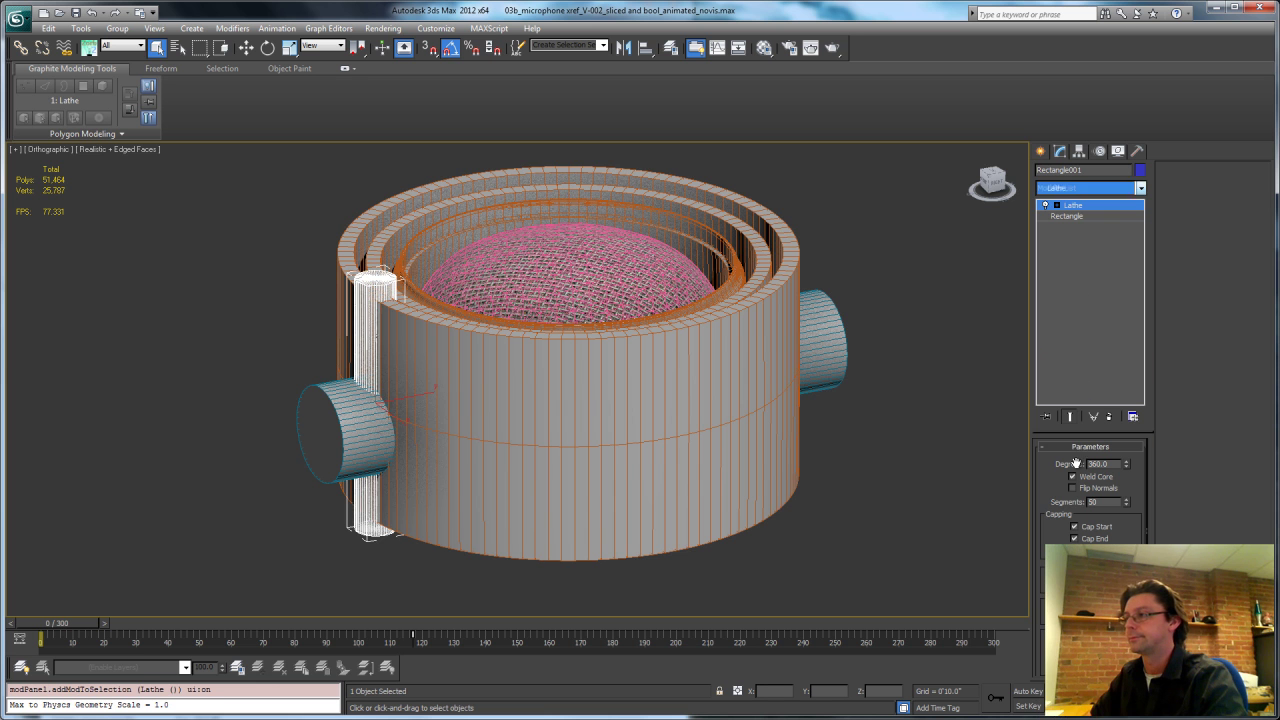
middle_click_drag(526, 519, 526, 560, "alt")
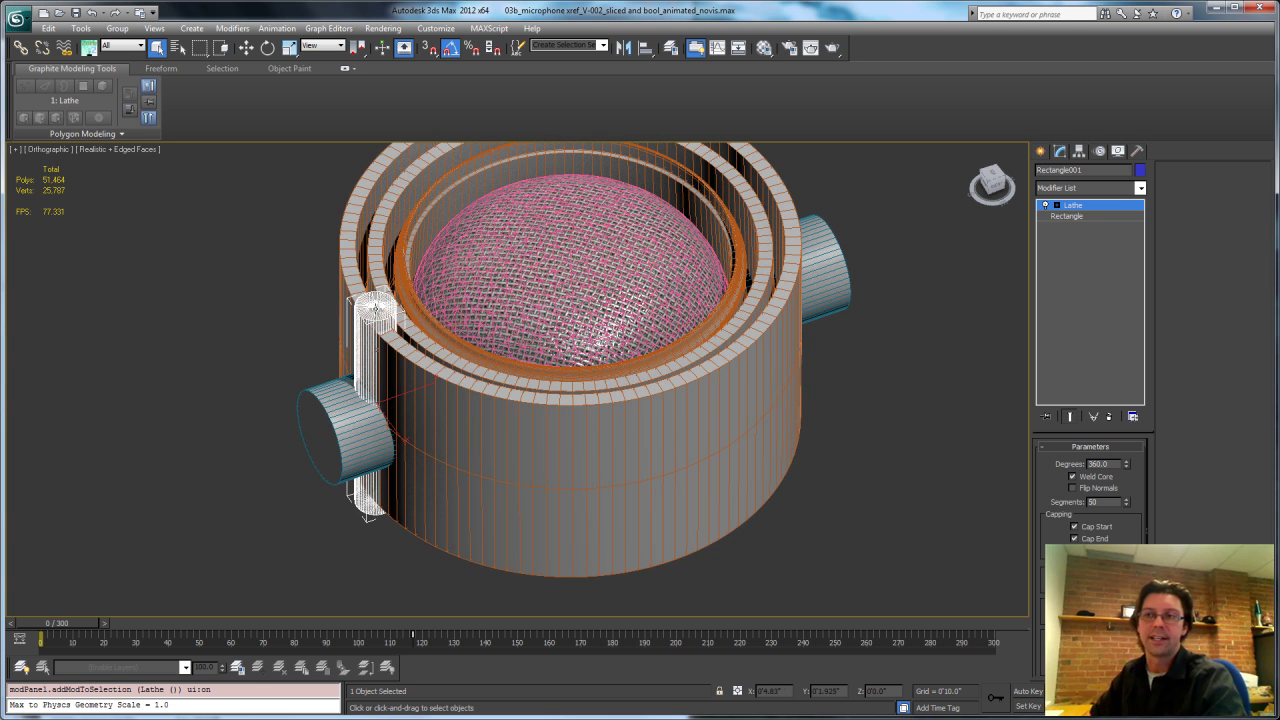
middle_click_drag(405, 423, 397, 385, "alt")
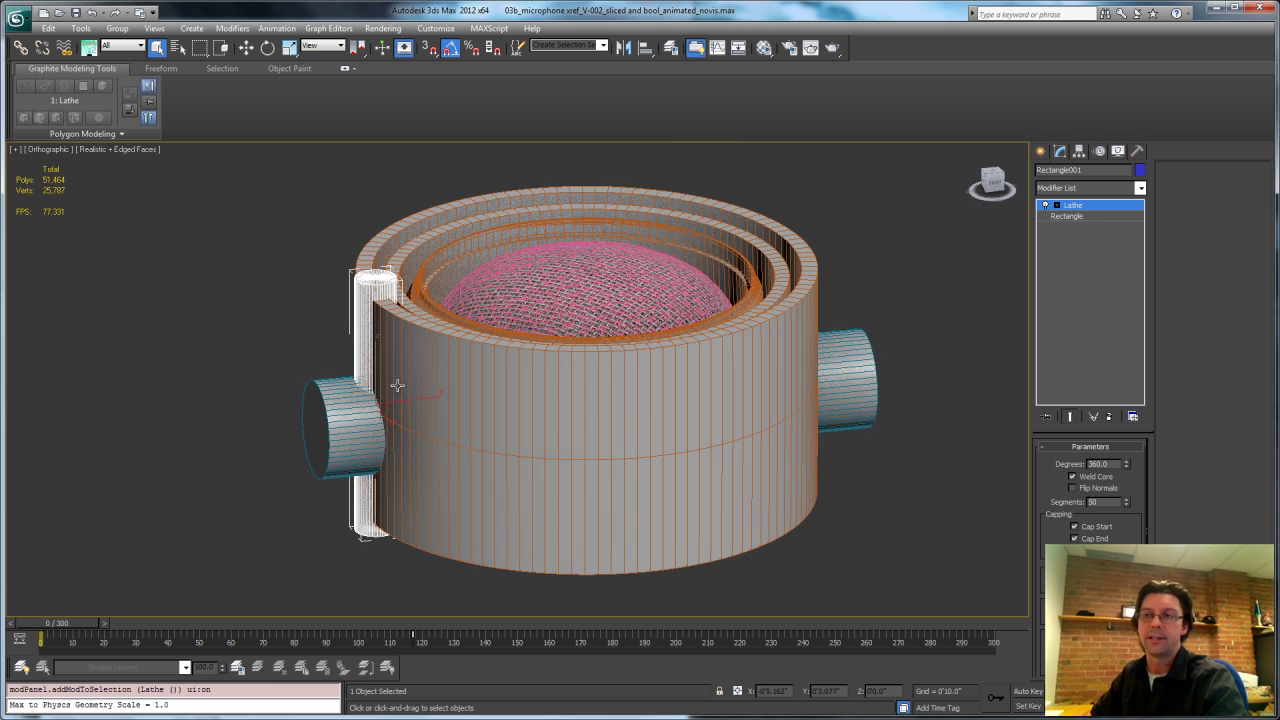
Align the Lathe modifier's axis to mic cylinder03 so the profile sweeps around the microphone's center.
left_click(1055, 206)
left_click(1077, 216)
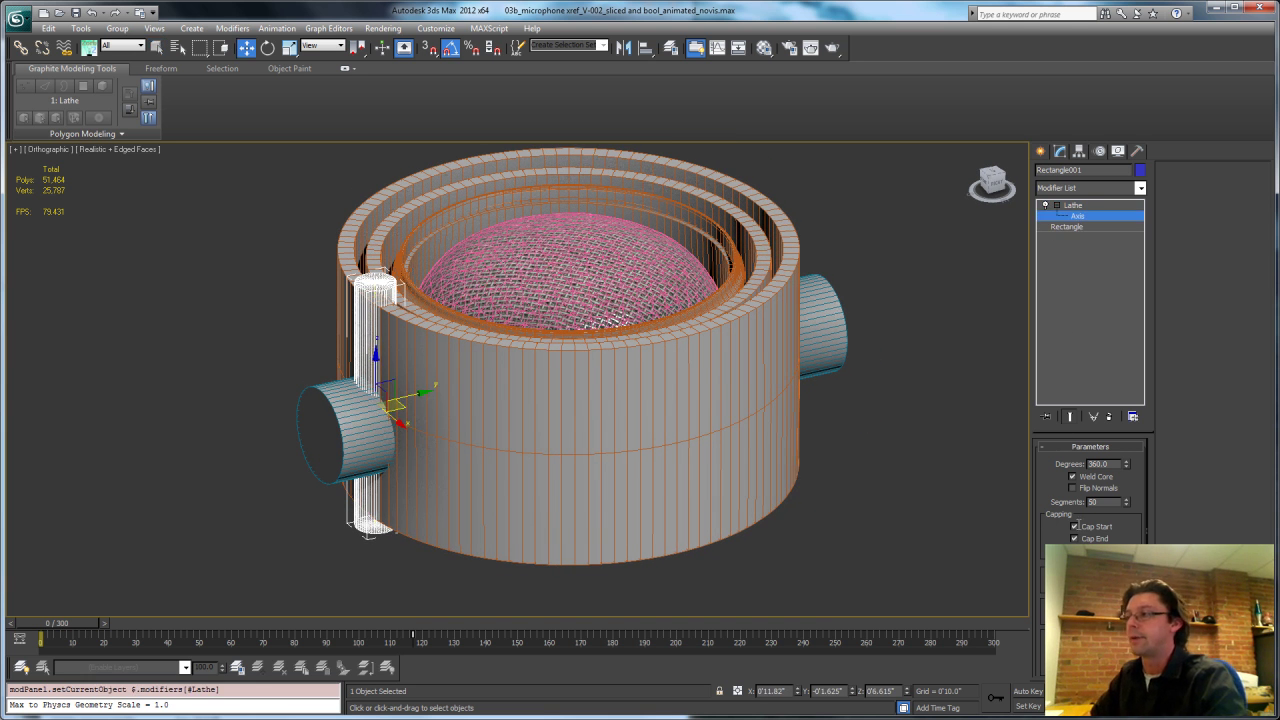
left_click(645, 47)
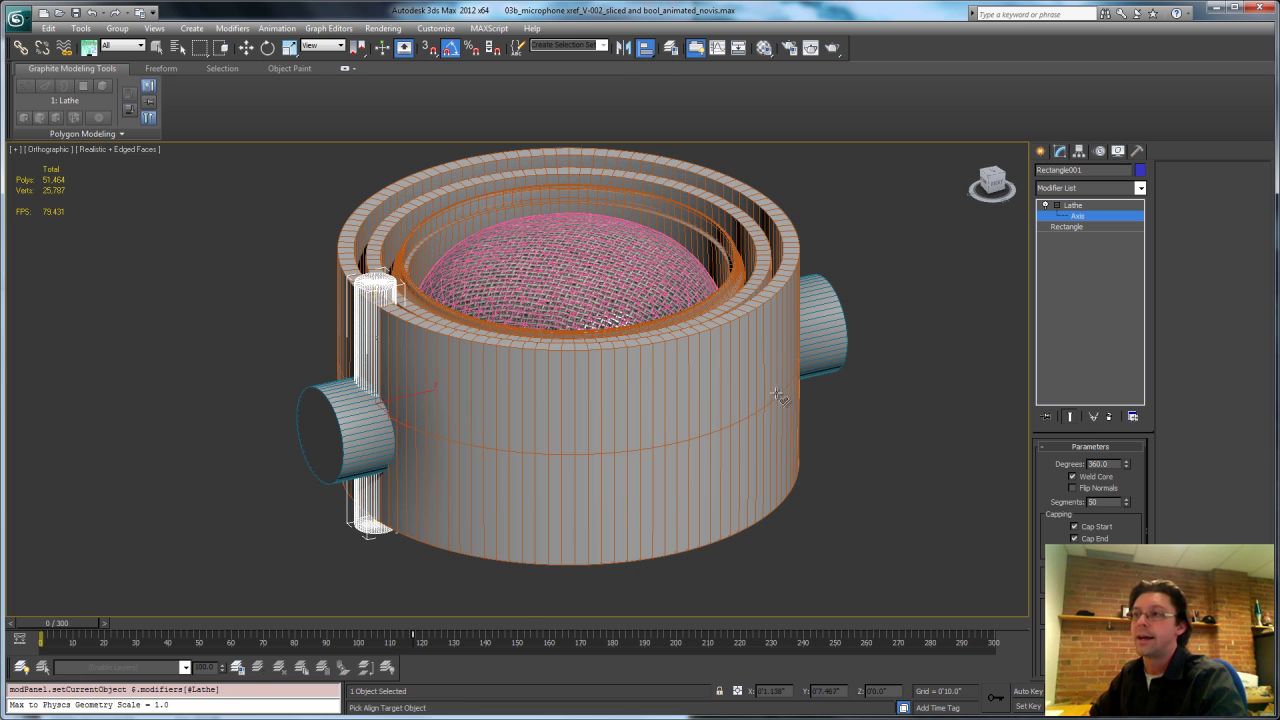
left_click(713, 390)
left_click(640, 481)
Test the lathed ring's sweep by varying its degrees, and return the value to 360.
left_click_drag(1126, 464, 1126, 492)
left_click_drag(1128, 624, 1214, 398)
middle_click_drag(671, 388, 564, 398)
scroll(562, 360, "down", 3)
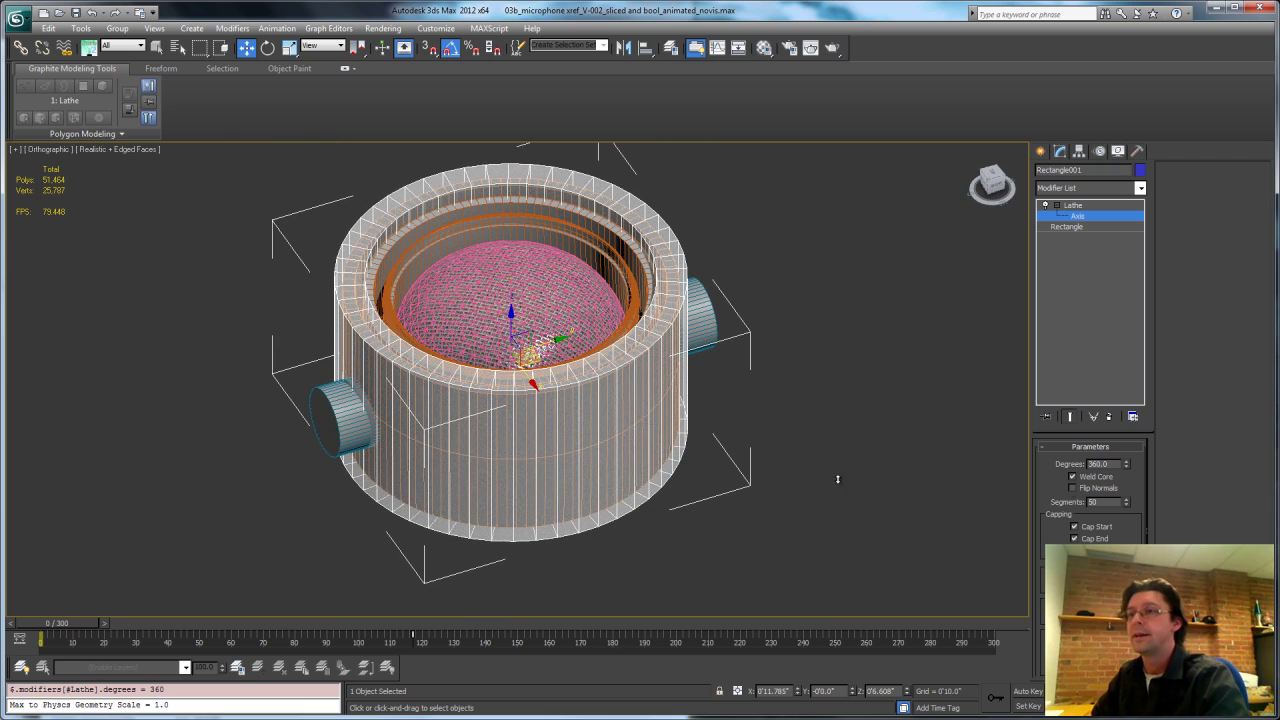
mouse_move(1124, 464)
left_mouse_down()
mouse_move(1136, 517)
mouse_move(1117, 448)
left_mouse_up()
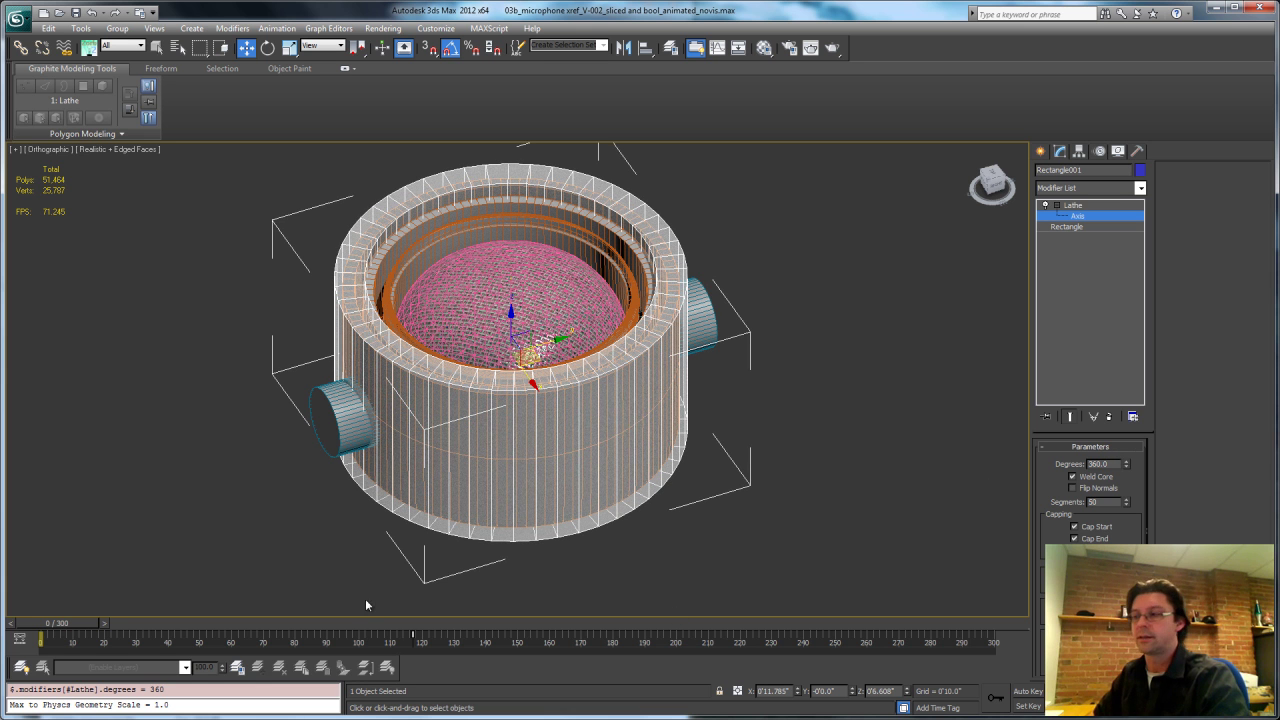
With automatic keying on, animate the Lathe's degrees from 360 down to 0 by frame 20, turn keying off and leave the axis level.
left_click(1027, 691)
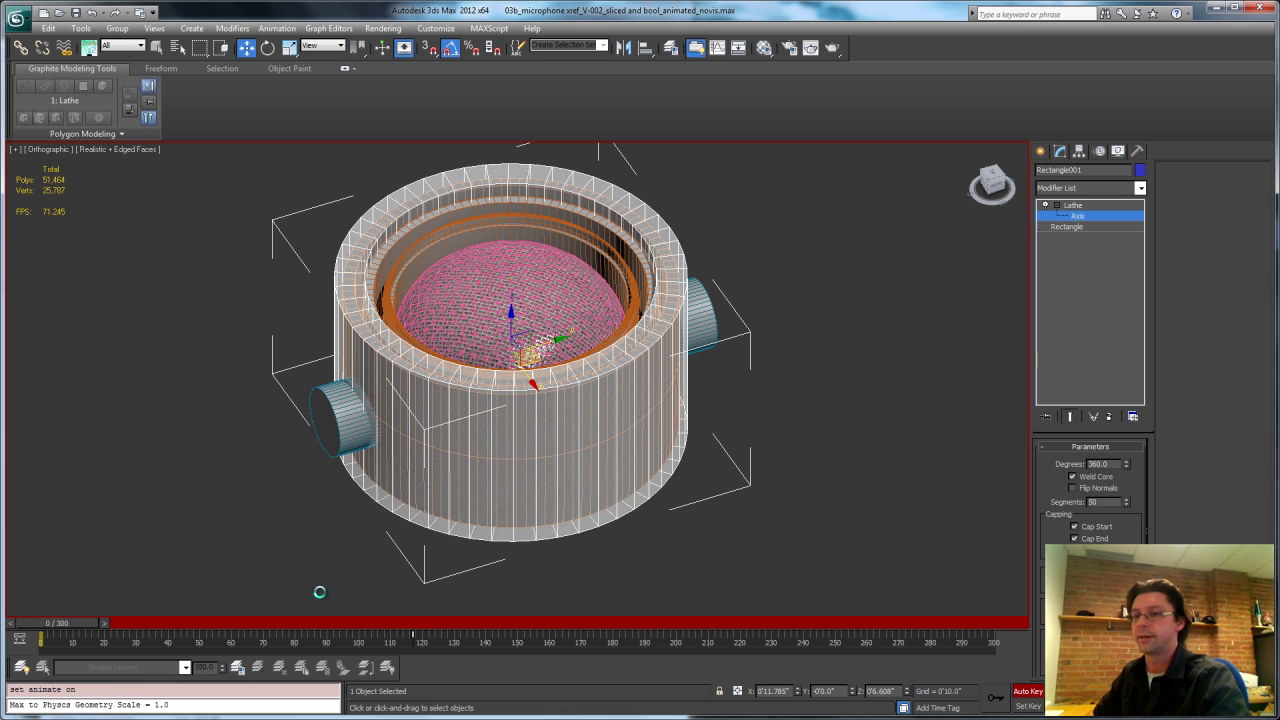
left_click_drag(80, 627, 143, 642)
key("w")
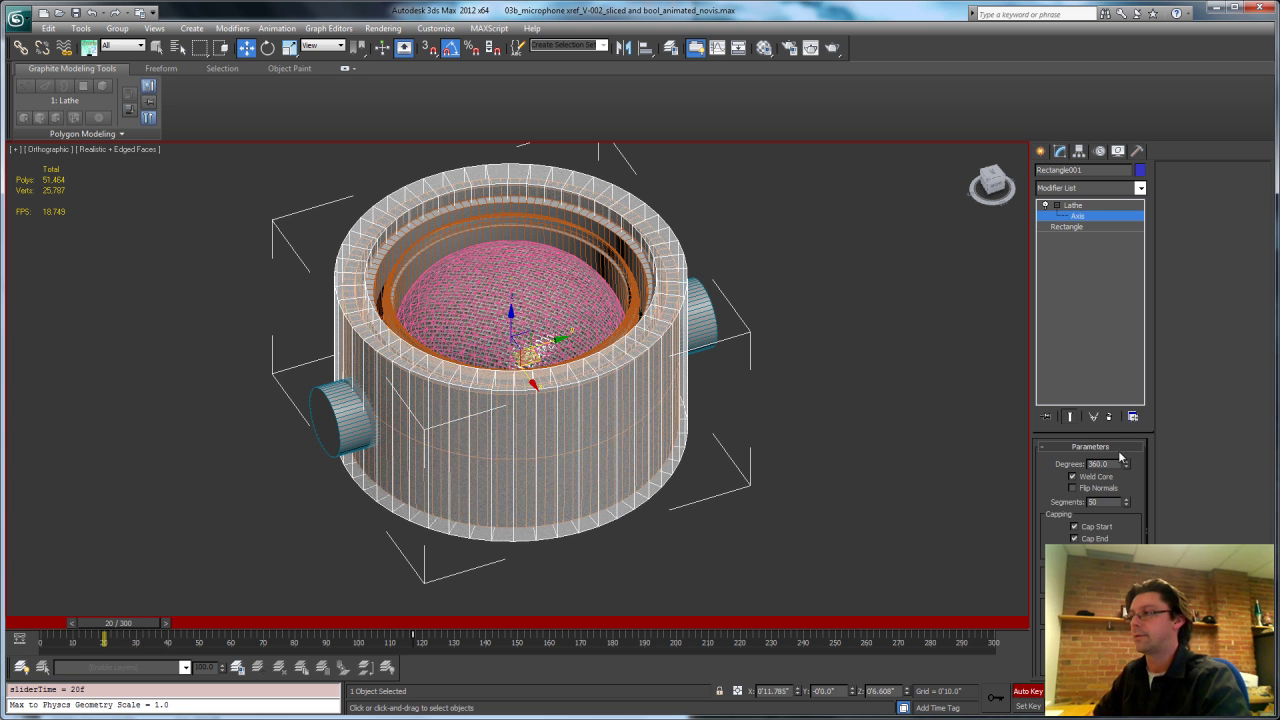
left_click_drag(1127, 468, 1128, 492)
left_click_drag(118, 625, 76, 630)
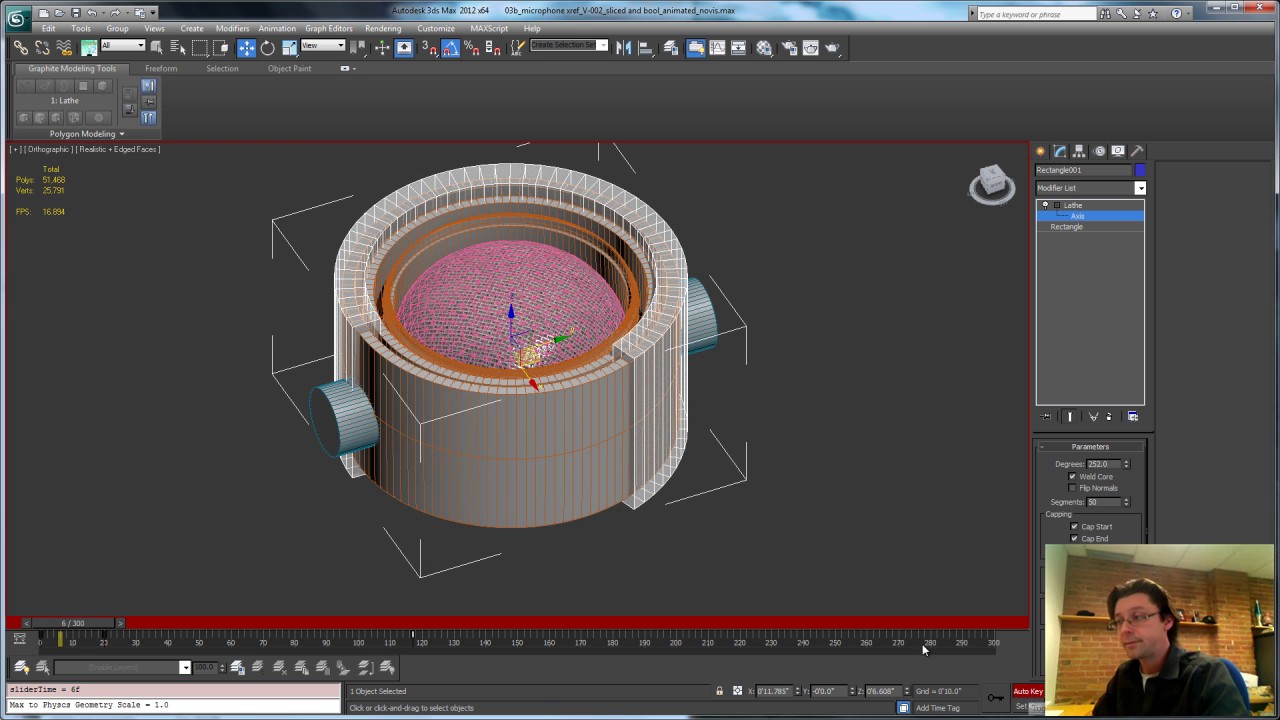
left_click(1028, 692)
middle_click_drag(539, 381, 562, 360, "alt")
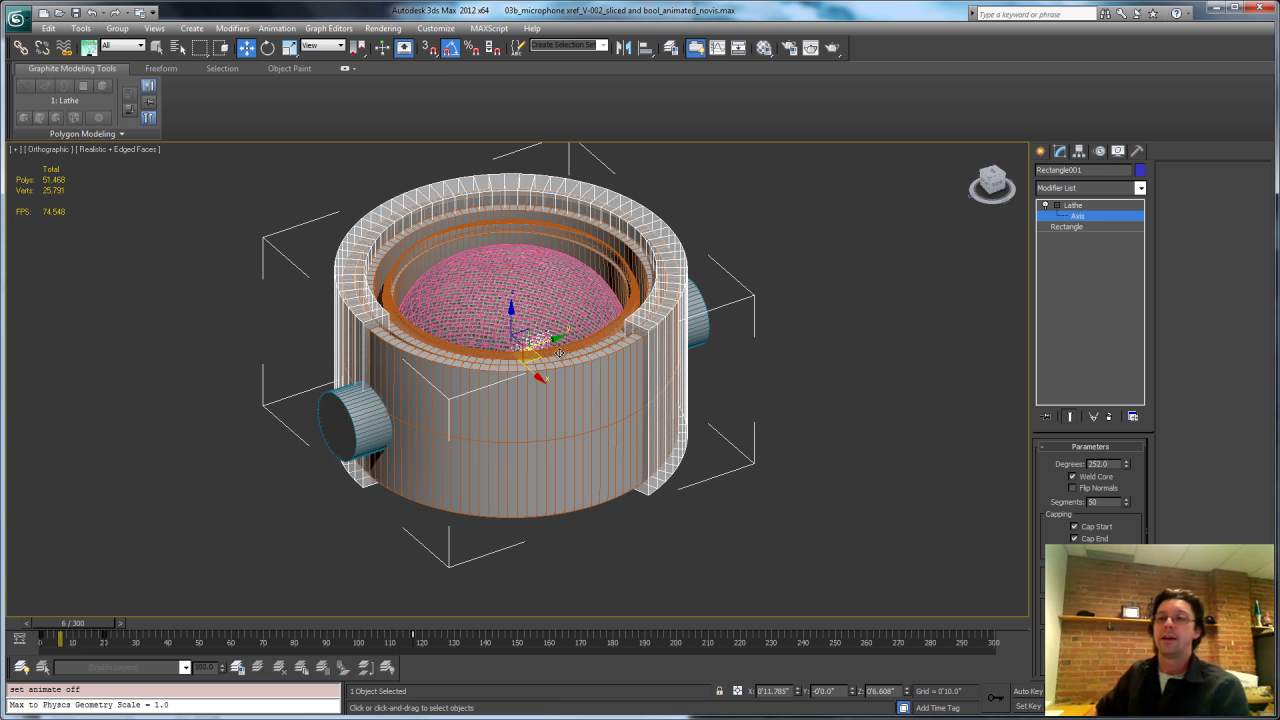
mouse_move(60, 623)
left_mouse_down()
mouse_move(82, 623)
mouse_move(56, 623)
left_mouse_up()
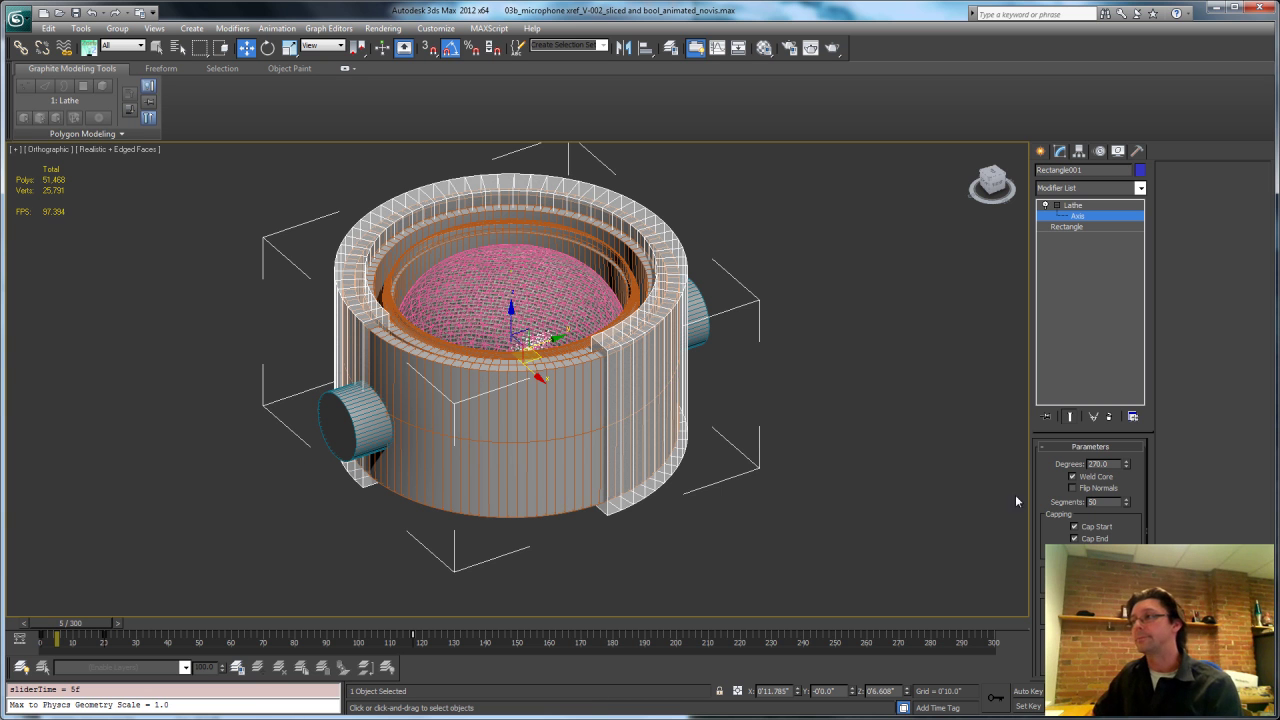
left_click(1063, 206)
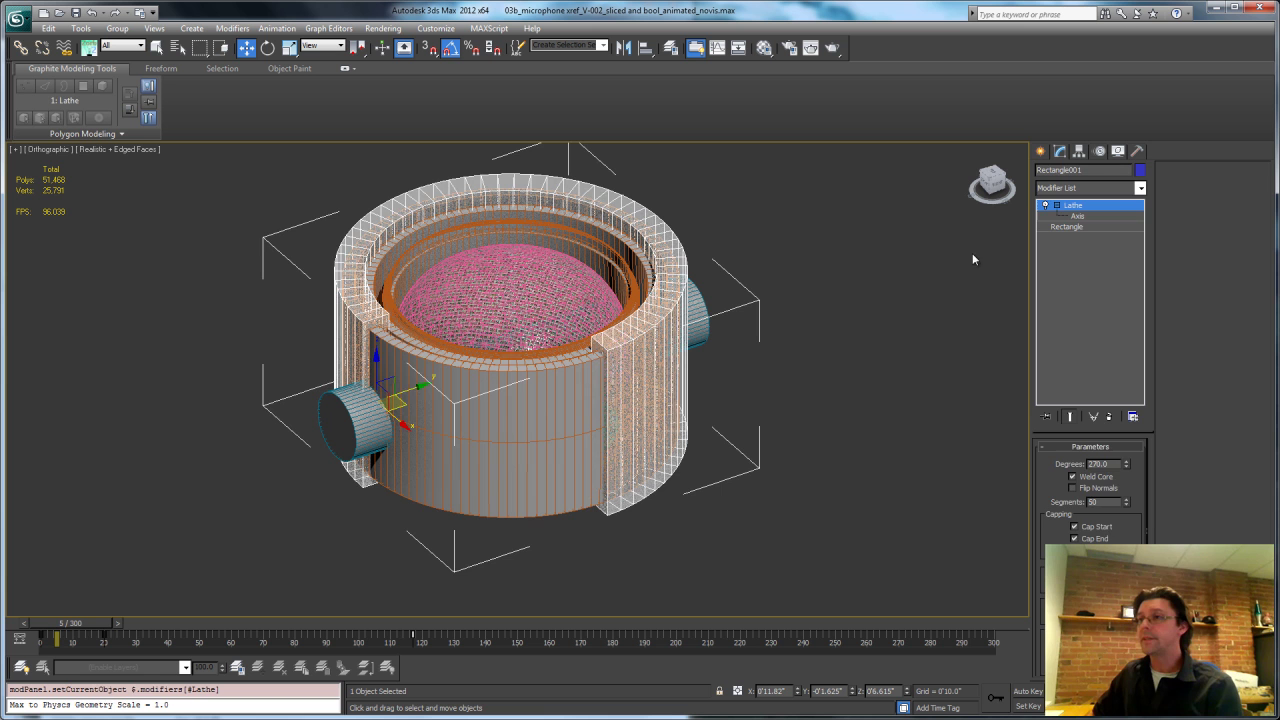
Add a Vol. Select modifier to mic cylinder03 and set its stack selection level to Face.
left_click(564, 399)
left_click(1140, 188)
scroll(1090, 370, "down", 10)
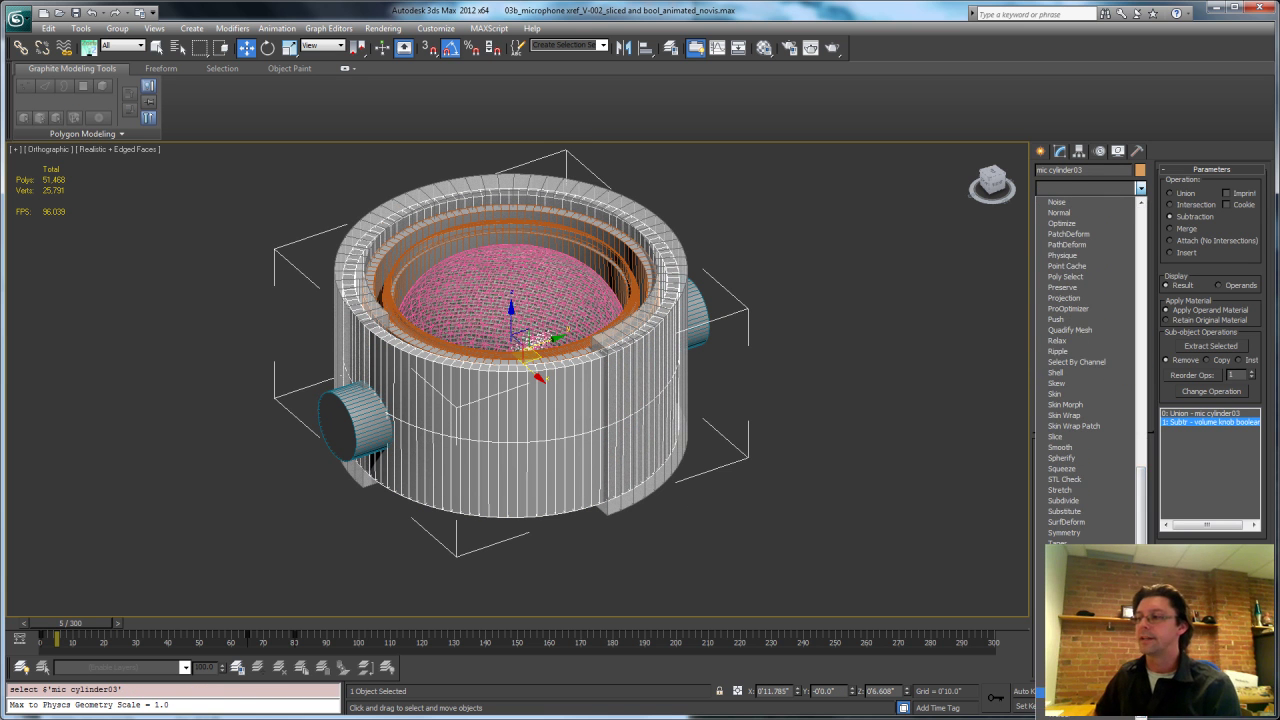
left_click(1075, 713)
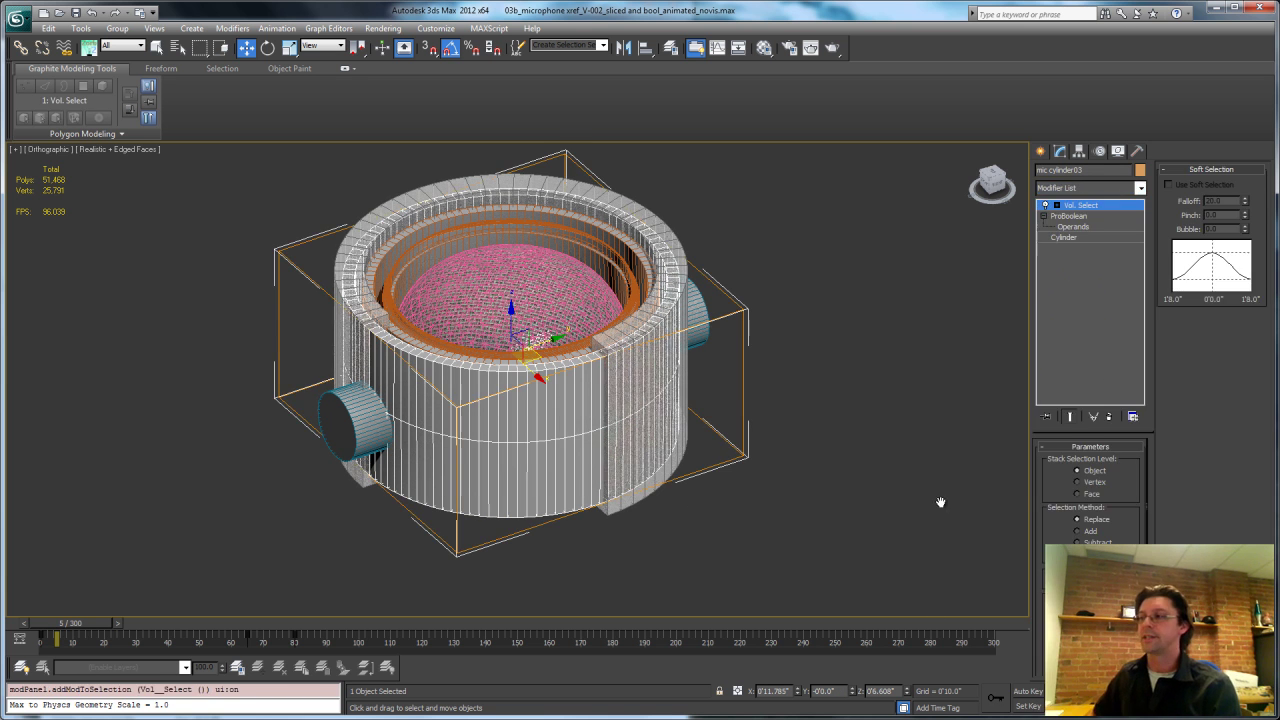
left_click(1077, 494)
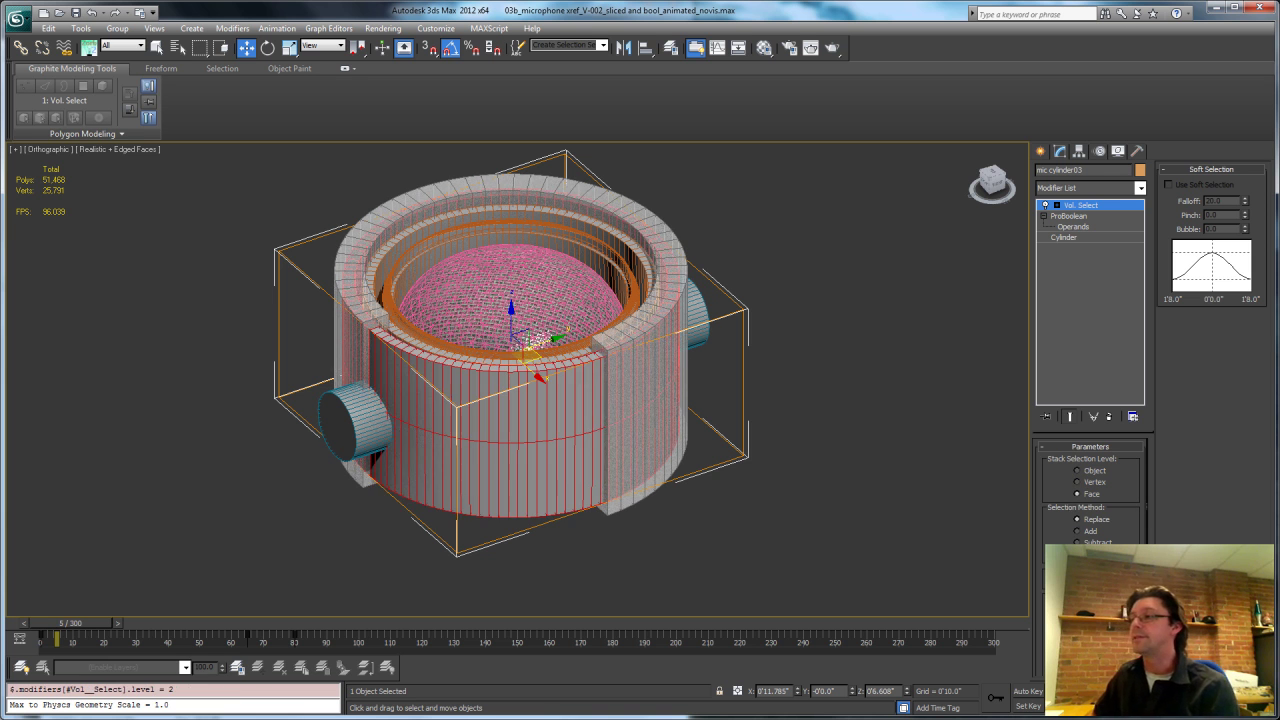
Make the Vol. Select modifier select by mesh object volume, using the lathed ring, and check the face selection at frame 3.
left_click(1077, 655)
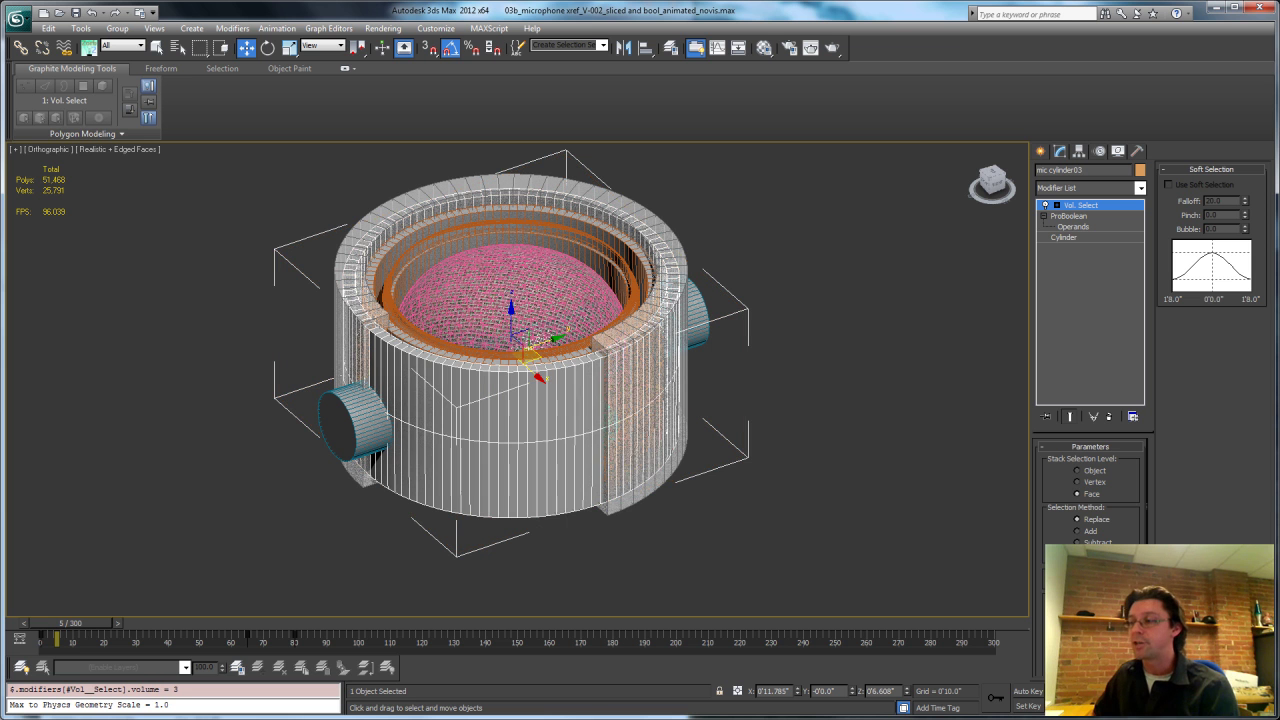
left_click(1094, 669)
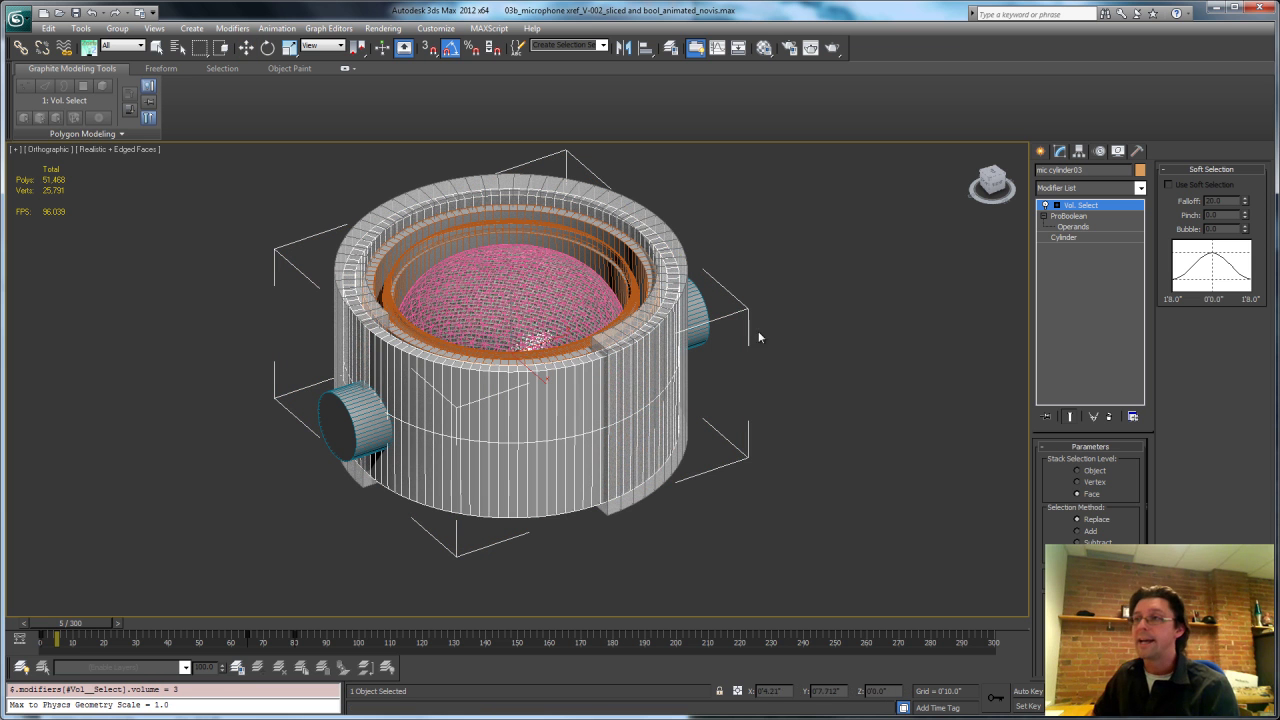
left_click(678, 240)
middle_click_drag(640, 424, 598, 426, "alt")
mouse_move(69, 620)
left_mouse_down()
mouse_move(100, 621)
mouse_move(52, 627)
left_mouse_up()
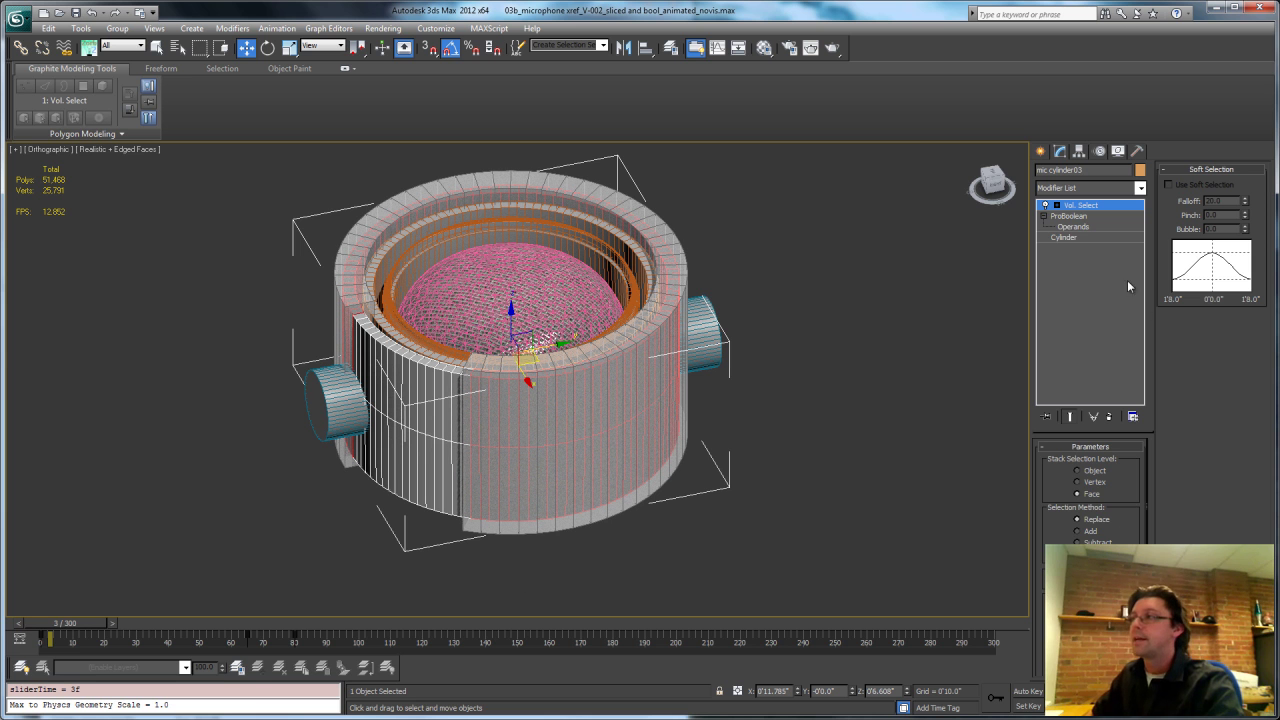
Add a DeleteMesh modifier above Vol. Select on mic cylinder03 and check the animated reveal through frame 16.
left_click(1140, 188)
scroll(1139, 398, "down", 2)
scroll(1139, 398, "down", 2)
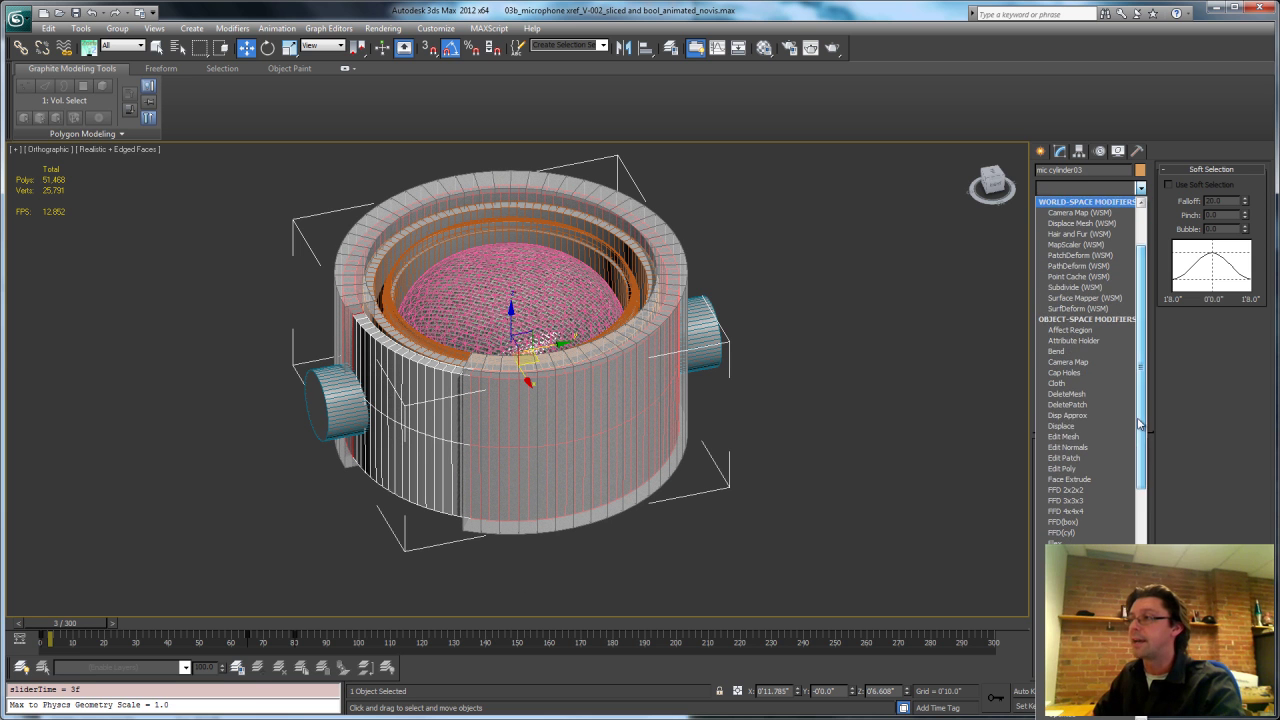
left_click(1080, 394)
left_click_drag(76, 626, 60, 647)
key("w")
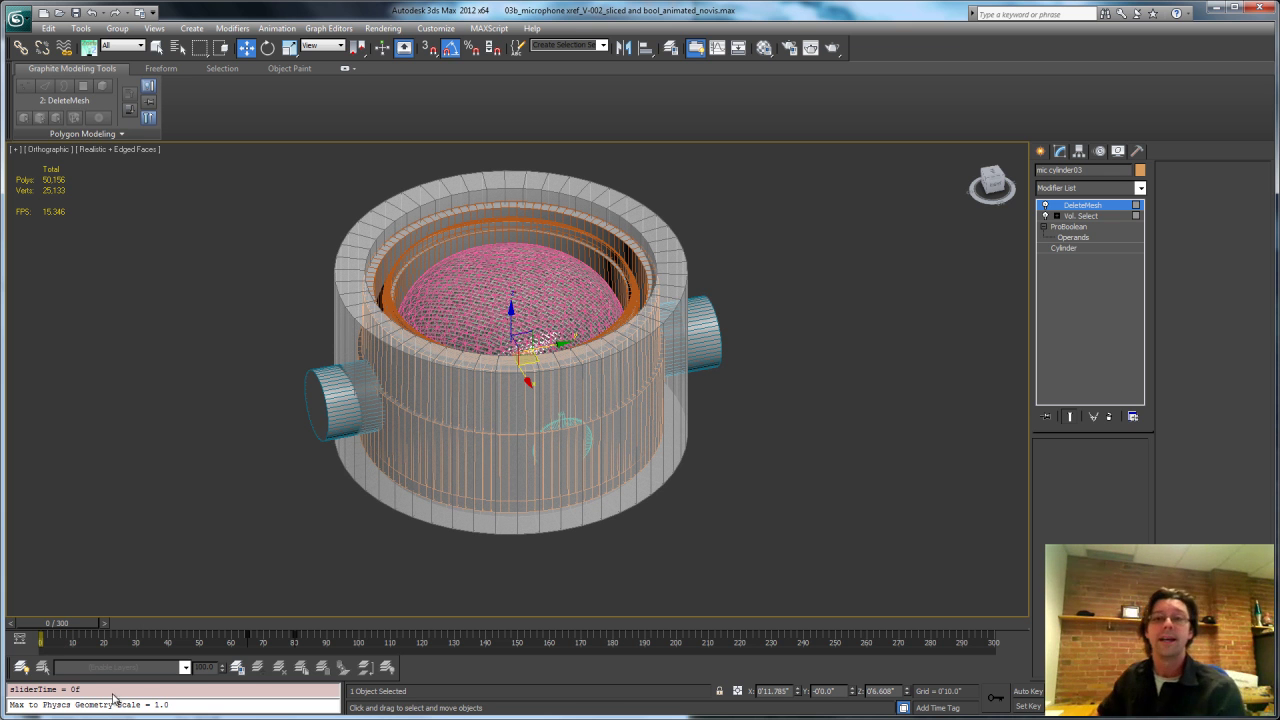
left_click_drag(79, 623, 99, 624)
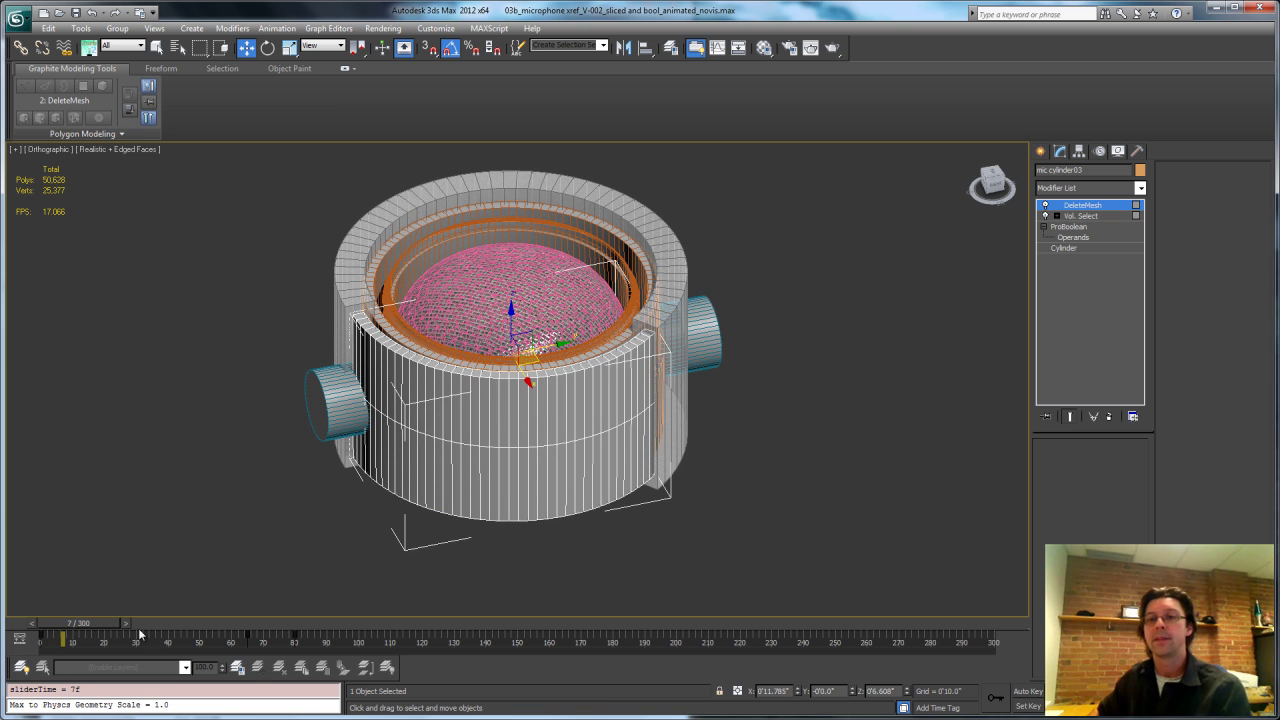
left_click_drag(102, 628, 132, 633)
key("w")
Add a Mesh Select modifier above DeleteMesh on mic cylinder03, followed by a Cap Holes modifier on top of it.
middle_click_drag(398, 277, 293, 332, "alt")
scroll(315, 308, "up", 5)
scroll(293, 332, "up", 1)
middle_click_drag(267, 288, 290, 228)
middle_click_drag(405, 349, 454, 439)
left_click(1140, 189)
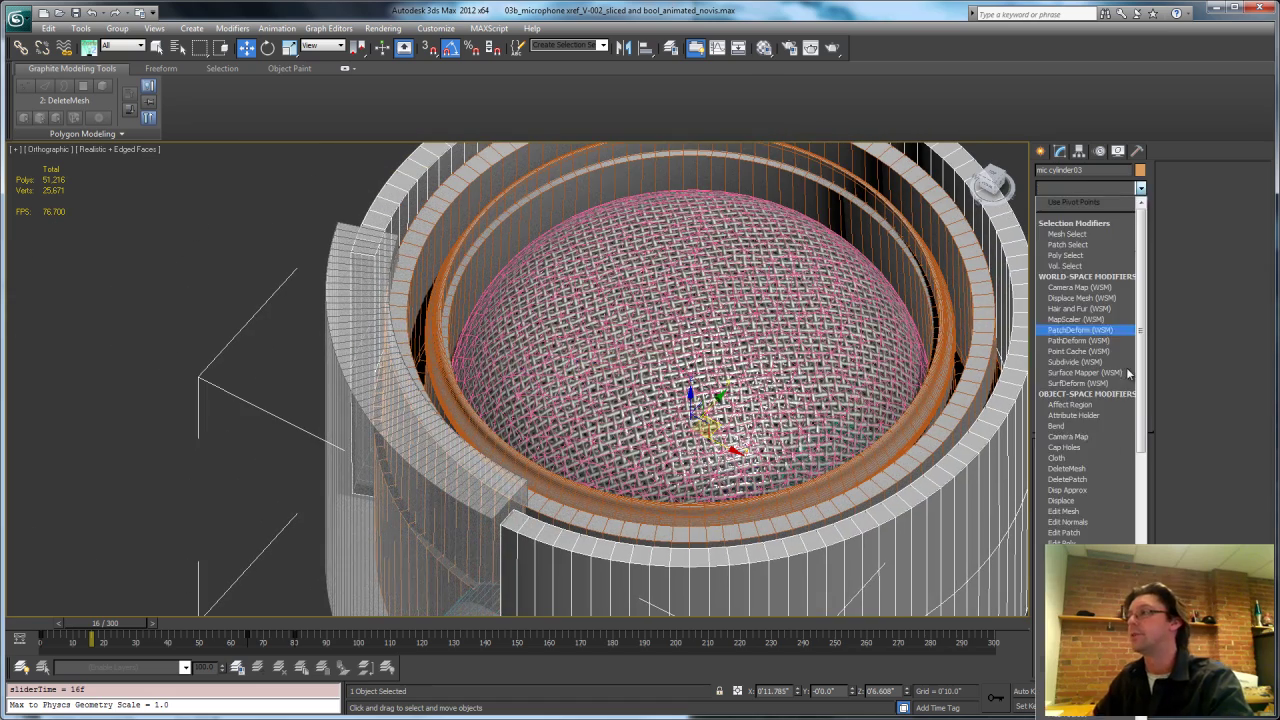
left_click_drag(1141, 410, 1141, 442)
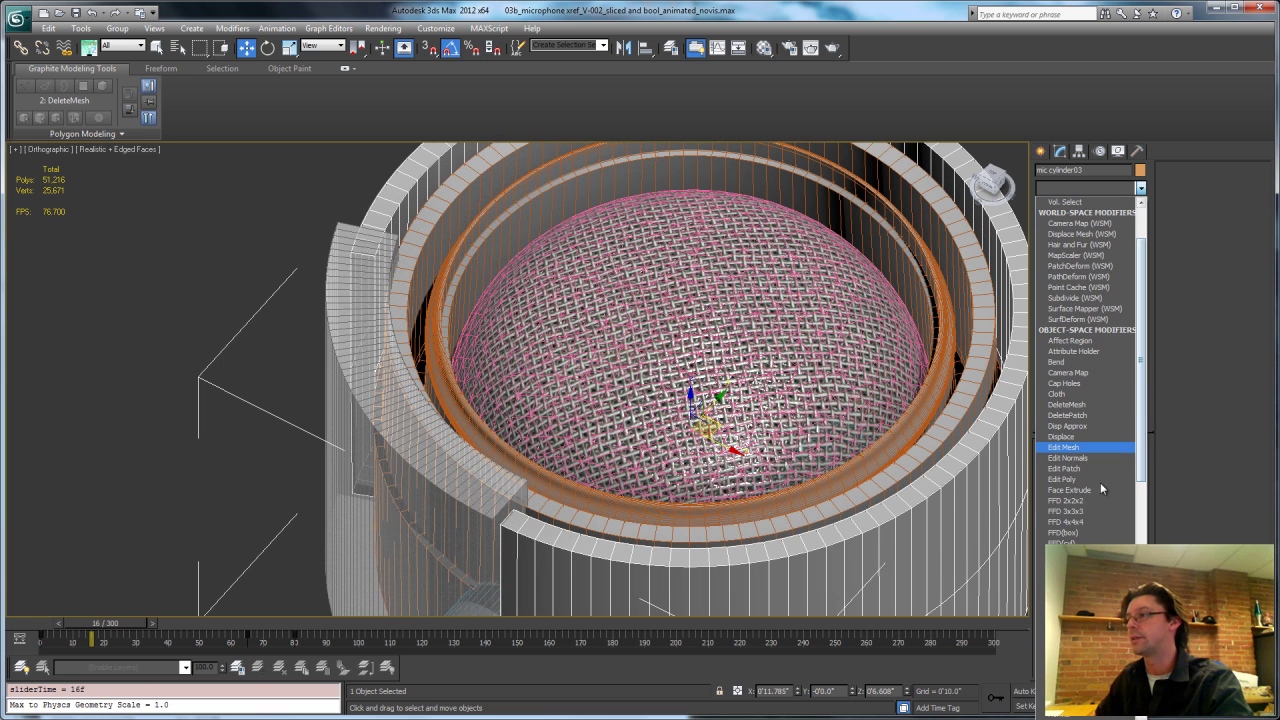
left_click(1068, 650)
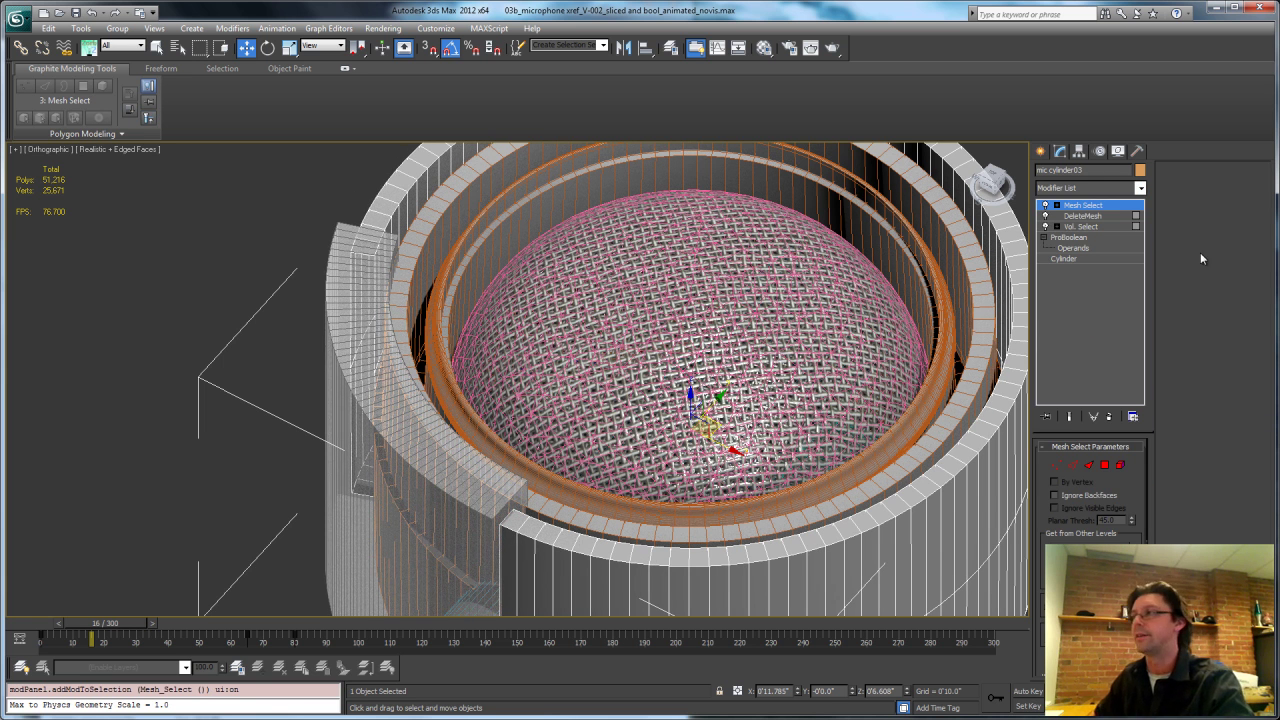
left_click(1140, 188)
left_click(1095, 448)
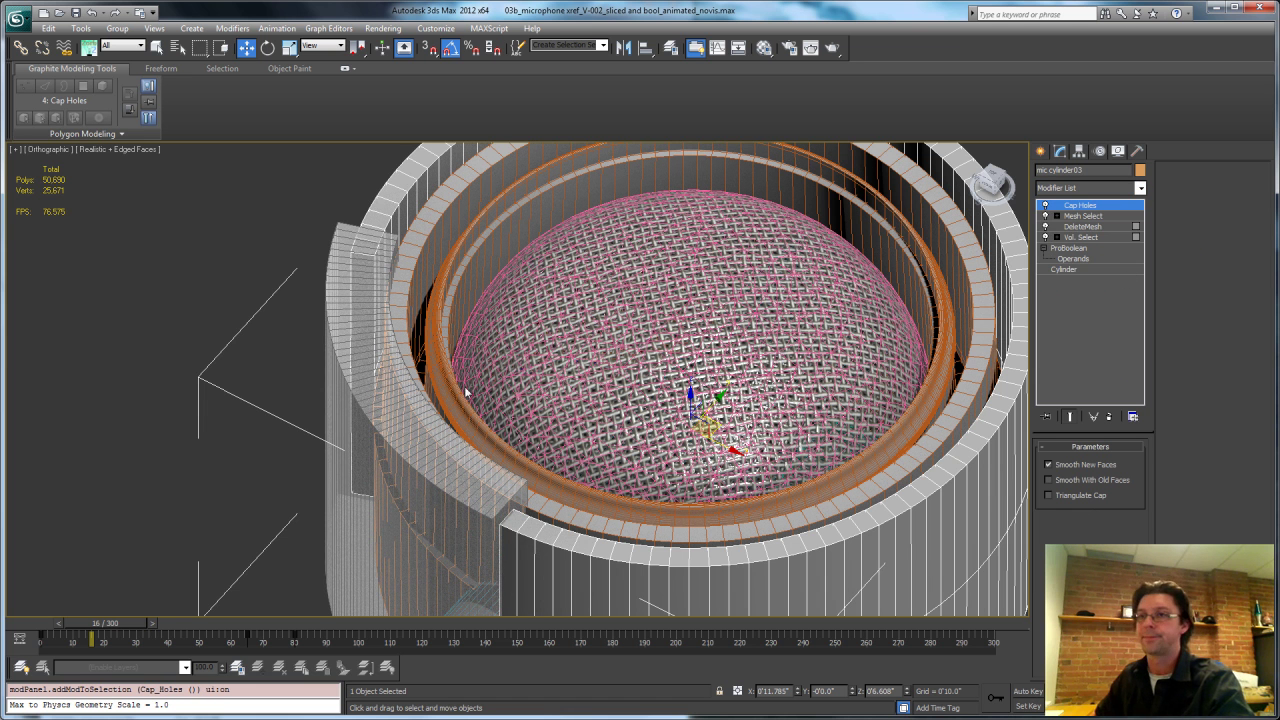
Hide the lathed ring Rectangle001 and scrub the timeline to check mic cylinder03's capped reveal.
right_click(332, 484)
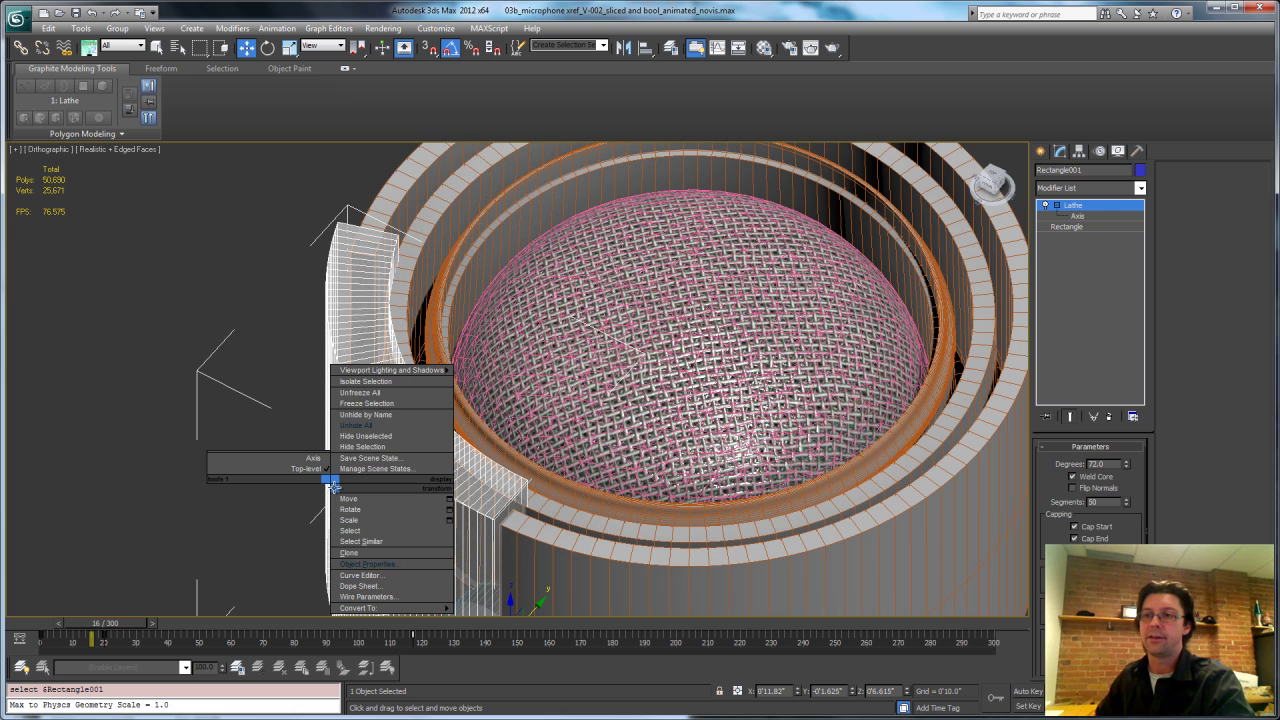
left_click(383, 446)
key("z")
scroll(576, 444, "down", 6)
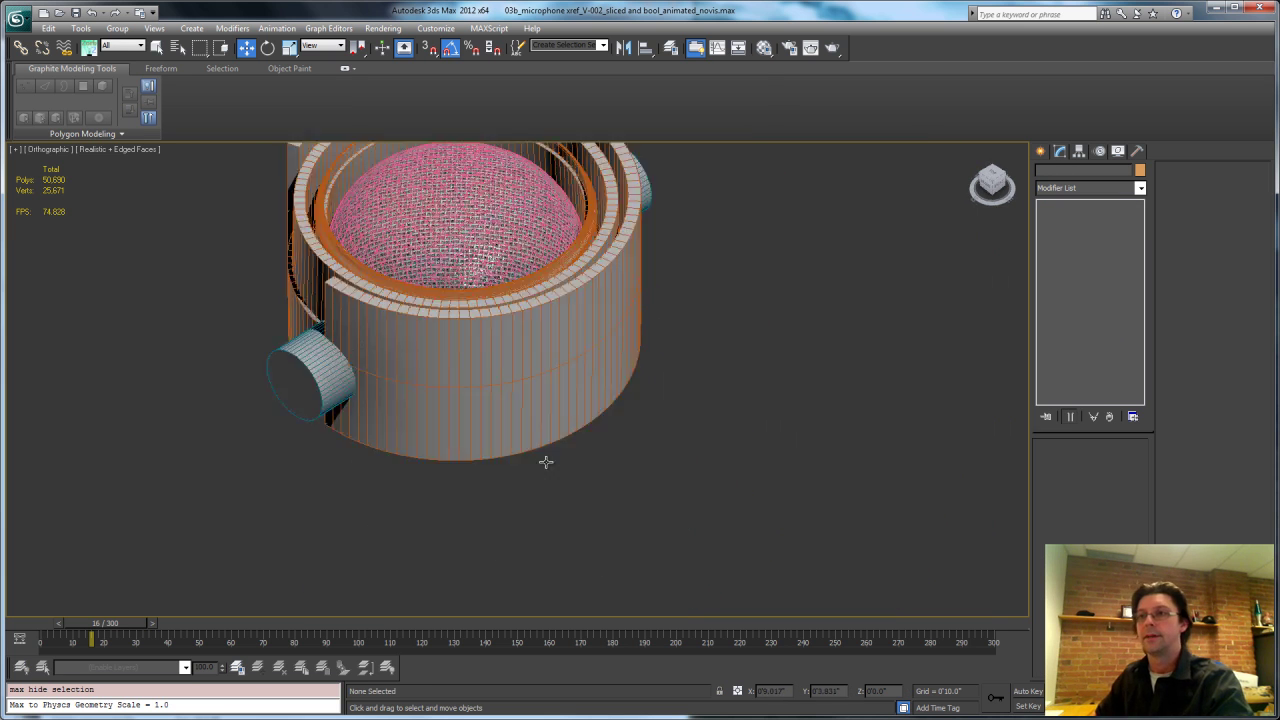
middle_click_drag(542, 454, 563, 563)
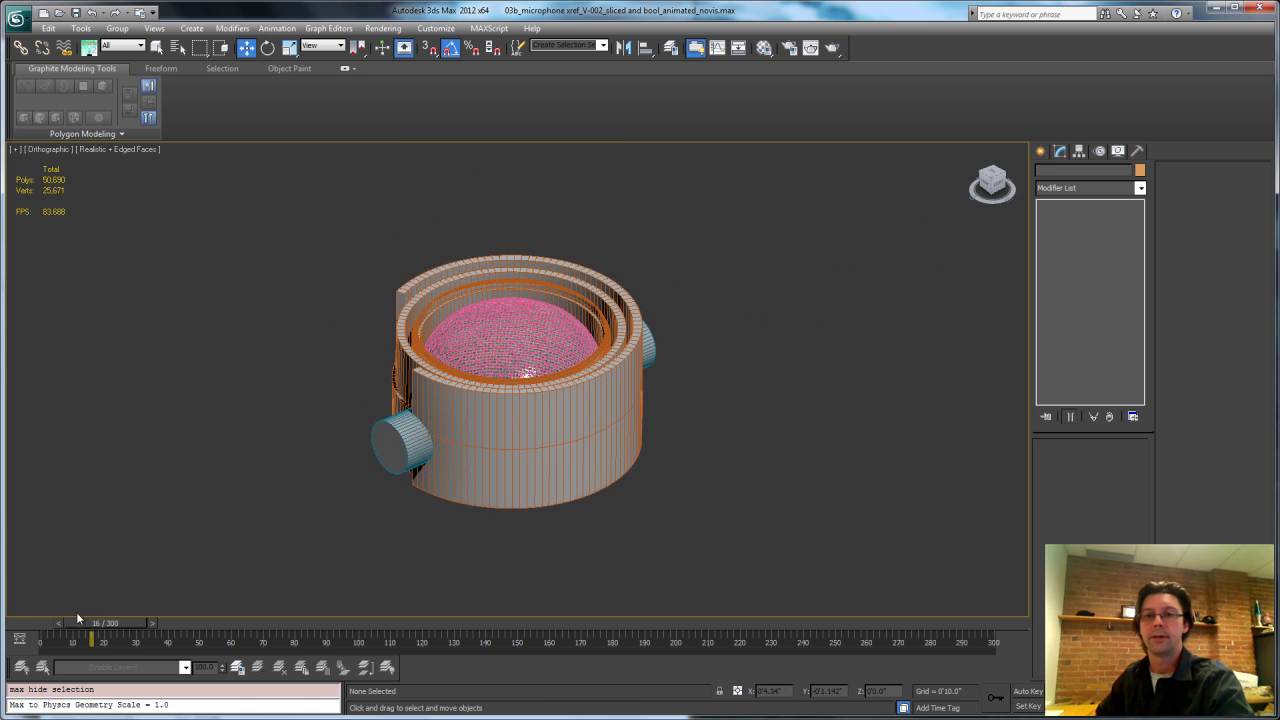
left_click(96, 643)
left_click_drag(96, 643, 200, 638)
key("Home")
key("w")
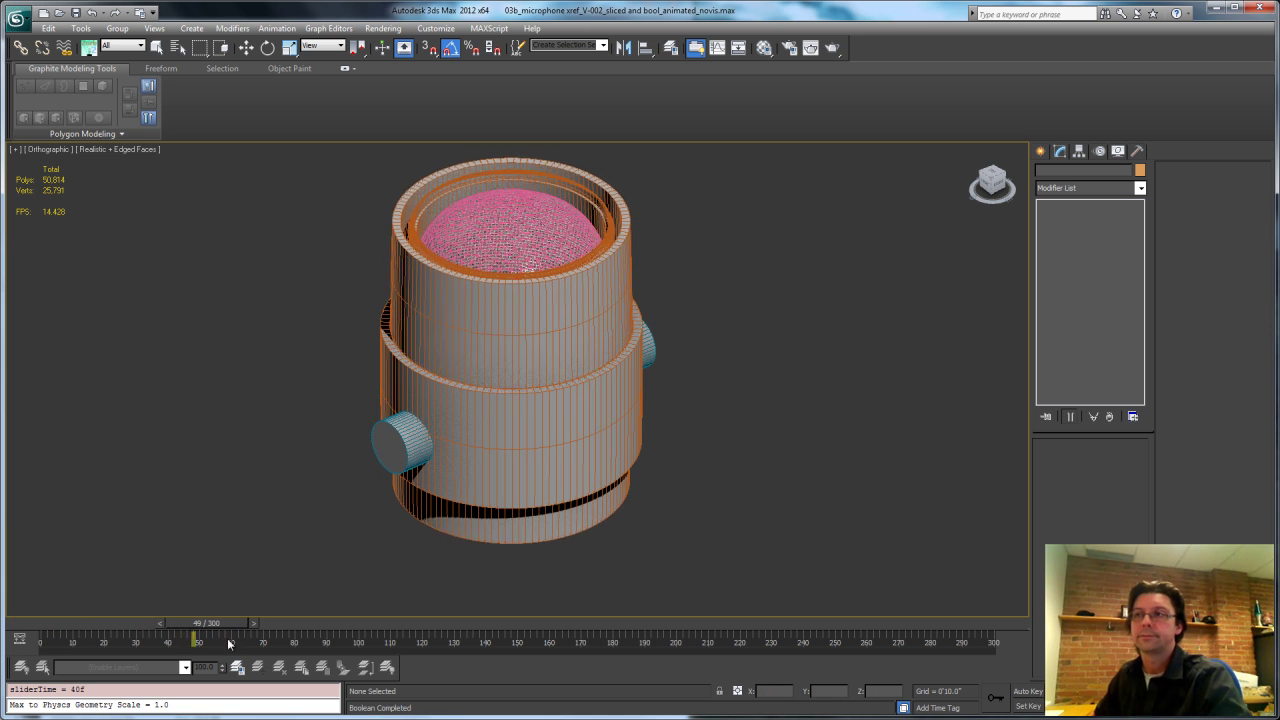
Select the four upper inner parts of the microphone, including mic cylinder 02 and the mesh grille.
left_click(552, 265)
middle_click_drag(492, 441, 520, 505)
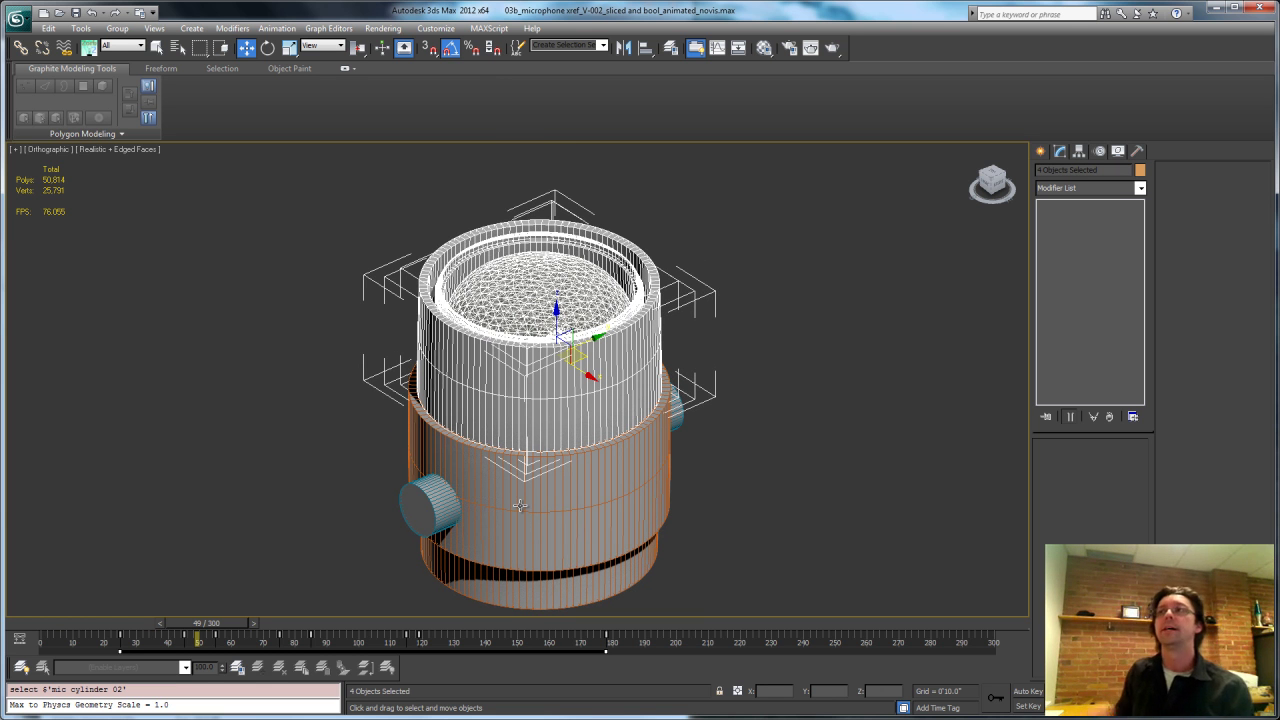
Try to add a visibility track to the selected parts in the Curve Editor.
left_click(718, 48)
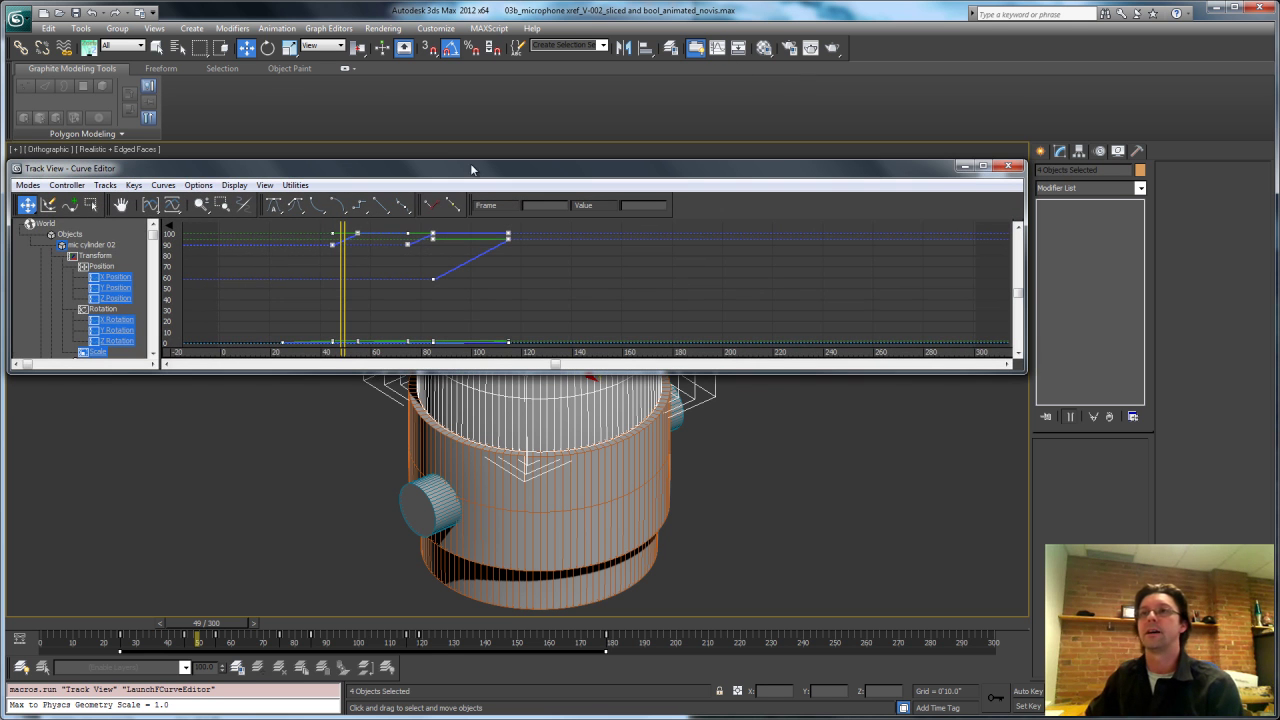
left_click(105, 185)
mouse_move(120, 219)
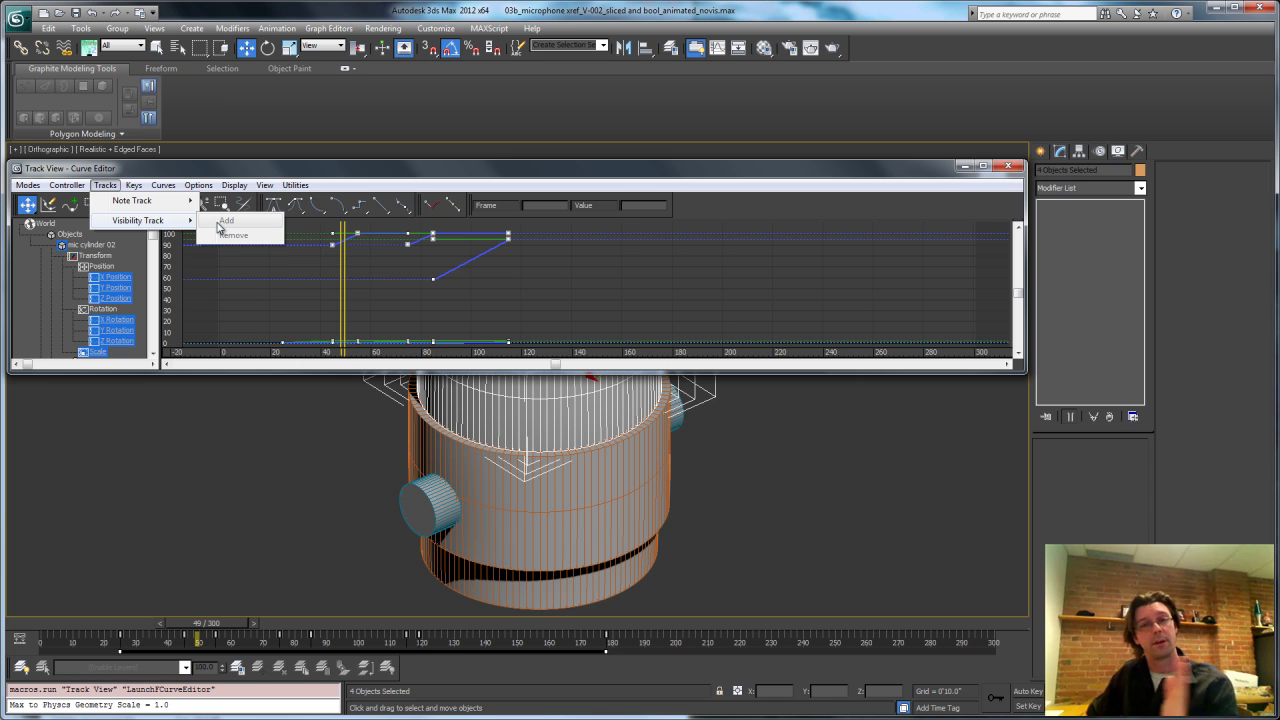
mouse_move(295, 185)
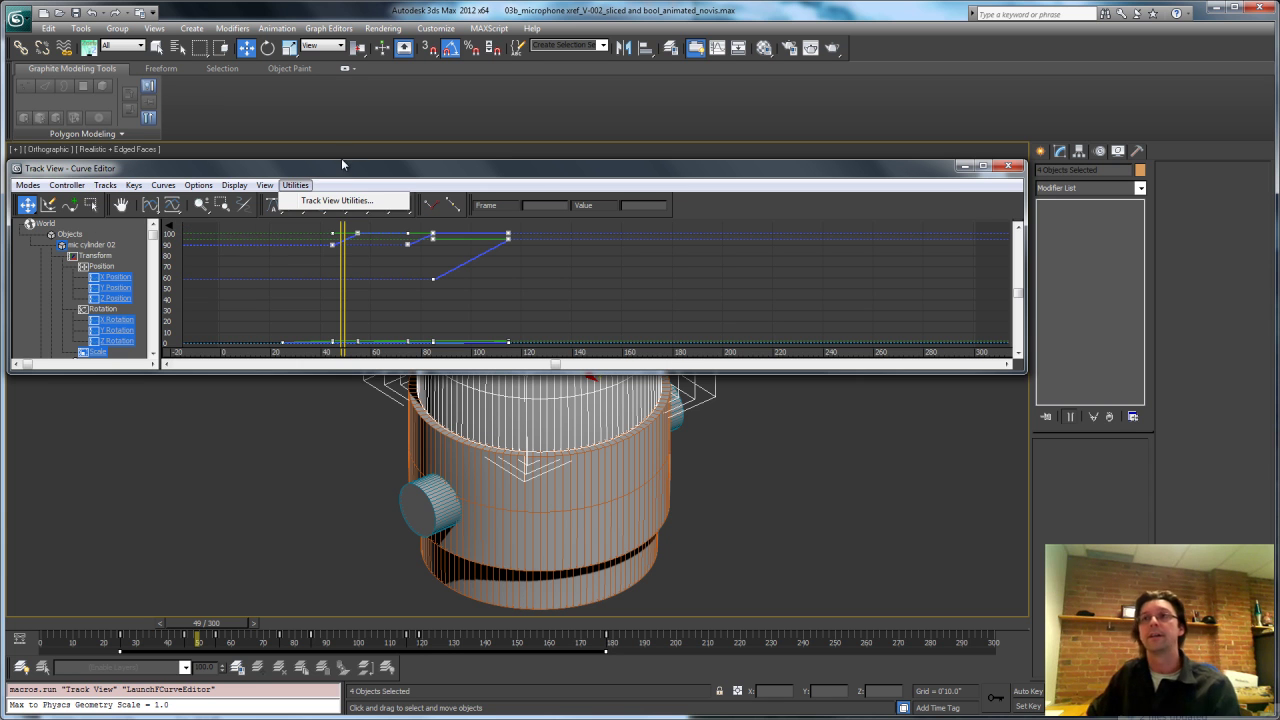
left_click(1010, 166)
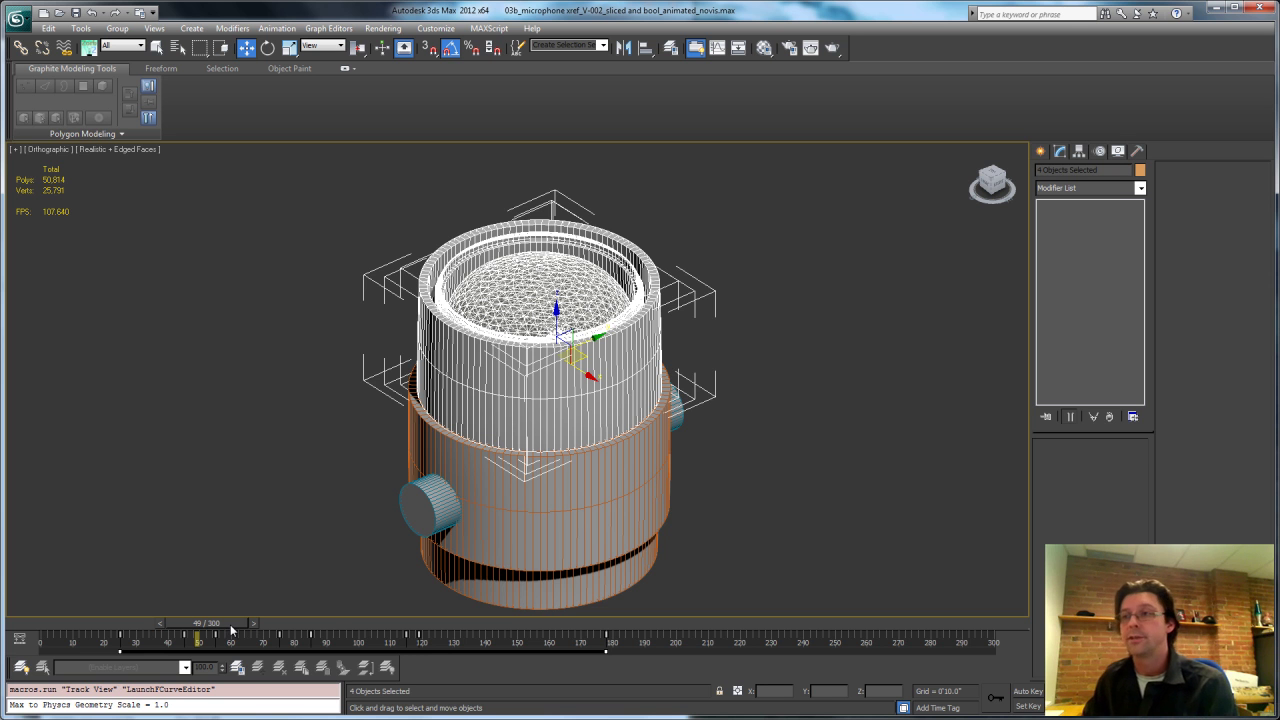
With automatic keying on at frame 0, set the visibility of the four selected upper parts to 0.0 in their object properties.
left_click_drag(231, 630, 160, 642)
key("Home")
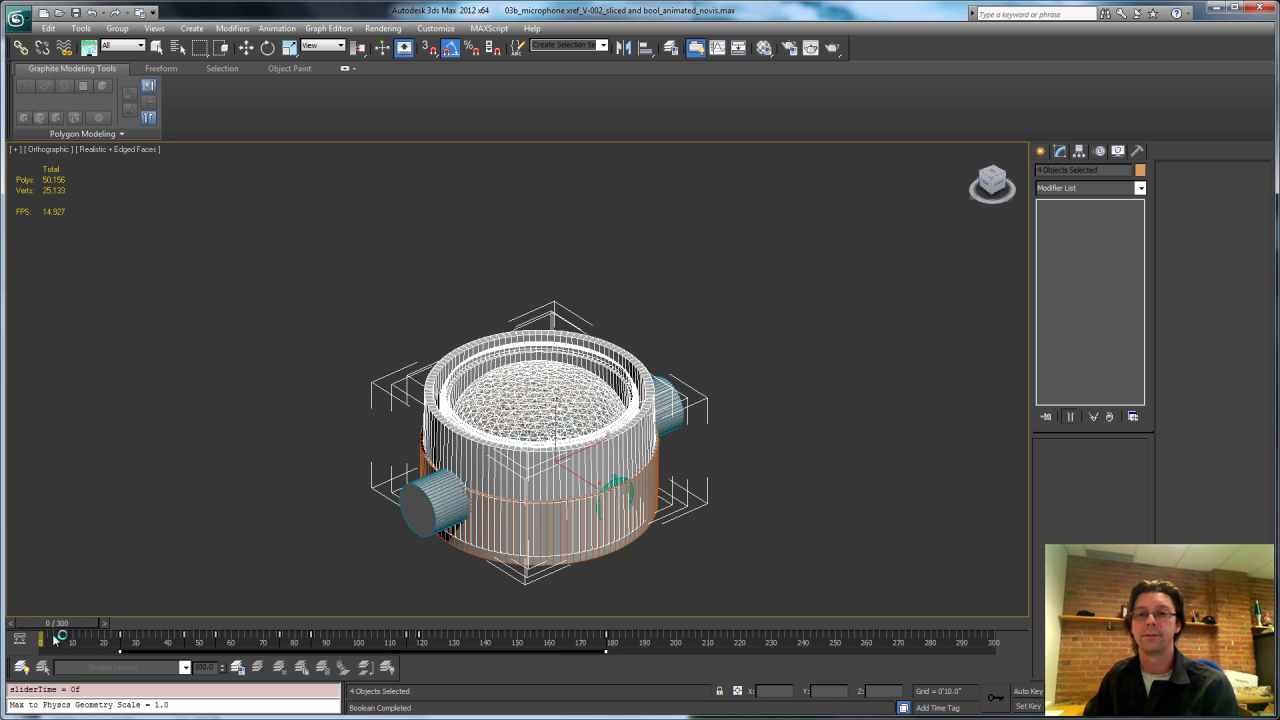
key("w")
right_click(538, 455)
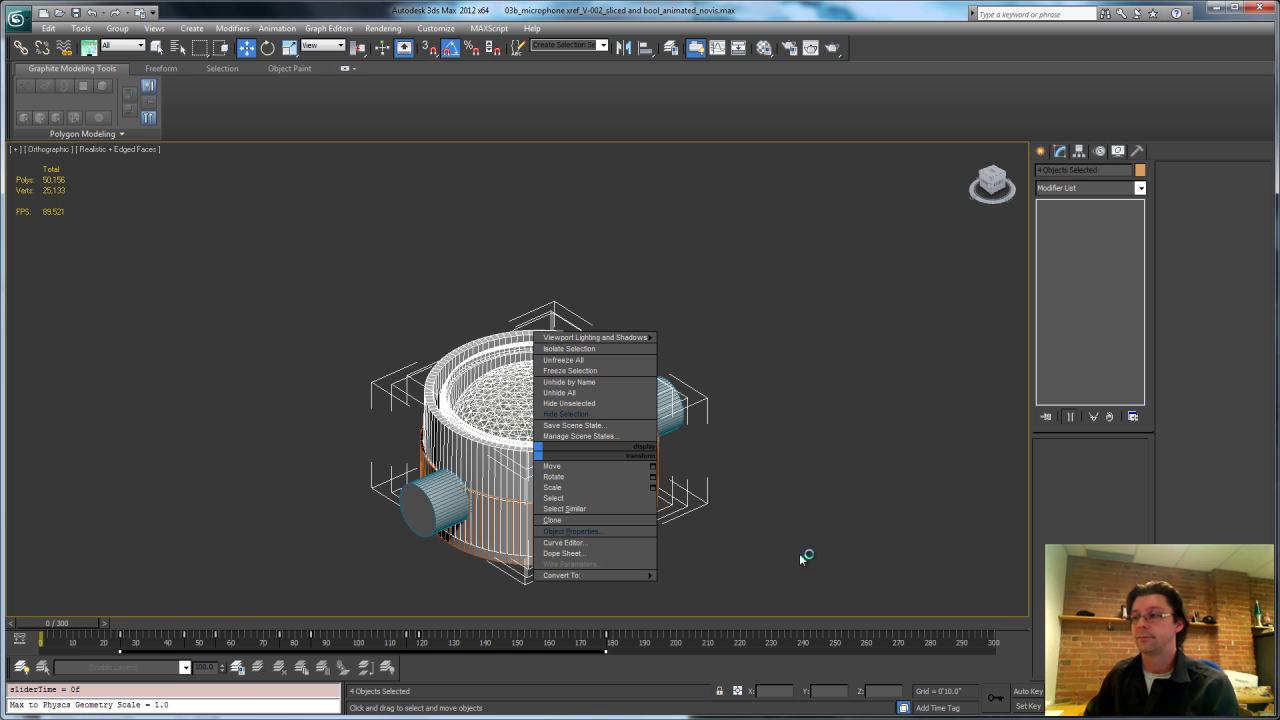
left_click(1028, 691)
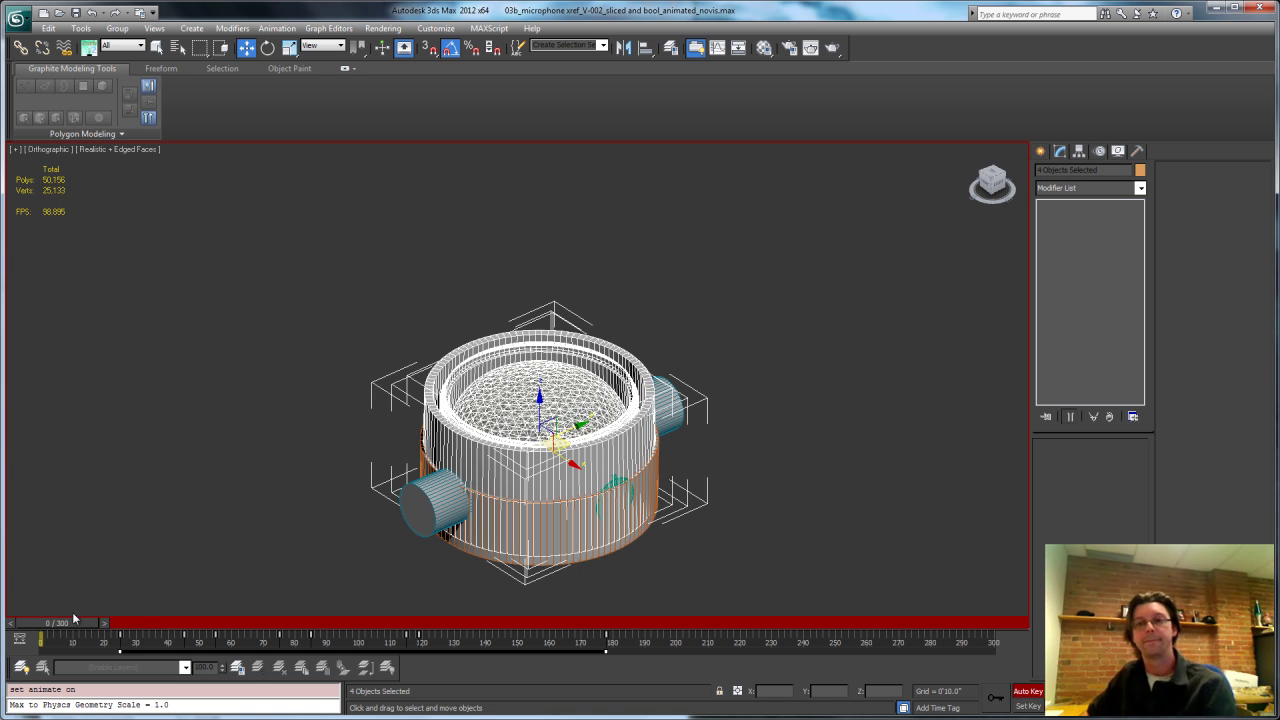
right_click(513, 478)
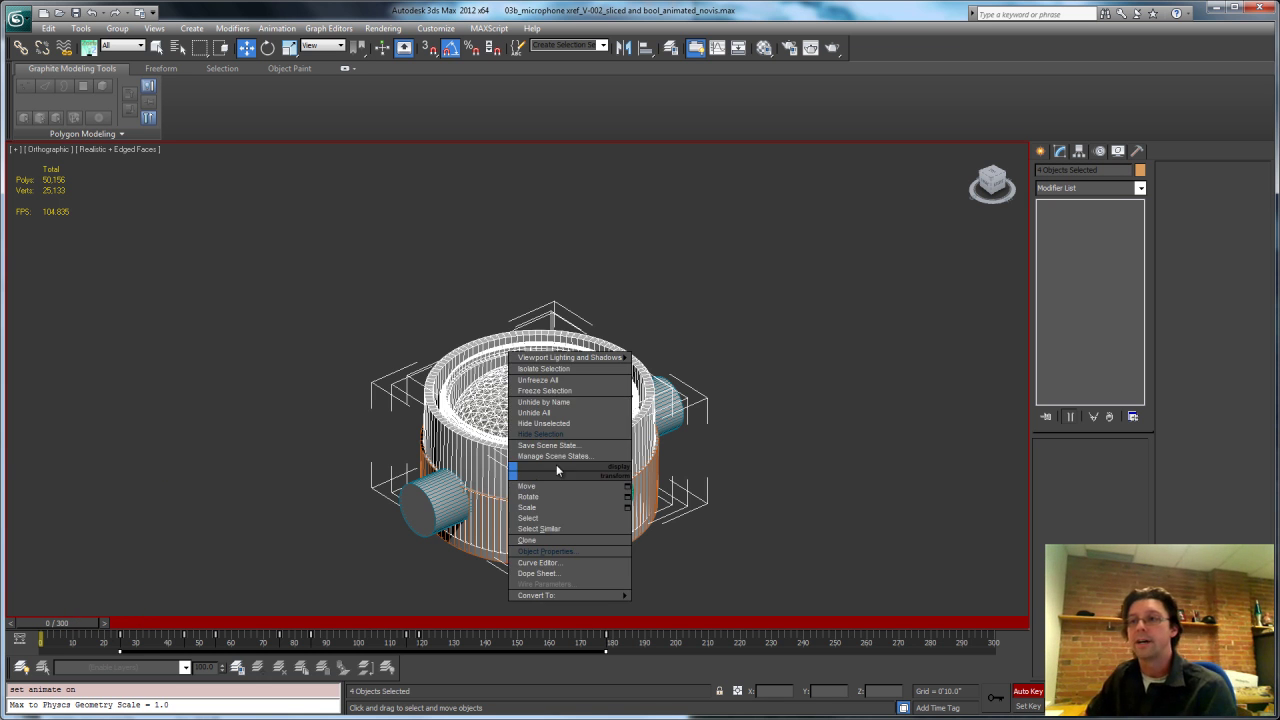
left_click(545, 551)
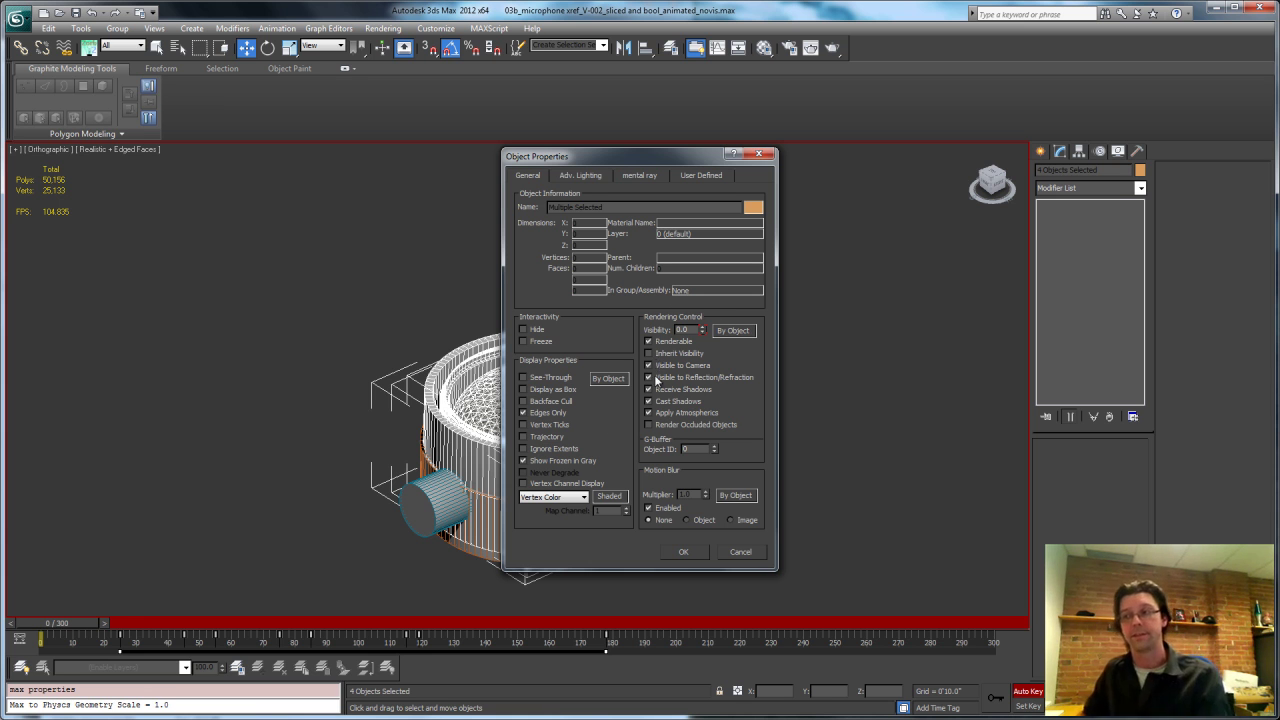
left_click(683, 552)
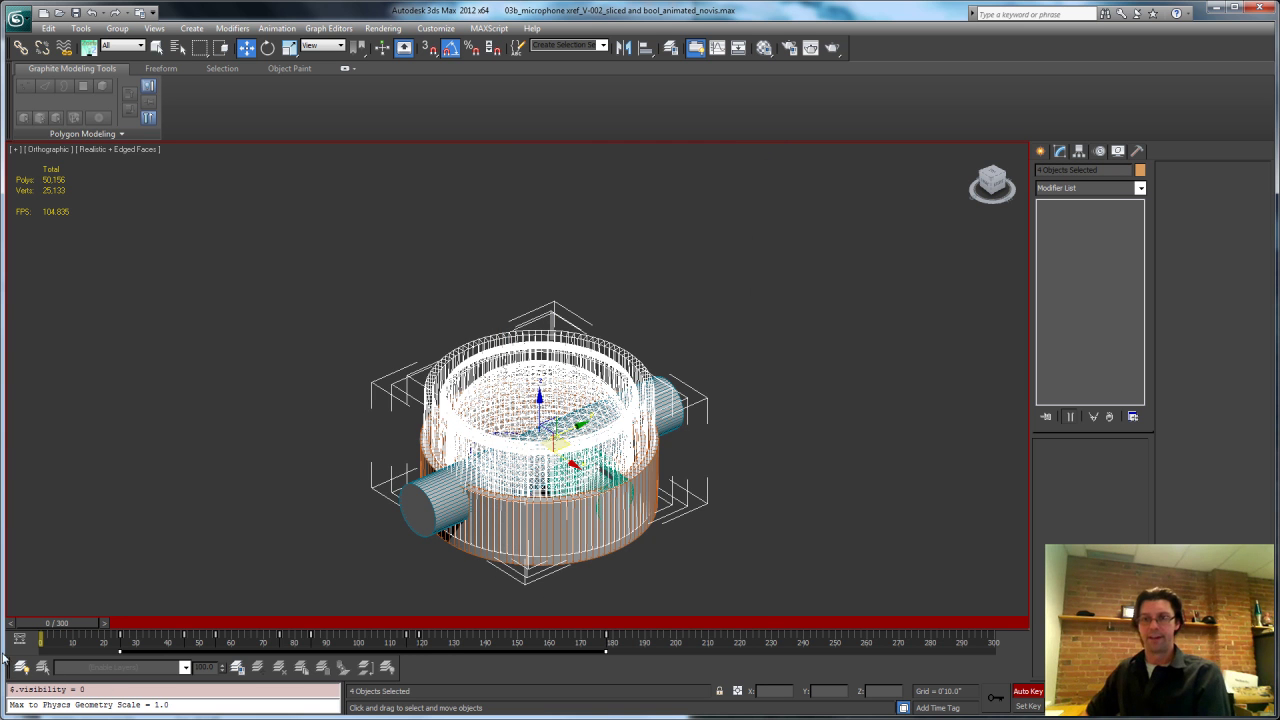
At frame 25, set the visibility of the four upper parts to 1.0 in their object properties.
left_click_drag(65, 622, 136, 634)
key("w")
right_click(607, 379)
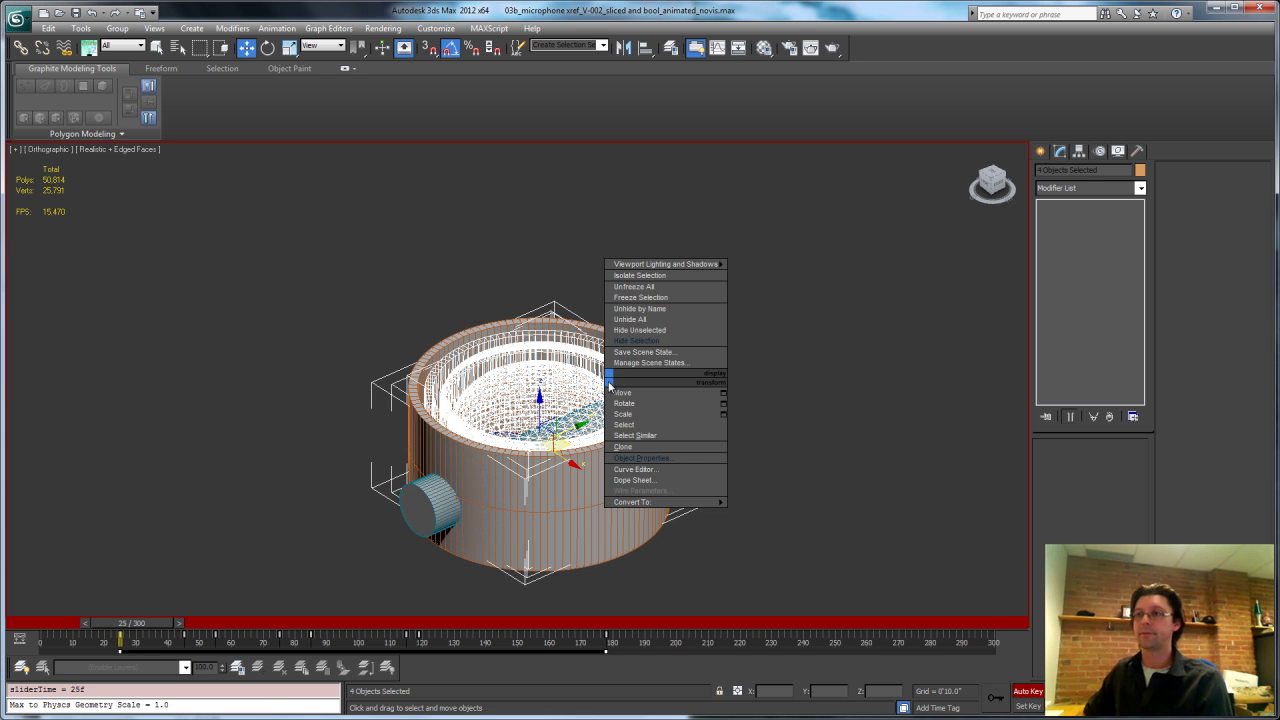
left_click(669, 458)
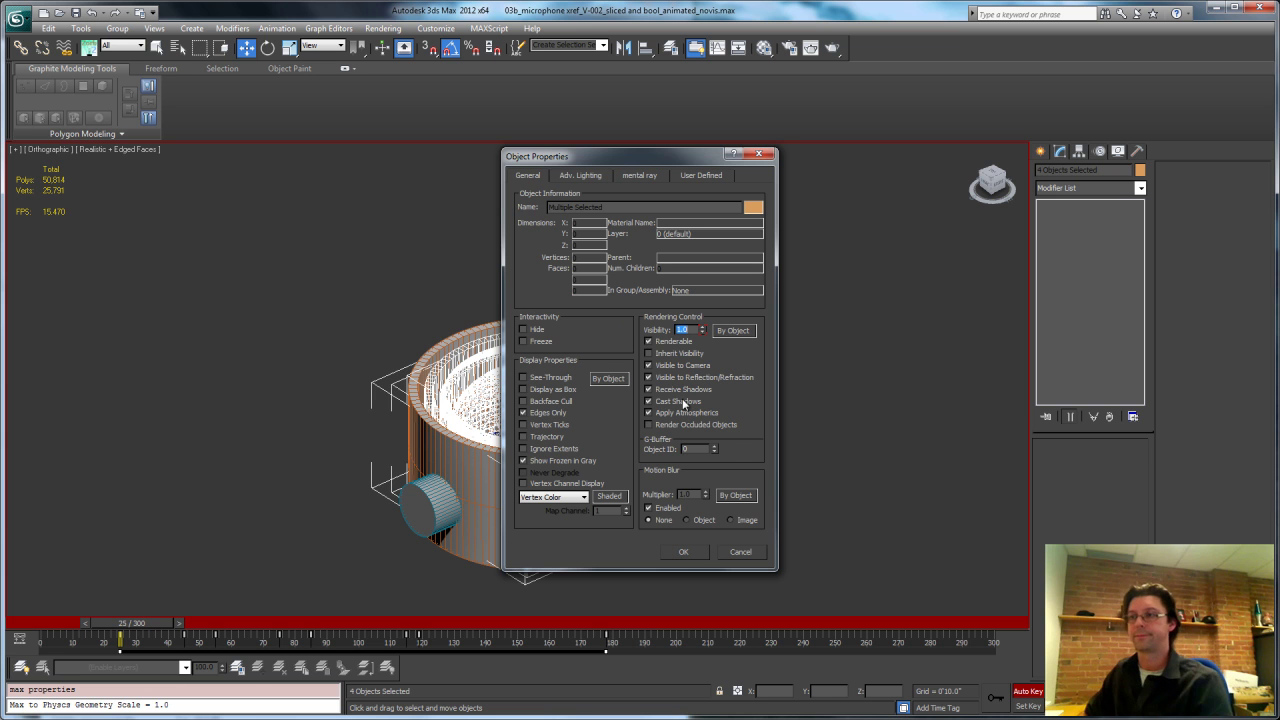
left_click(687, 548)
Select the three lower microphone parts, including mic cylinder05, and set their visibility to 0.0 at frame 0 in their object properties.
left_click_drag(42, 625, 252, 627)
key("w")
middle_click_drag(591, 443, 590, 300, "alt")
left_click(556, 487)
middle_click_drag(616, 459, 546, 462, "alt")
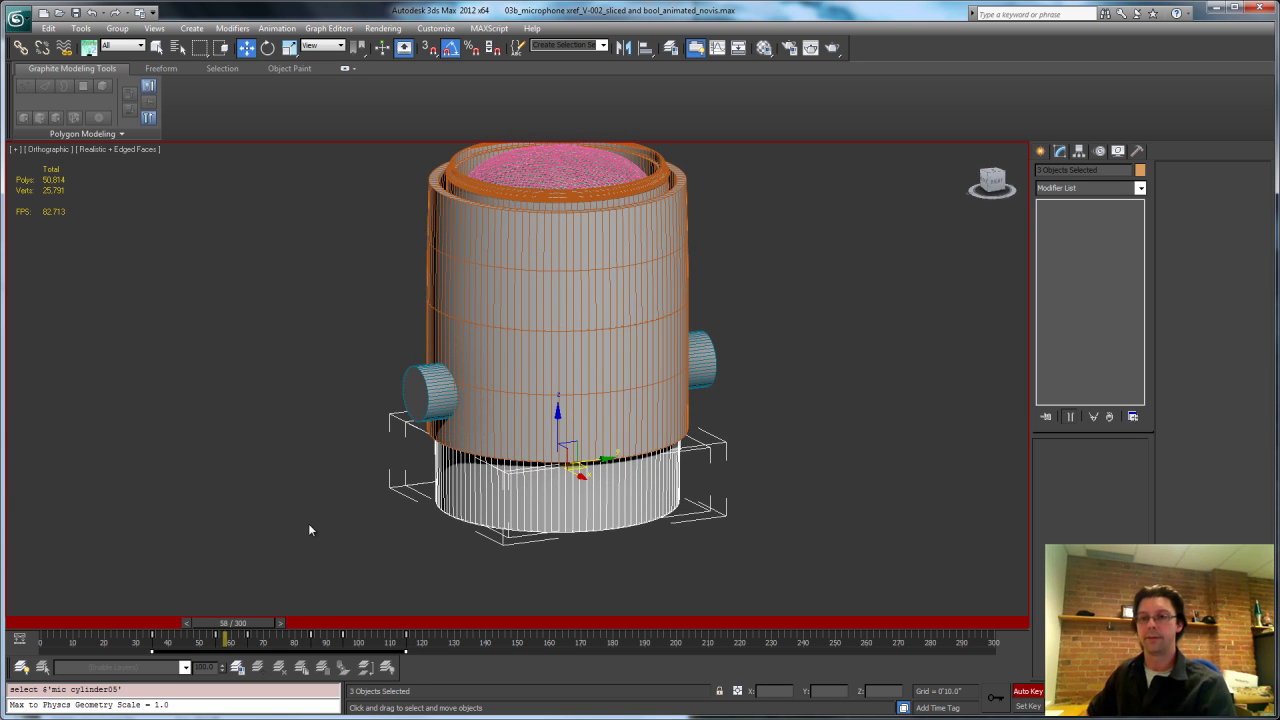
left_click_drag(250, 625, 20, 628)
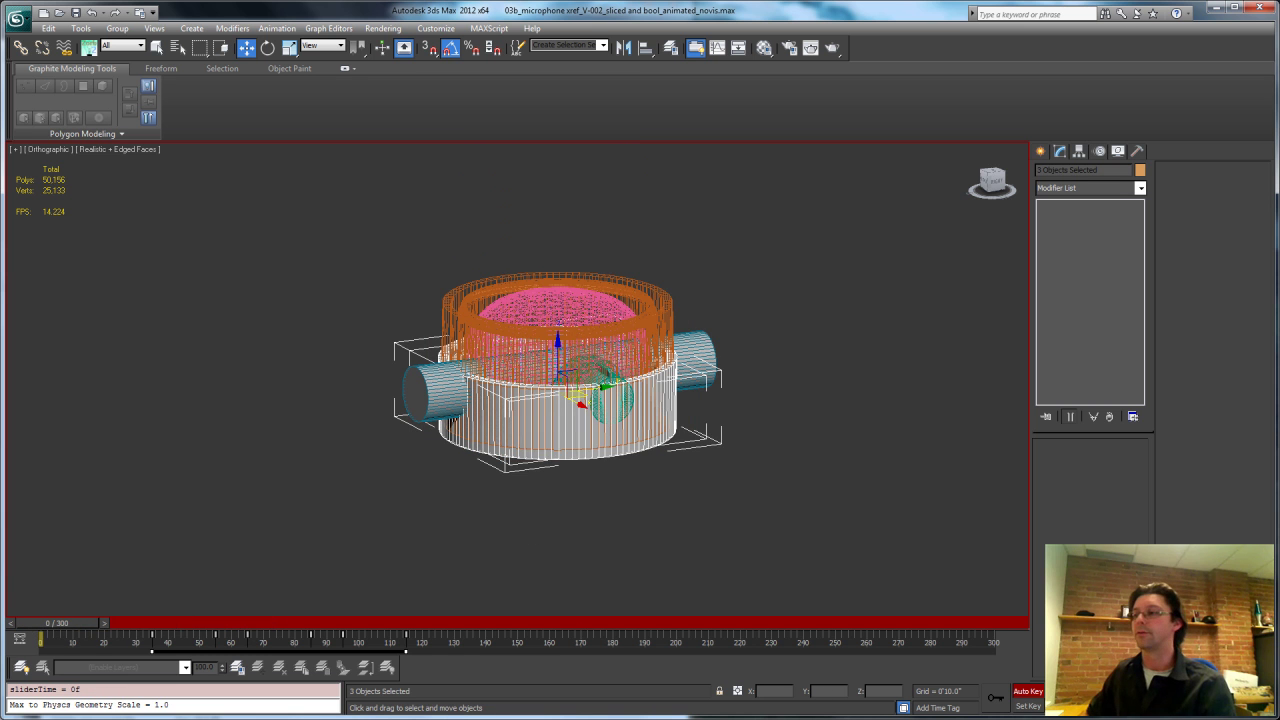
right_click(524, 411)
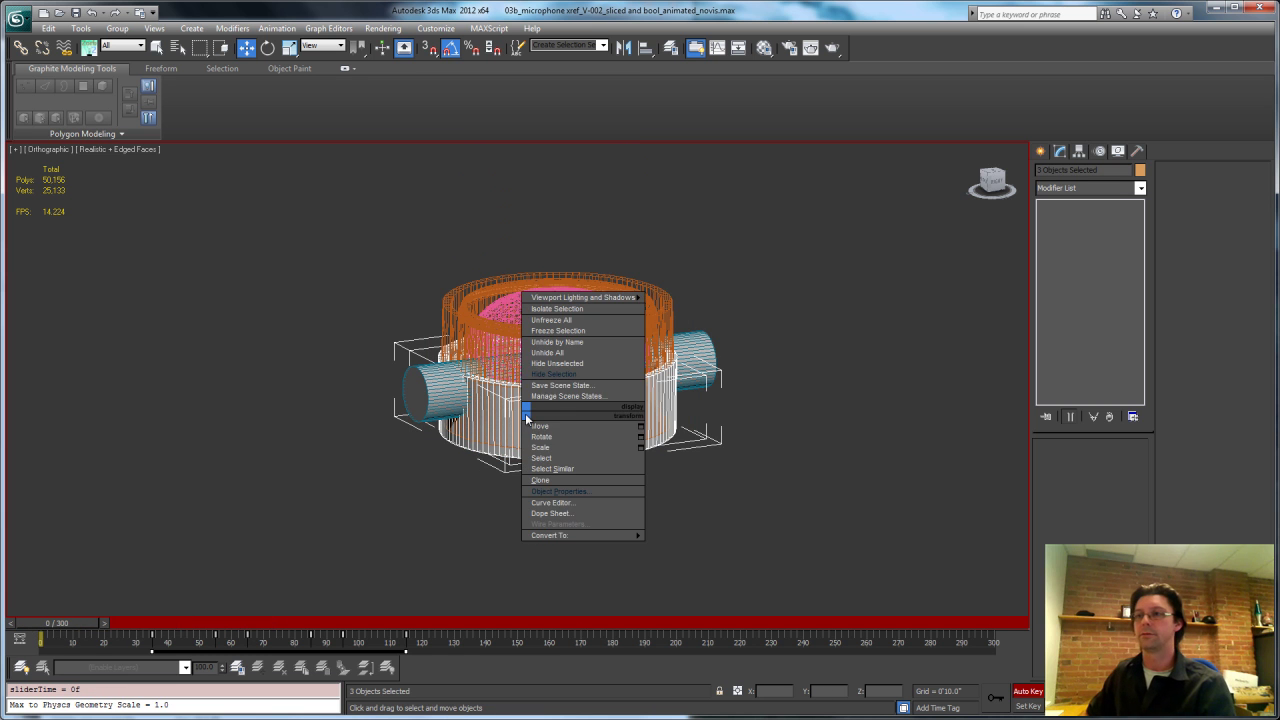
left_click(590, 483)
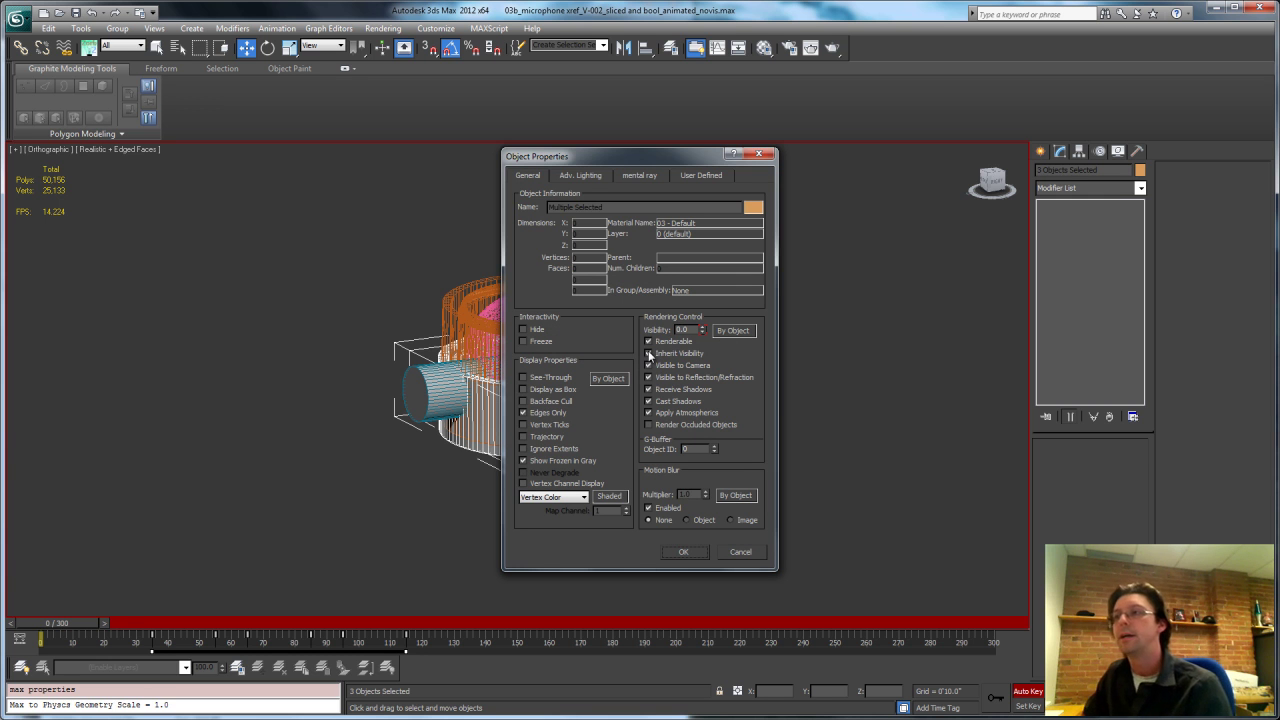
left_click(685, 552)
Set the visibility of the three lower parts to 1 at frame 25 in their object properties.
left_click_drag(52, 626, 126, 640)
key("w")
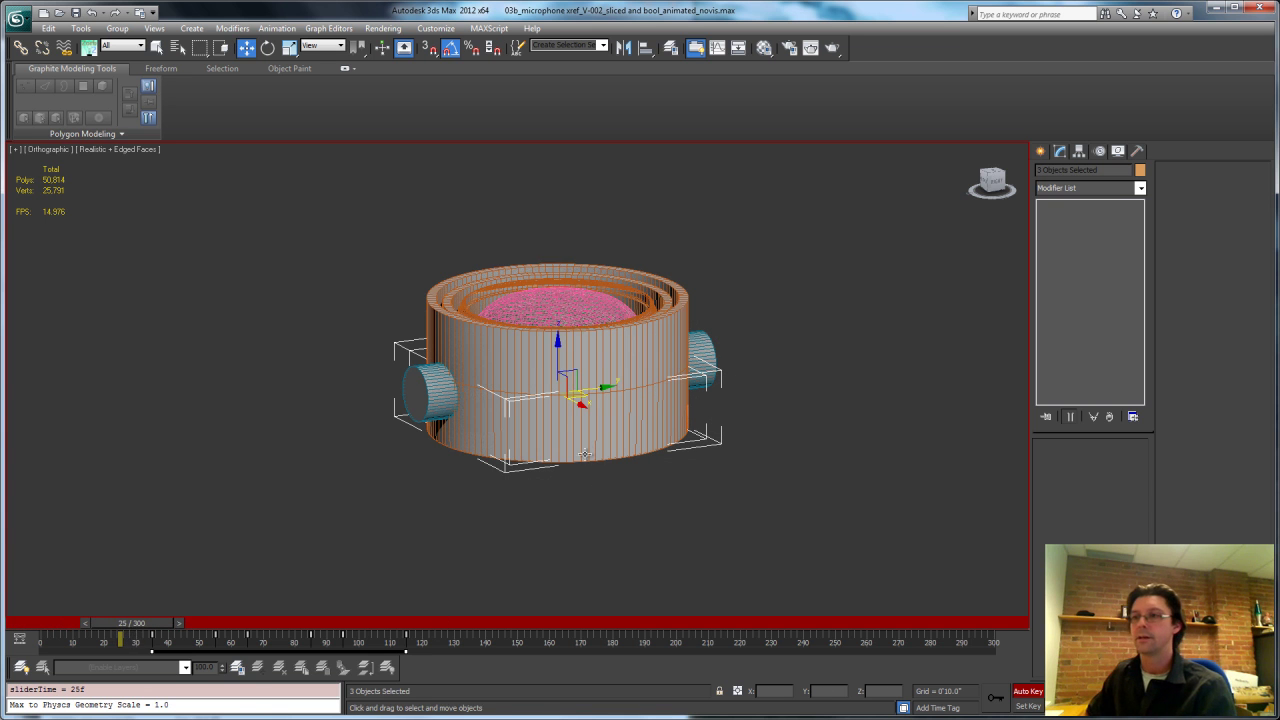
right_click(585, 455)
left_click(632, 526)
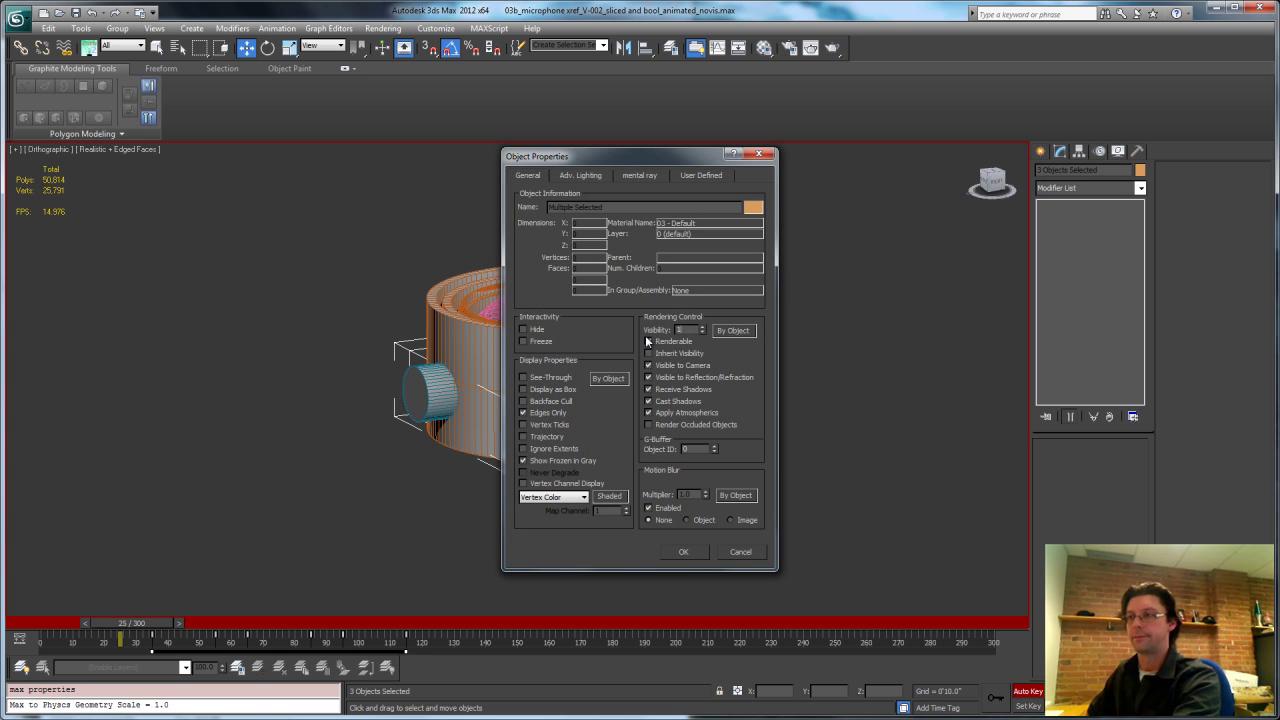
left_click(684, 551)
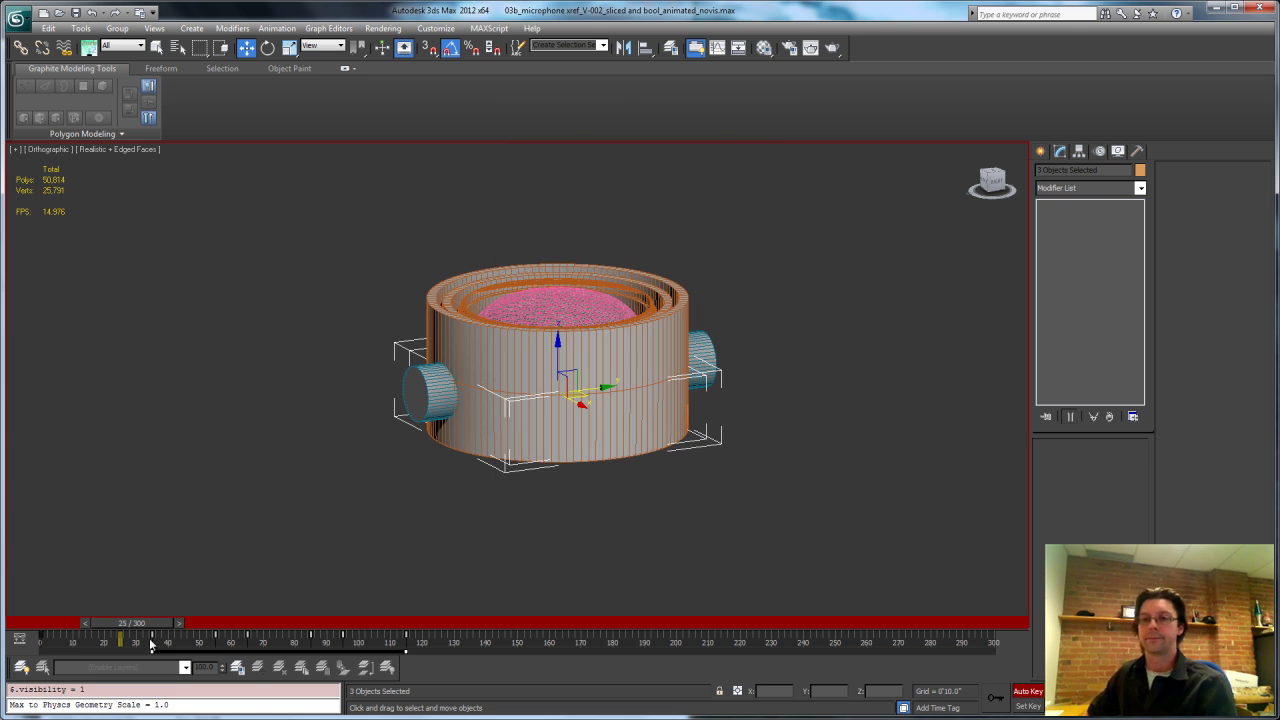
Review the visibility animation across the timeline with edged faces turned off, return to frame 0 and clear the selection.
left_click_drag(134, 626, 42, 624)
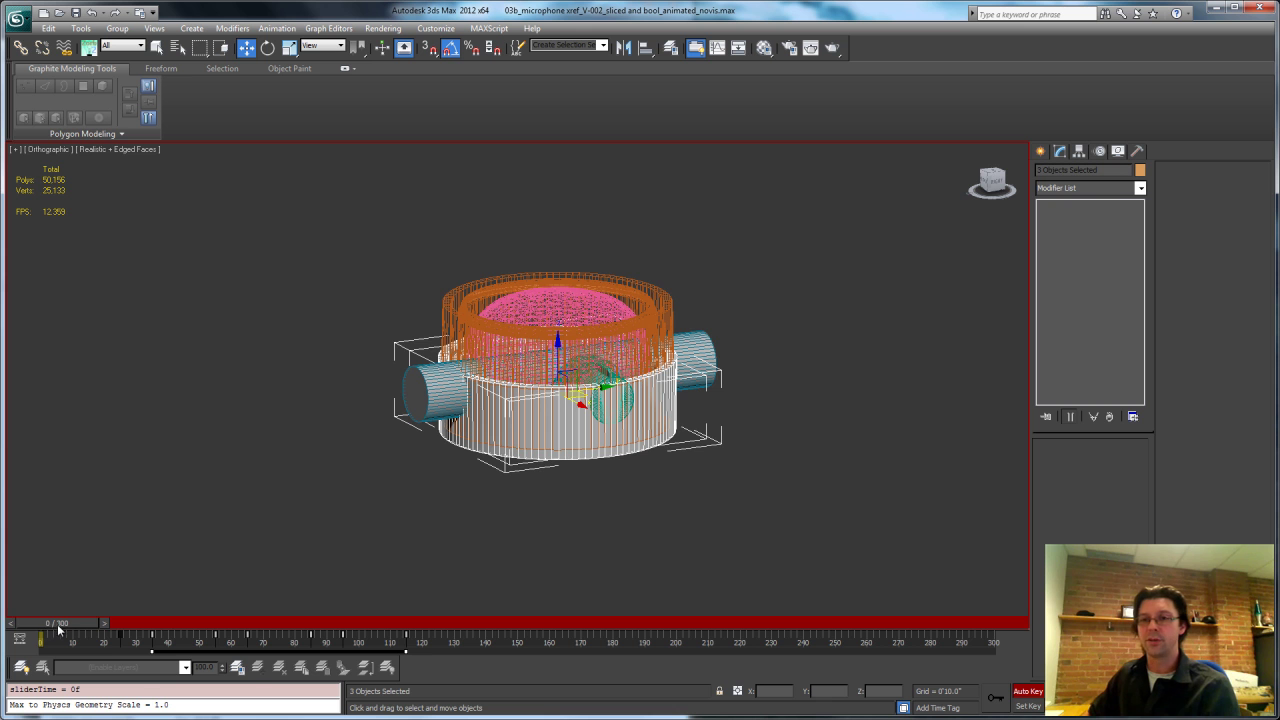
left_click(994, 623)
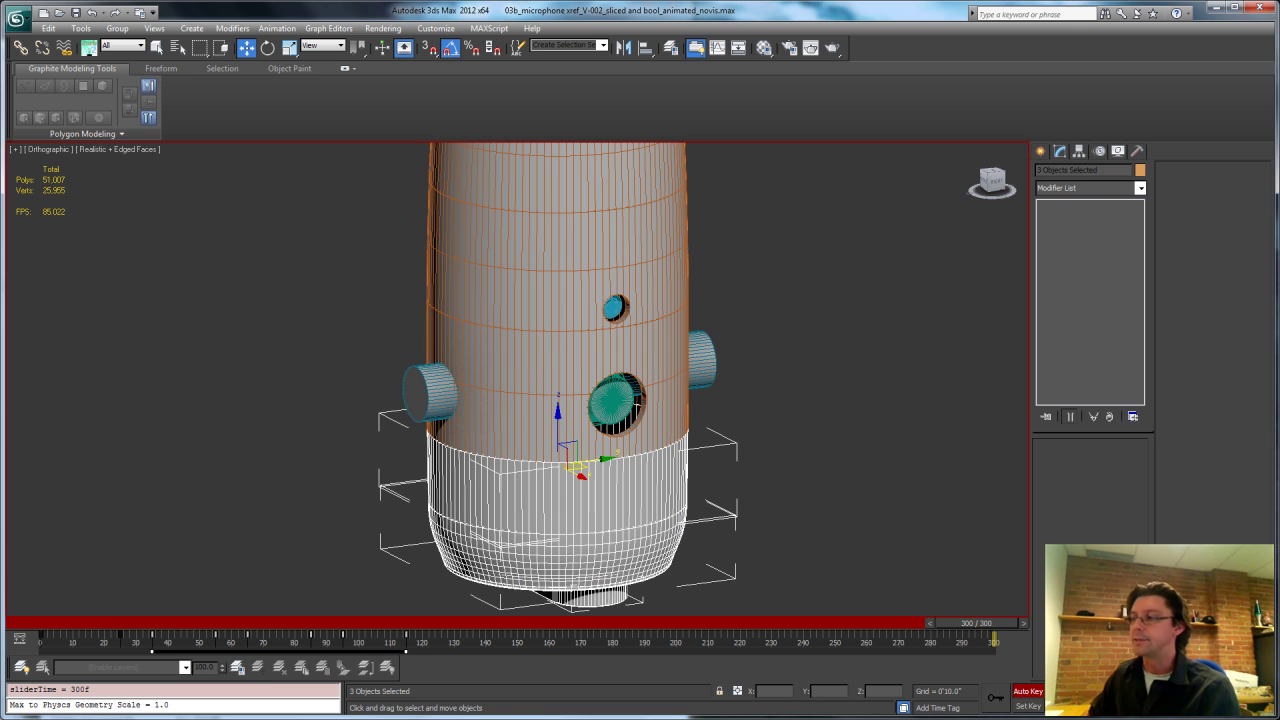
key("period")
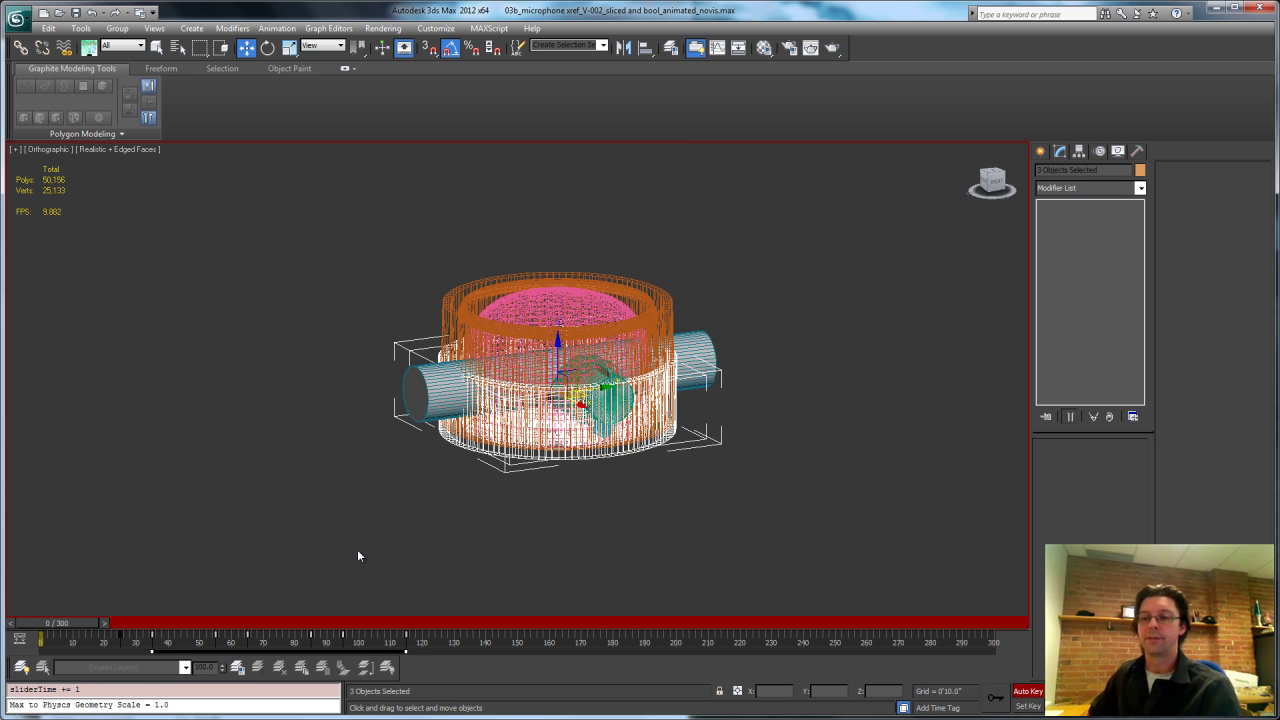
key("F4")
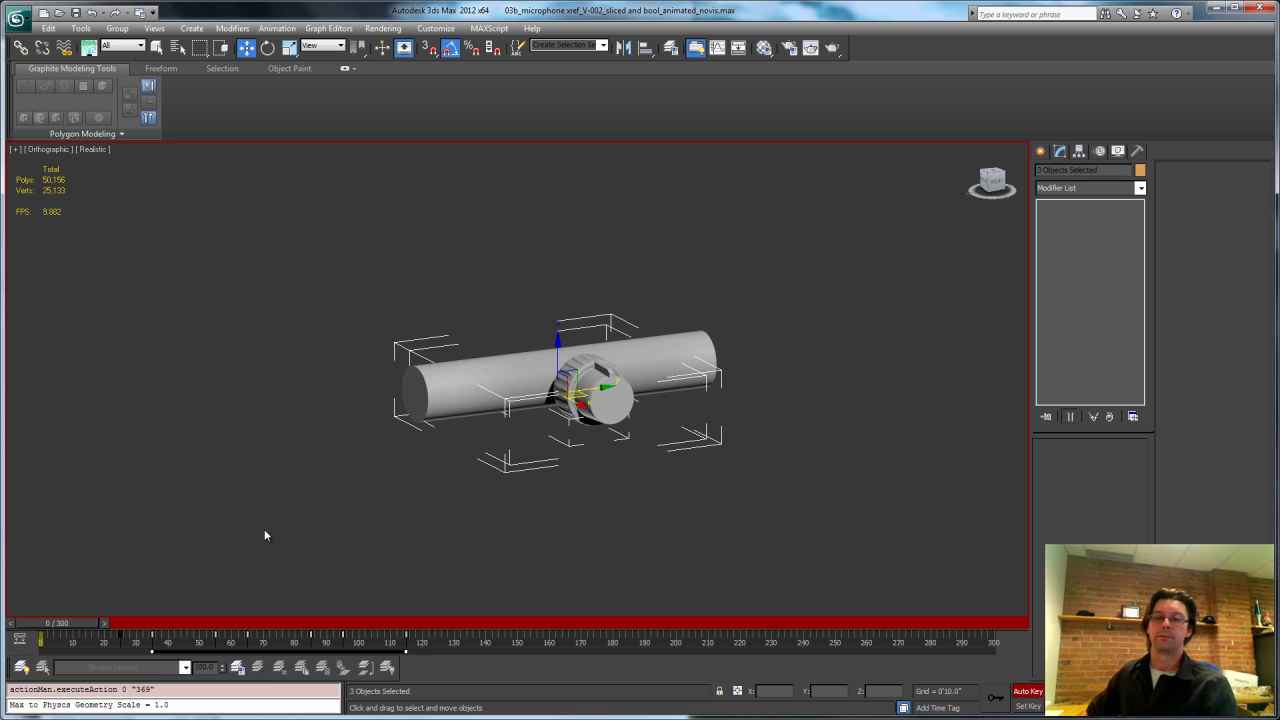
left_click_drag(82, 624, 534, 624)
key("Home")
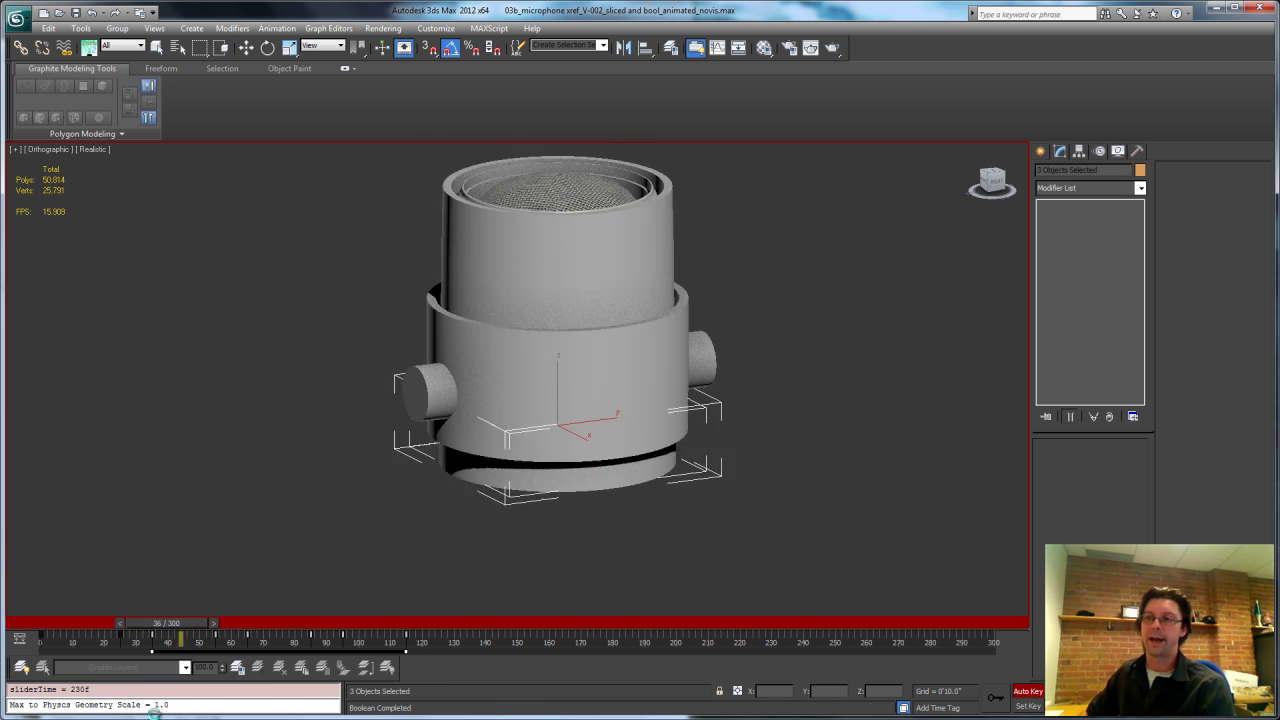
key("w")
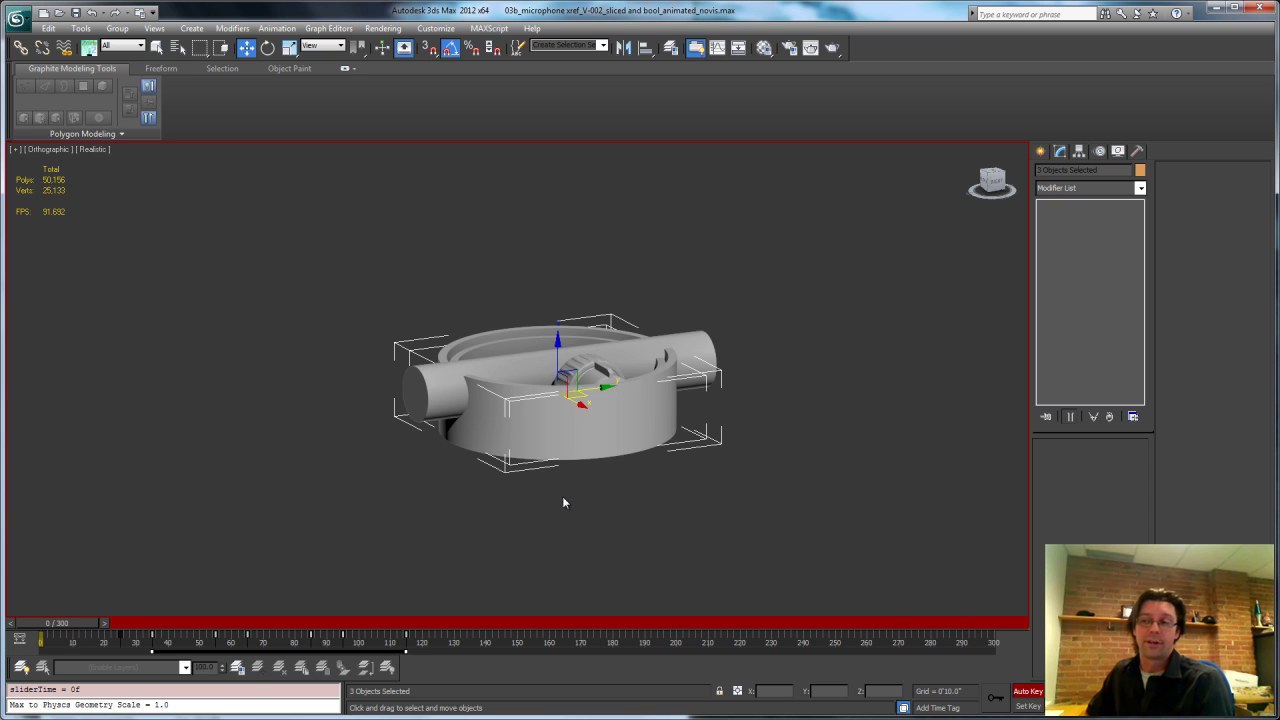
left_click(644, 553)
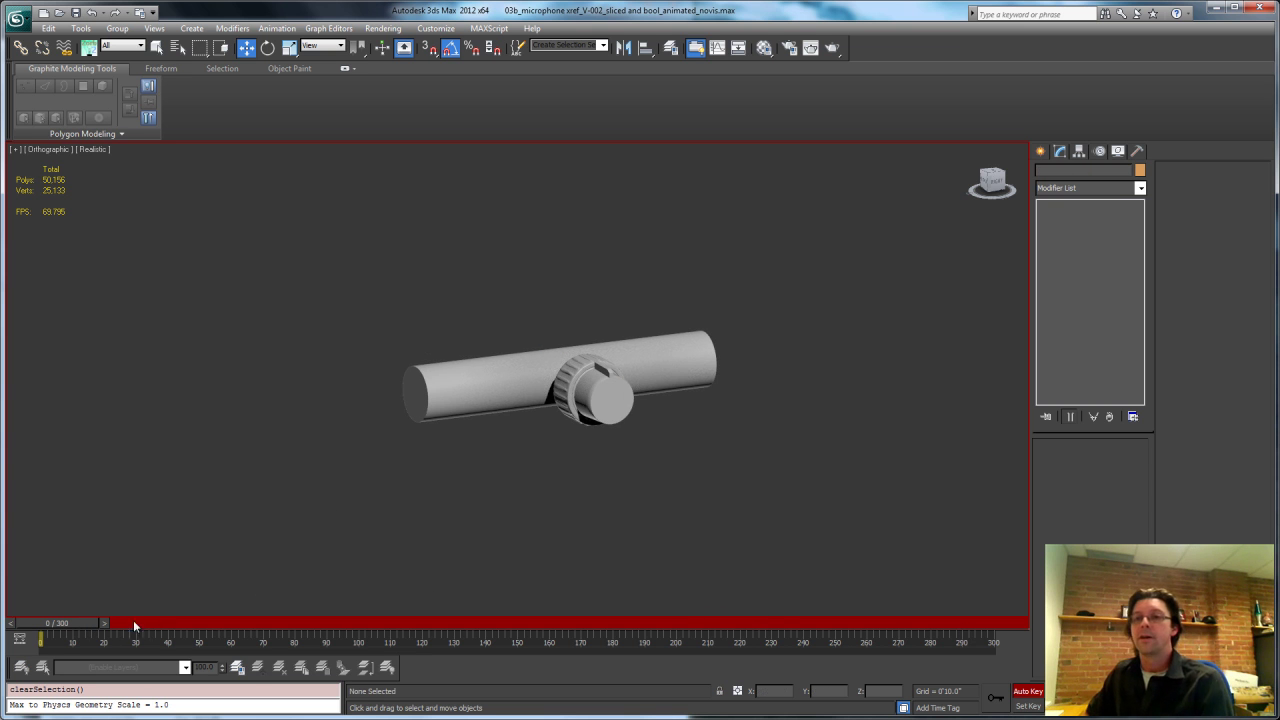
Scrub through the full timeline to review how the microphone parts are revealed, stopping at frame 101.
left_click_drag(82, 622, 1005, 653)
key("w")
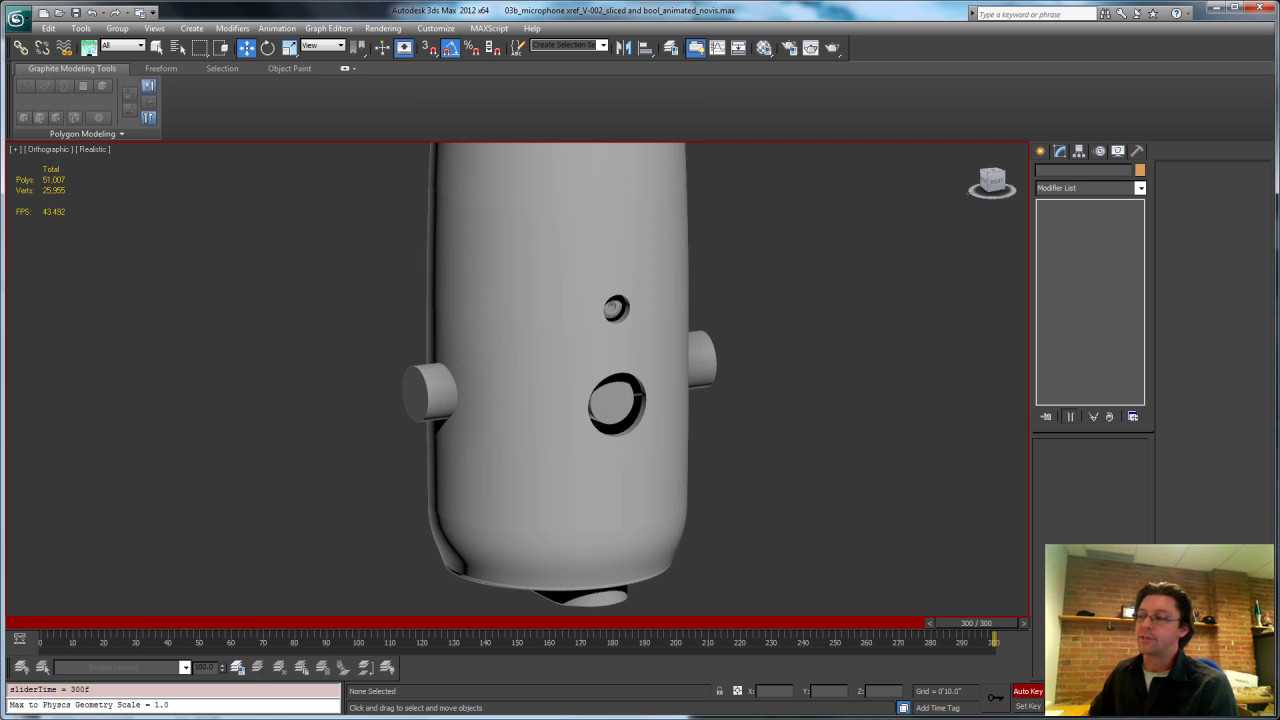
key("period")
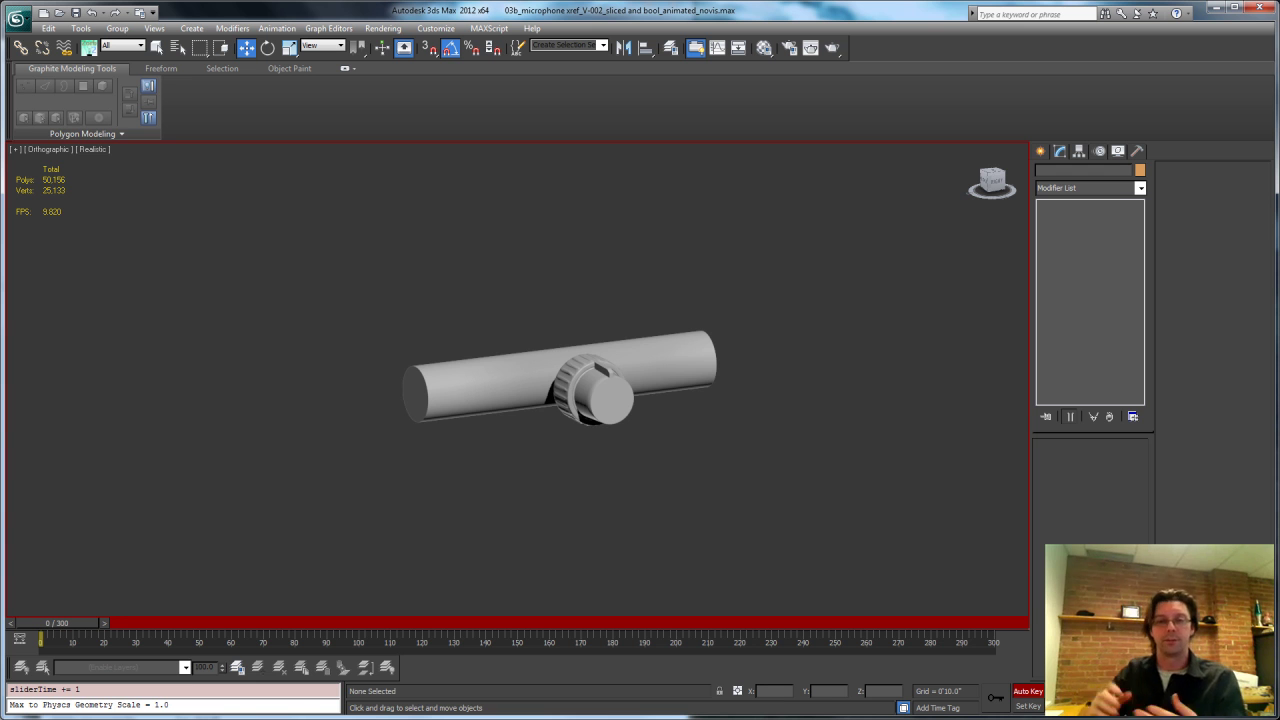
left_click_drag(71, 624, 958, 712)
key("w")
middle_click_drag(669, 472, 643, 531)
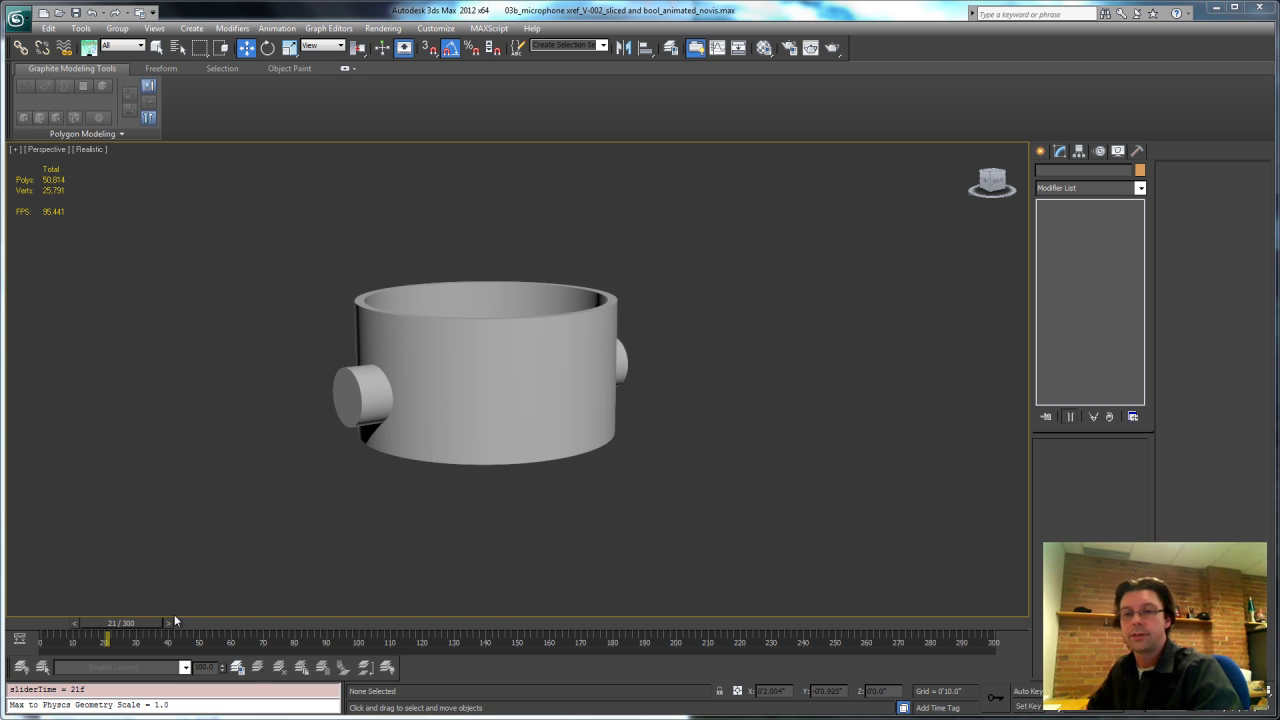
left_click_drag(128, 621, 377, 642)
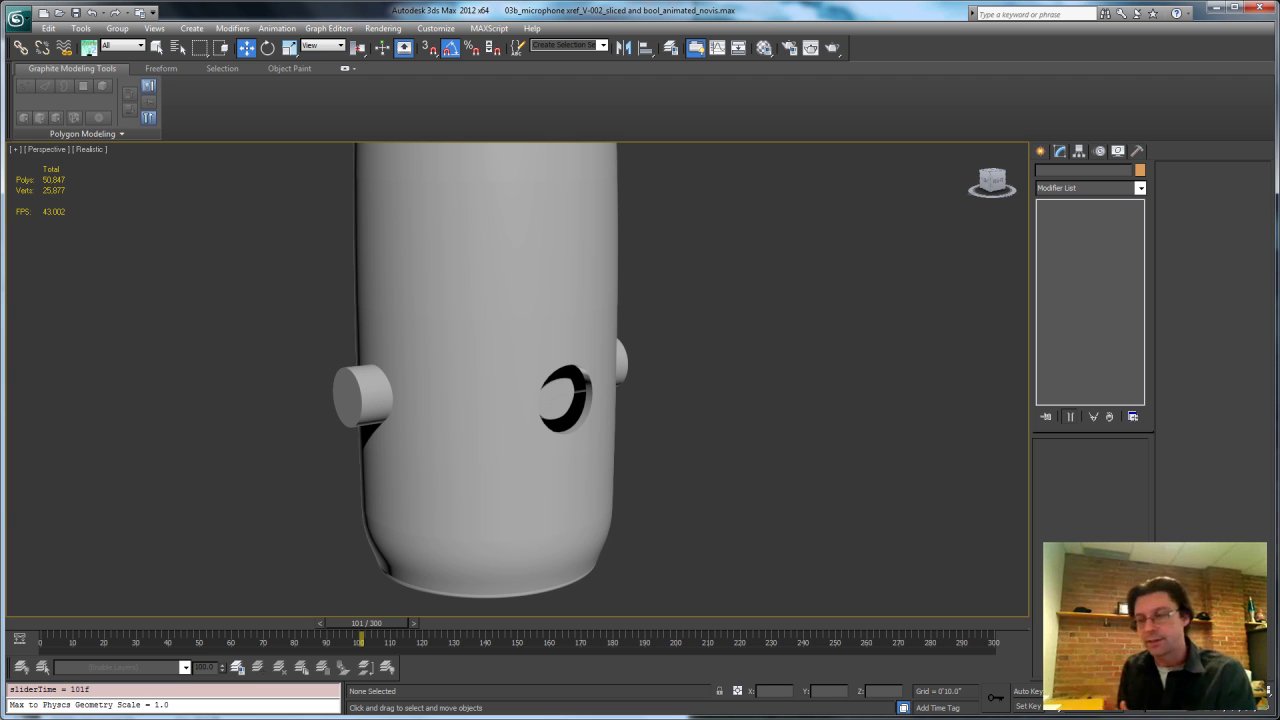
Isolate the ring-shaped body section with the round hole together with the volume knob, and view them from above.
left_click(505, 435)
left_click(559, 413)
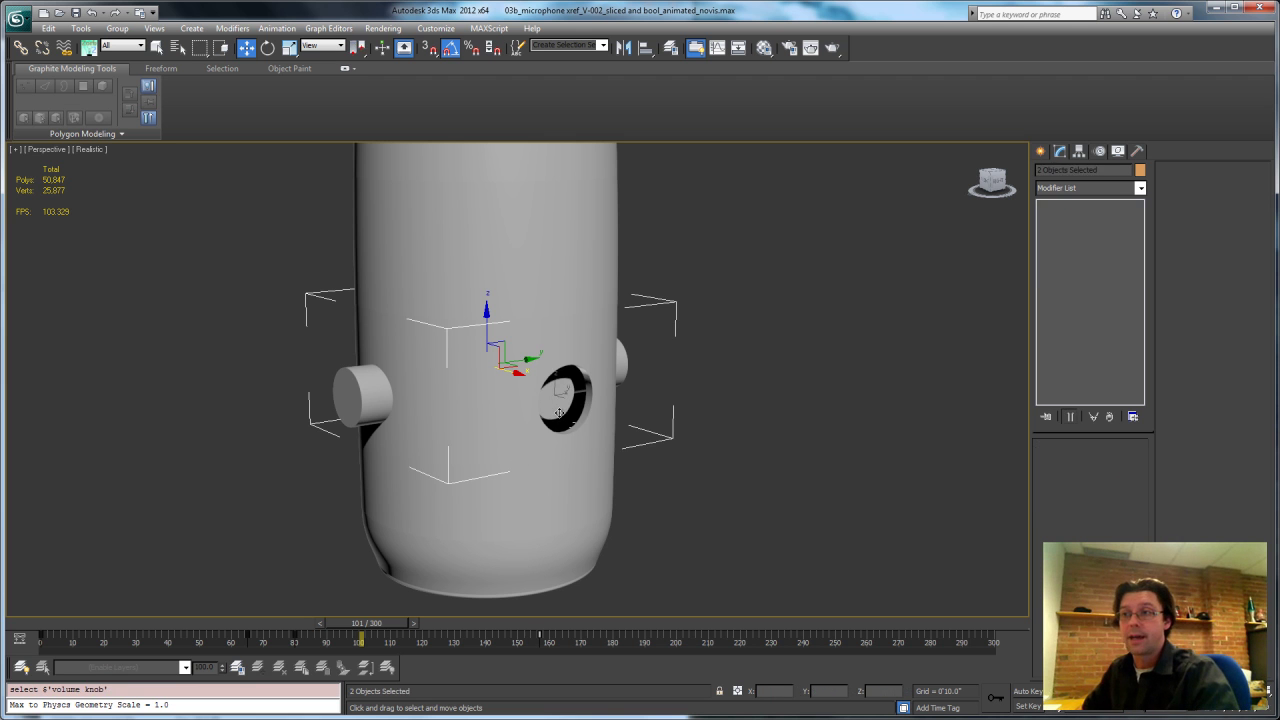
right_click(557, 410)
left_click(587, 305)
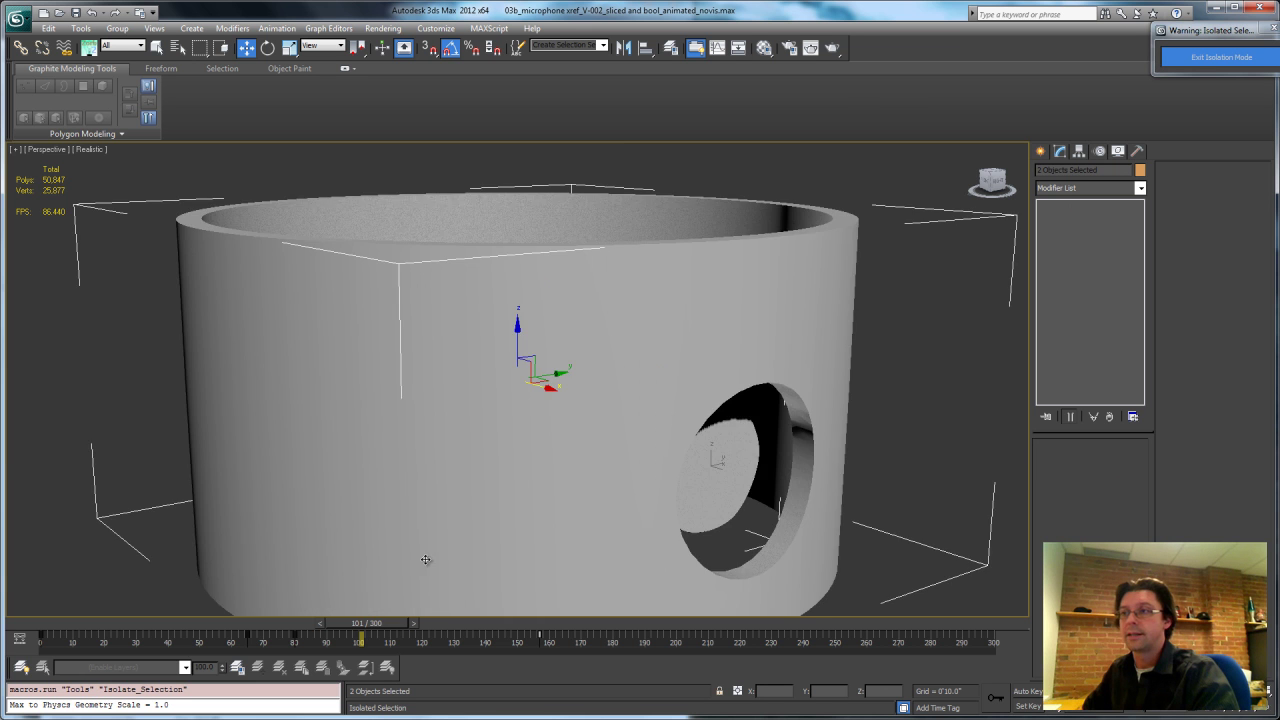
scroll(572, 466, "down", 3)
scroll(572, 467, "up", 2)
middle_click_drag(572, 467, 608, 547, "alt")
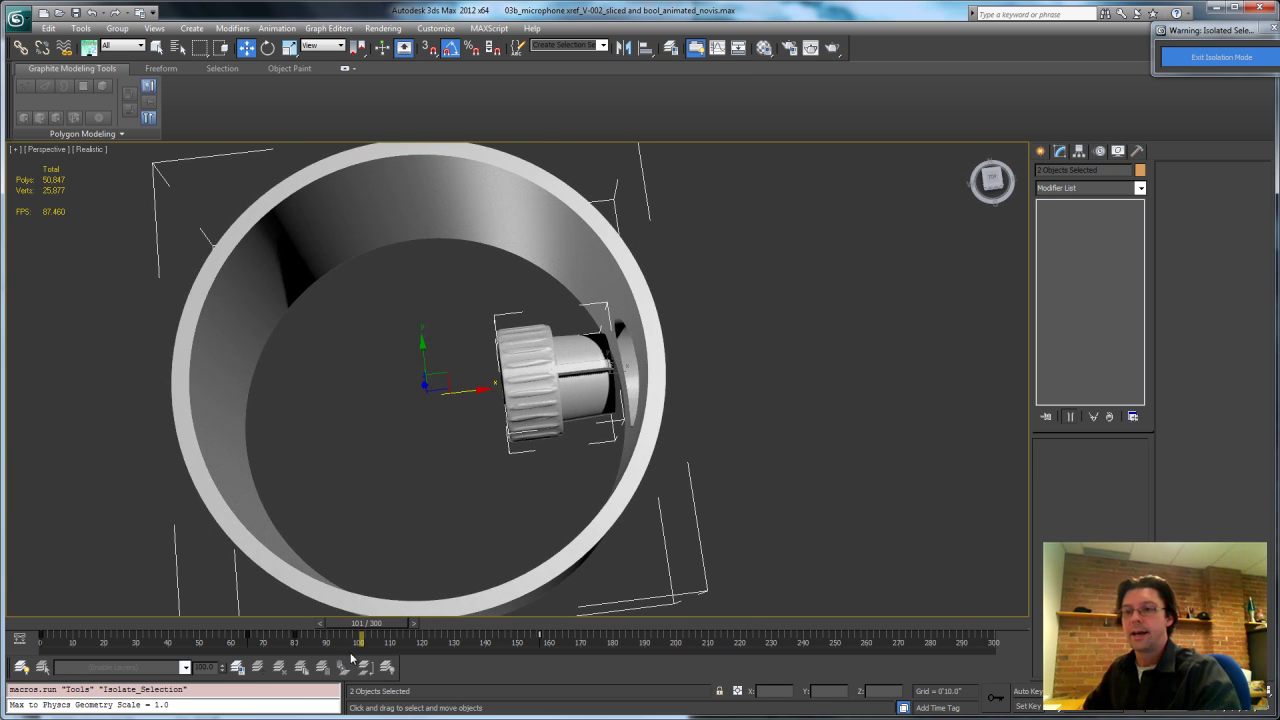
Scrub through the growth of the knob's hole in a front view and set the current frame to 83.
left_click_drag(374, 628, 257, 687)
key("w")
middle_click_drag(490, 440, 296, 512, "alt")
mouse_move(268, 632)
left_mouse_down()
mouse_move(209, 632)
mouse_move(327, 636)
mouse_move(238, 645)
mouse_move(265, 647)
left_mouse_up()
key("w")
key("alt+ctrl+h")
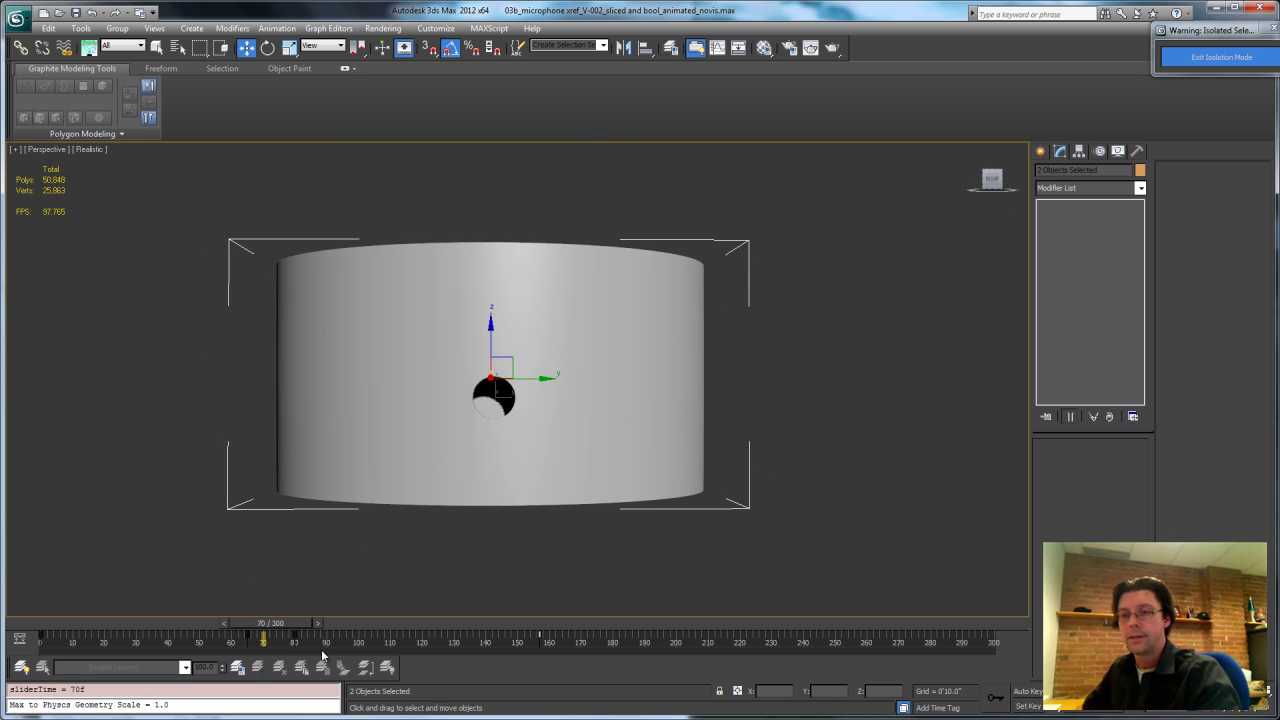
left_click_drag(290, 628, 331, 632)
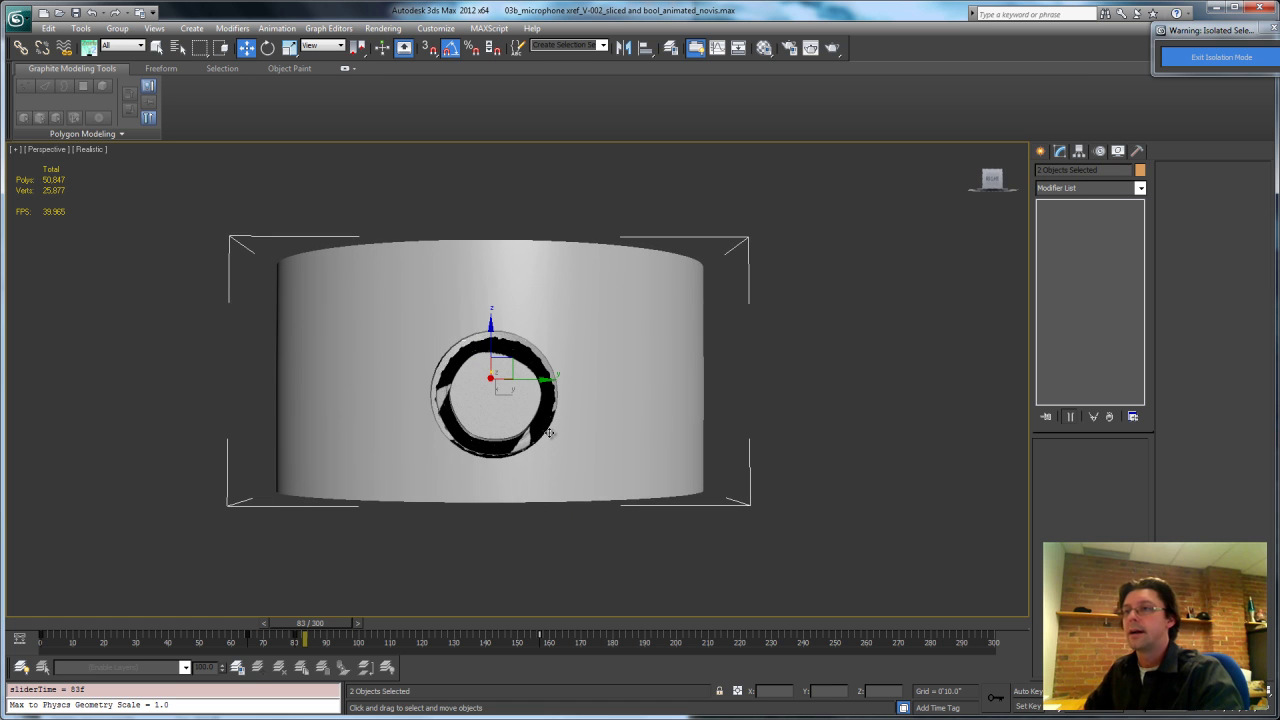
Create a cylindrical FFD space warp centred on the hole using AutoGrid, about 0.453" in radius and 1.984" high.
left_click(1040, 151)
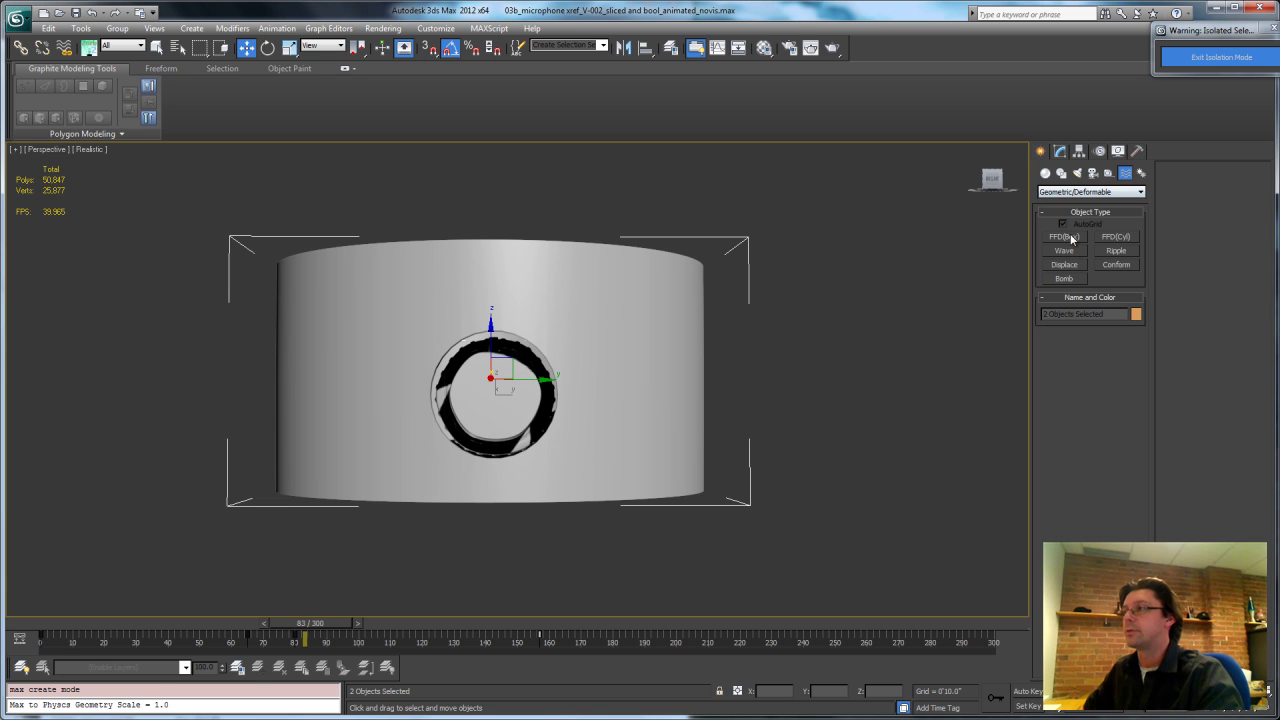
left_click(1115, 237)
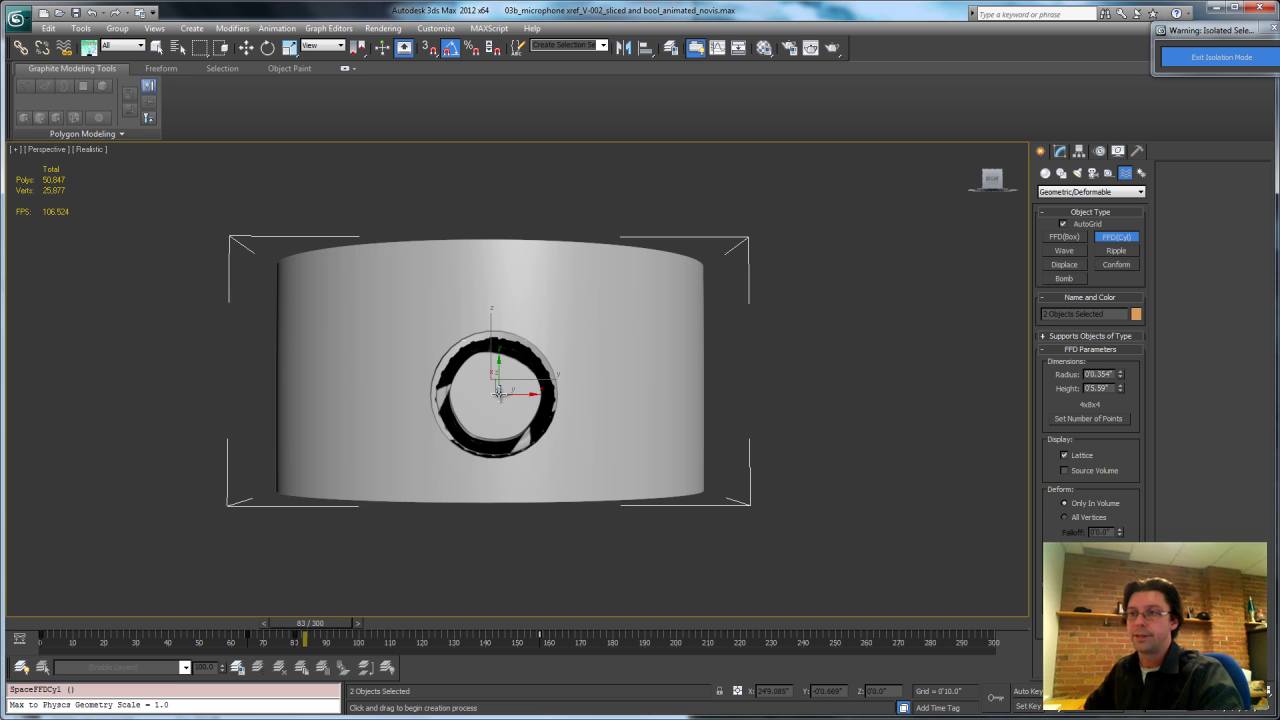
left_click_drag(494, 392, 533, 448)
left_click(533, 448)
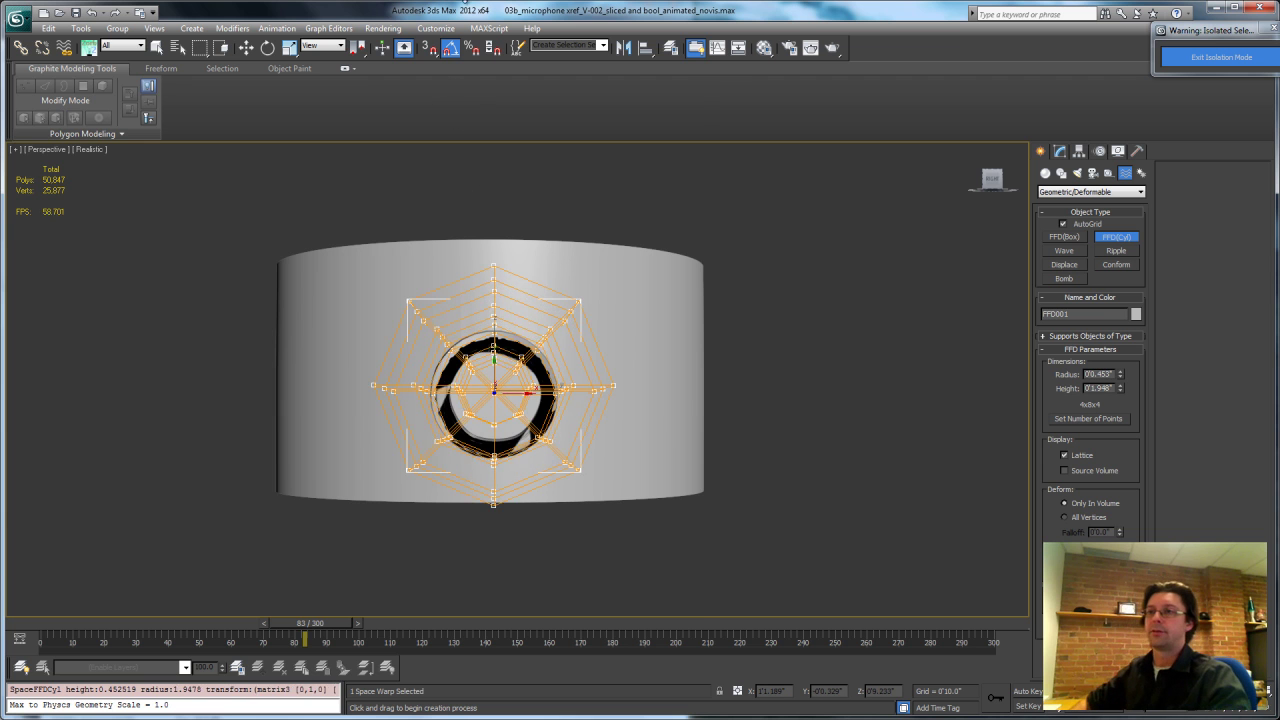
left_click(476, 66)
key("alt+Tab")
left_click(771, 98)
middle_click_drag(513, 360, 719, 413, "alt")
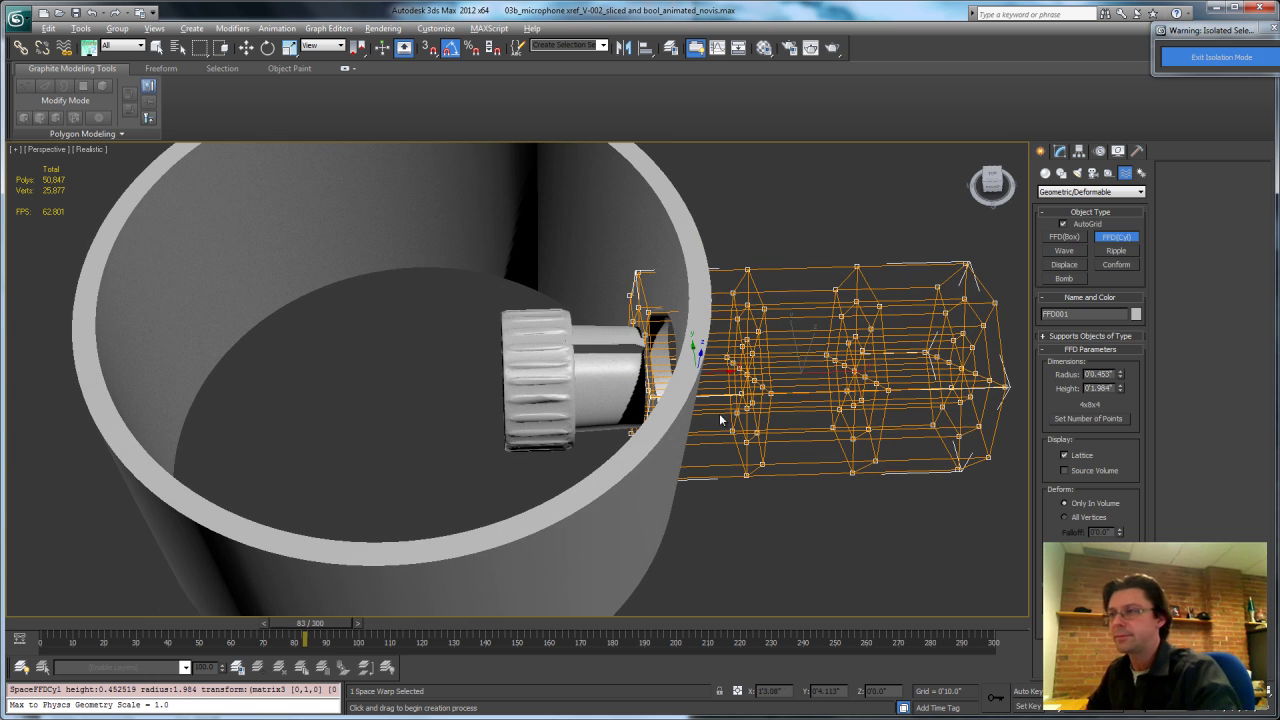
Move the FFD lattice inward along X so it surrounds the volume knob, and set its radius to 0.333".
right_click(724, 414)
left_click_drag(828, 375, 612, 386)
middle_click_drag(612, 386, 650, 392, "alt")
left_click(1058, 152)
middle_click_drag(600, 345, 933, 334, "alt")
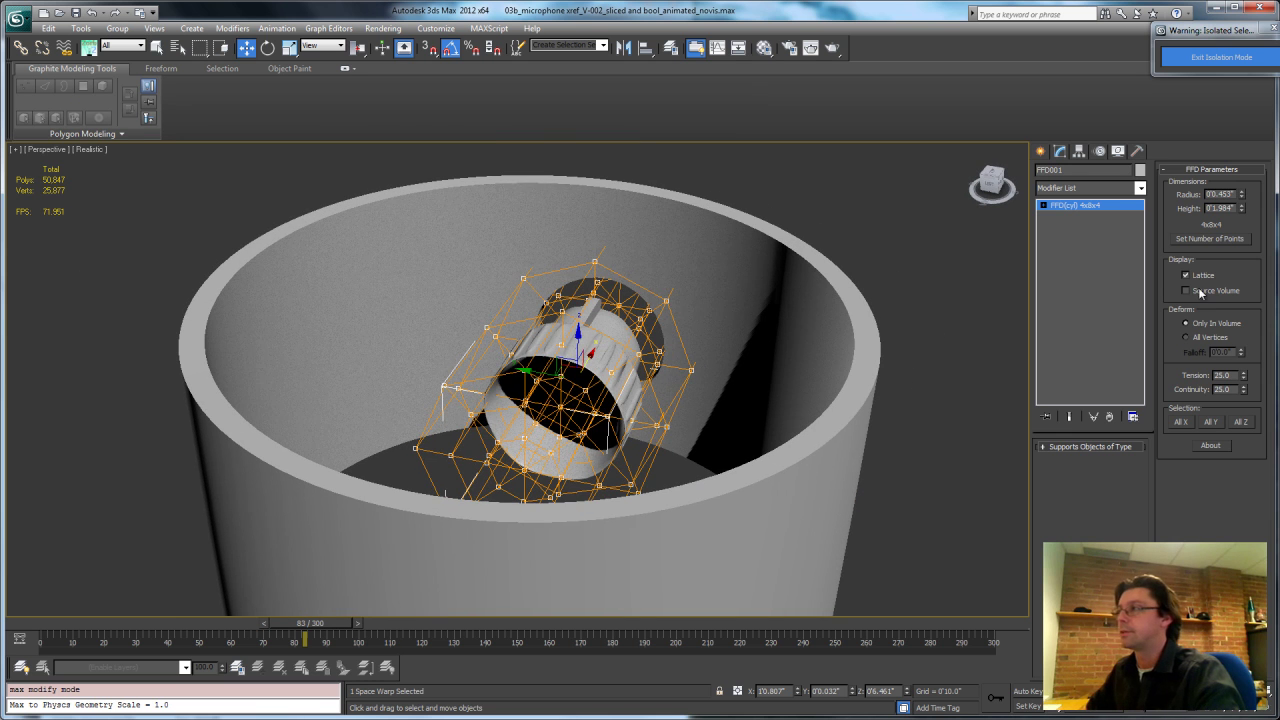
left_click_drag(1243, 197, 1245, 207)
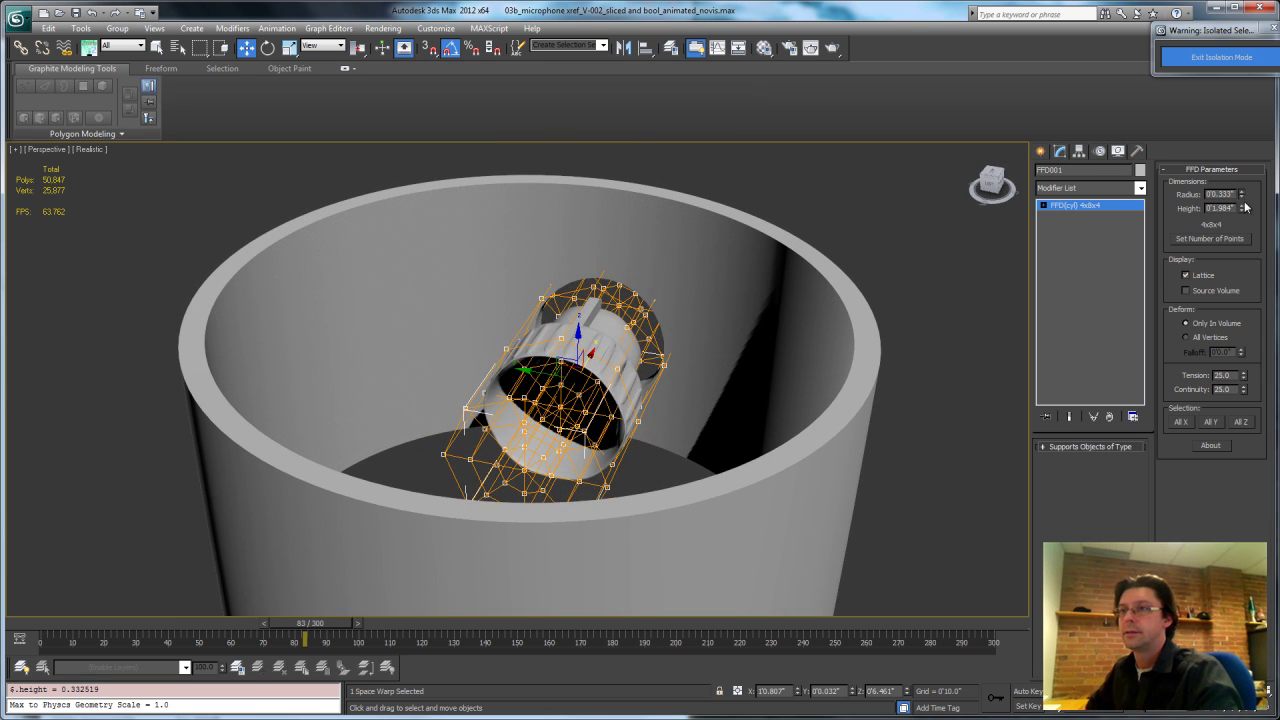
mouse_move(804, 329)
middle_mouse_down("alt")
mouse_move(782, 306)
mouse_move(708, 330)
mouse_move(813, 332)
middle_mouse_up("alt")
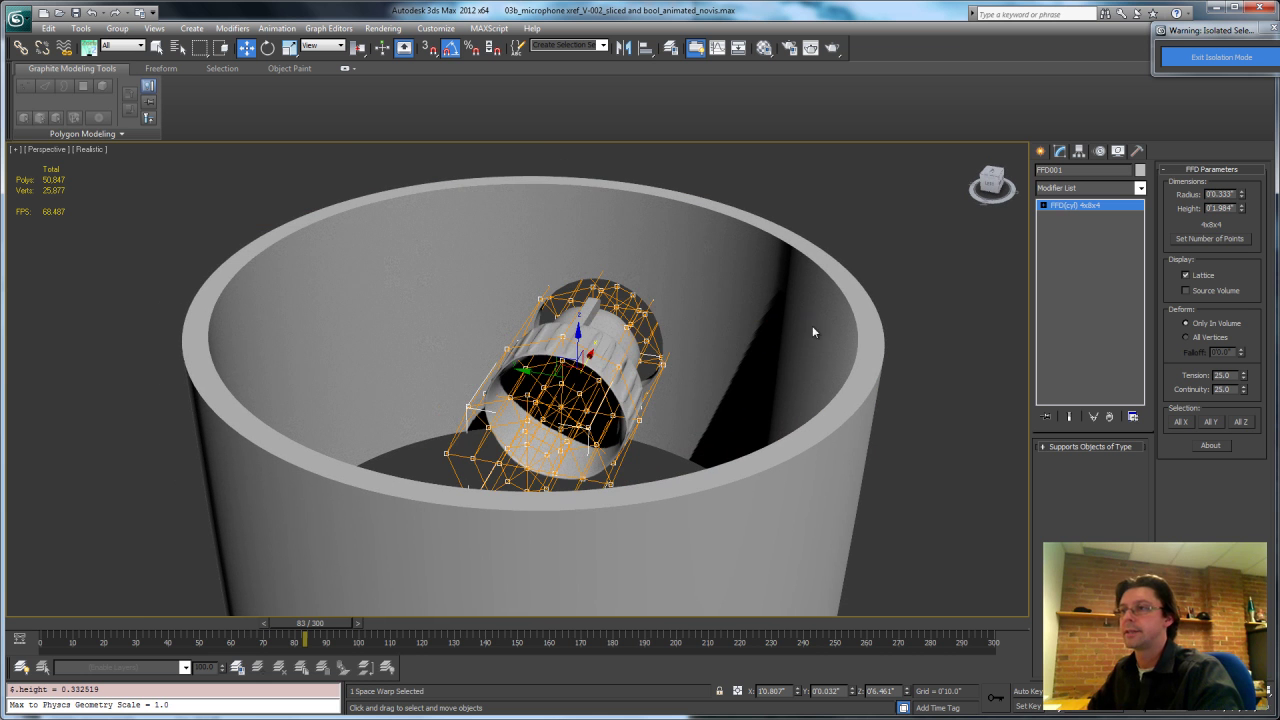
Set the lattice's number of points to 6 on the side, 2 radial and 8 in height.
left_click(1222, 238)
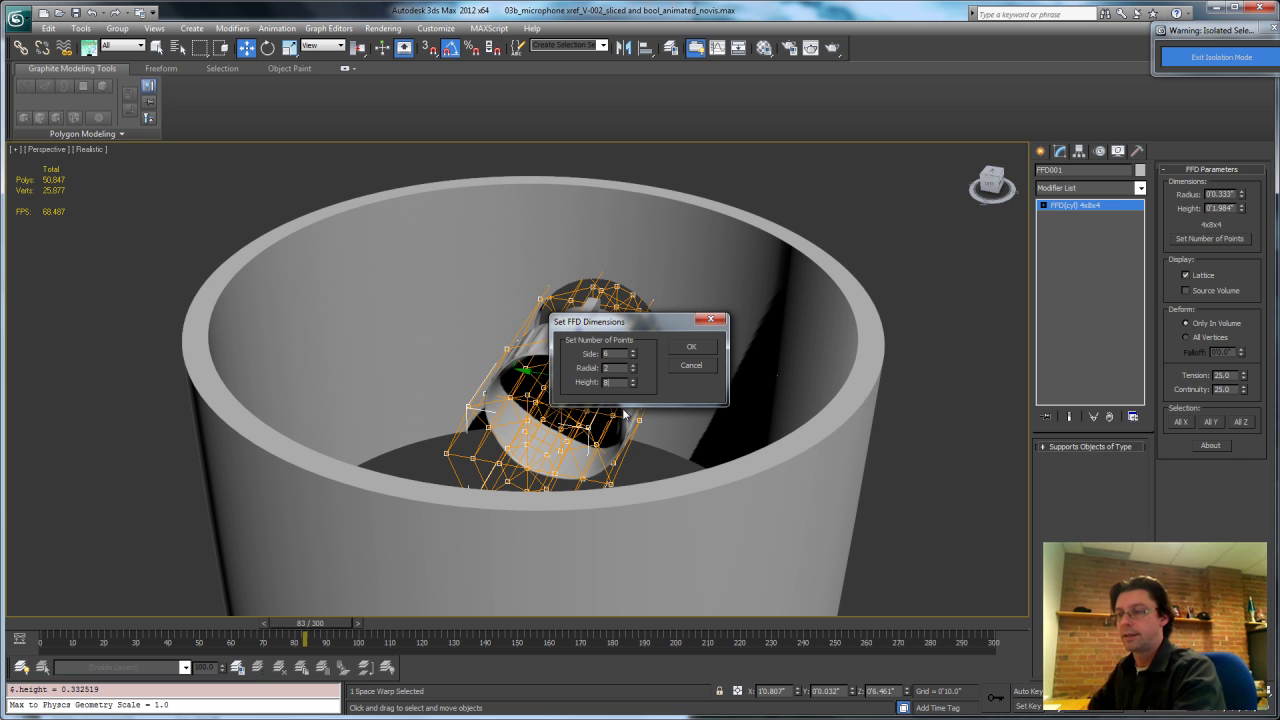
left_click(702, 351)
middle_click_drag(676, 396, 581, 398, "alt")
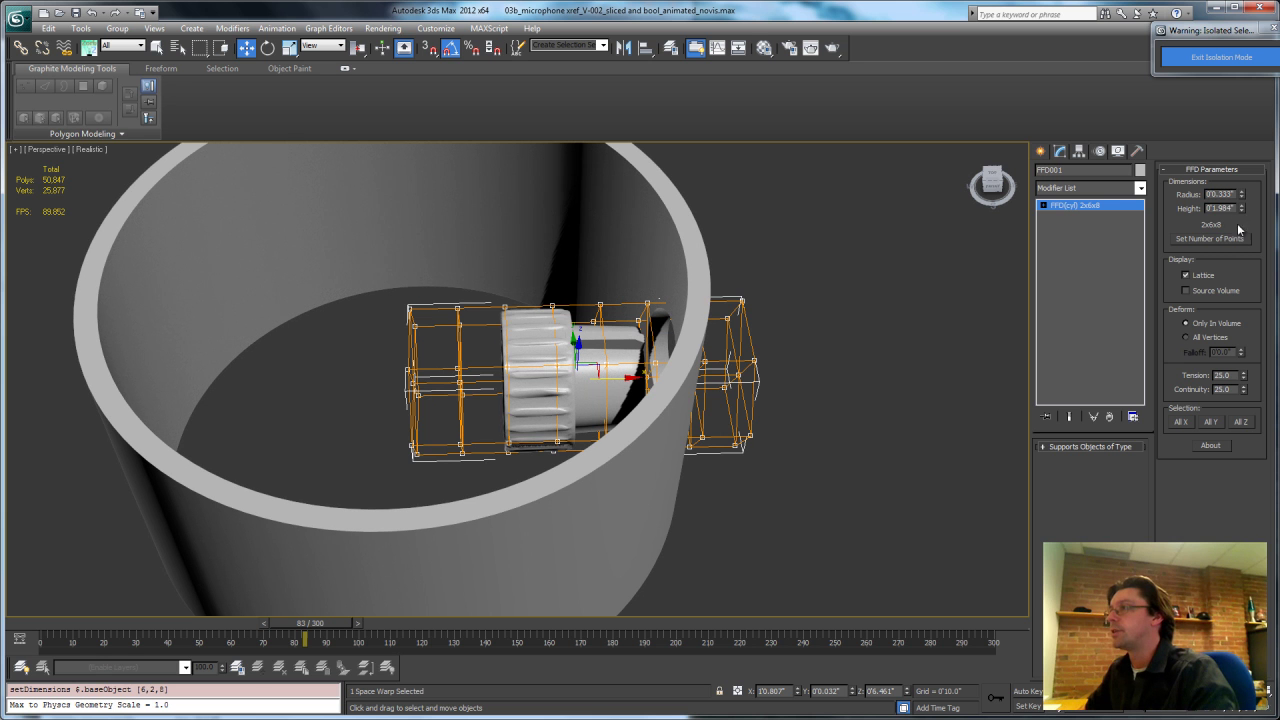
Set the lattice height to 3.551" and move it about 1.199" outward along X, keeping the knob inside its inner end.
left_click_drag(1241, 207, 1241, 150)
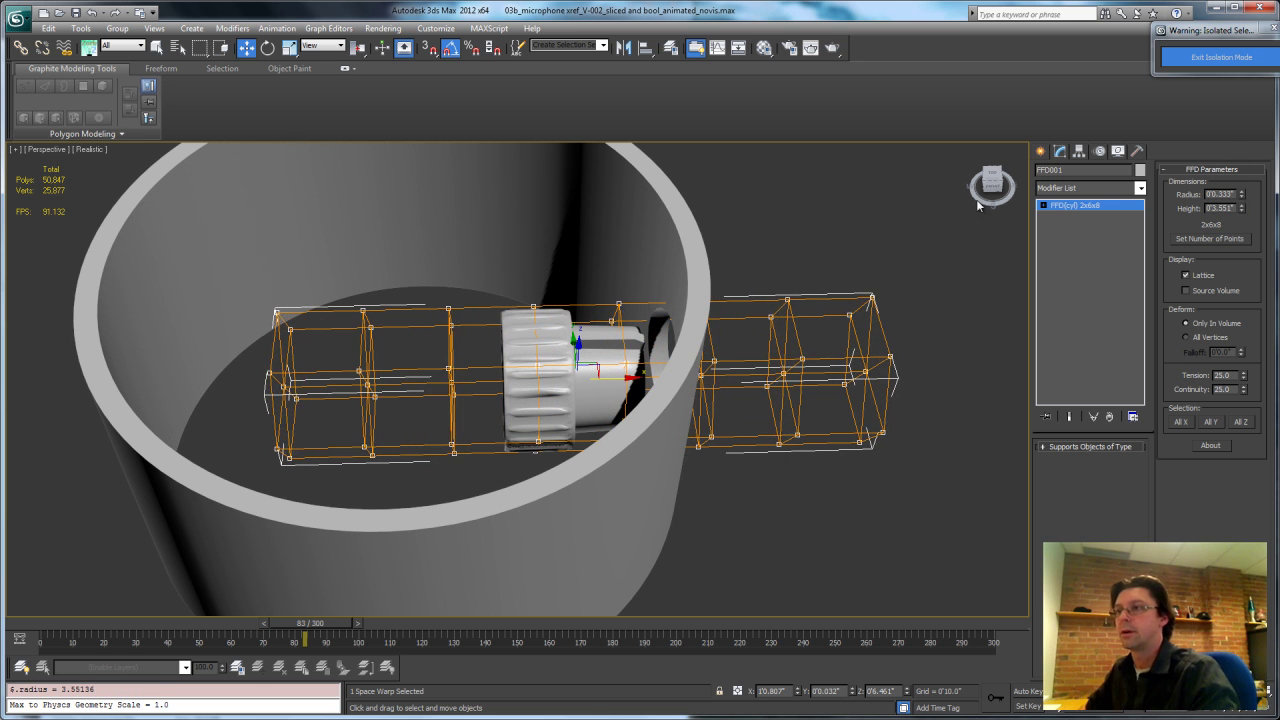
left_click_drag(621, 381, 821, 399)
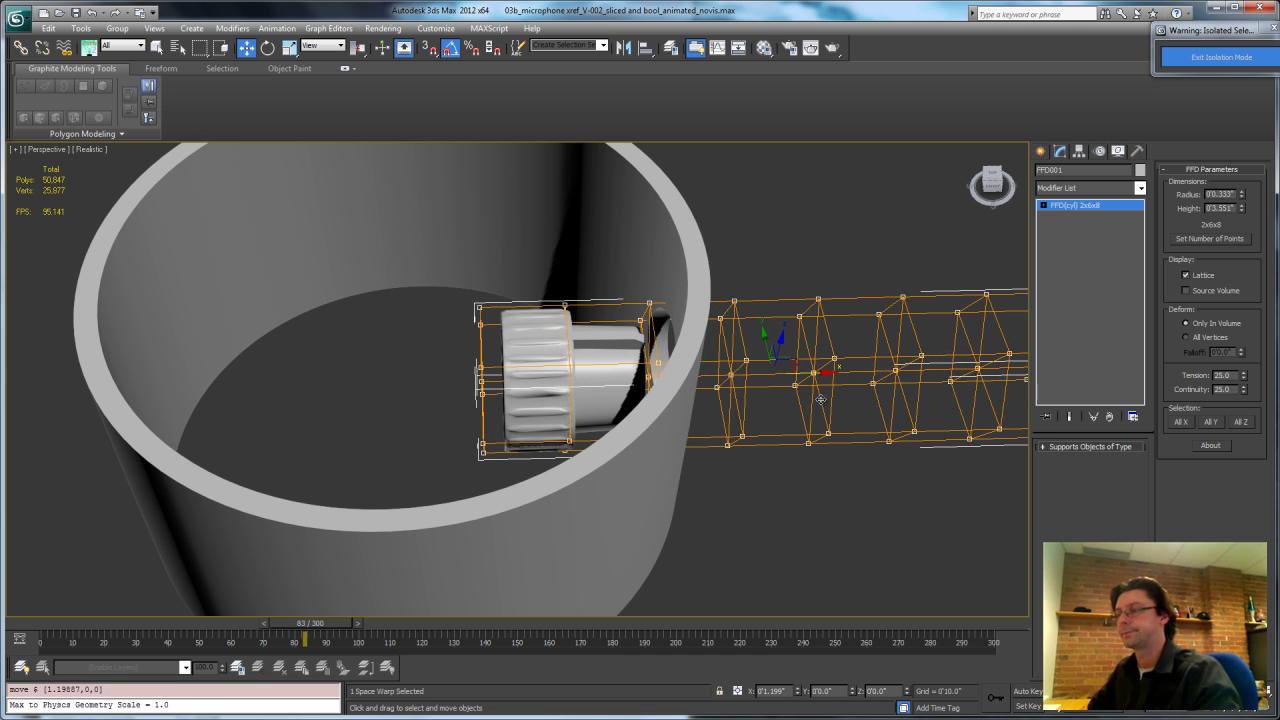
mouse_move(800, 465)
middle_mouse_down("alt")
mouse_move(846, 467)
mouse_move(802, 467)
middle_mouse_up("alt")
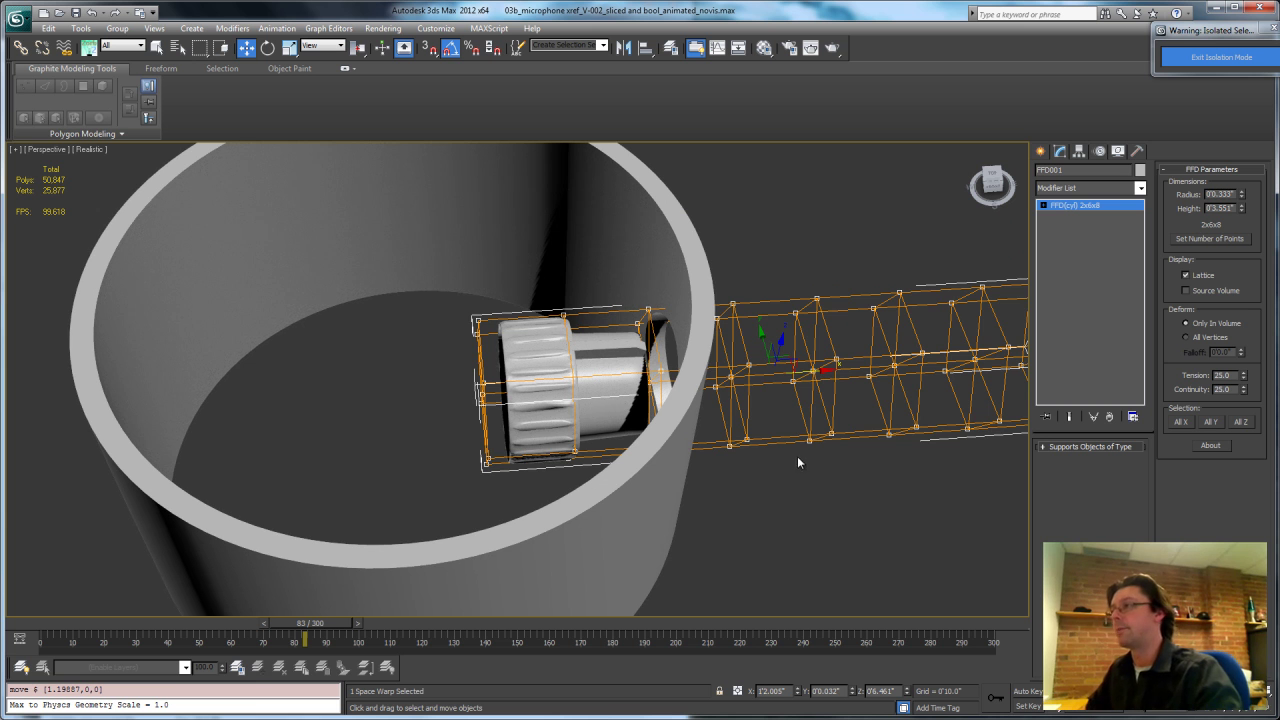
Select the FFD control points around the knob inside the ring and scale them in Y and Z to about 4%.
left_click(1071, 217)
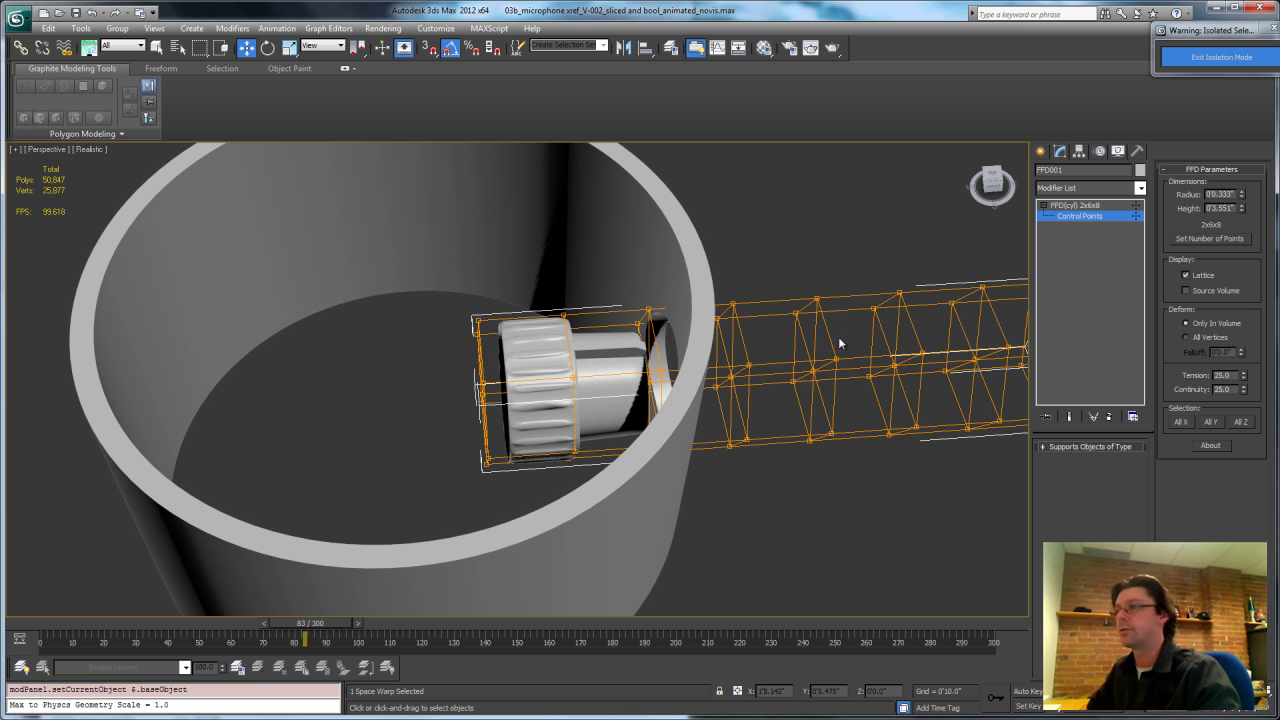
mouse_move(468, 297)
middle_mouse_down("alt")
mouse_move(495, 363)
mouse_move(458, 280)
middle_mouse_up("alt")
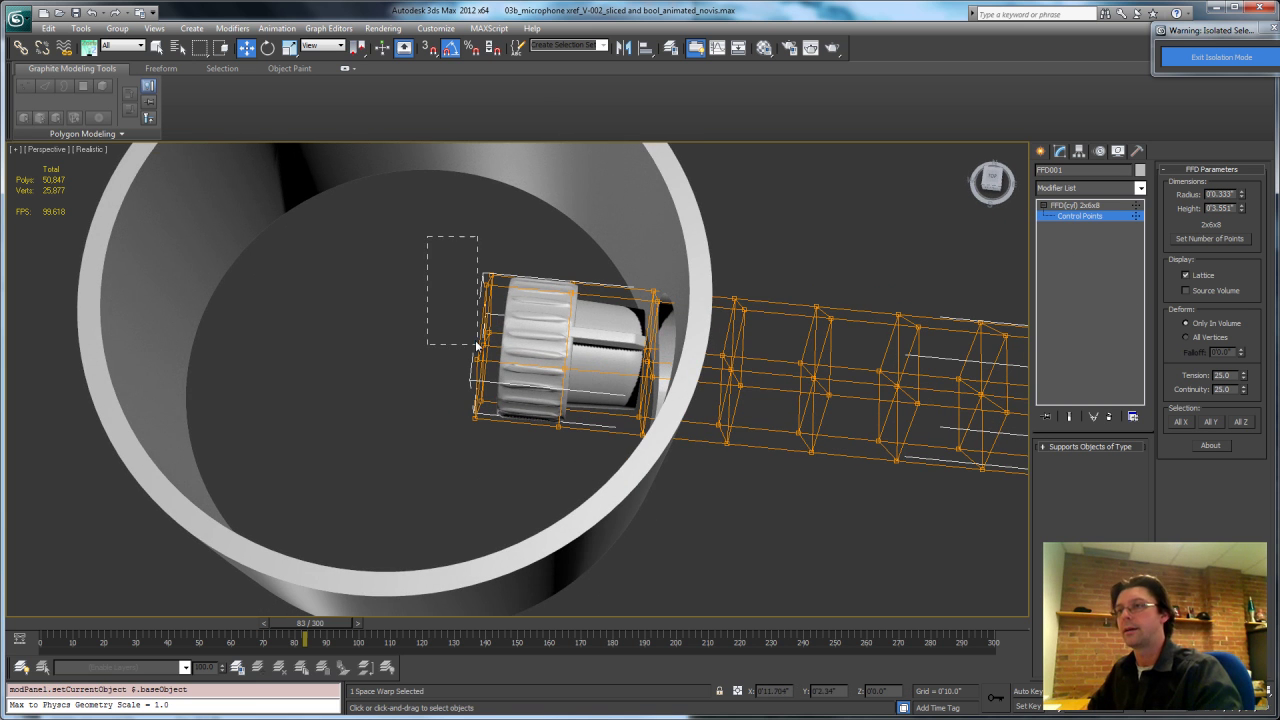
left_click_drag(684, 466, 685, 466)
left_click(288, 47)
middle_click_drag(430, 270, 505, 195, "alt")
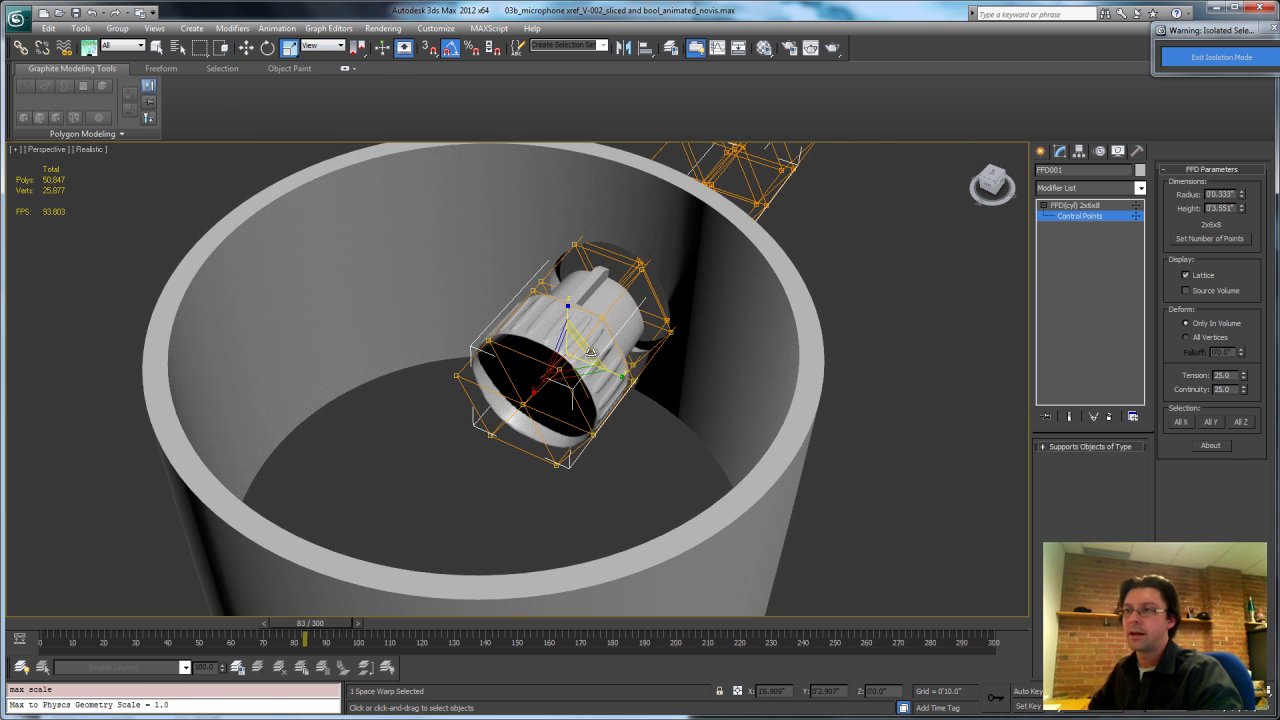
left_click_drag(591, 352, 295, 100)
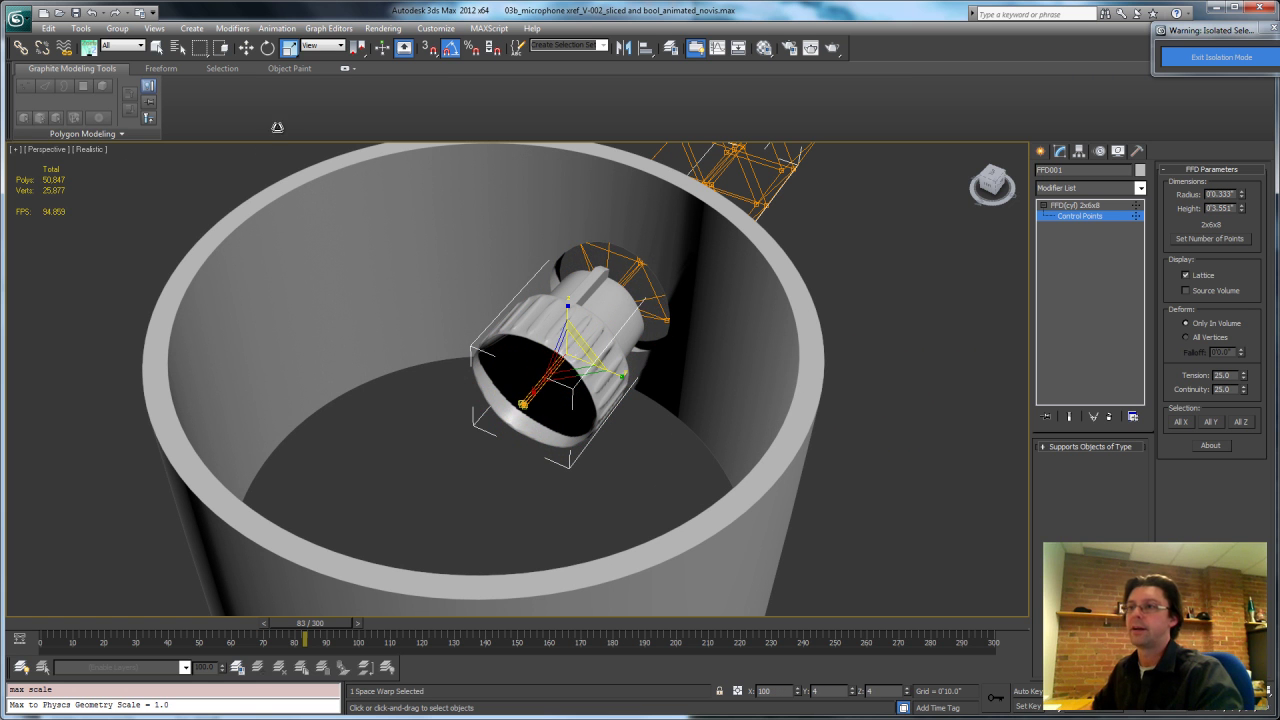
left_click_drag(163, 357, 165, 352)
middle_click_drag(297, 236, 390, 395, "alt")
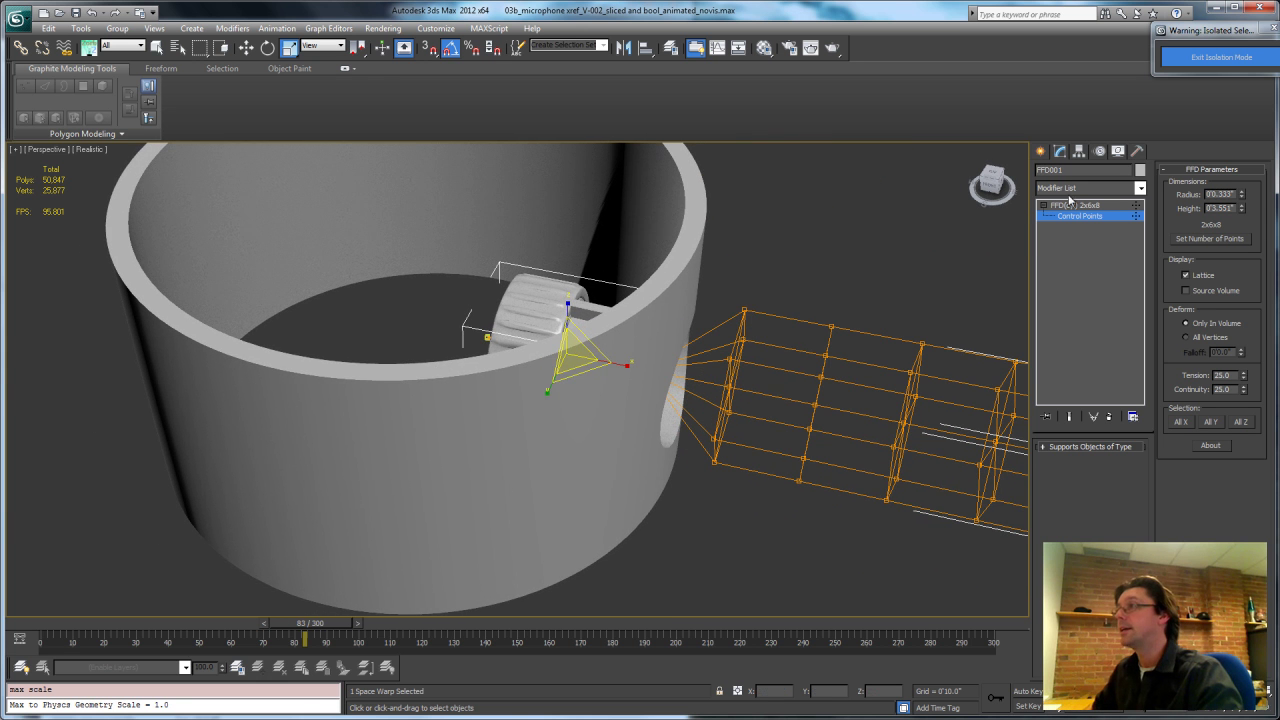
Leave control-point editing and bind the volume knob to the FFD space warp, checking the collapsed knob up close.
left_click(1136, 219)
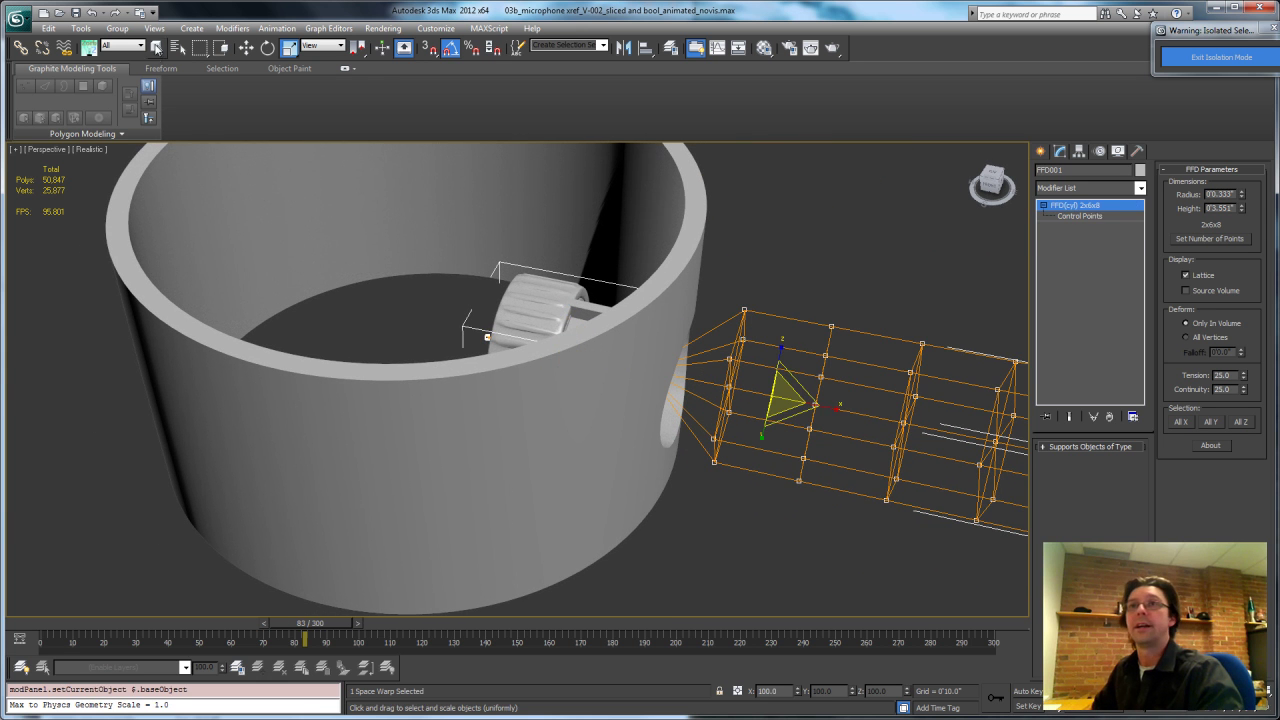
left_click(64, 47)
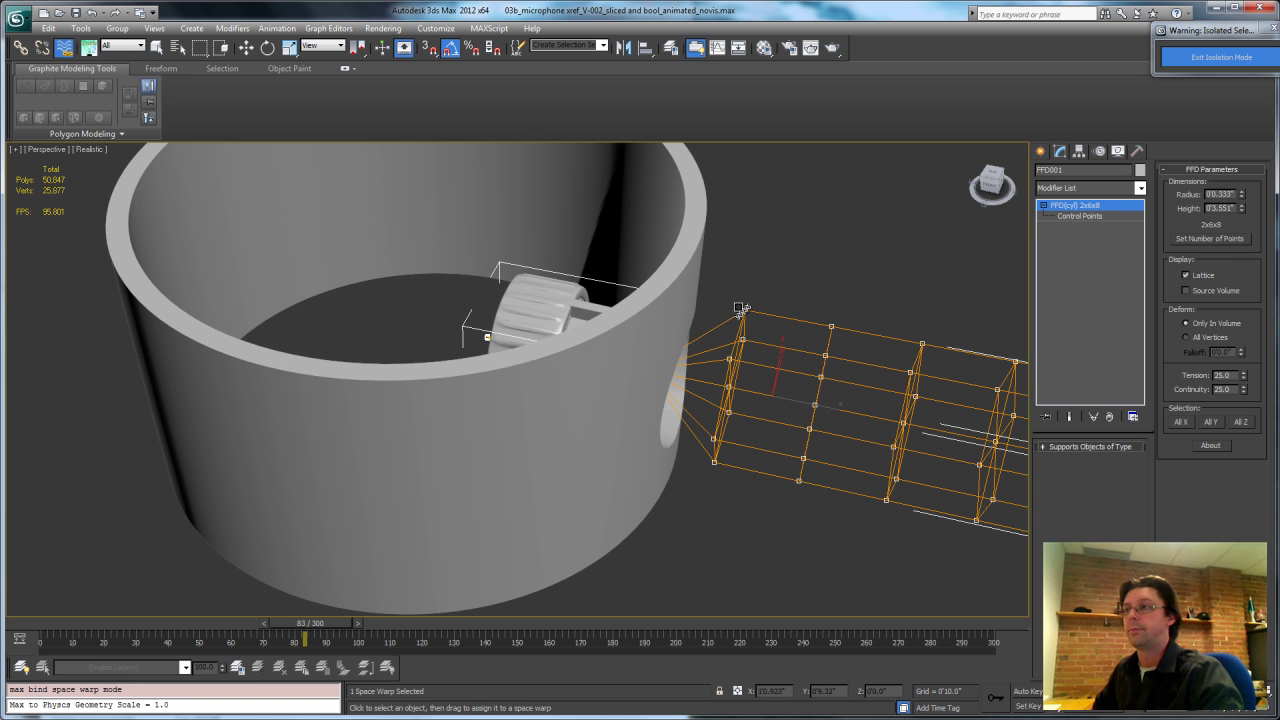
left_click_drag(555, 290, 541, 290)
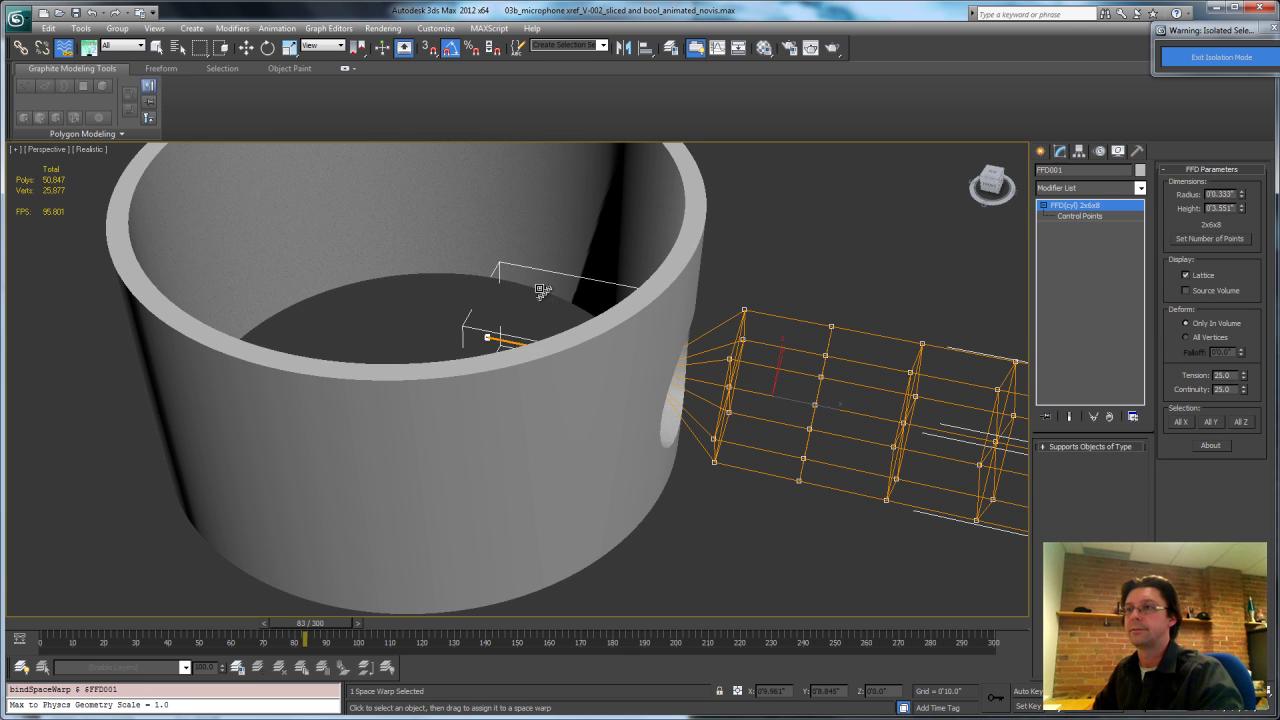
middle_click_drag(533, 316, 602, 449, "alt")
scroll(613, 415, "up", 2)
scroll(611, 463, "down", 2)
scroll(608, 463, "up", 1)
scroll(515, 410, "down", 5)
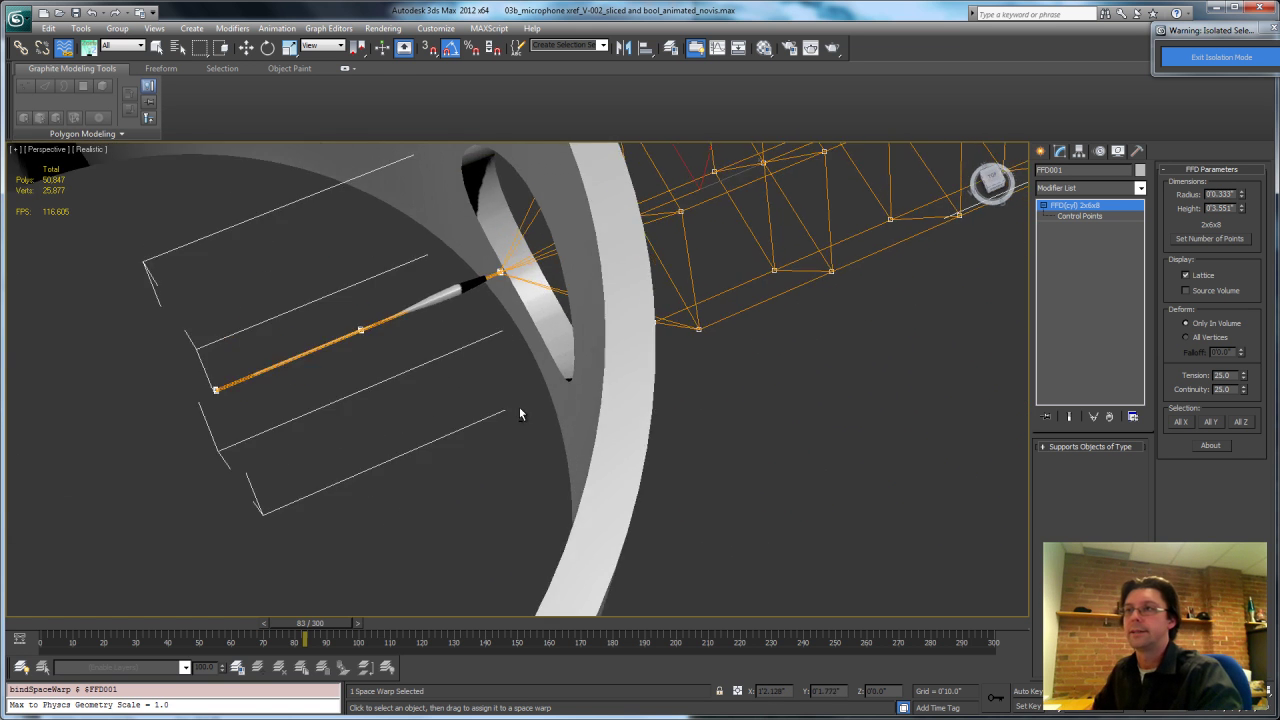
Try moving the FFD space warp along its X axis to test its effect on the bound knob.
left_click(750, 329)
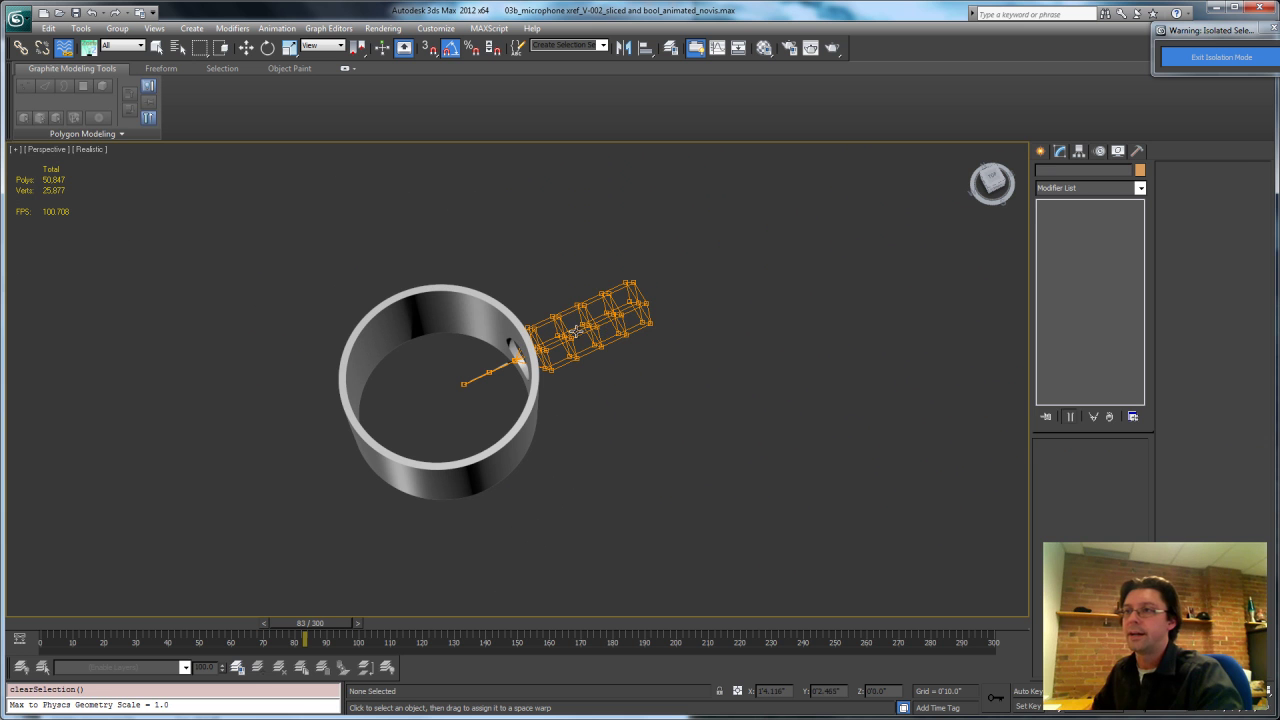
left_click(594, 325)
right_click(580, 340)
left_click(600, 345)
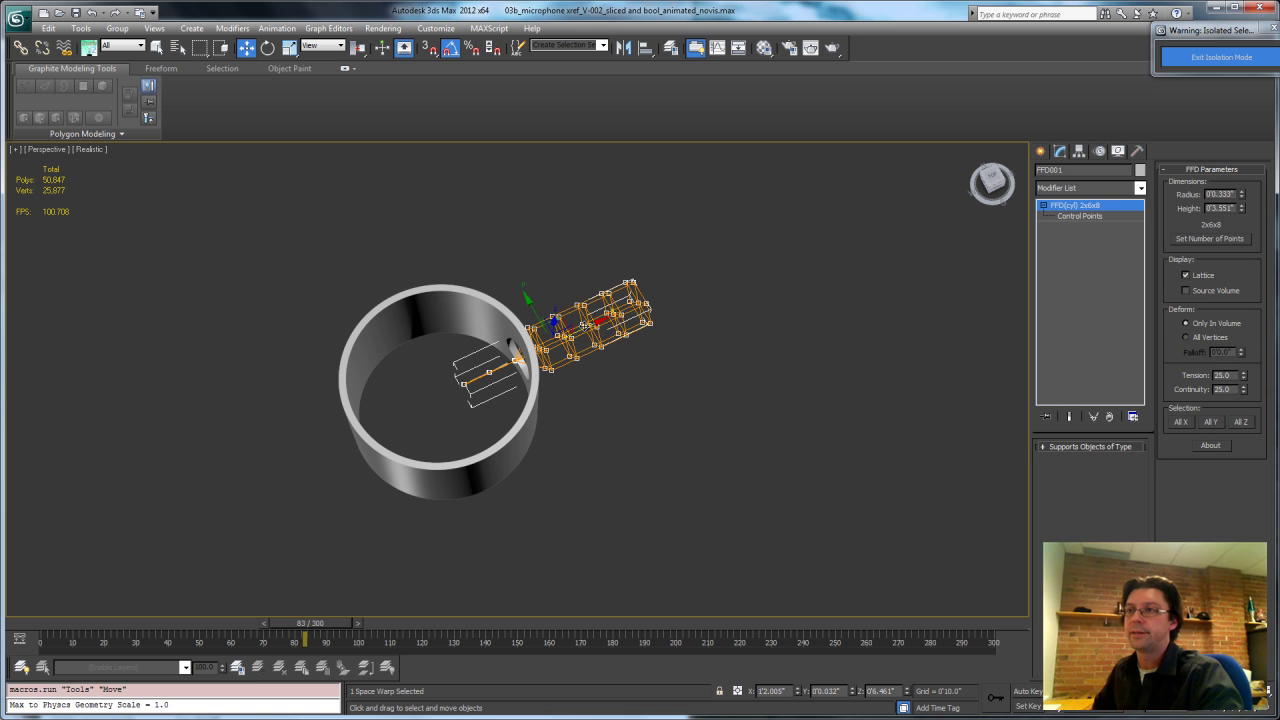
left_click_drag(583, 325, 613, 338)
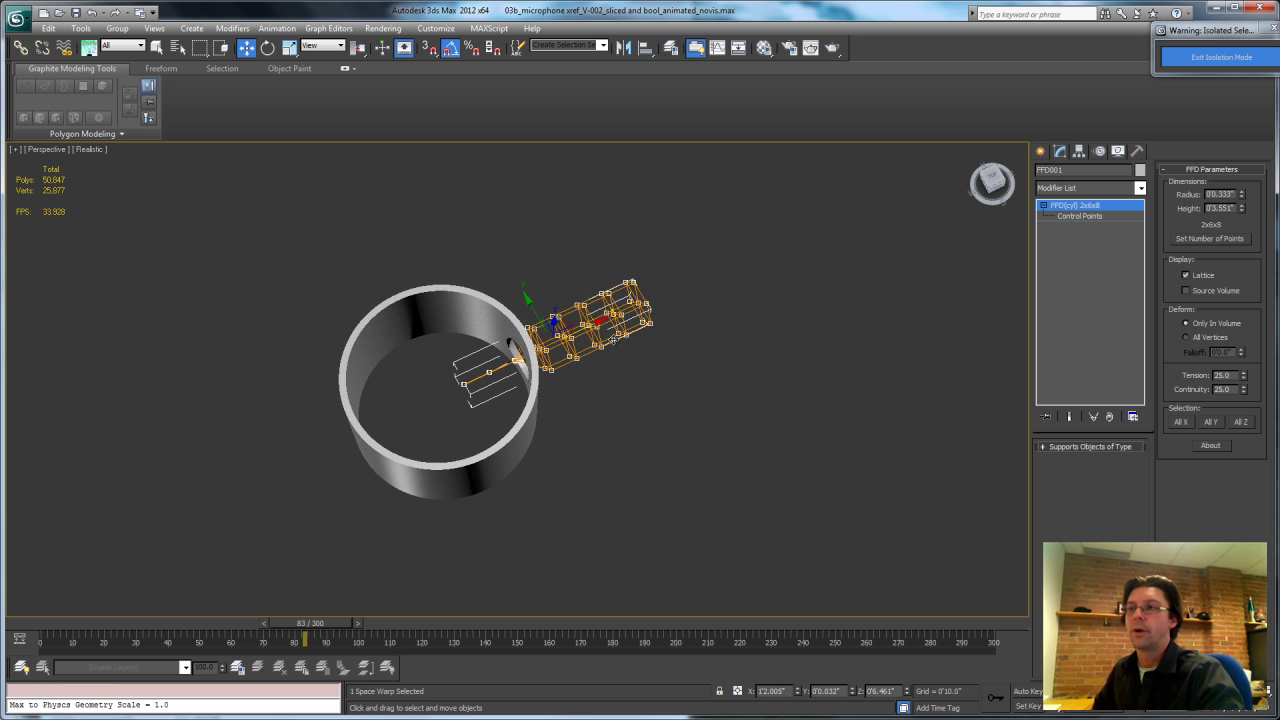
scroll(560, 375, "up", 6)
scroll(554, 380, "down", 8)
scroll(556, 400, "up", 4)
Select control points in the FFD lattice section just outside the hole and scale them.
middle_click_drag(548, 398, 548, 368, "alt")
left_click(576, 314)
left_click(1110, 216)
left_click_drag(591, 383, 592, 380)
middle_click_drag(609, 394, 551, 414, "alt")
left_click(289, 47)
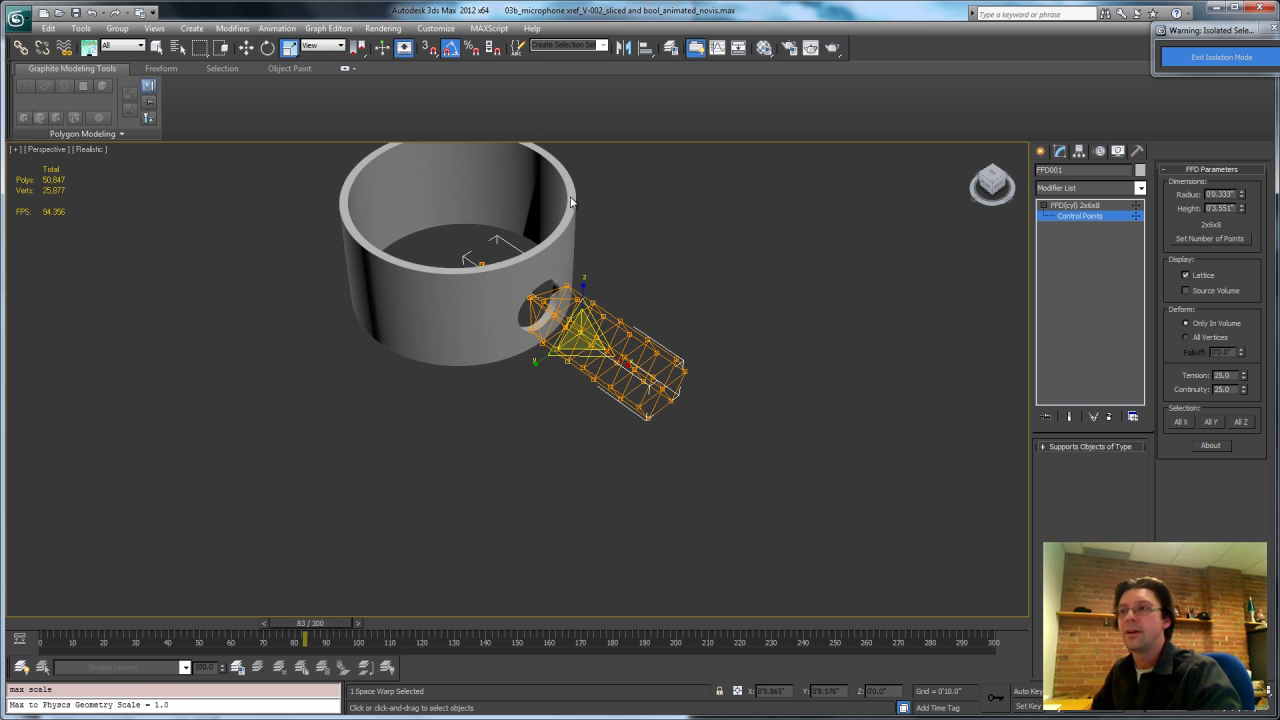
left_click_drag(570, 325, 568, 323)
middle_click_drag(568, 323, 613, 316, "alt")
middle_click_drag(606, 371, 650, 412, "alt")
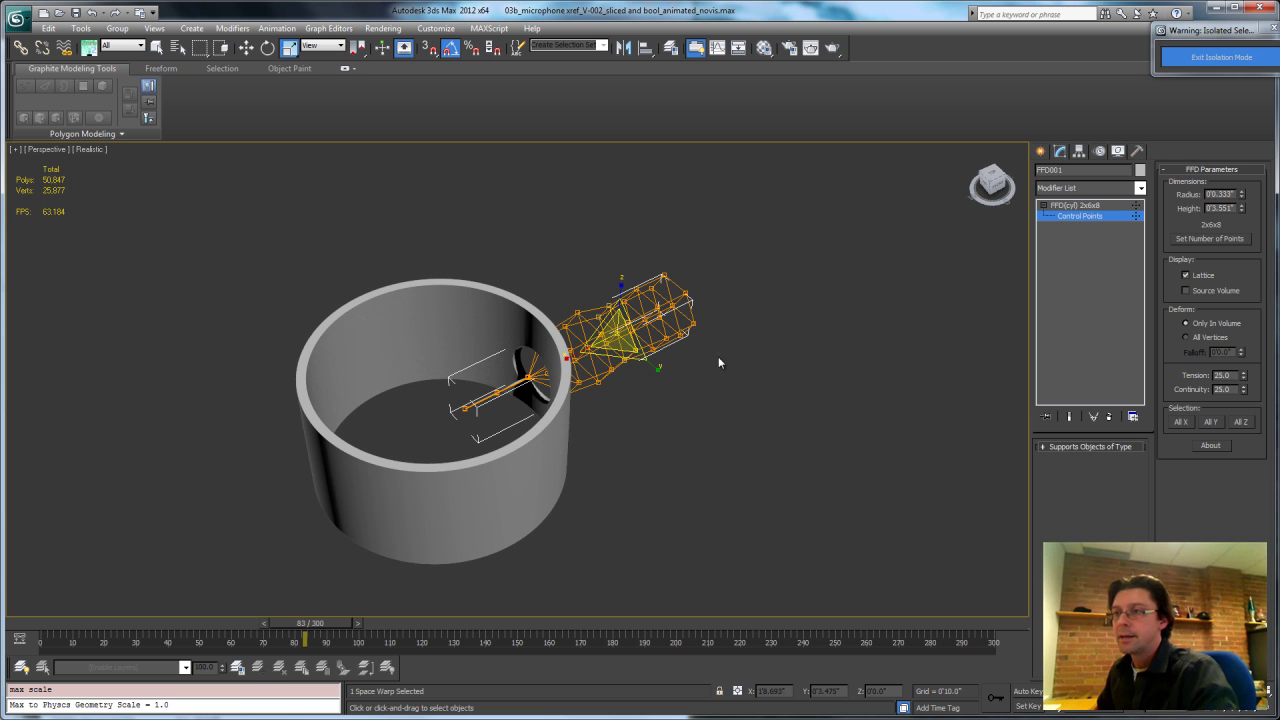
Turn on Auto Key, leave control-point editing, and set a key for the volume knob at frame 70.
left_click(1022, 693)
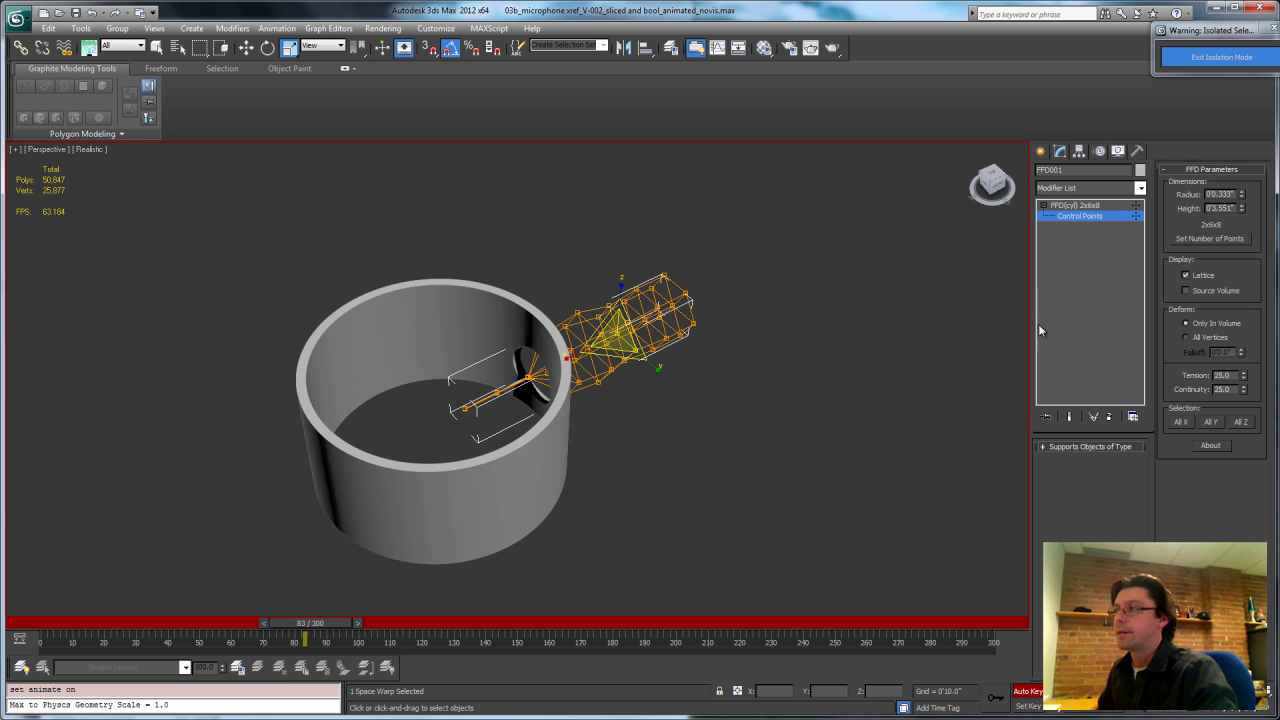
left_click(1104, 205)
left_click_drag(314, 635, 393, 636)
left_click(512, 383)
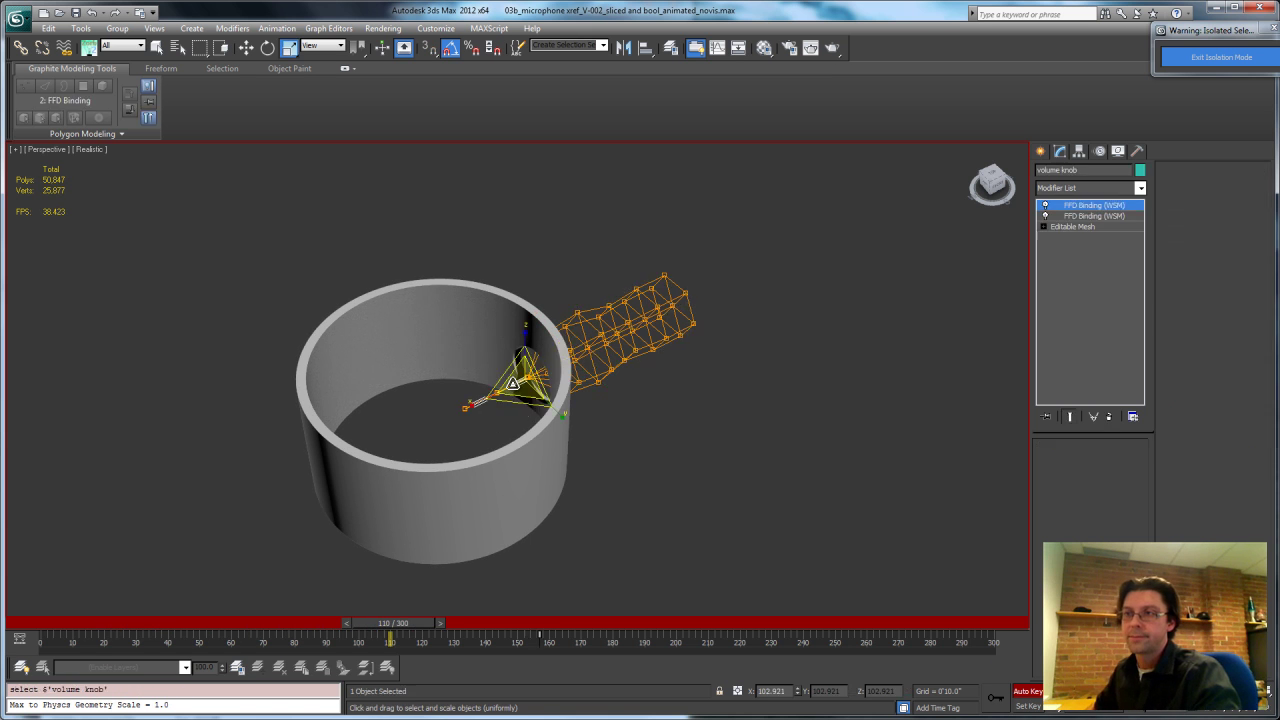
left_click_drag(365, 631, 255, 658)
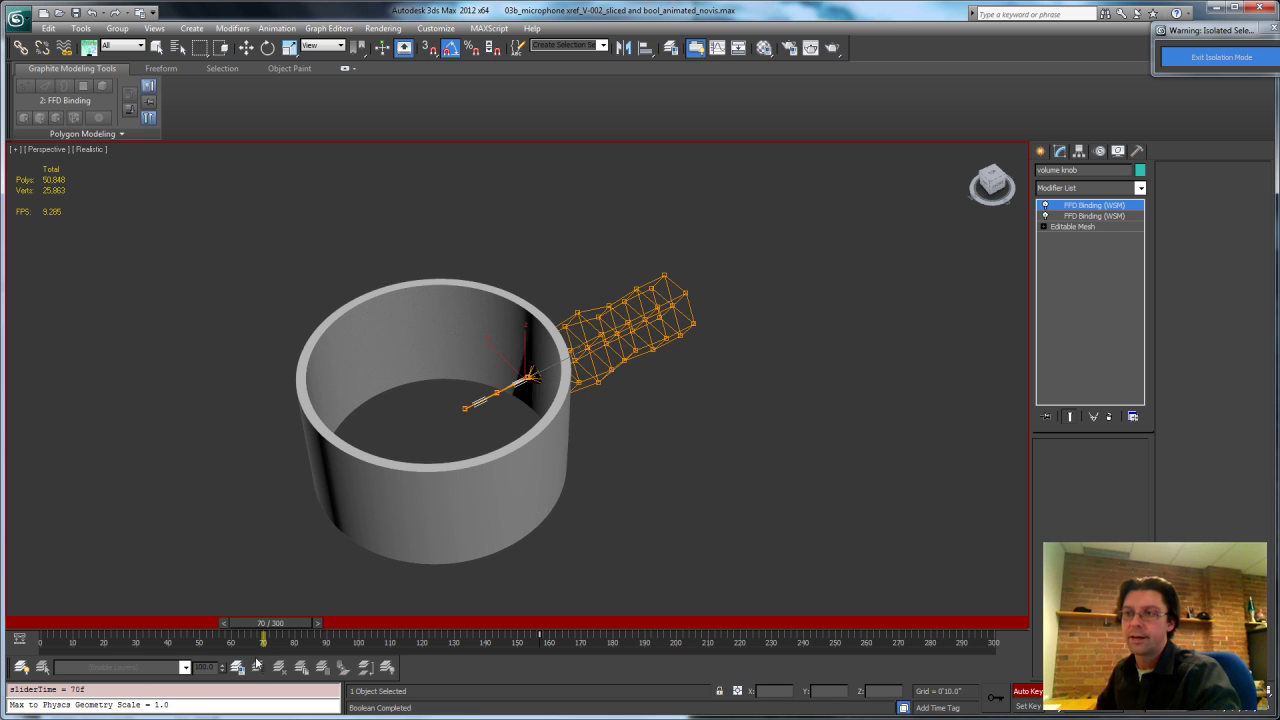
key("r")
left_click(996, 699)
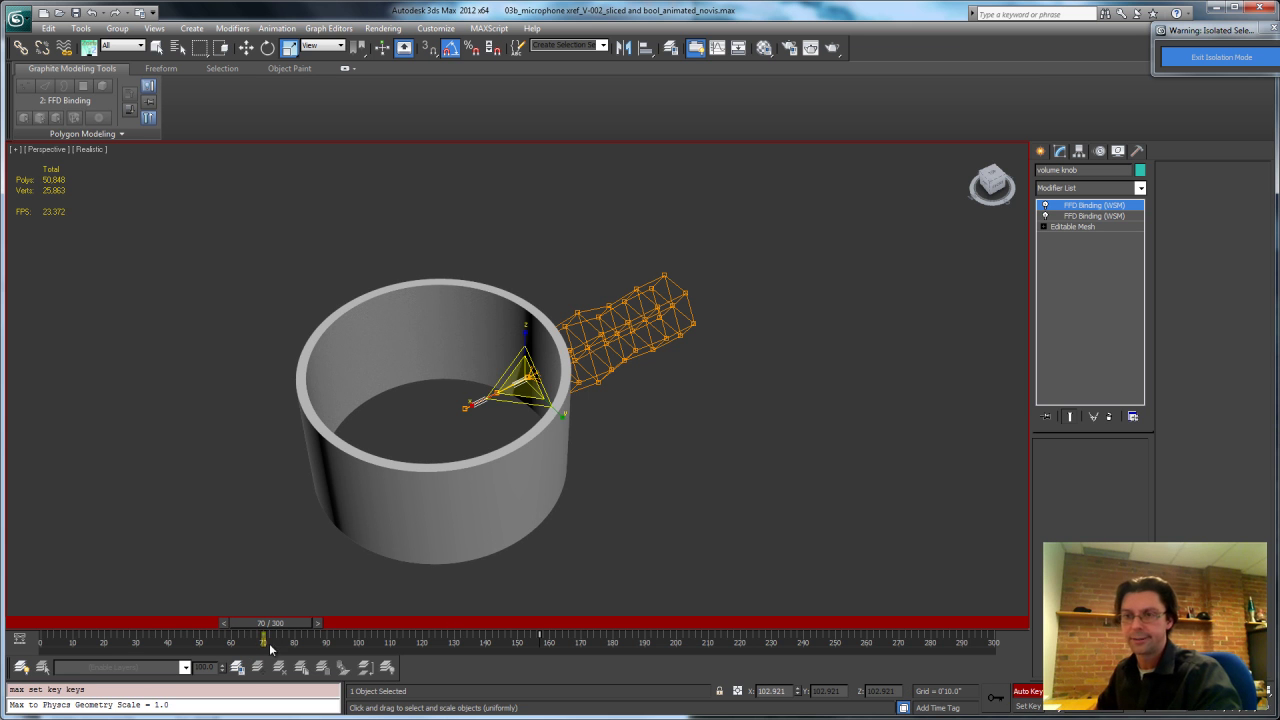
At frame 85, move the volume knob along its X axis out through the hole in the ring.
left_click_drag(278, 628, 325, 638)
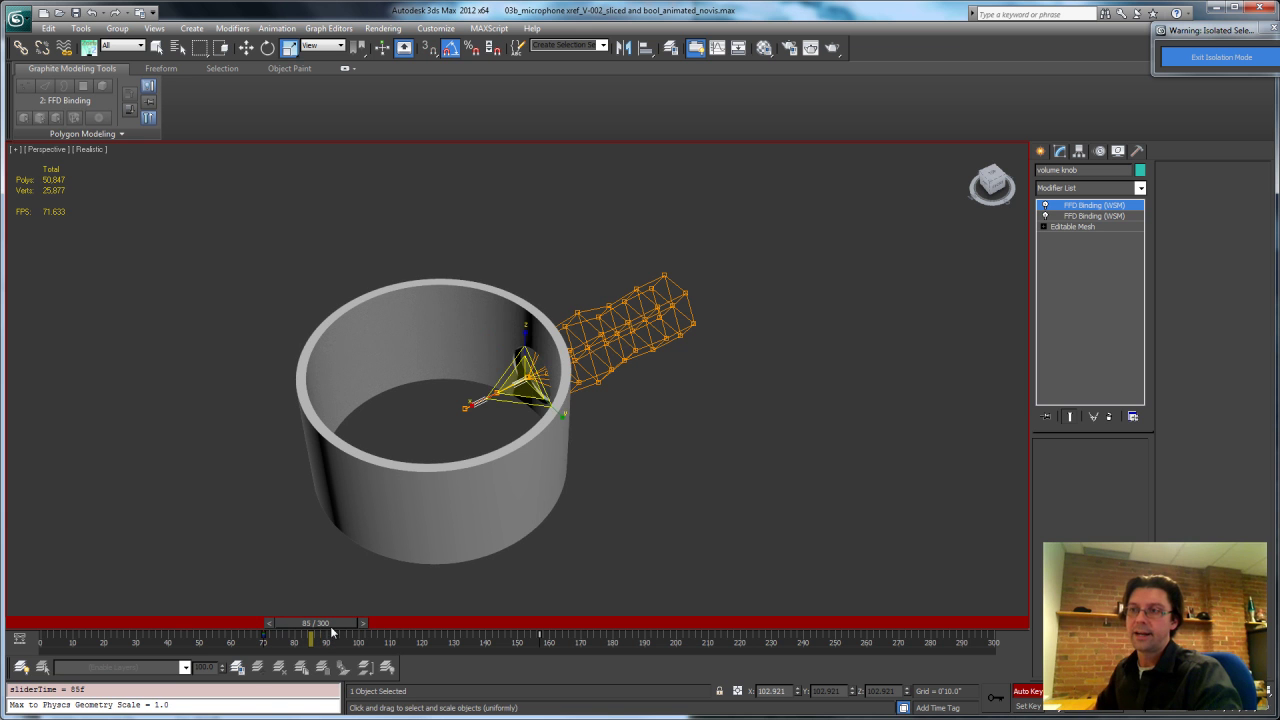
right_click(506, 392)
left_click(524, 398)
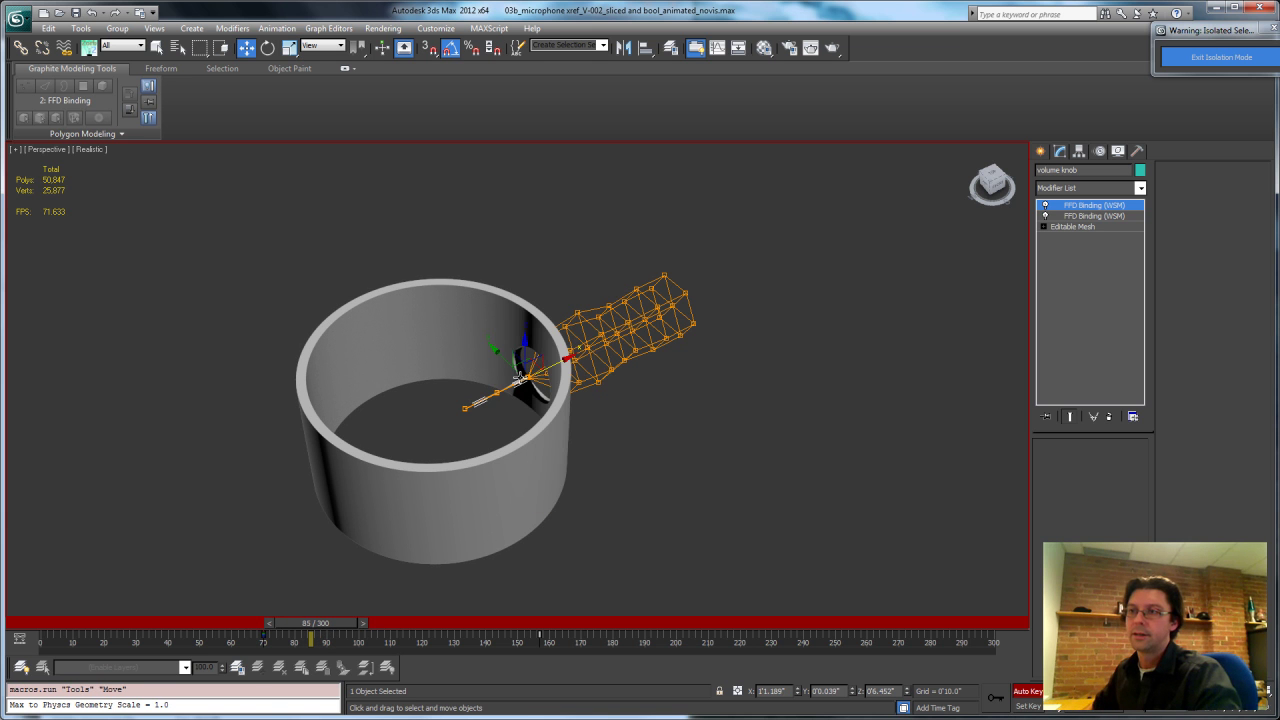
left_click_drag(557, 359, 621, 345)
middle_click_drag(620, 446, 581, 394, "alt")
left_click_drag(624, 372, 628, 372)
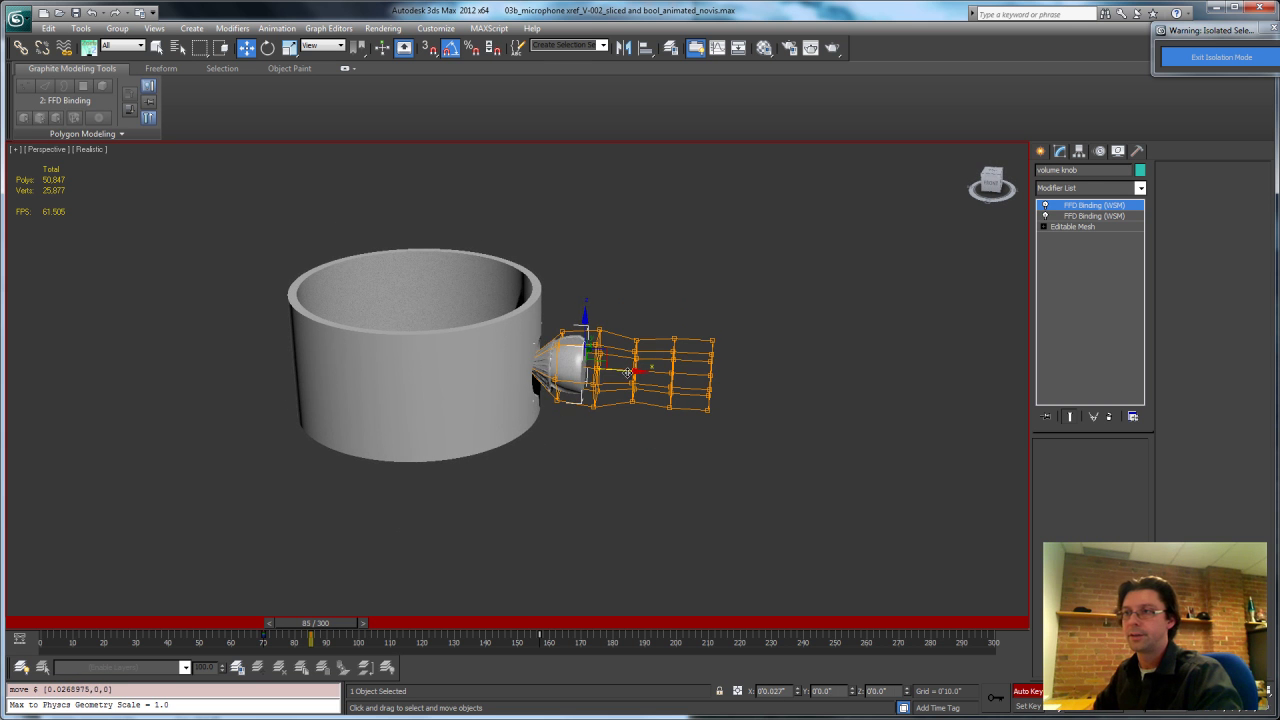
middle_click_drag(622, 381, 643, 550, "alt")
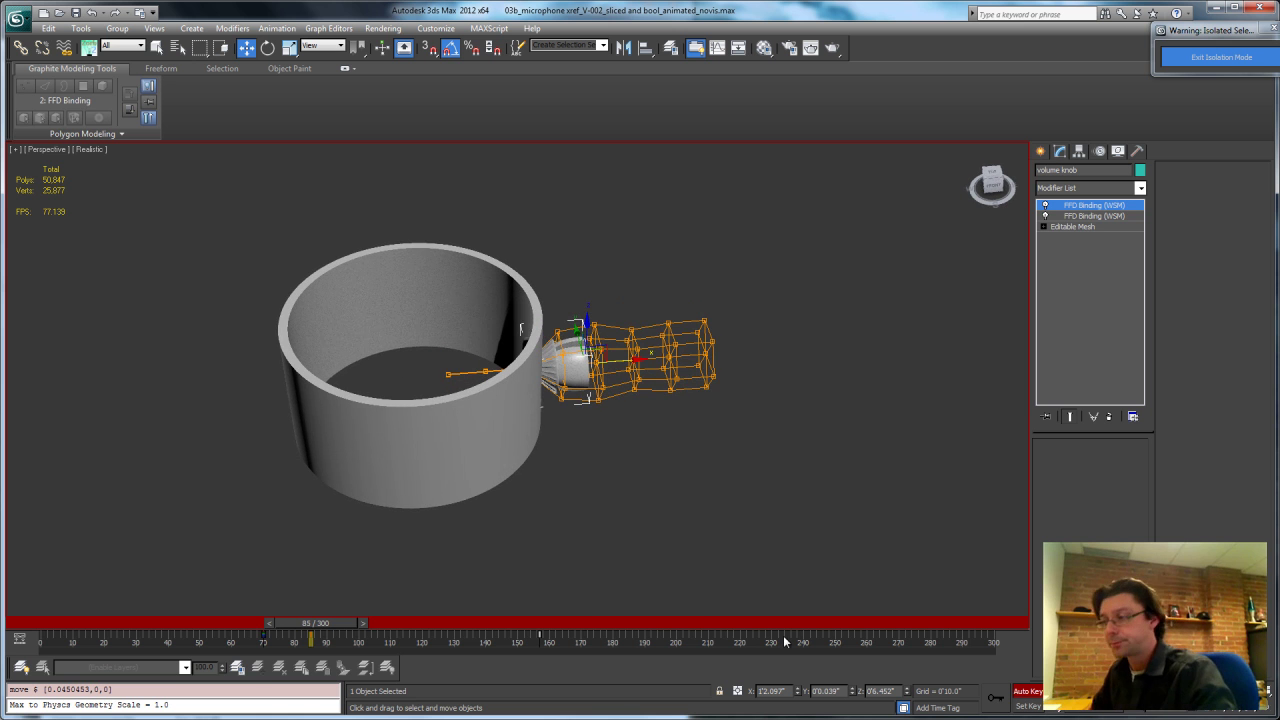
Key the FFD space warp at frame 70 and move it about -2.62 along X into the ring at frame 85.
left_click(675, 345)
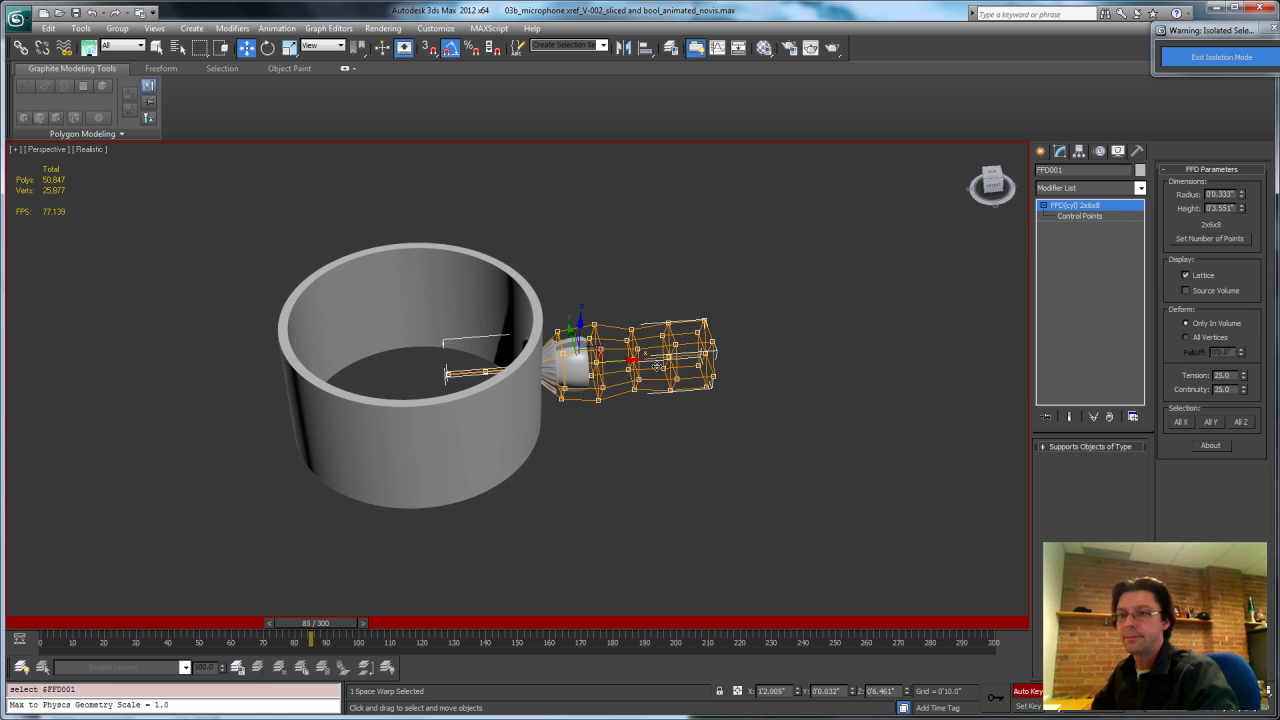
left_click_drag(316, 635, 343, 628)
key("w")
left_click(1004, 699)
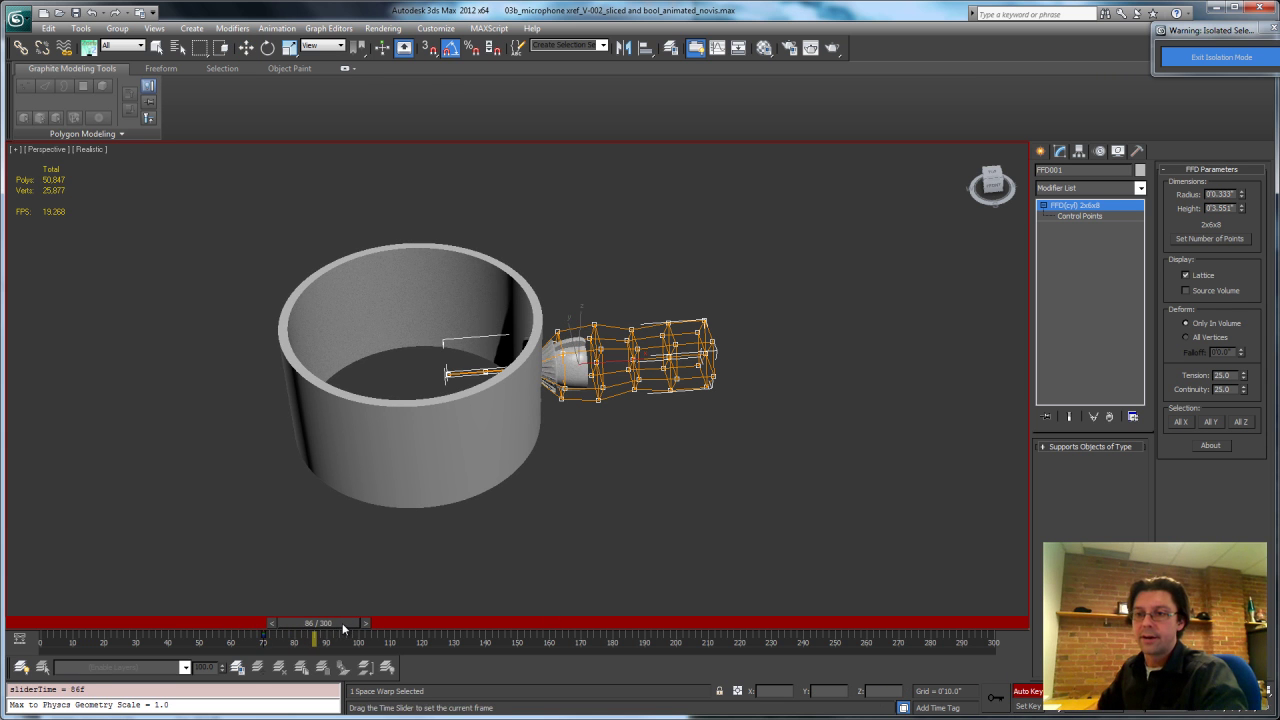
key("w")
left_click_drag(622, 360, 429, 380)
middle_click_drag(498, 415, 338, 565, "alt")
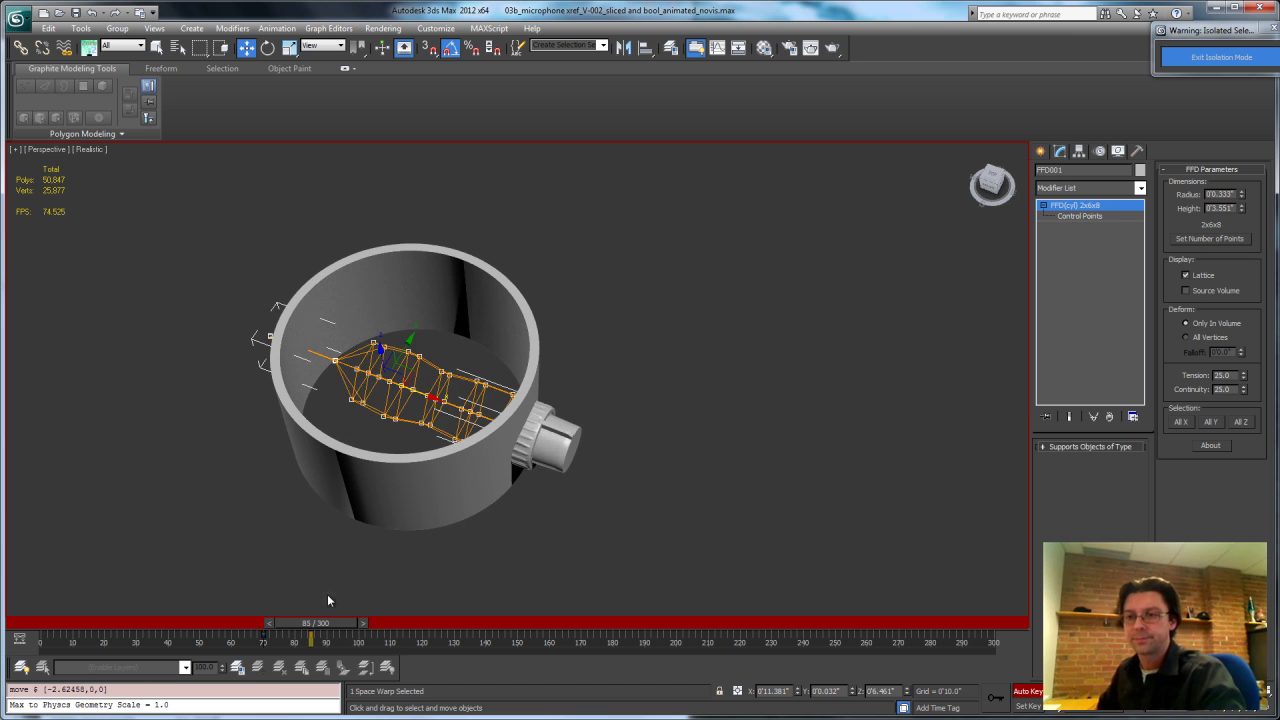
Scrub between frames 65 and 86 and examine how the knob emerges from the ring.
mouse_move(334, 627)
left_mouse_down()
mouse_move(250, 630)
mouse_move(344, 647)
left_mouse_up()
key("w")
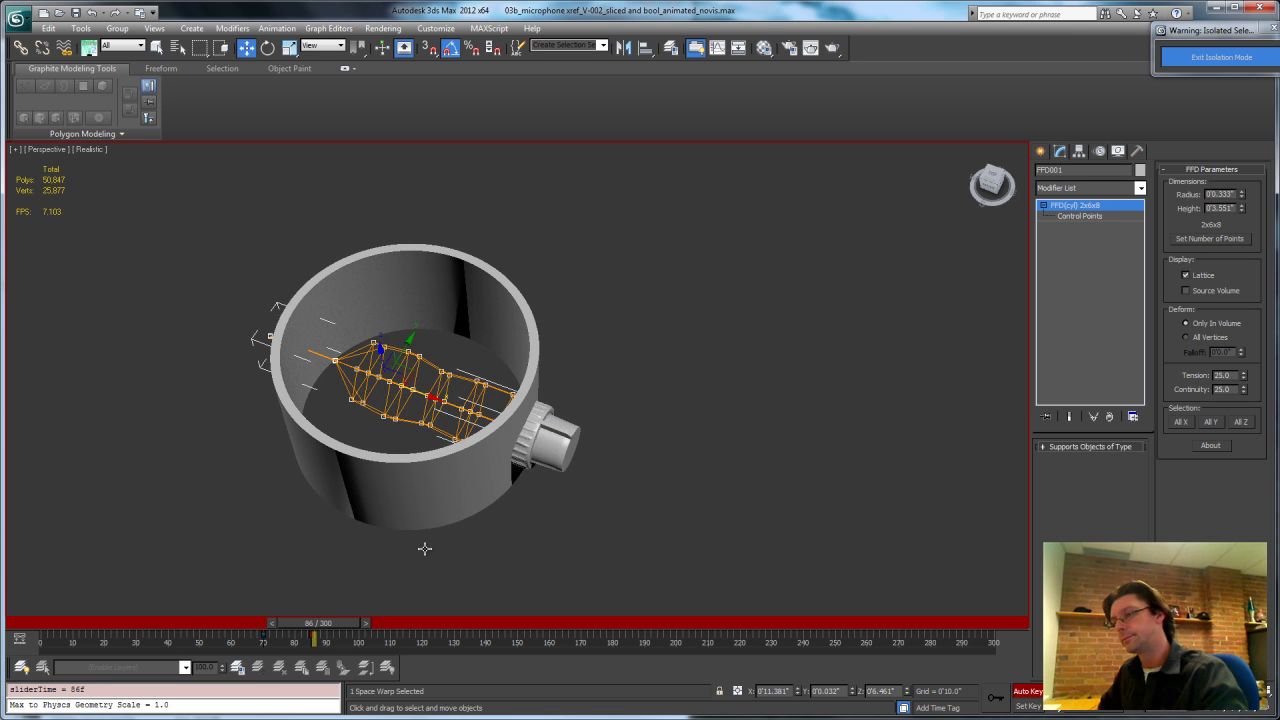
scroll(550, 485, "up", 5)
scroll(535, 483, "down", 8)
middle_click_drag(535, 483, 511, 433, "alt")
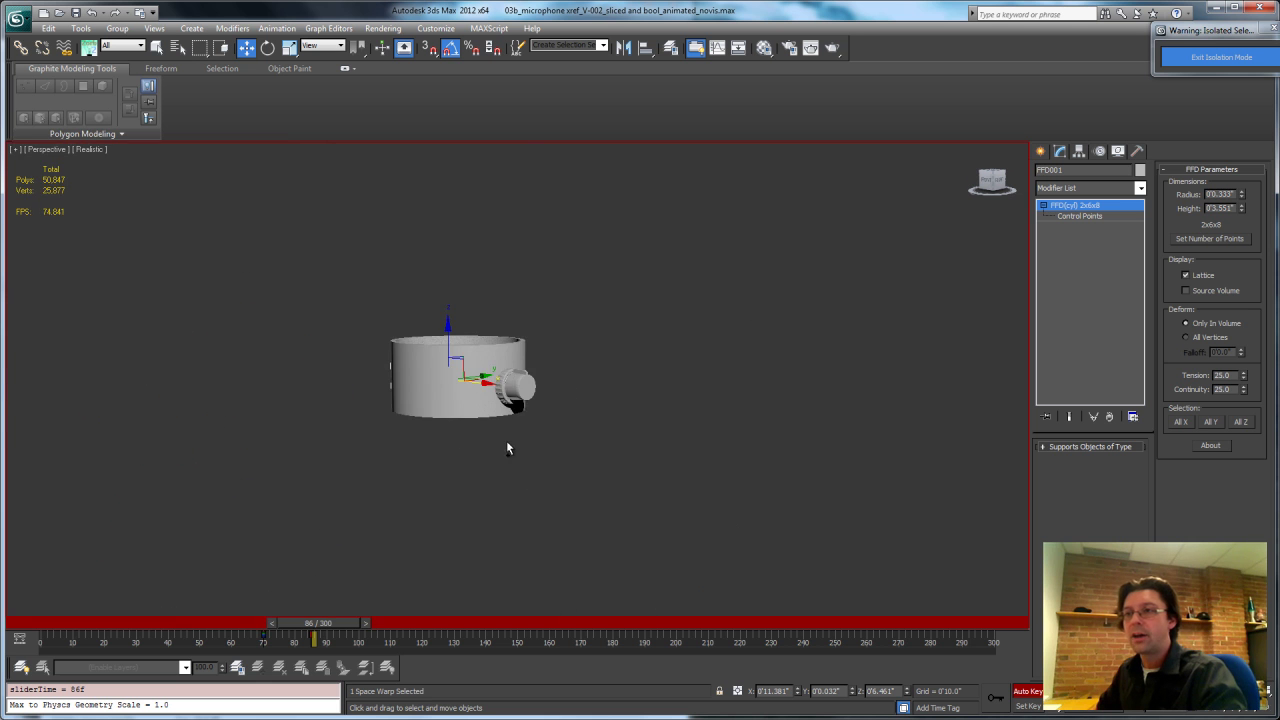
scroll(511, 433, "up", 10)
key("z")
left_click_drag(322, 630, 259, 630)
middle_click_drag(330, 560, 353, 533, "alt")
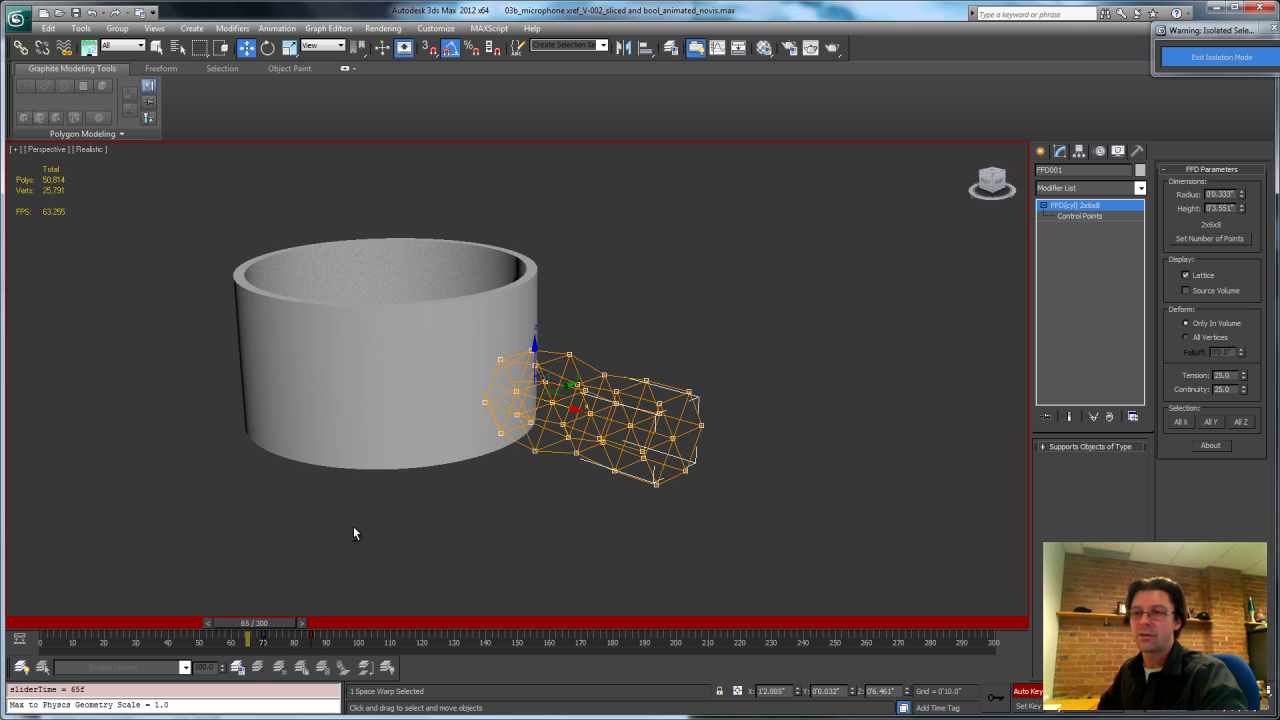
Select the volume knob together with the FFD space warp and shift their keys to frames 75 and 90.
middle_click_drag(488, 513, 429, 414, "alt")
scroll(440, 410, "up", 5)
left_click(110, 467)
middle_click_drag(334, 514, 337, 451, "alt")
scroll(338, 474, "down", 8)
left_click_drag(310, 637, 280, 636)
middle_click_drag(474, 443, 419, 423, "alt")
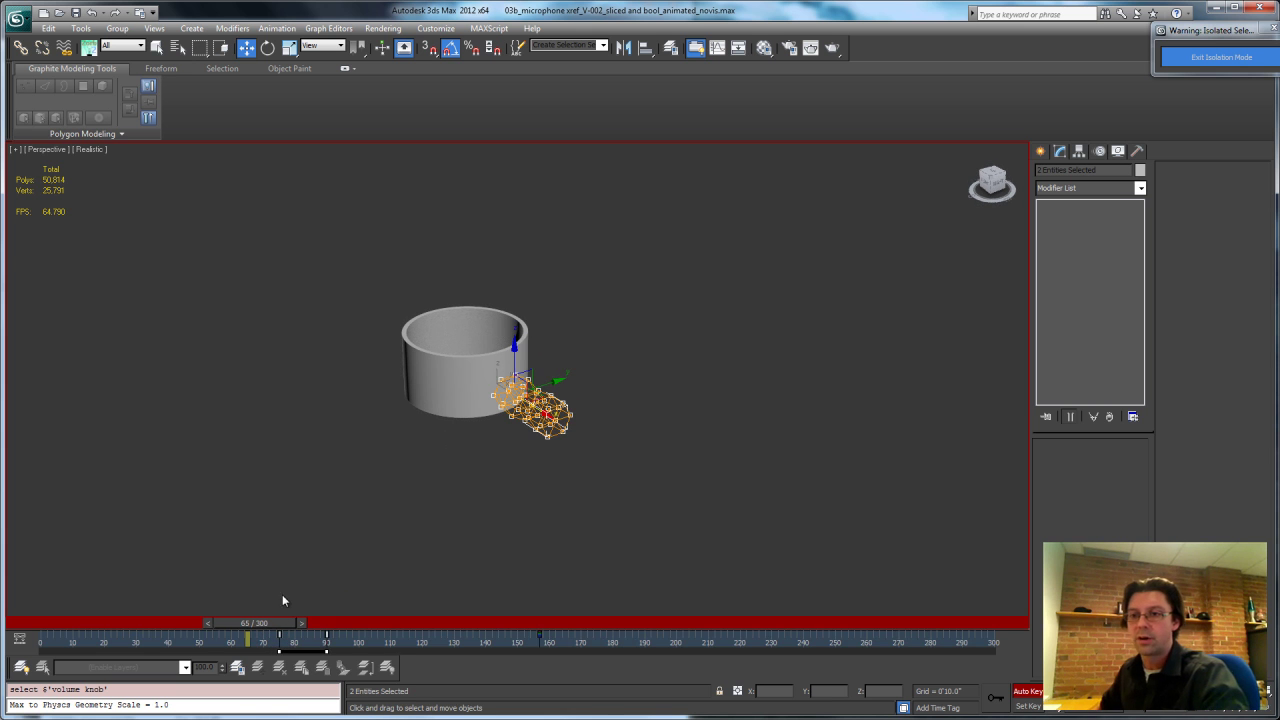
Select only the FFD space warp and delay its first key to about frame 85, checking the motion up to frame 99.
left_click_drag(276, 623, 327, 637)
key("w")
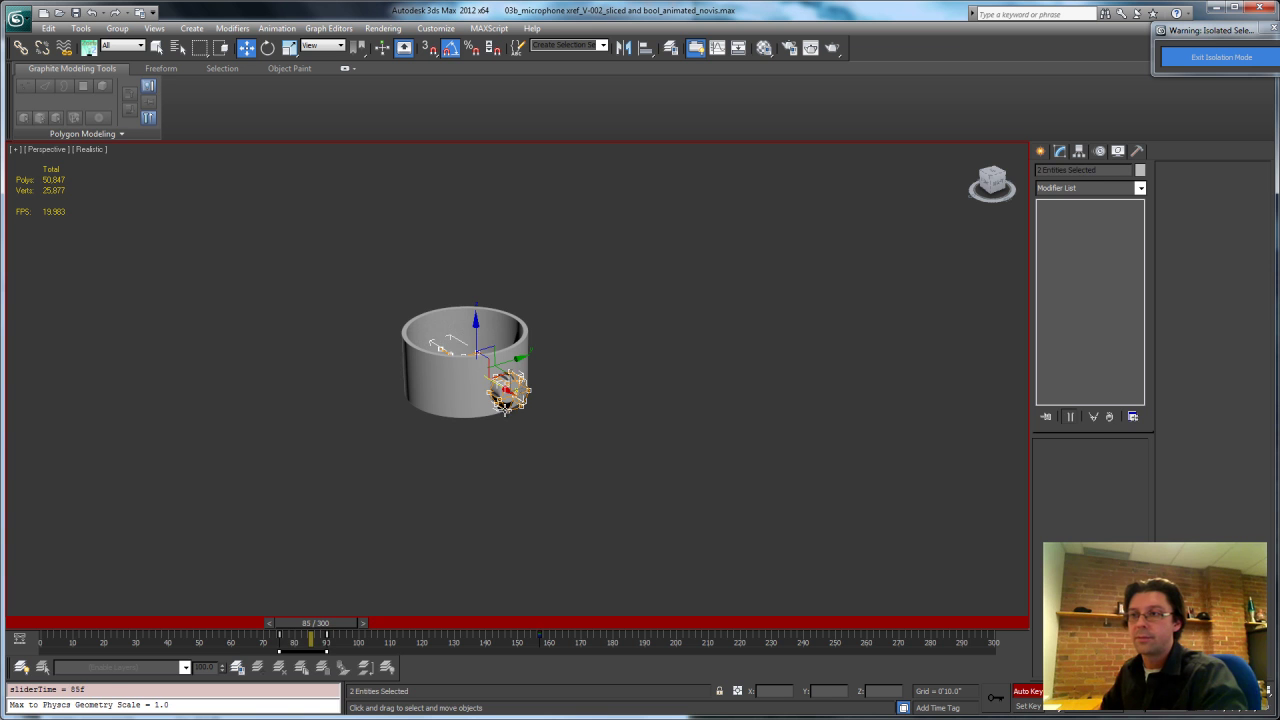
left_click(506, 405)
left_click(519, 409)
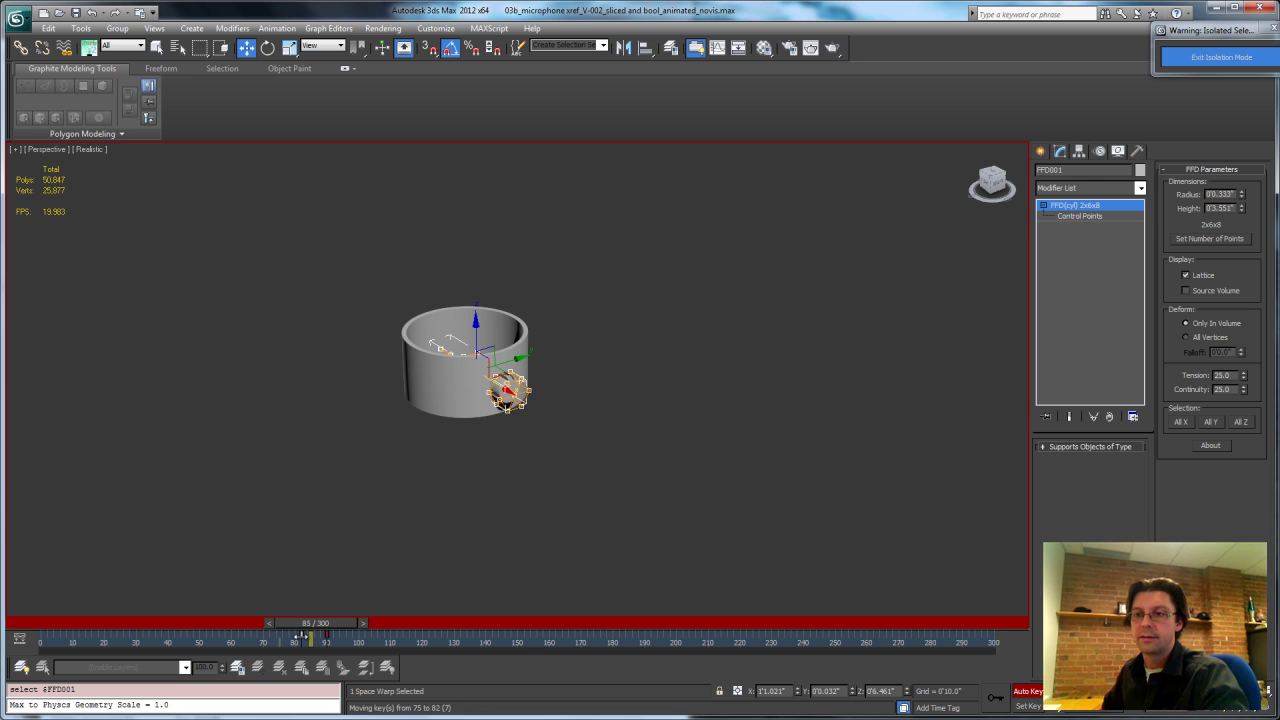
left_click_drag(309, 638, 357, 640)
key("w")
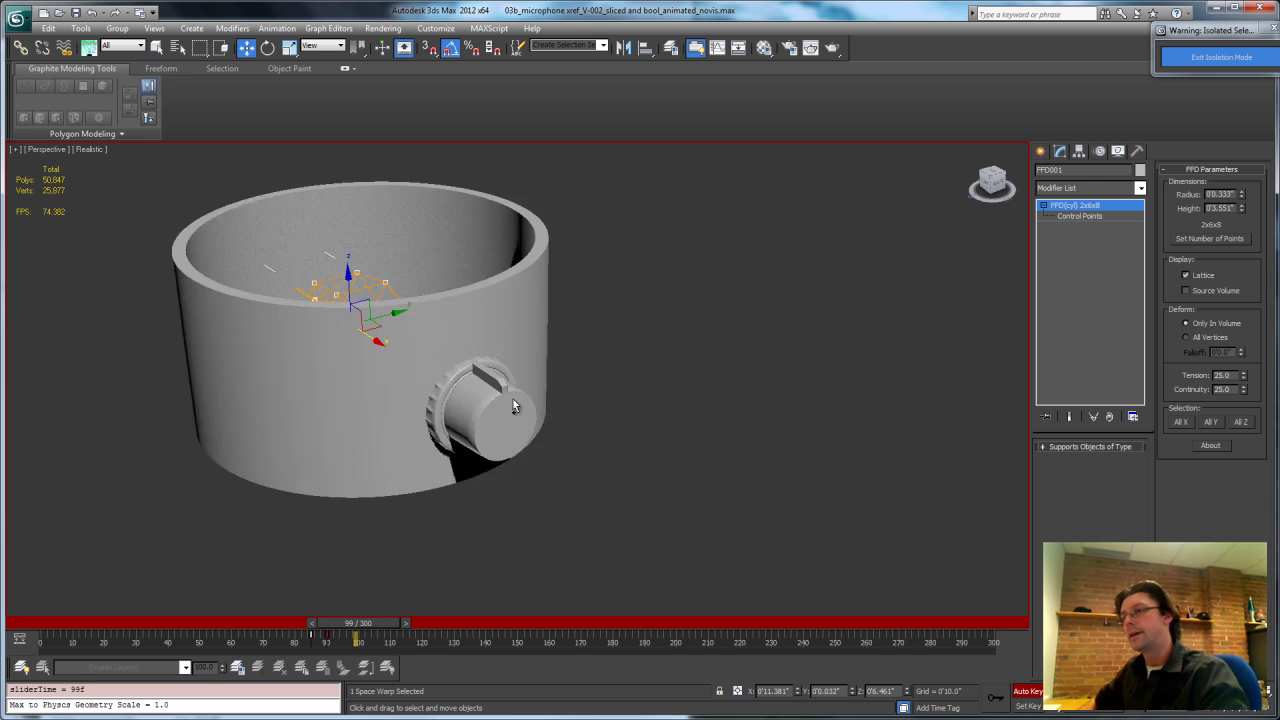
Delete the volume knob's extra key beyond frame 150 and check the extended knob at frame 109.
scroll(516, 407, "up", 5)
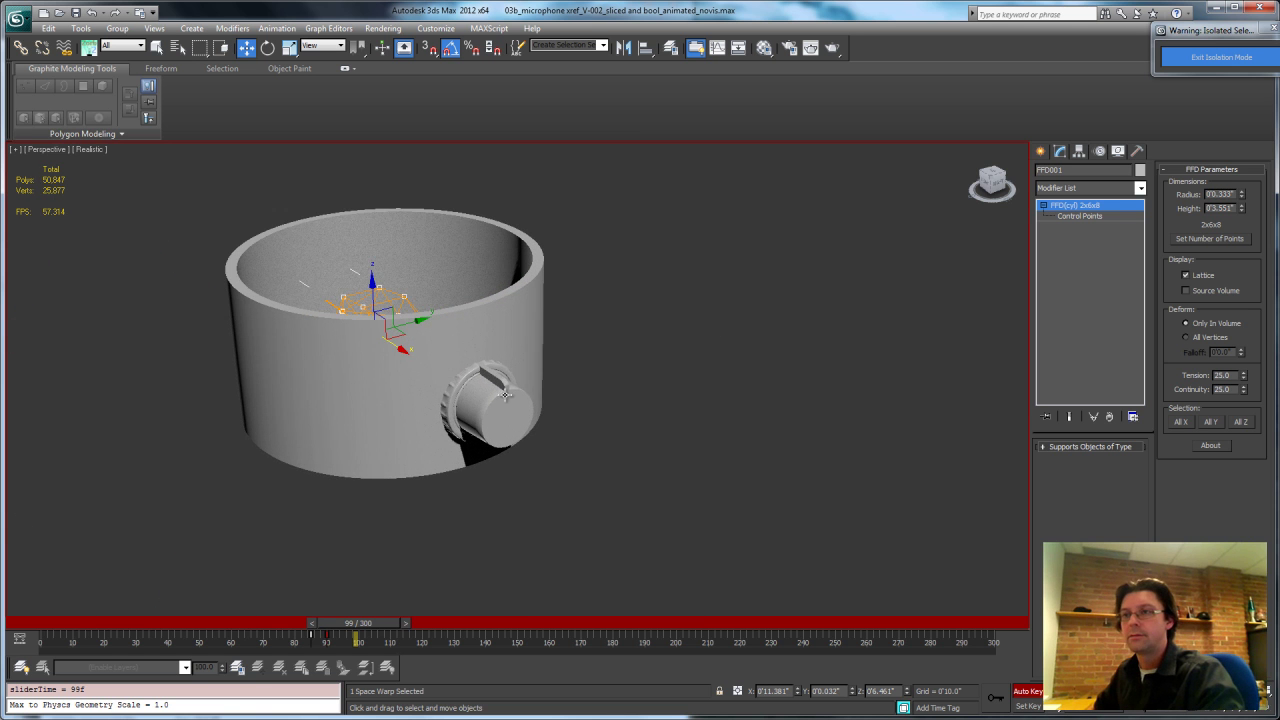
left_click_drag(368, 625, 466, 641)
key("w")
left_click(480, 421)
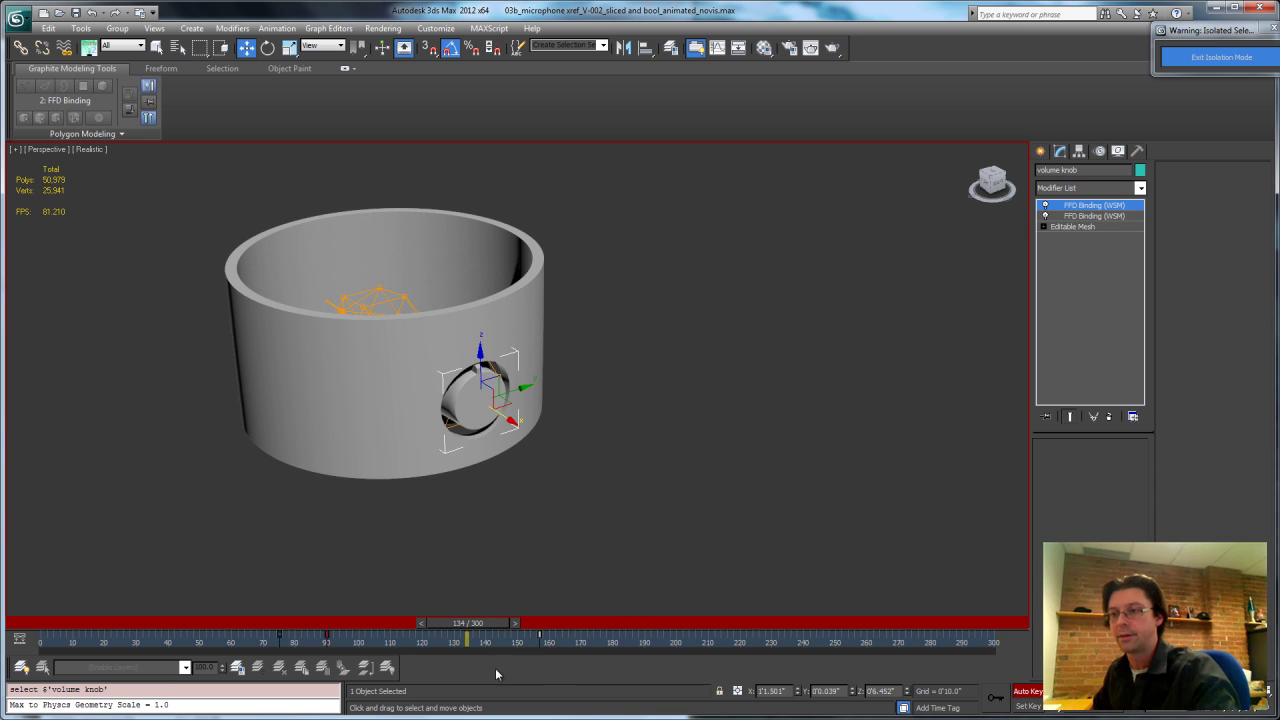
key("Delete")
left_click_drag(481, 622, 390, 624)
key("period")
key("w")
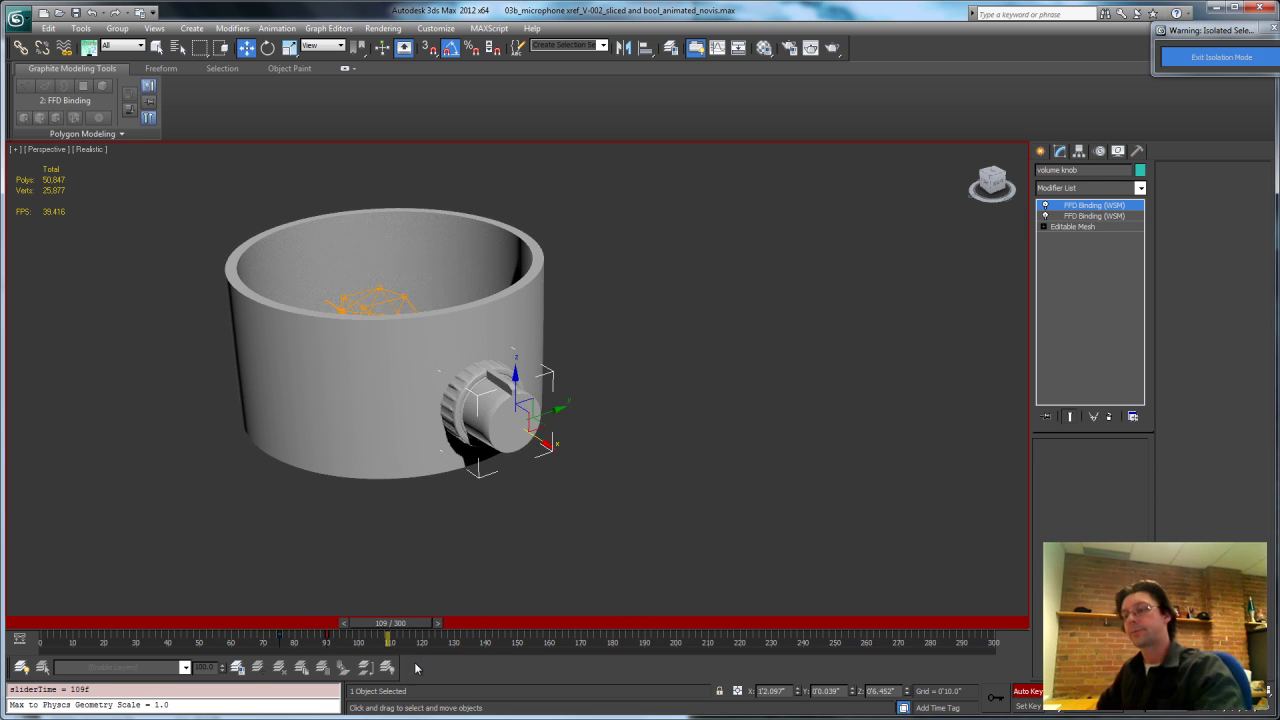
middle_click_drag(414, 334, 484, 393, "alt")
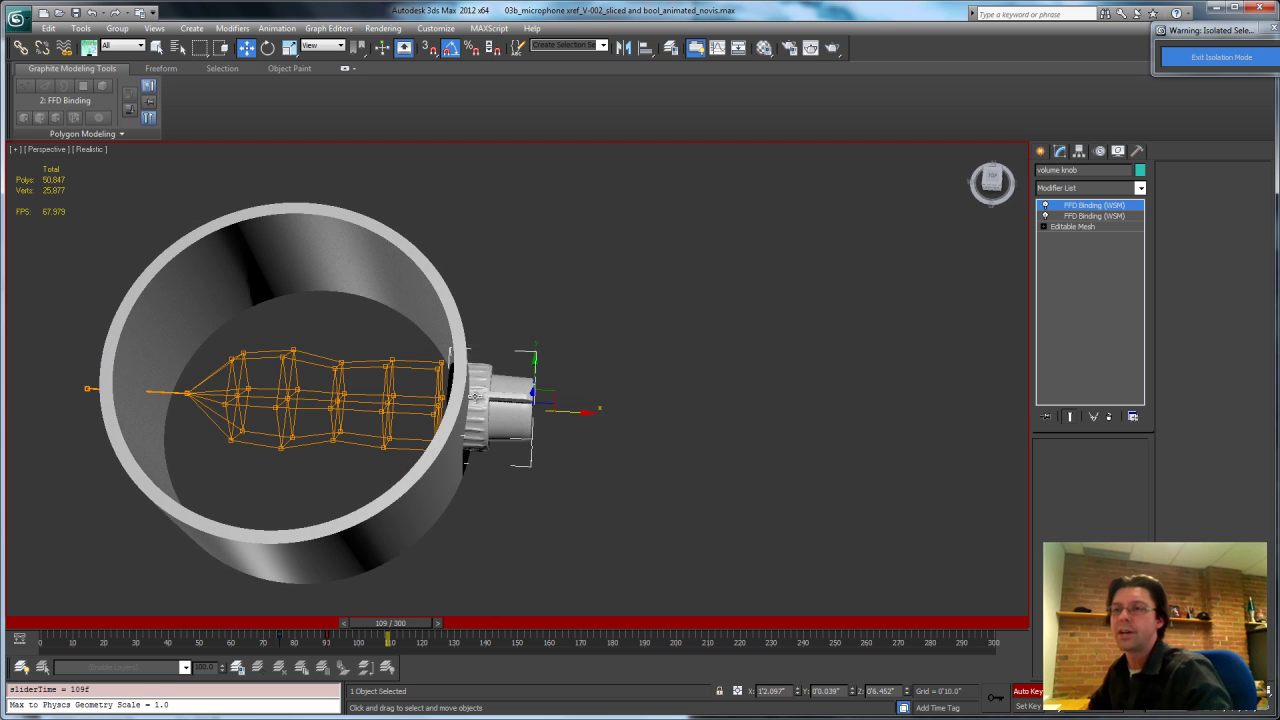
middle_click_drag(488, 474, 385, 431, "alt")
Open 05_microphone xref_V-004_button_animated.max without saving the current scene, and scrub its animation to frame 206.
left_click(17, 22)
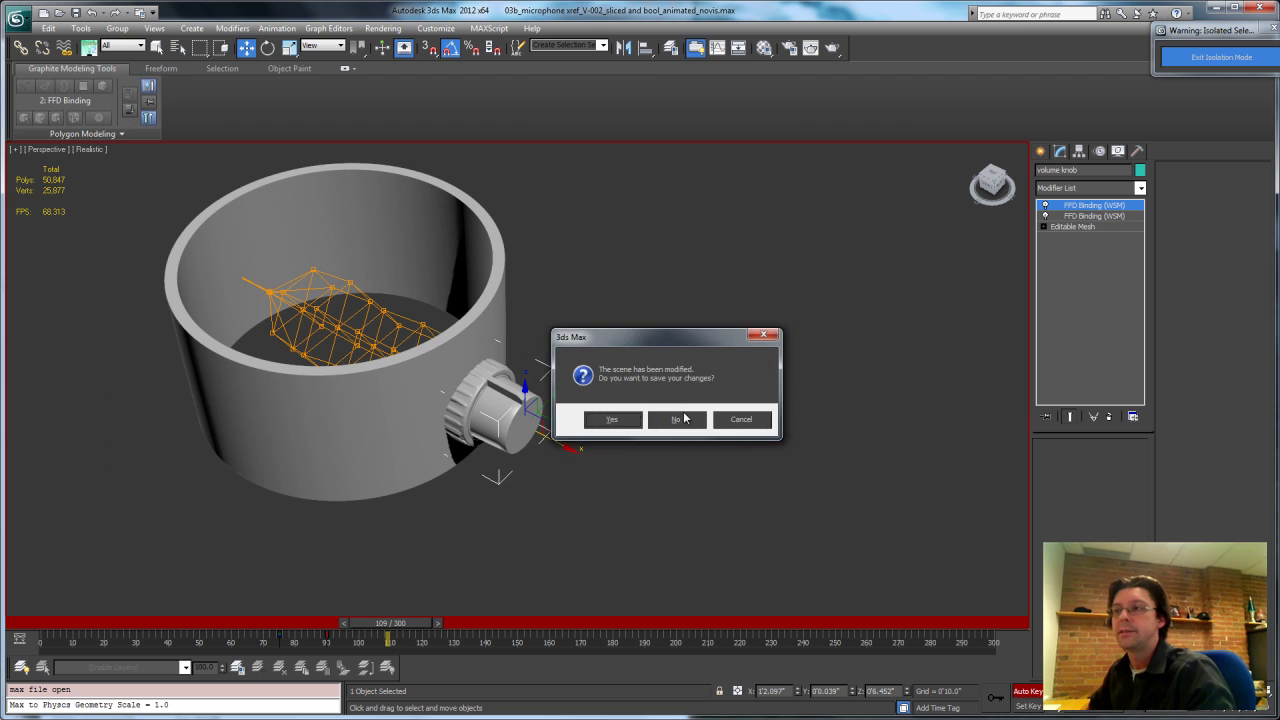
left_click(673, 418)
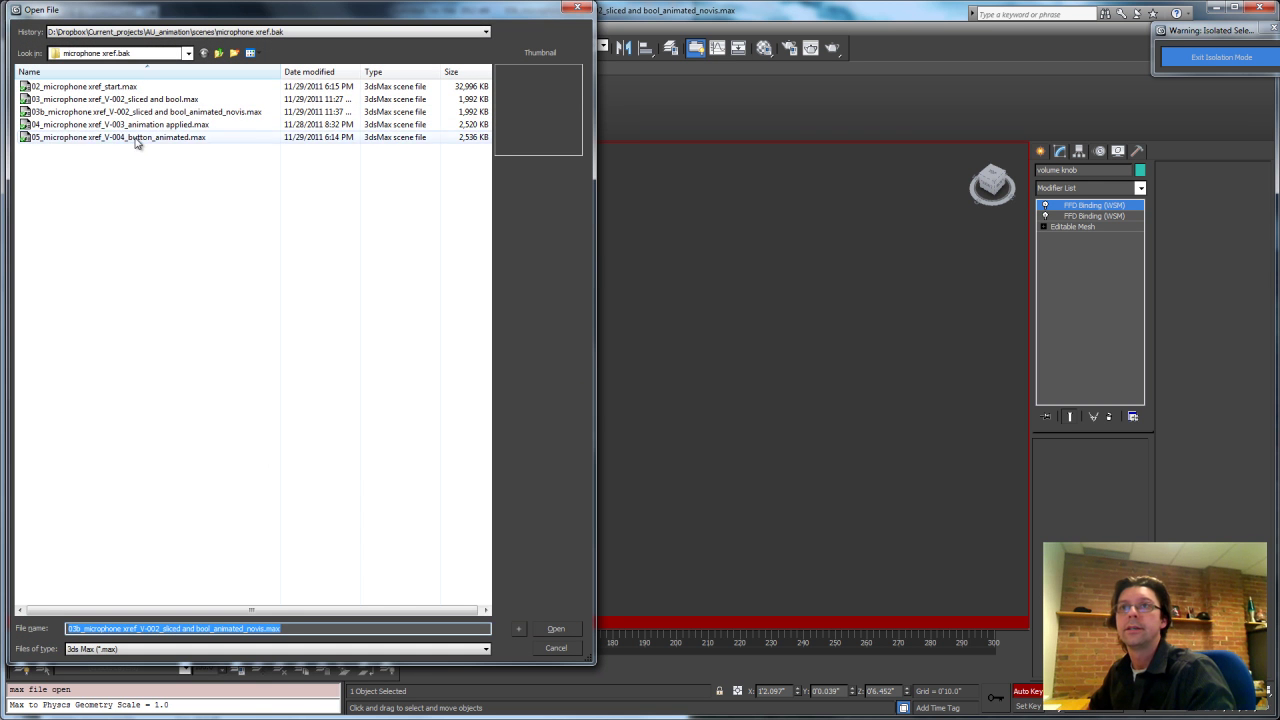
left_click(135, 140)
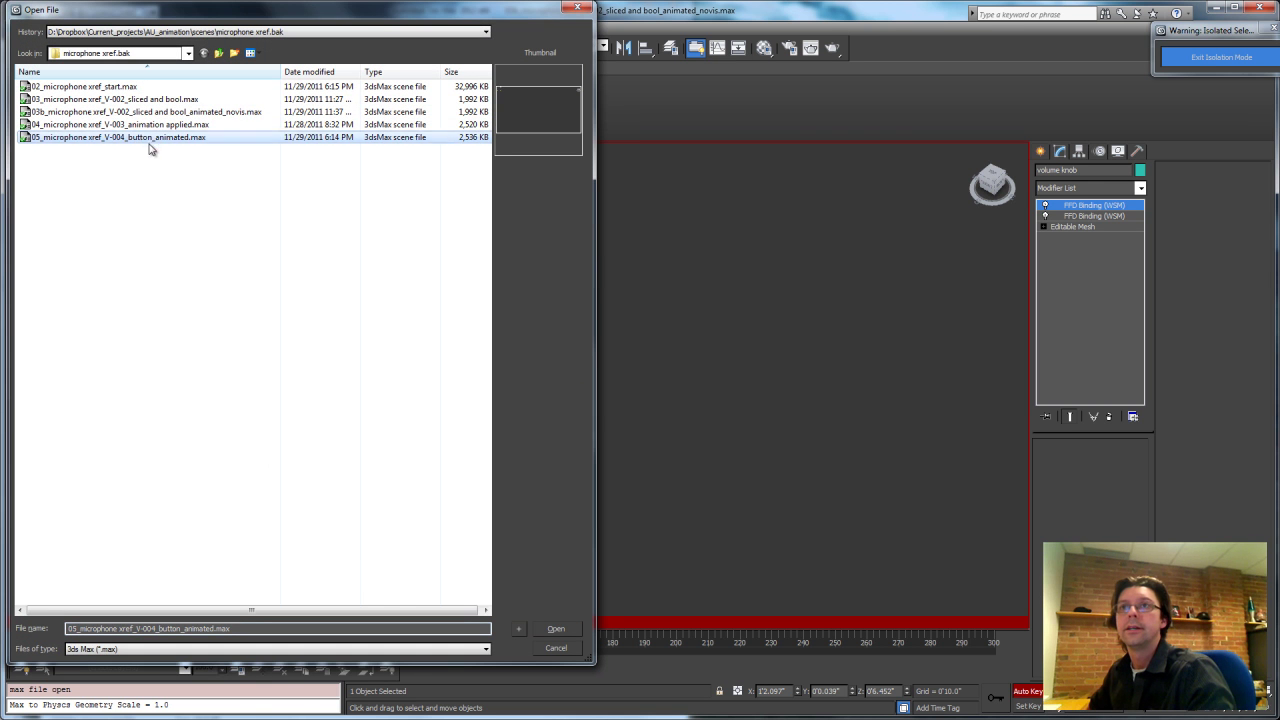
left_click(557, 628)
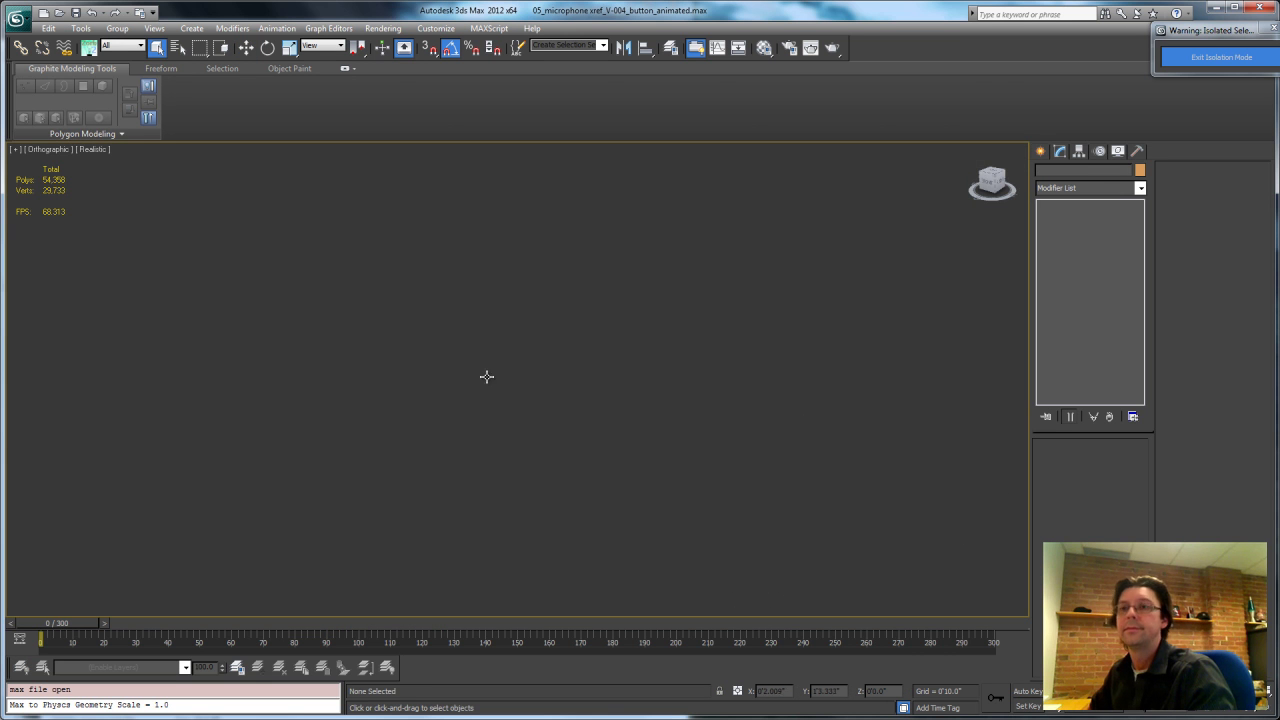
left_click_drag(78, 622, 90, 622)
left_click_drag(195, 649, 702, 692)
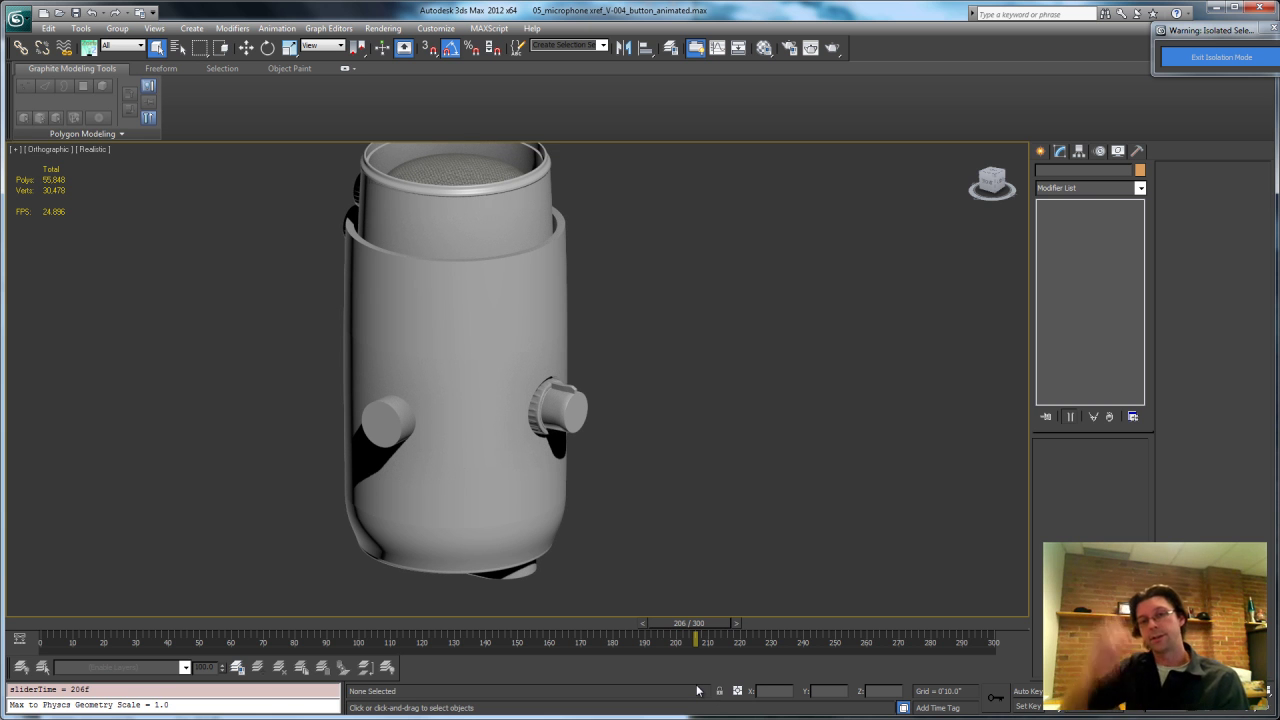